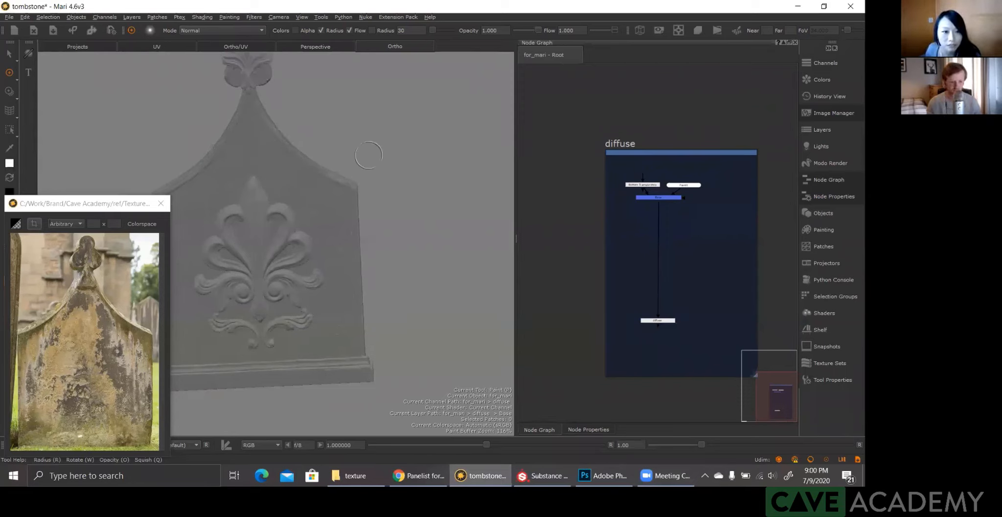
Step: Examine the tombstone model's carved floral ornament, peaked top and base from several angles and distances
alt+drag(376, 146, 307, 224)
mouse_move(306, 224)
alt+right_down()
mouse_move(289, 188)
mouse_move(369, 244)
alt+right_up()
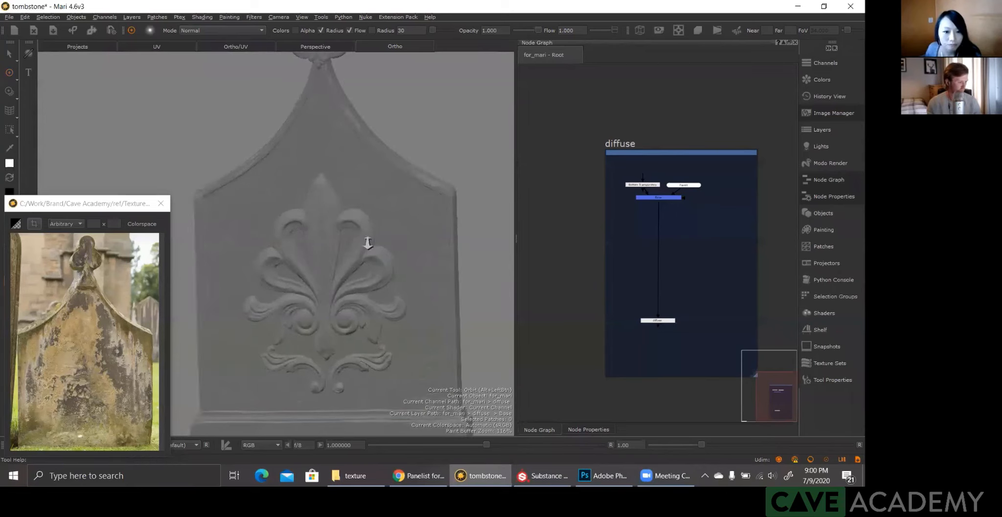
alt+drag(403, 245, 391, 264)
alt+right_drag(392, 265, 399, 283)
alt+drag(398, 283, 355, 228)
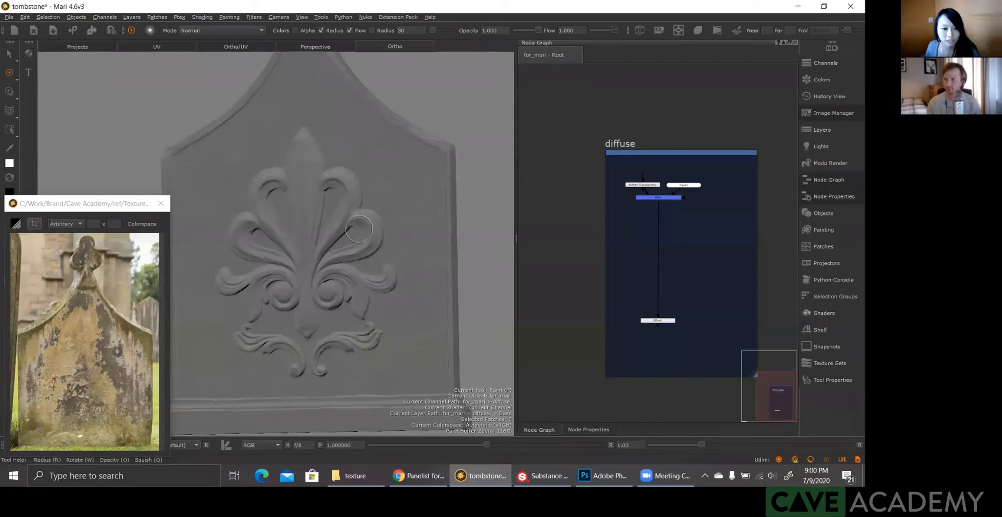
alt+drag(359, 228, 327, 227)
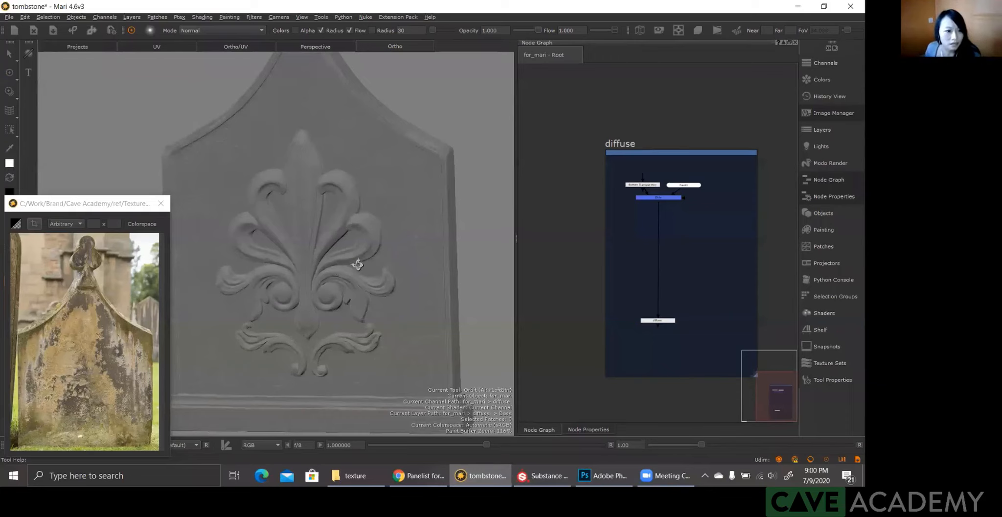
alt+drag(358, 264, 318, 189)
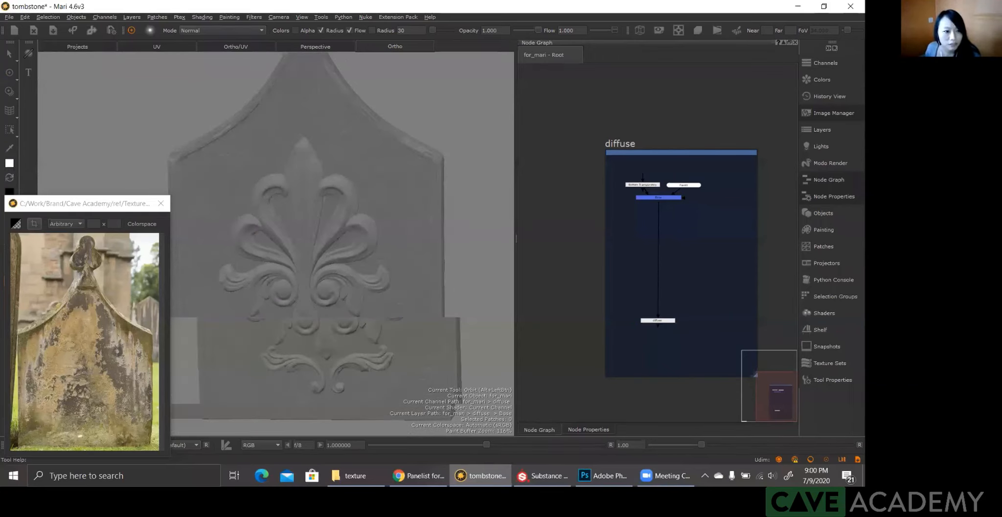
key(p)
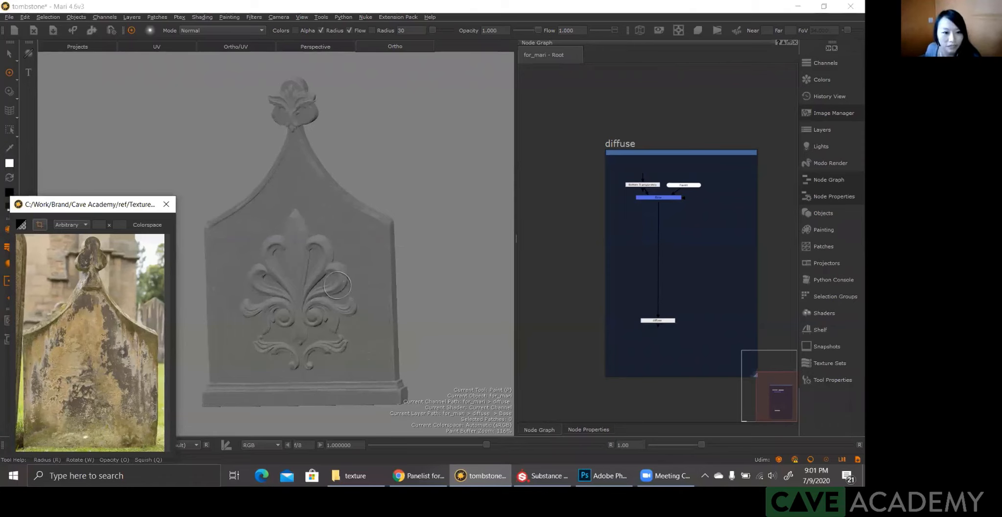
alt+drag(325, 278, 353, 288)
Step: Enlarge the headstone reference photo window, place it beside the tombstone model and mark a small patch of weathered stone in the photo
click(94, 211)
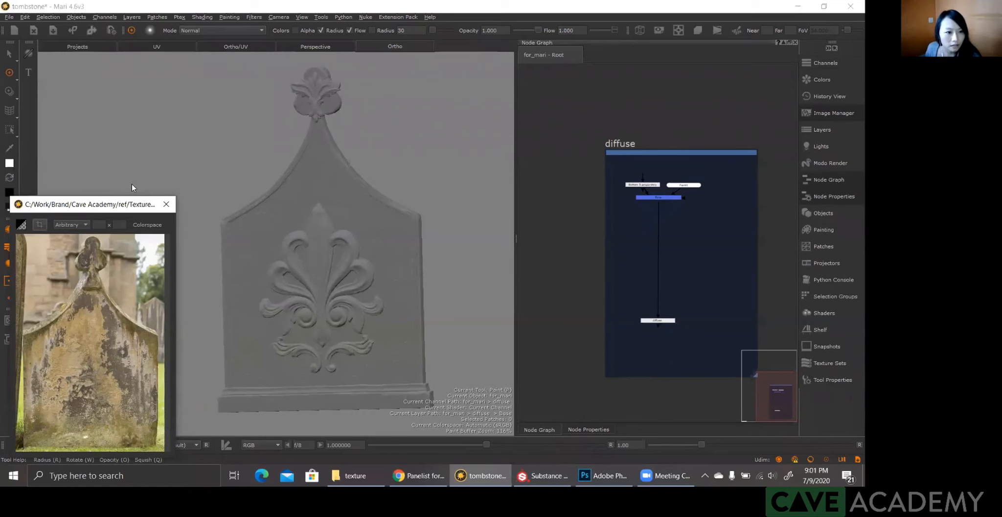
drag(133, 208, 132, 174)
drag(175, 424, 204, 456)
drag(132, 170, 132, 179)
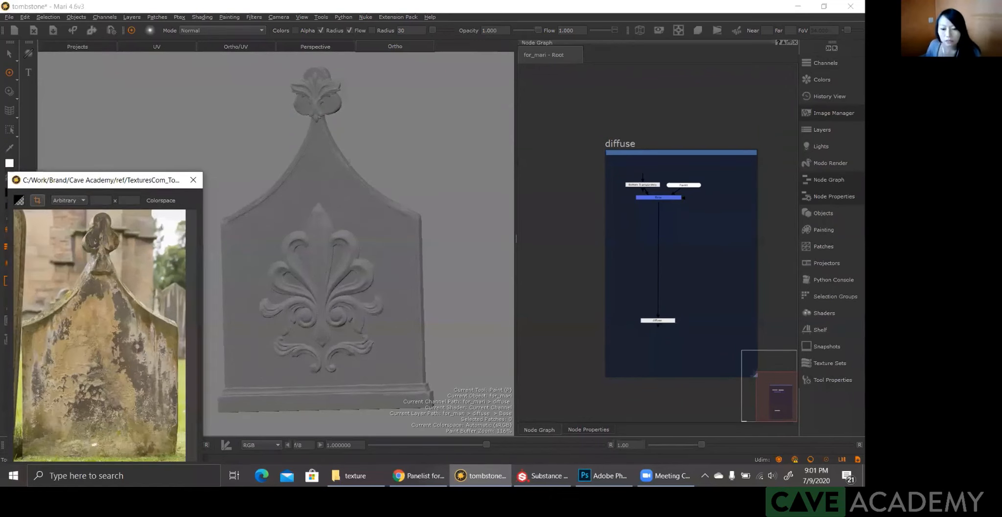
click(670, 476)
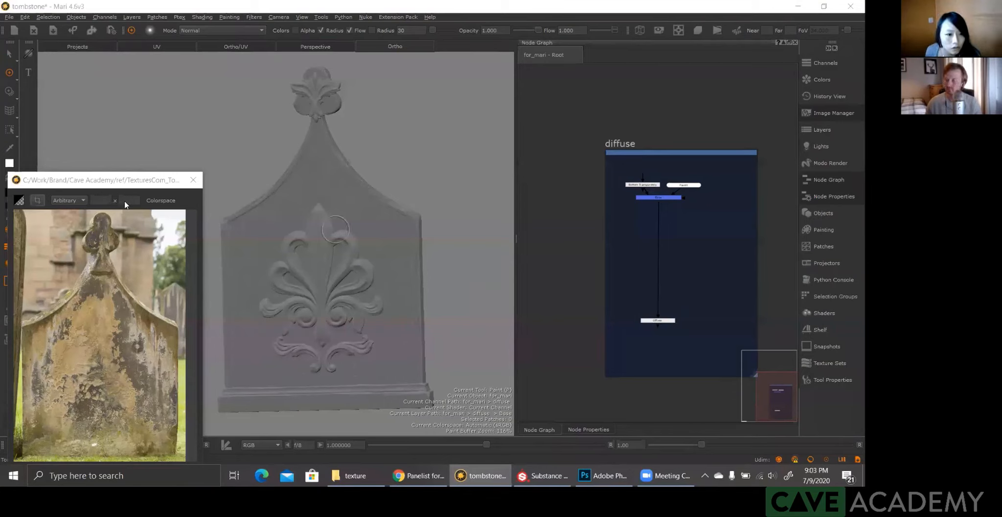
click(121, 177)
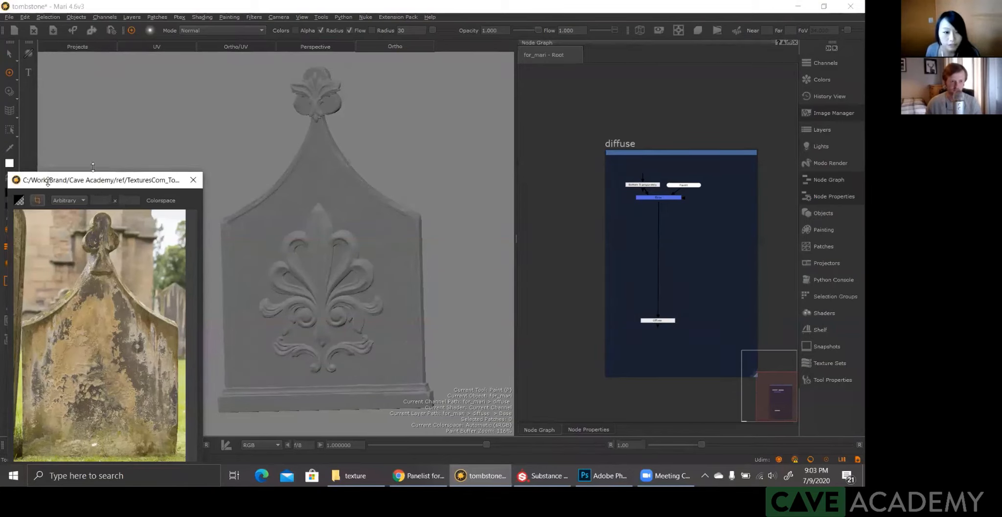
drag(111, 181, 122, 179)
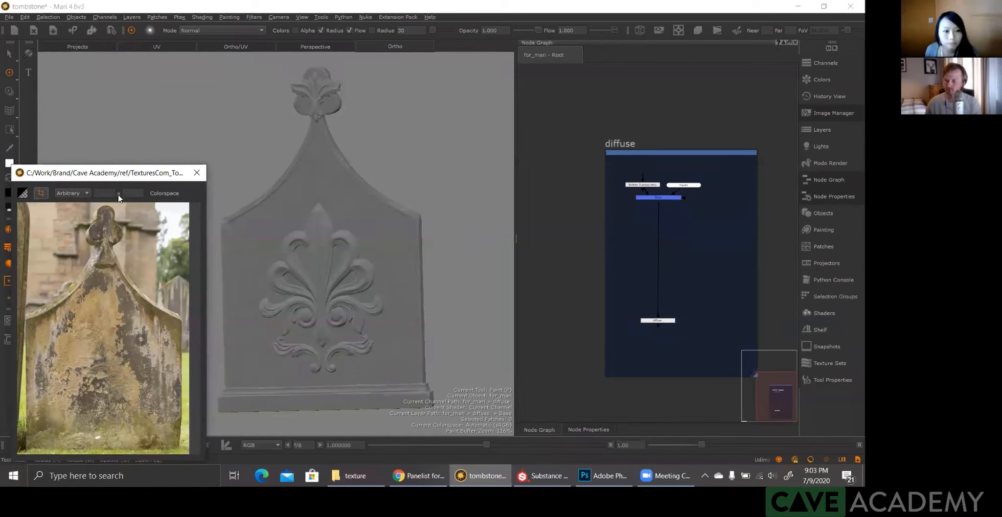
drag(120, 174, 123, 174)
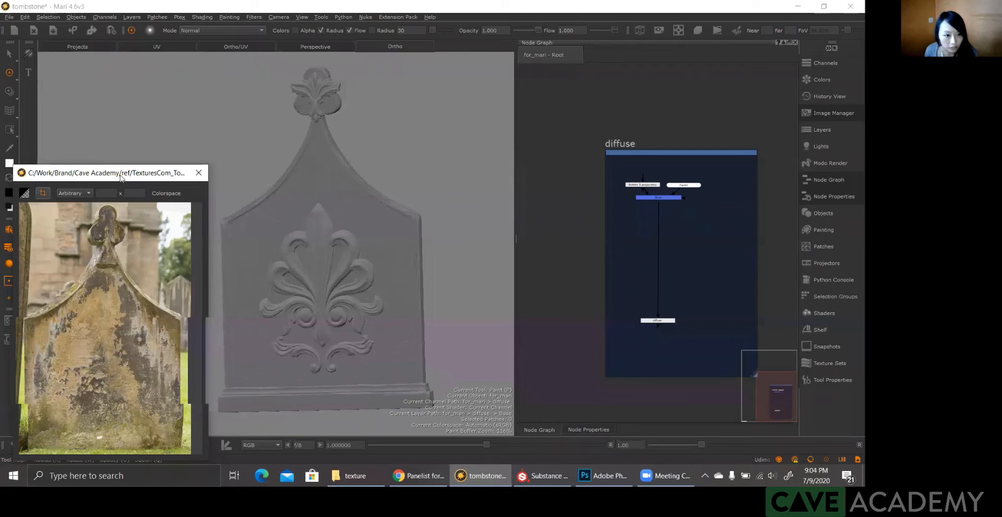
drag(110, 172, 105, 170)
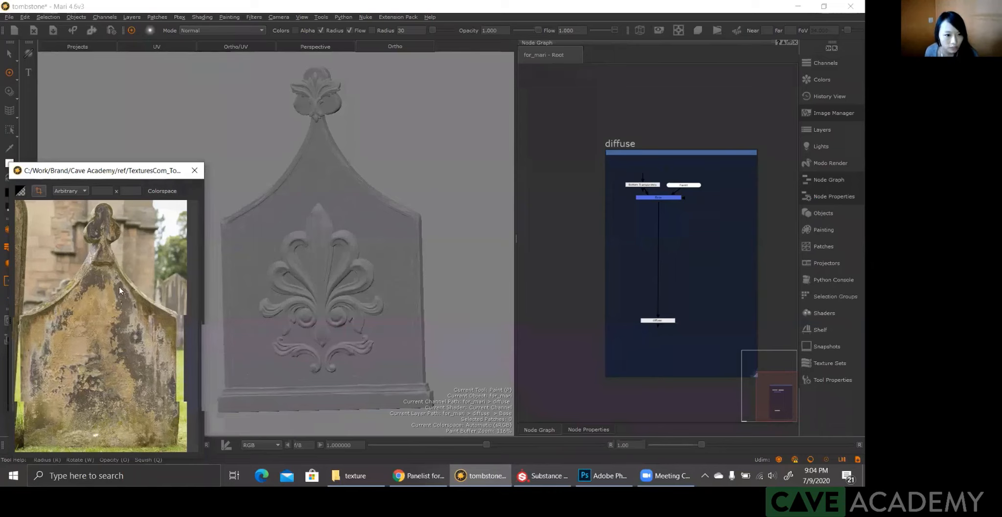
drag(133, 309, 135, 316)
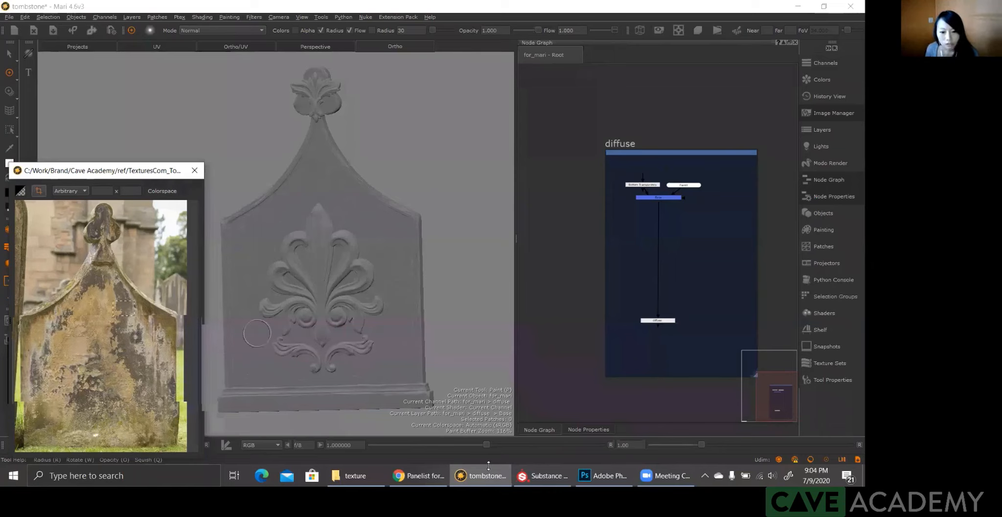
Step: Switch to the Cave Academy texture folder and look through the albedo images for a stone base texture
click(356, 475)
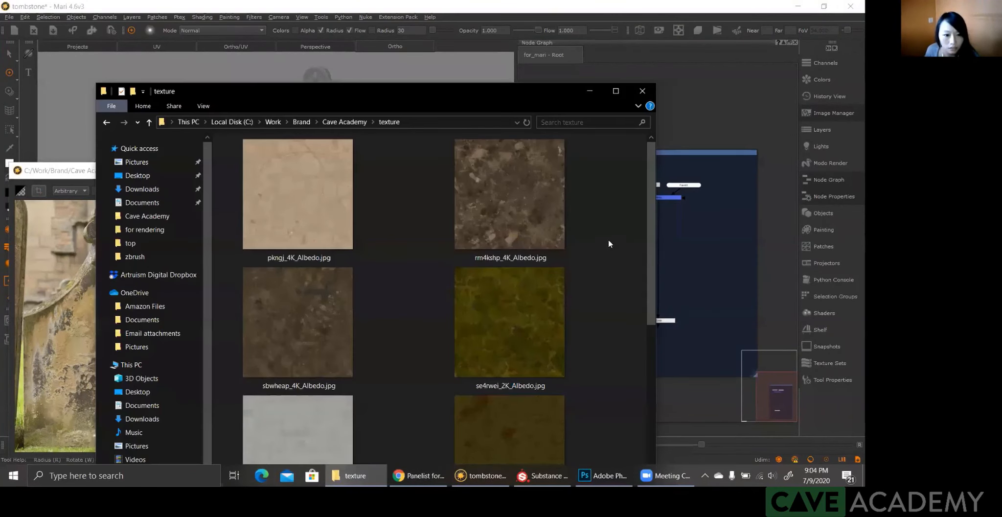
scroll(611, 243, down, 2)
drag(399, 96, 388, 84)
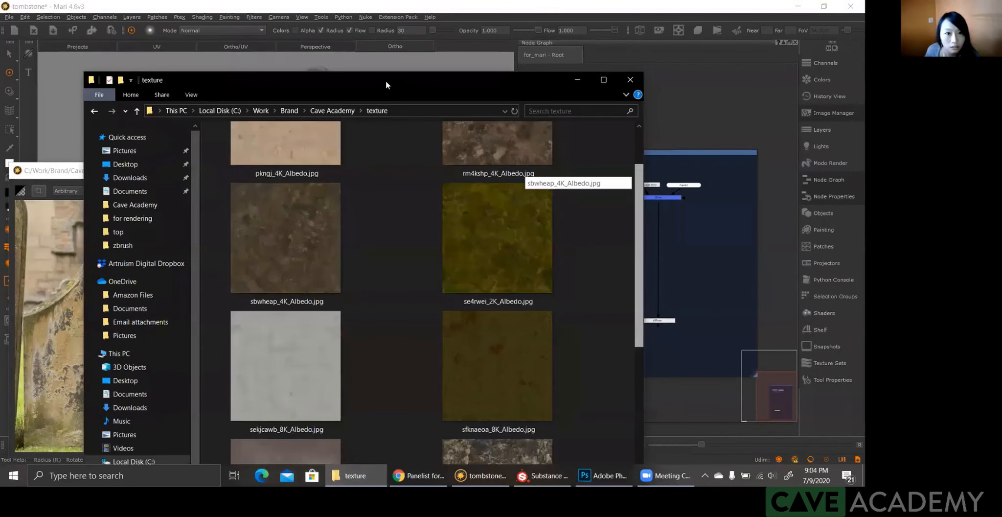
scroll(444, 75, down, 3)
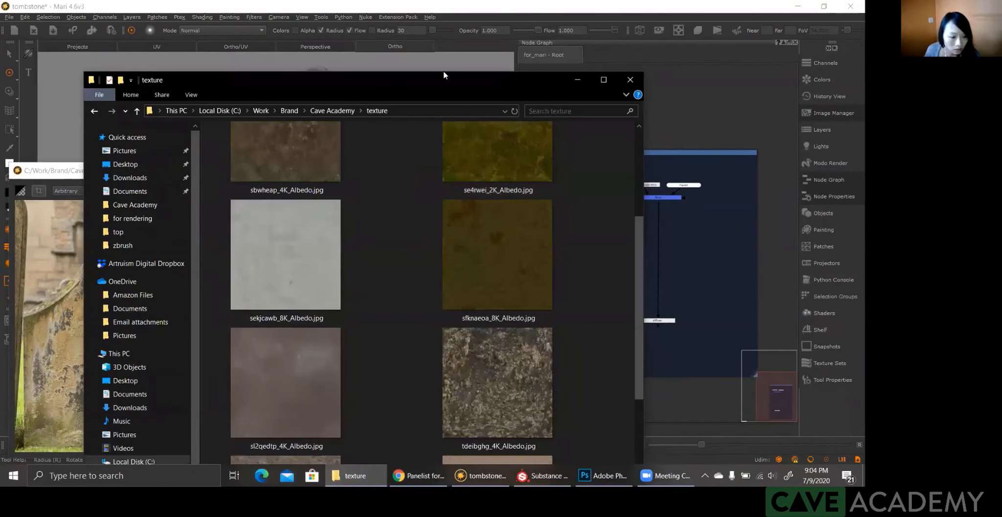
drag(263, 81, 306, 60)
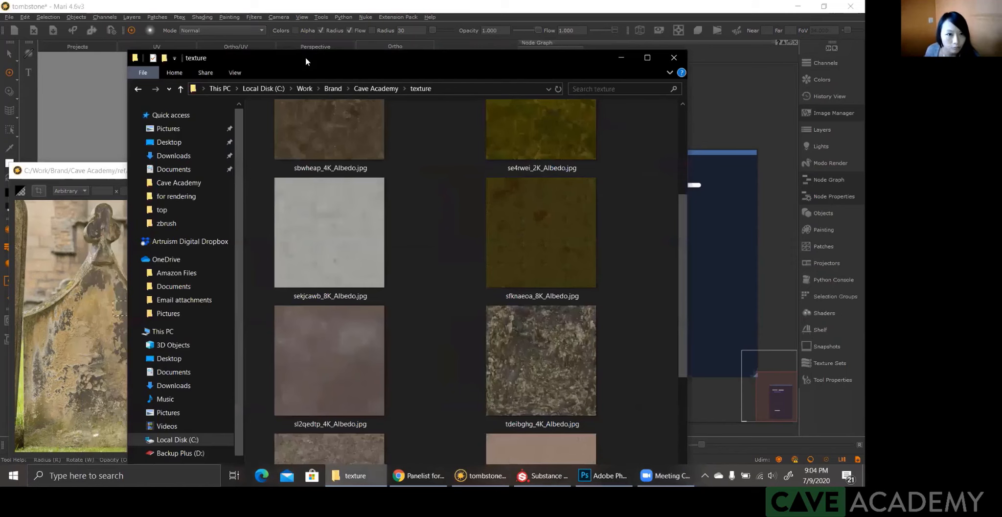
drag(245, 60, 286, 60)
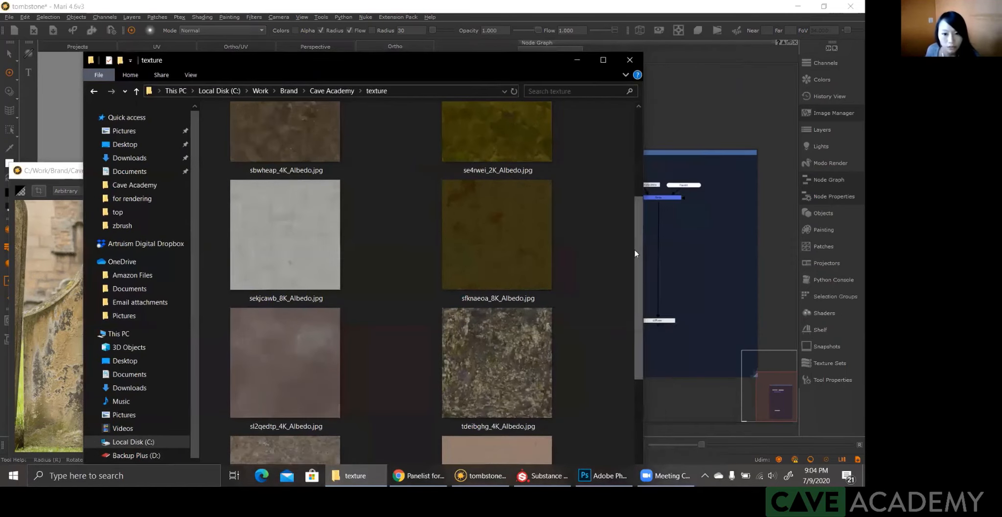
drag(636, 252, 615, 344)
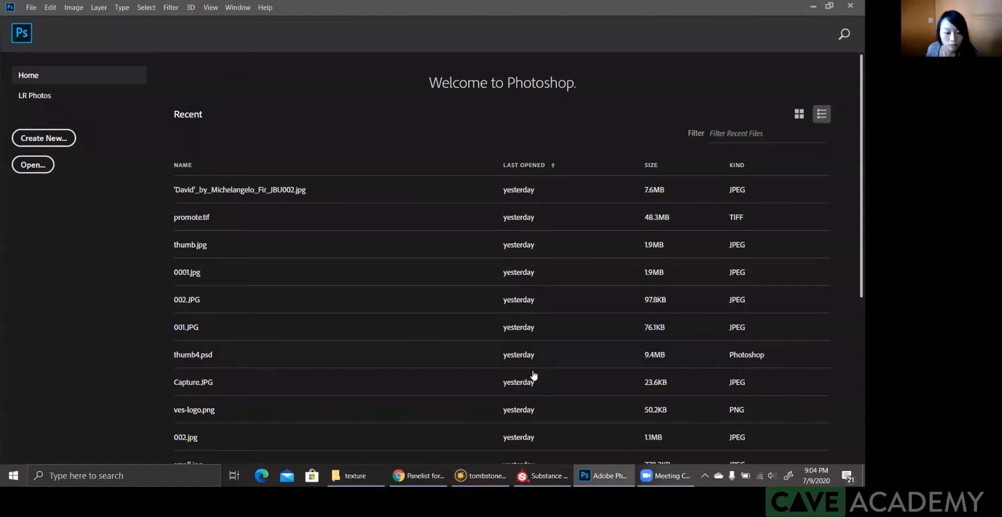
Step: Open tjzkbdwcw_4K_Albedo.jpg from the texture folder in Photoshop
click(351, 472)
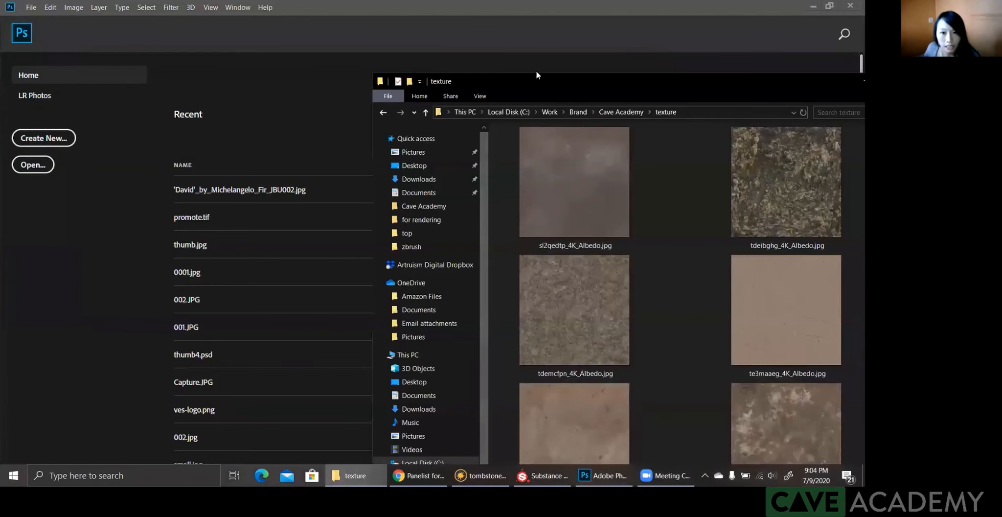
drag(558, 85, 543, 61)
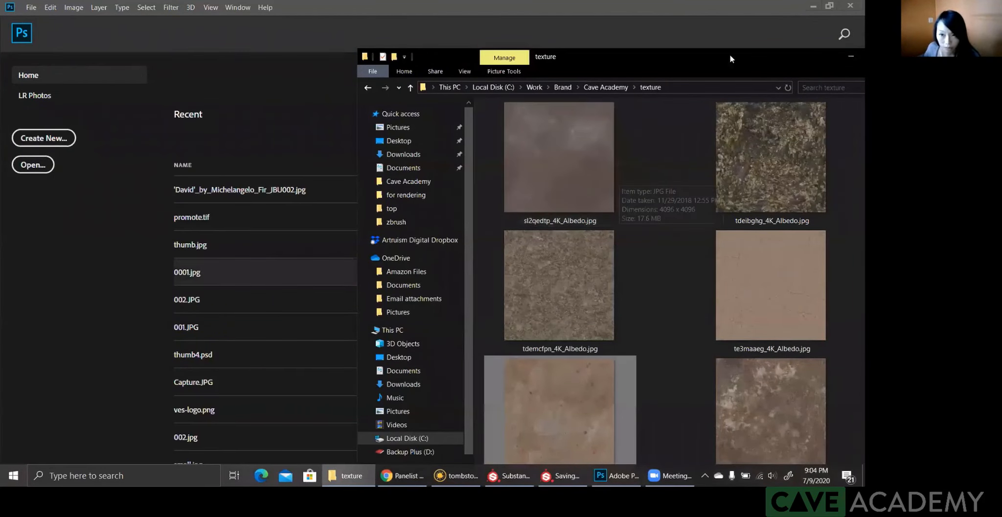
drag(758, 57, 490, 74)
drag(271, 317, 127, 334)
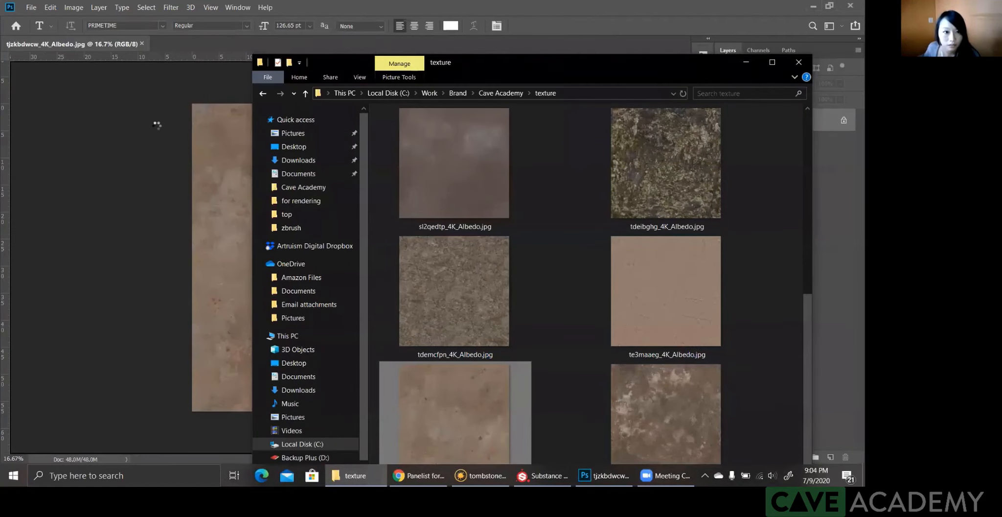
Step: Float the tjzkbdwcw_4K_Albedo.jpg document in its own window inside the Photoshop workspace
click(85, 45)
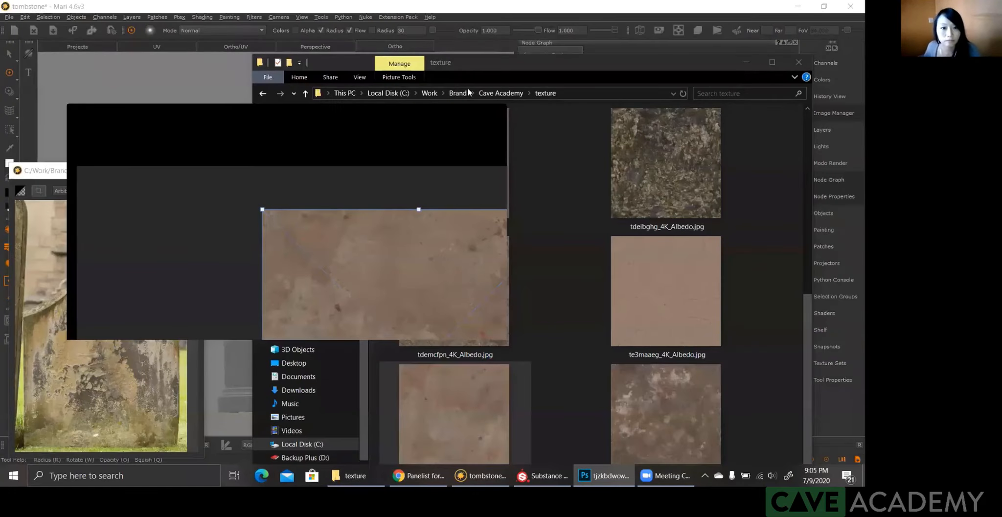
click(433, 97)
key(Escape)
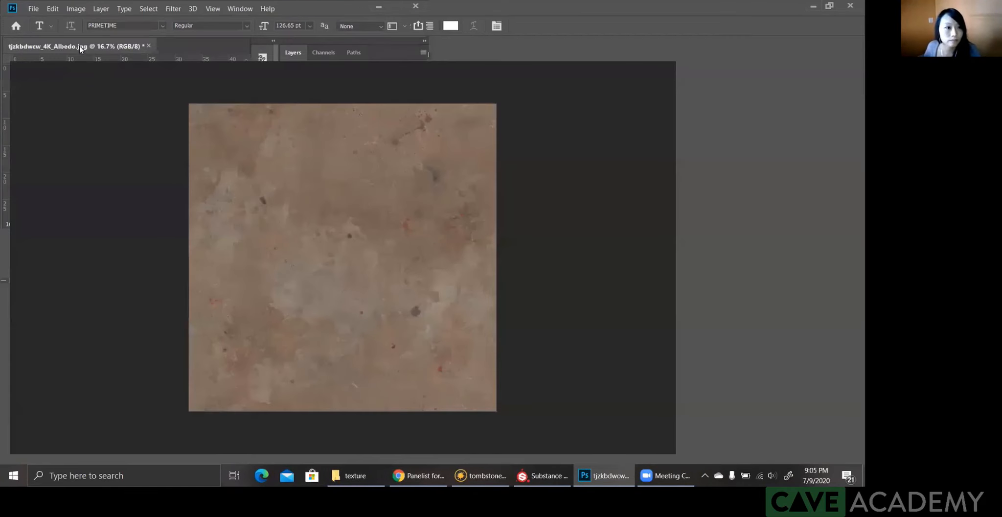
drag(433, 139, 412, 94)
Step: Open the reference photo TexturesCom_TombHeadstone0212_M.jpg from the Cave Academy ref folder in Photoshop
click(352, 474)
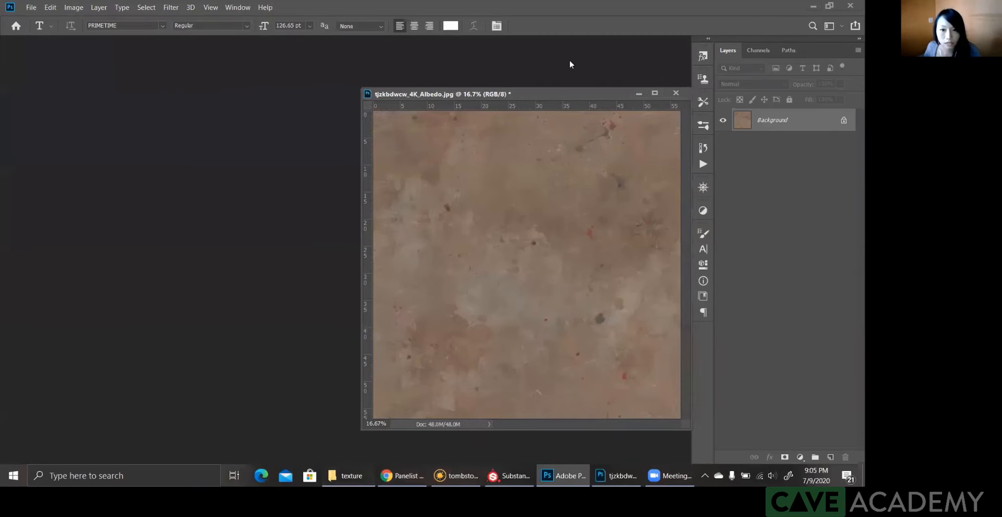
click(501, 93)
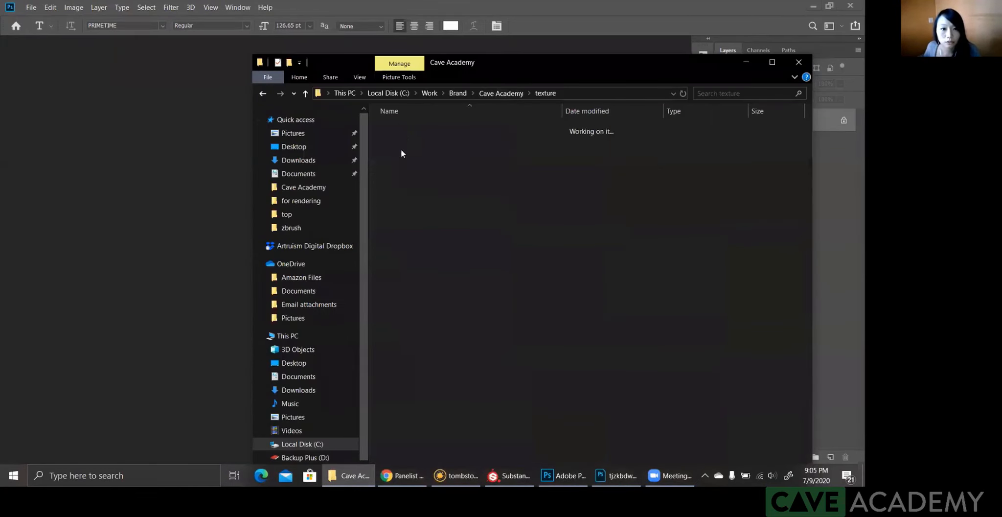
double_click(397, 165)
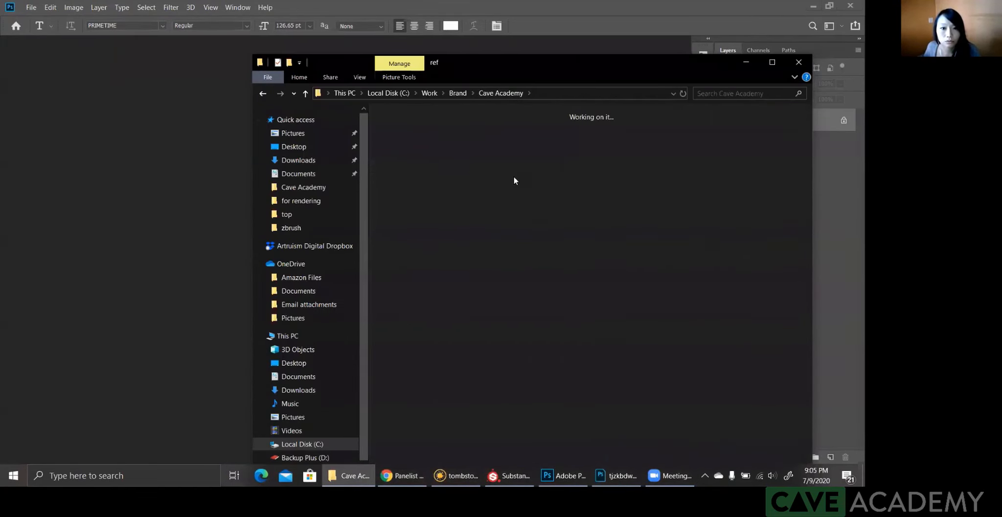
drag(546, 181, 136, 67)
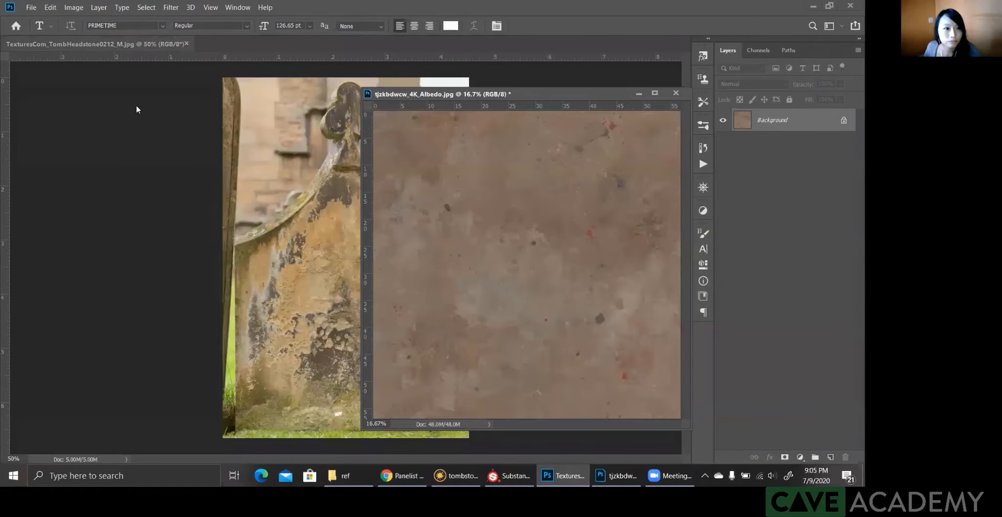
Step: Float the headstone photo in its own window beside the albedo texture and zoom it to 100%
drag(67, 44, 145, 88)
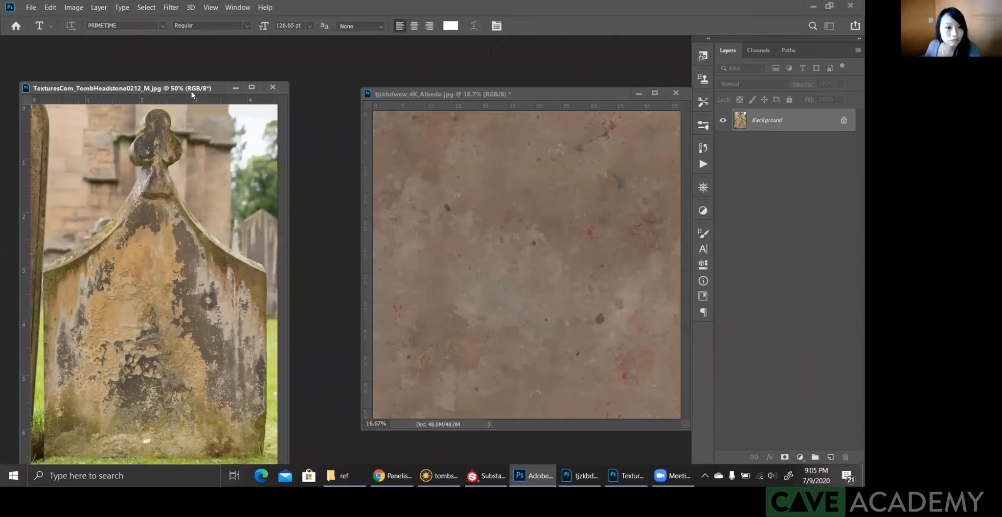
key(ctrl+plus)
key(ctrl+plus)
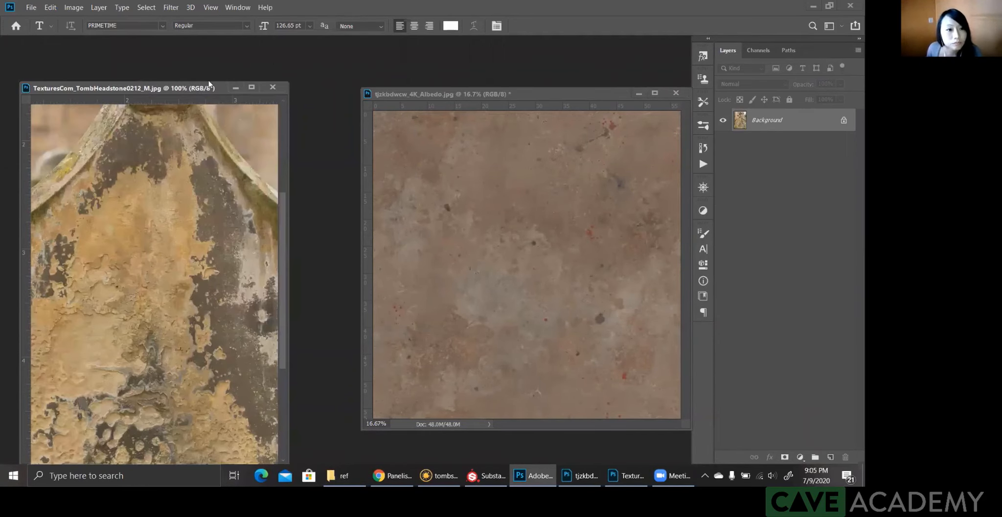
drag(190, 88, 196, 80)
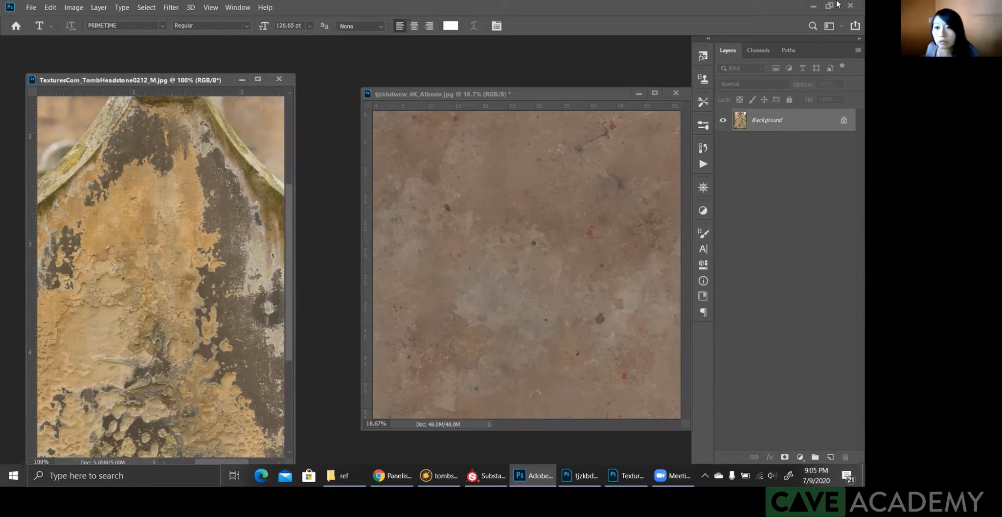
Step: Undock and reposition the Layers panel clear of the albedo texture window, and make the albedo texture the active document
drag(783, 39, 740, 38)
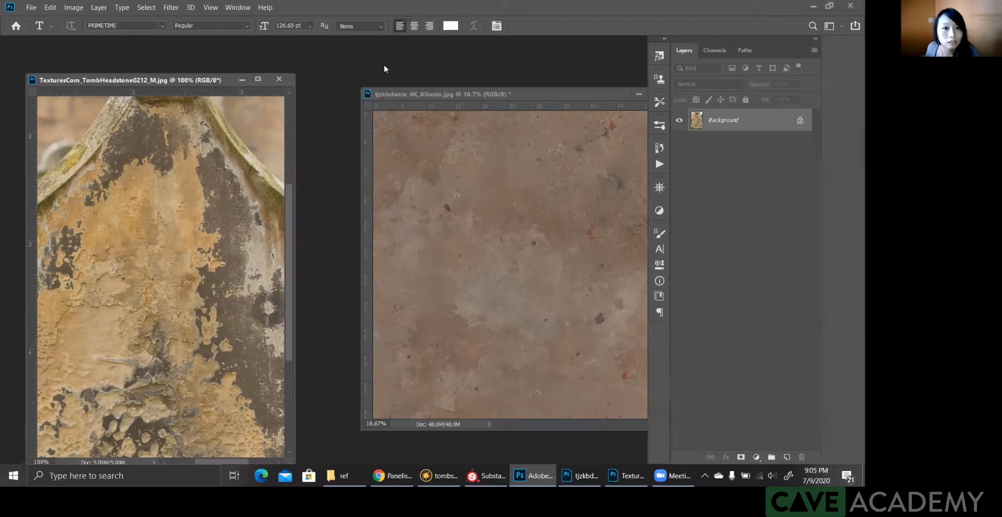
double_click(385, 8)
click(498, 94)
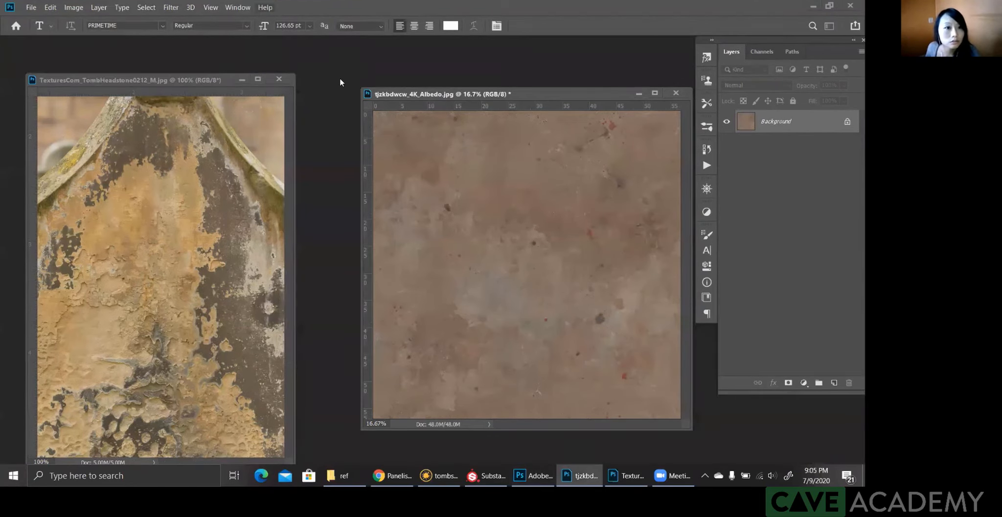
click(238, 7)
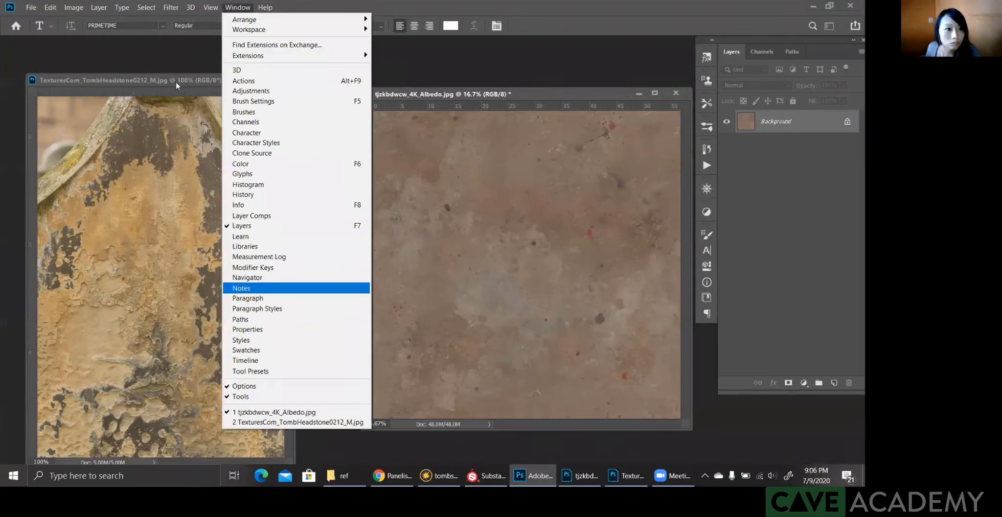
click(110, 275)
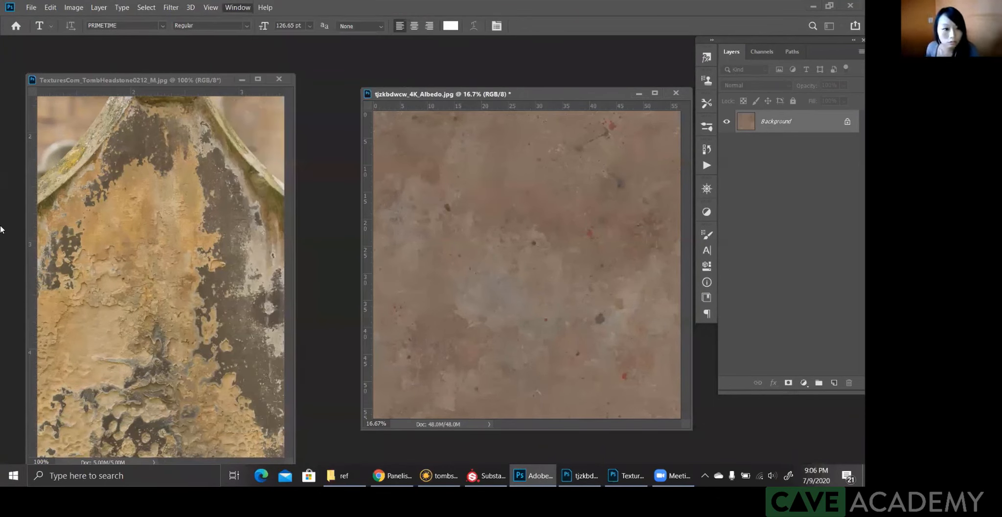
Step: Outline a small patch of dark bare stone on the headstone photo's right slope and compare its isolated color with the albedo texture
click(219, 191)
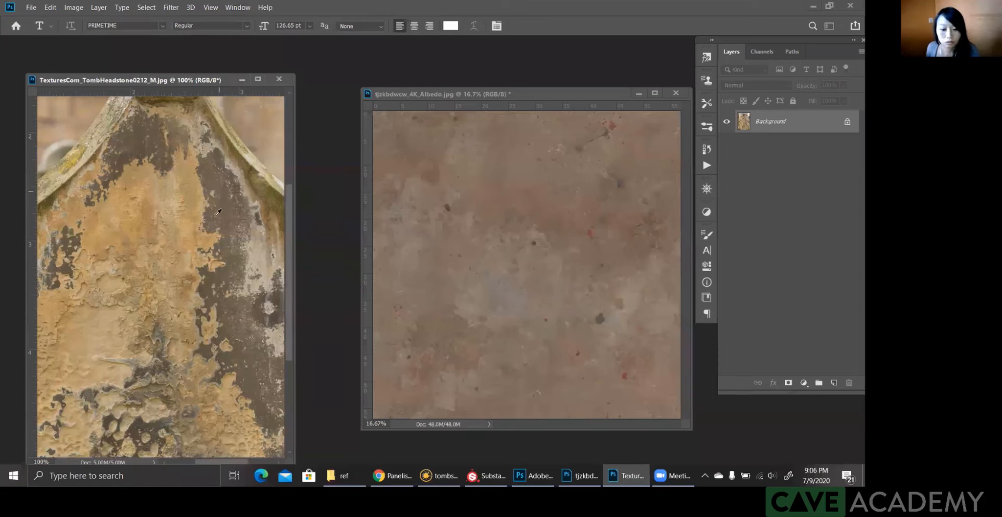
key(l)
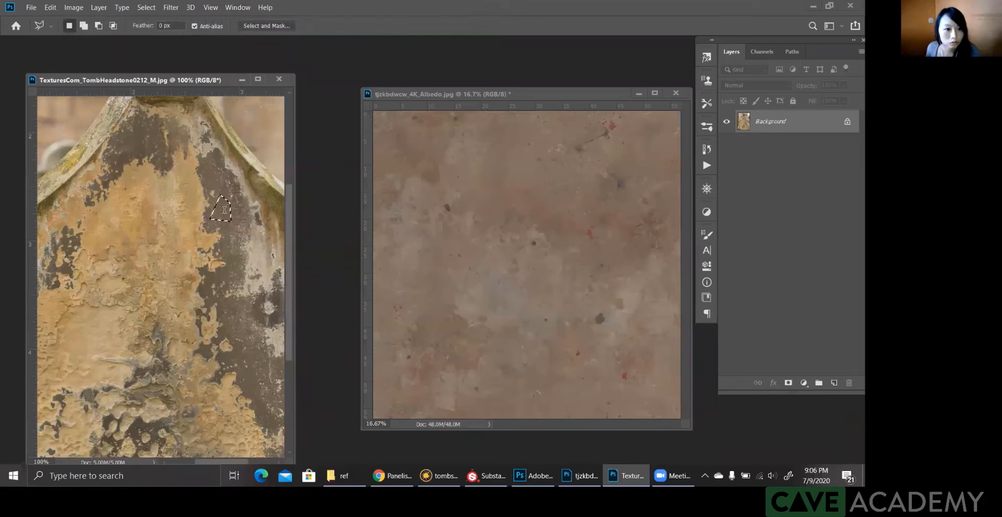
key(ctrl+z)
key(i)
key(t)
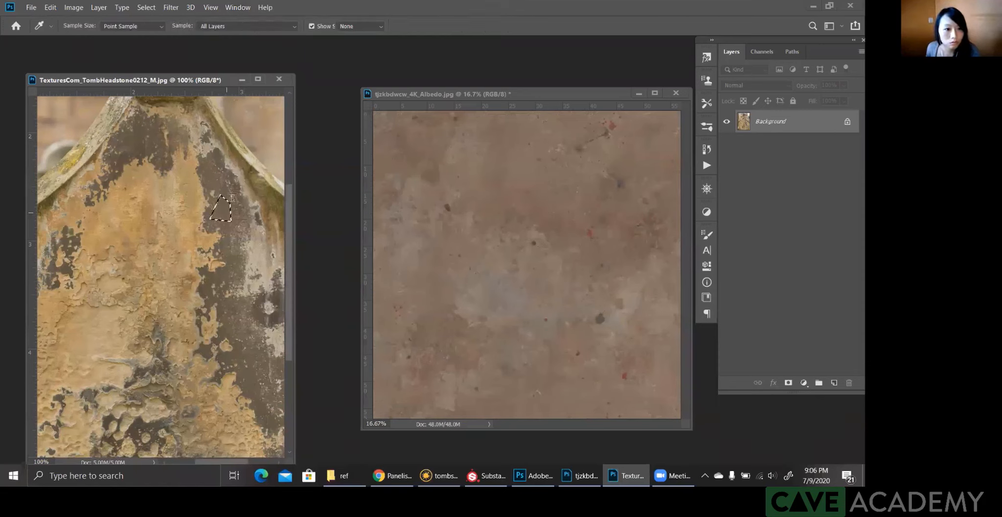
key(q)
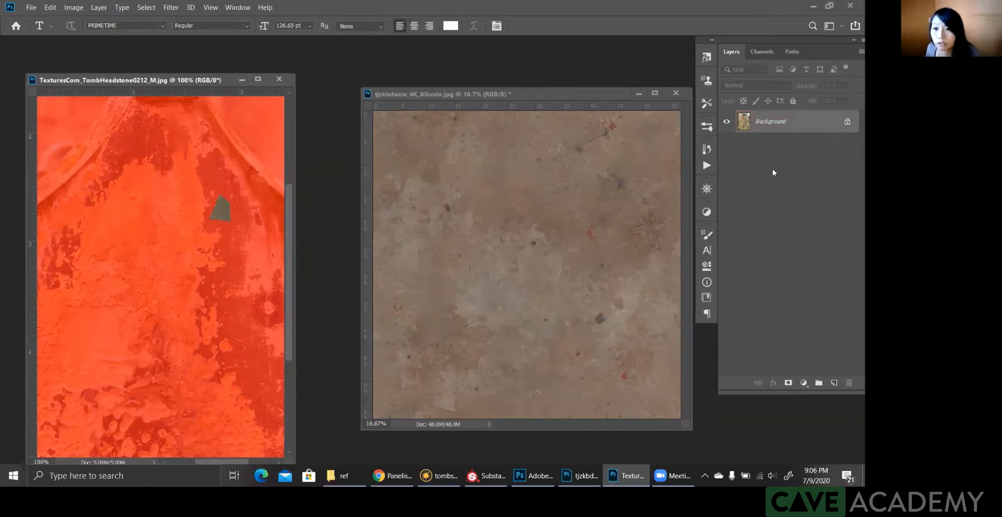
key(q)
drag(553, 96, 530, 93)
click(219, 209)
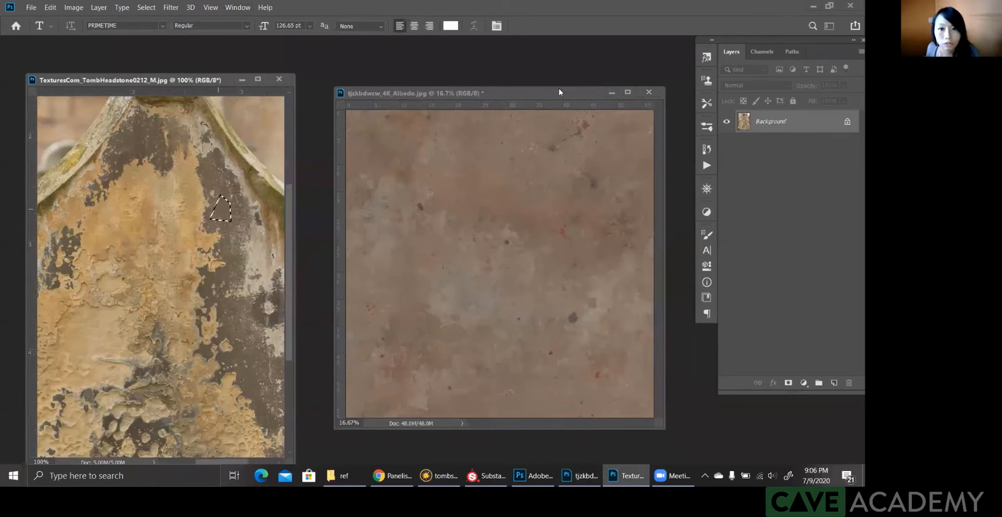
Step: Add a Hue/Saturation adjustment to the albedo texture with Hue +8, Saturation -41 and Lightness about -55
click(706, 214)
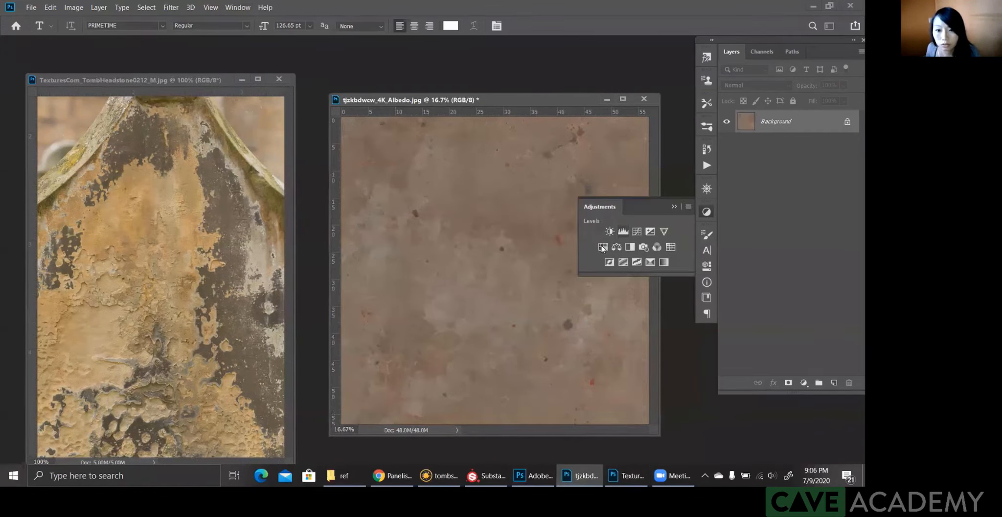
click(603, 246)
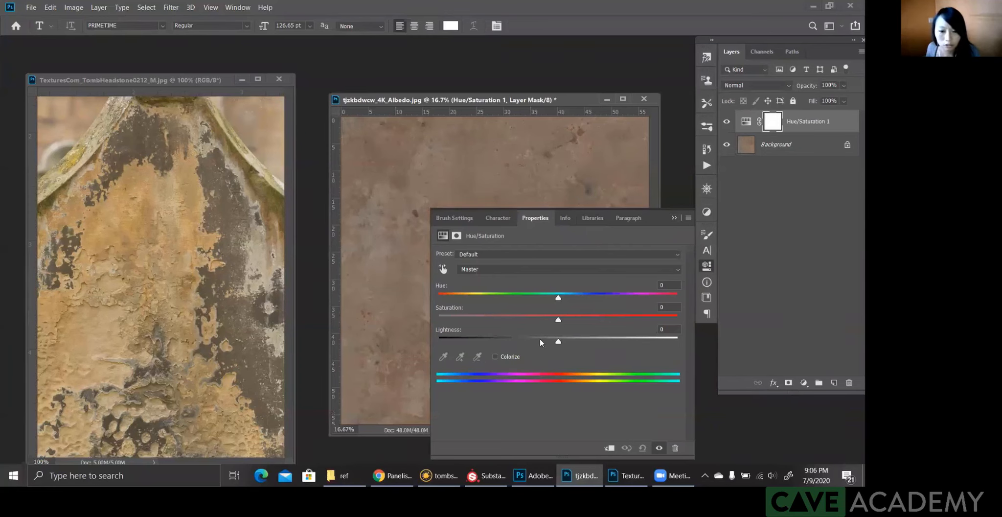
drag(526, 342, 566, 301)
drag(510, 342, 525, 320)
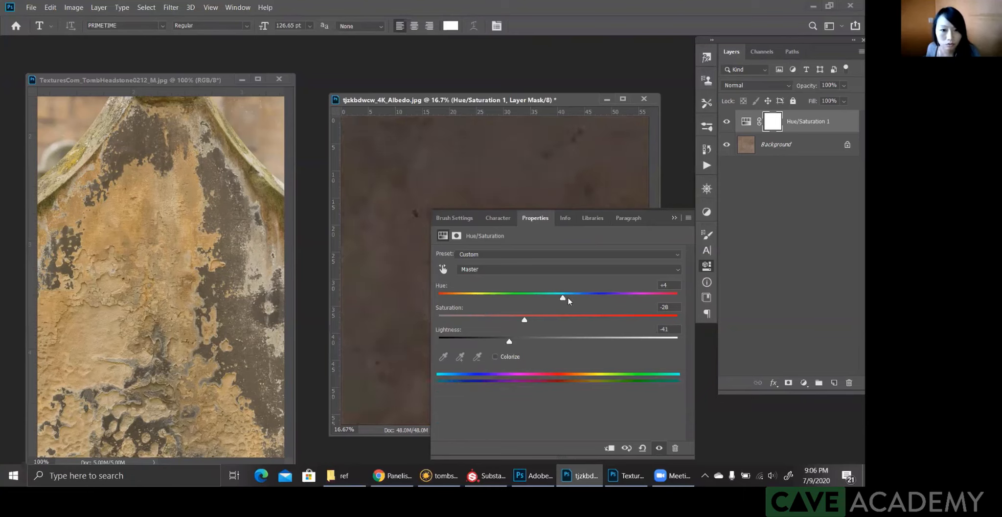
click(491, 340)
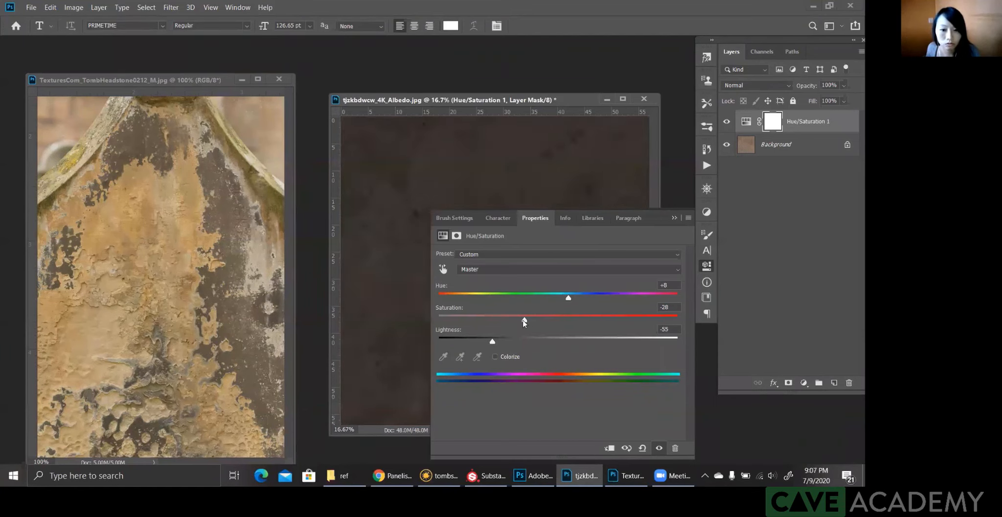
click(513, 320)
drag(510, 321, 509, 322)
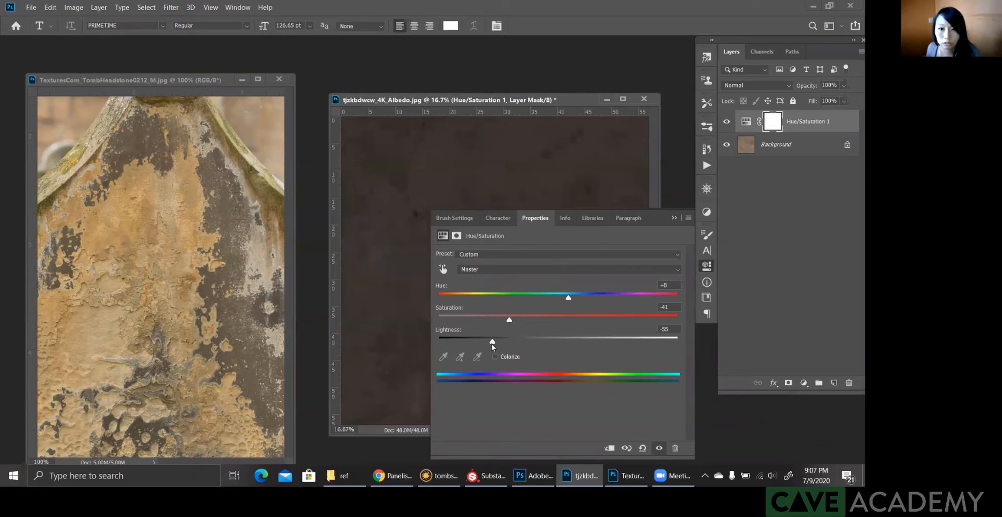
drag(492, 344, 493, 344)
click(675, 218)
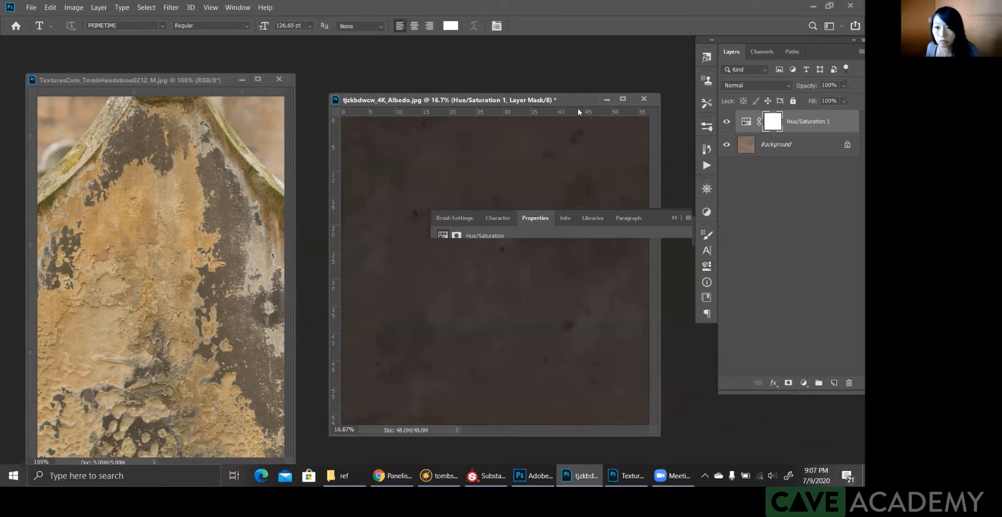
Step: Merge the Hue/Saturation adjustment into the Background layer and save the albedo texture
drag(573, 100, 578, 108)
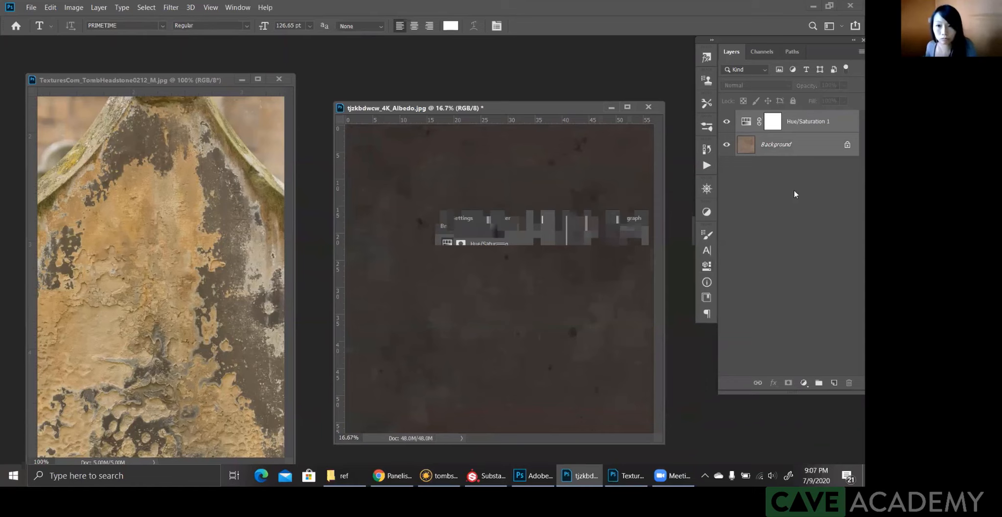
key(ctrl+e)
drag(586, 111, 589, 111)
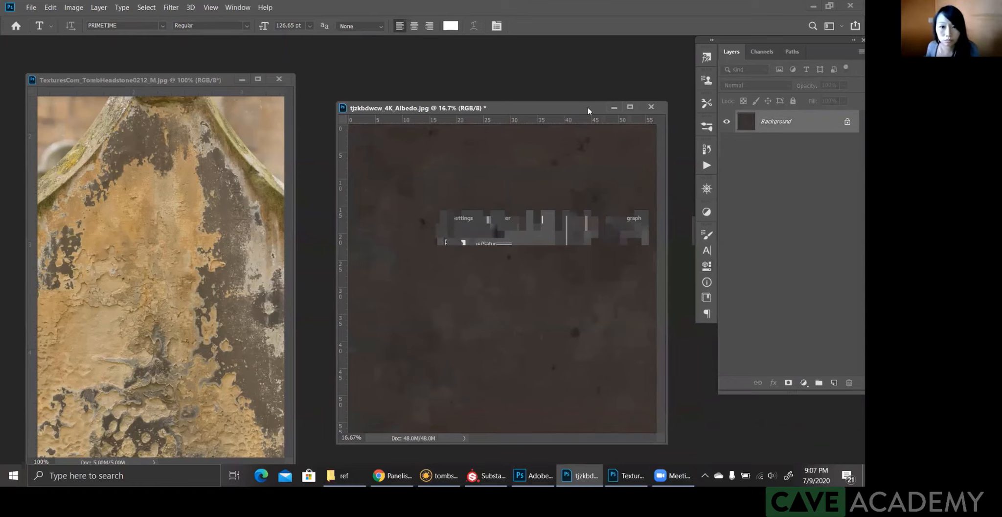
key(ctrl+s)
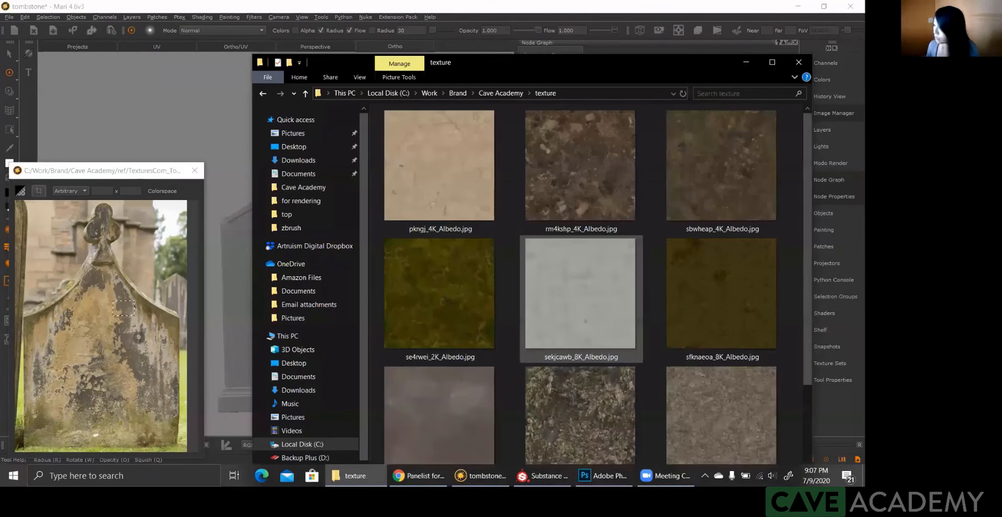
Step: Minimize the texture folder window over Mari and move the diffuse node further down the graph to make room below the Base node
scroll(710, 298, down, 2)
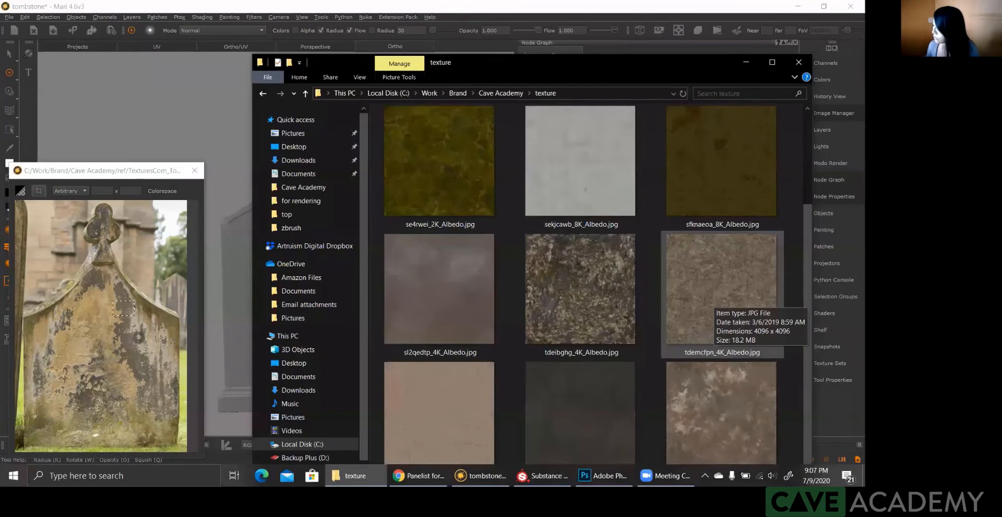
click(746, 64)
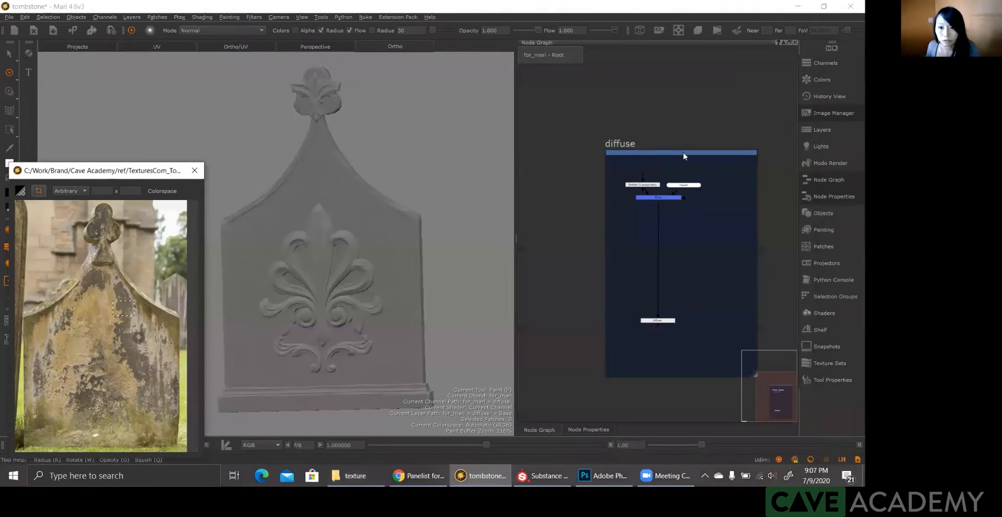
drag(683, 151, 626, 83)
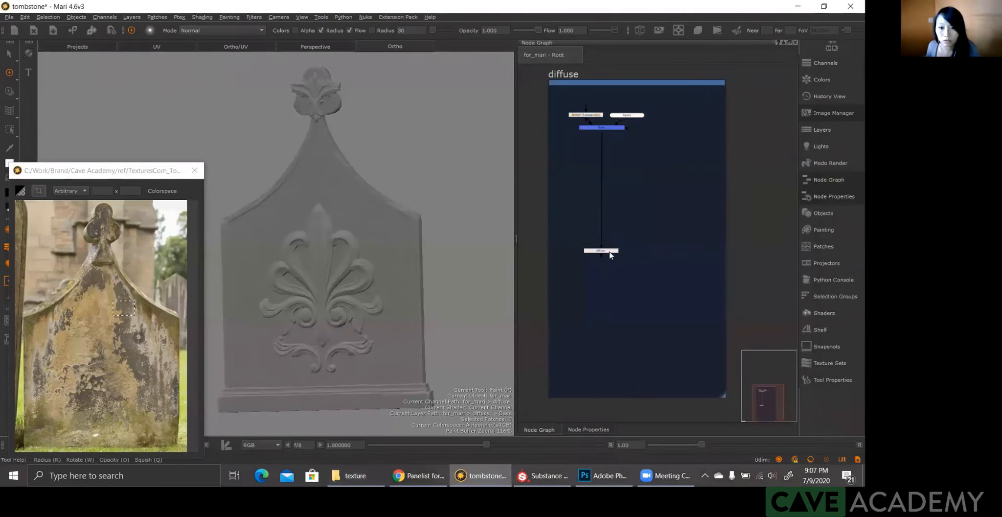
drag(610, 252, 610, 361)
Step: Add a Merge node and insert it into the connection between the Base node and the diffuse node
click(629, 156)
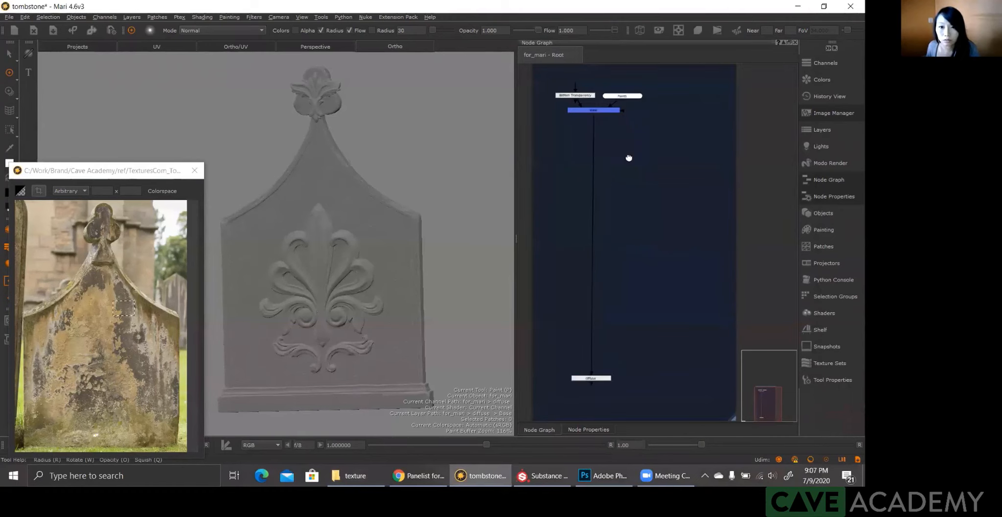
scroll(642, 190, up, 1)
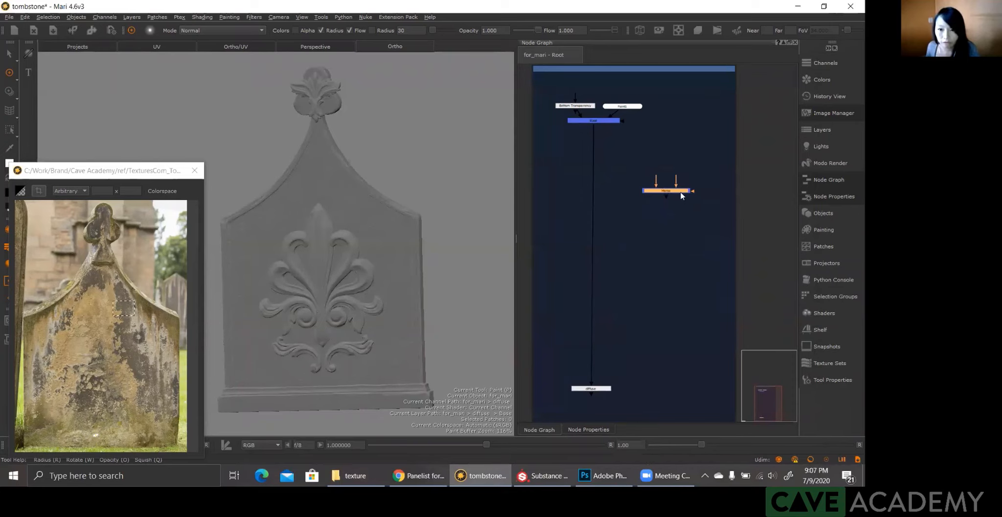
drag(681, 194, 606, 192)
Step: Add a Tiled node and connect it to the free input of the new Merge node
click(627, 163)
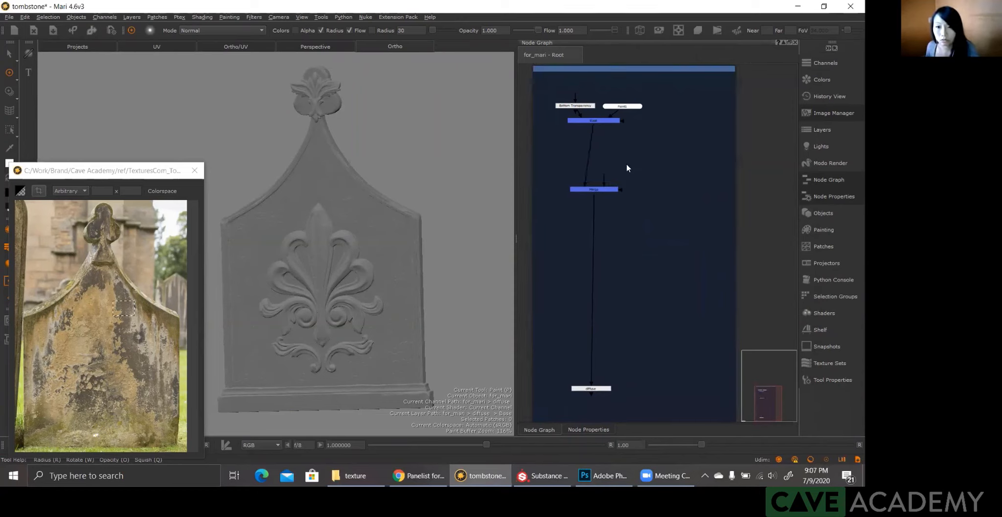
key(Tab)
text(tiled)
key(Return)
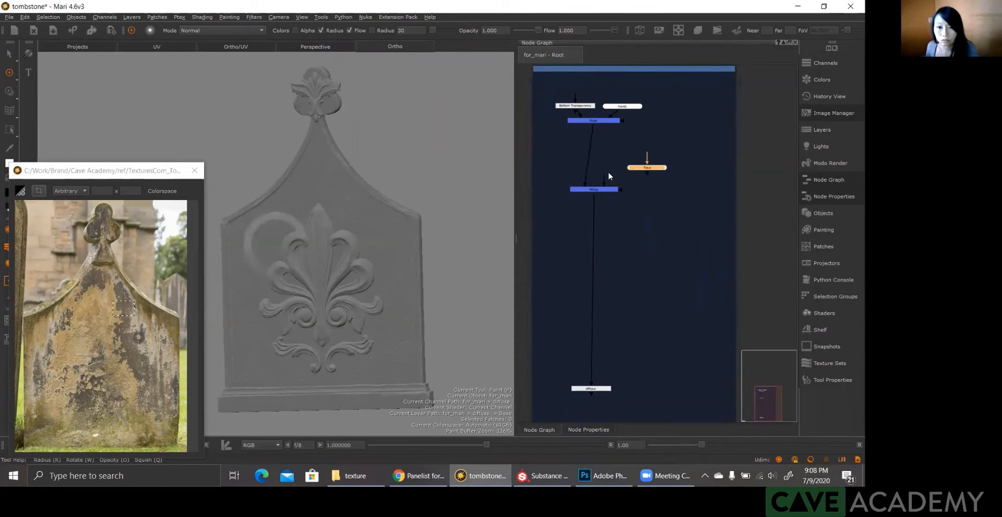
click(604, 178)
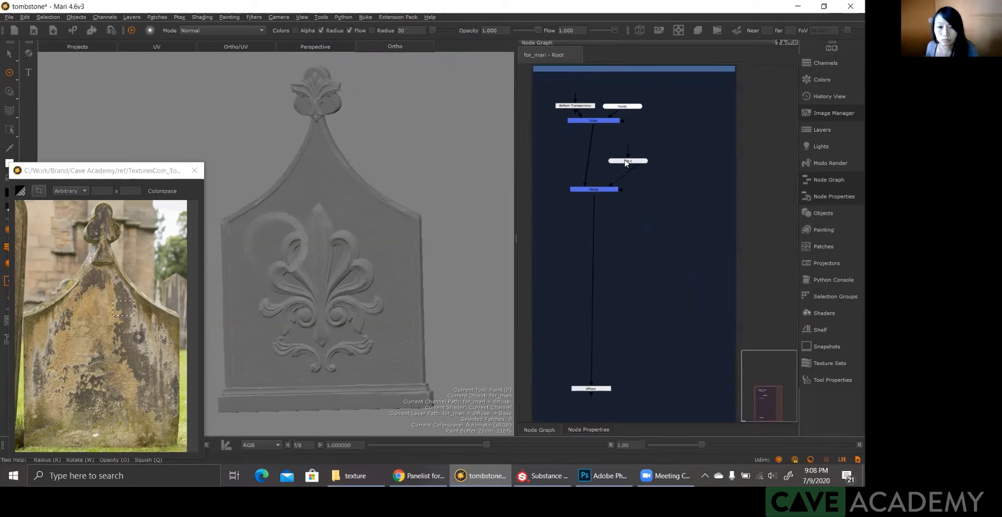
Step: Open the Tiled node's properties and load the darkened albedo texture as its Tile Image
click(630, 162)
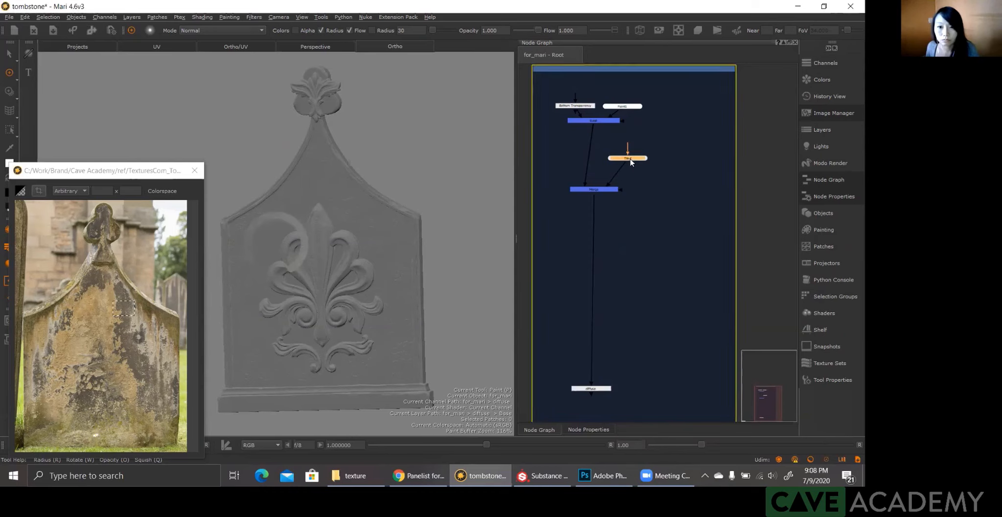
double_click(631, 163)
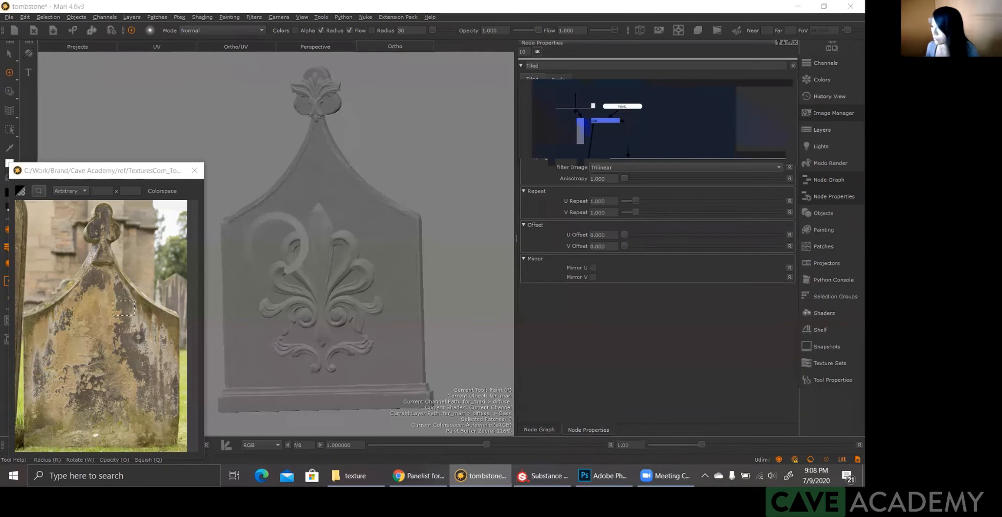
drag(864, 163, 607, 113)
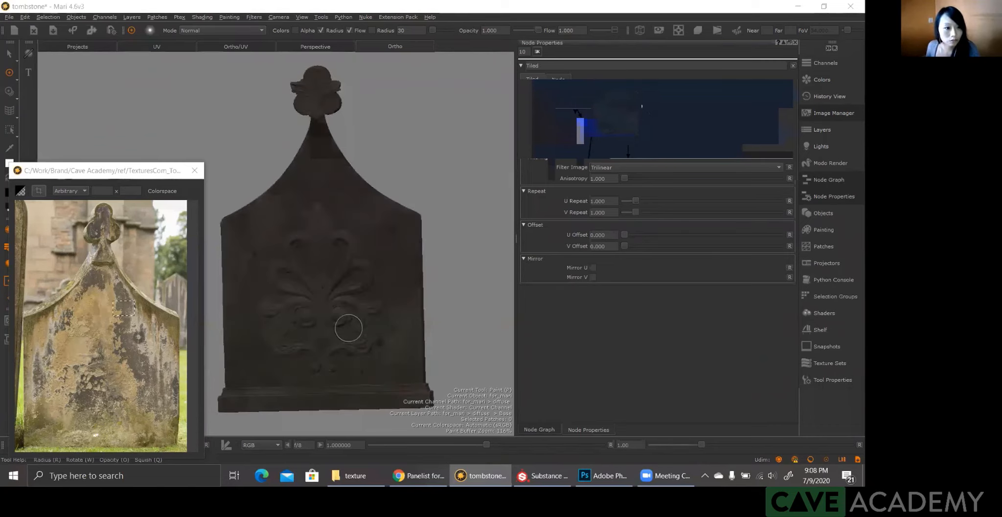
Step: Move the reference photo window aside and view the textured tombstone under Flat lighting
drag(117, 171, 170, 265)
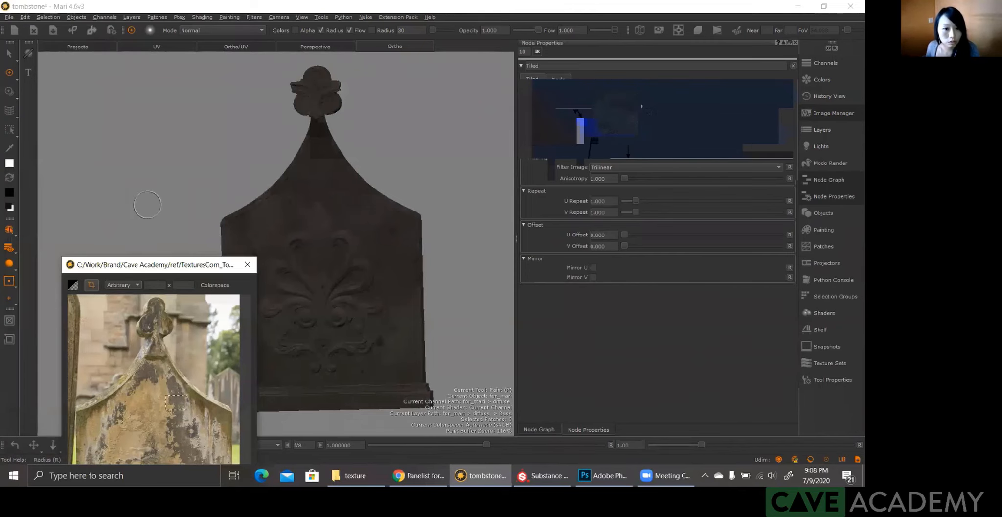
alt+right_drag(298, 216, 353, 231)
alt+middle_drag(353, 231, 347, 220)
alt+right_drag(347, 219, 379, 223)
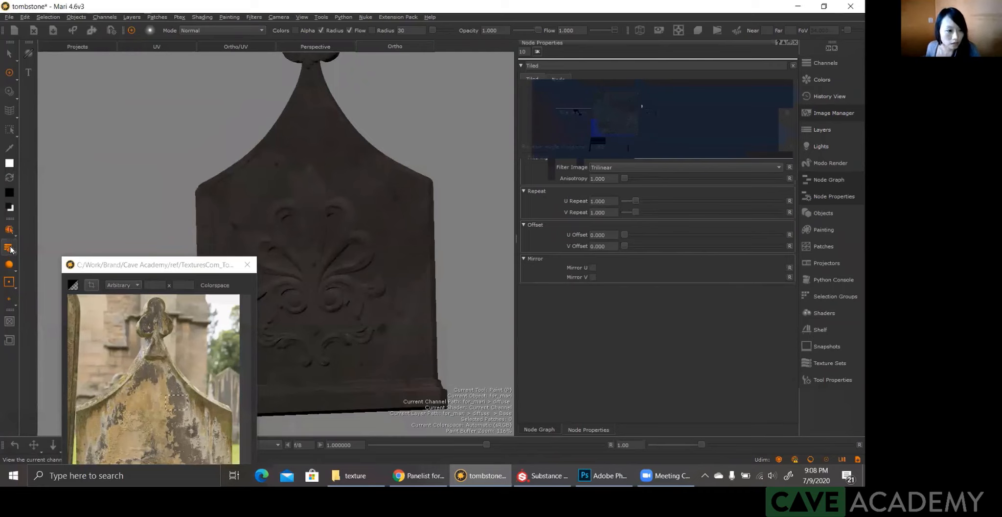
drag(7, 266, 82, 273)
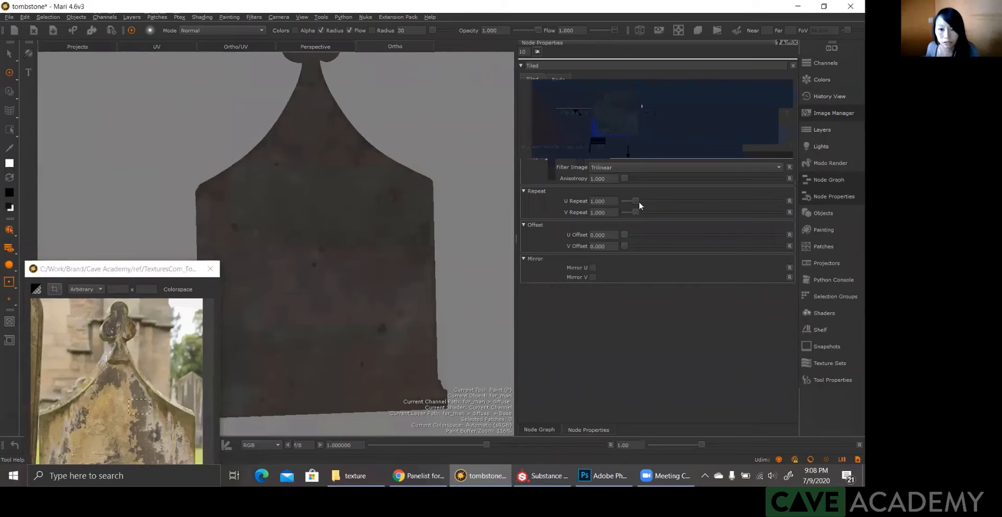
Step: Try a U Repeat and V Repeat of 4 on the Tiled node
double_click(601, 201)
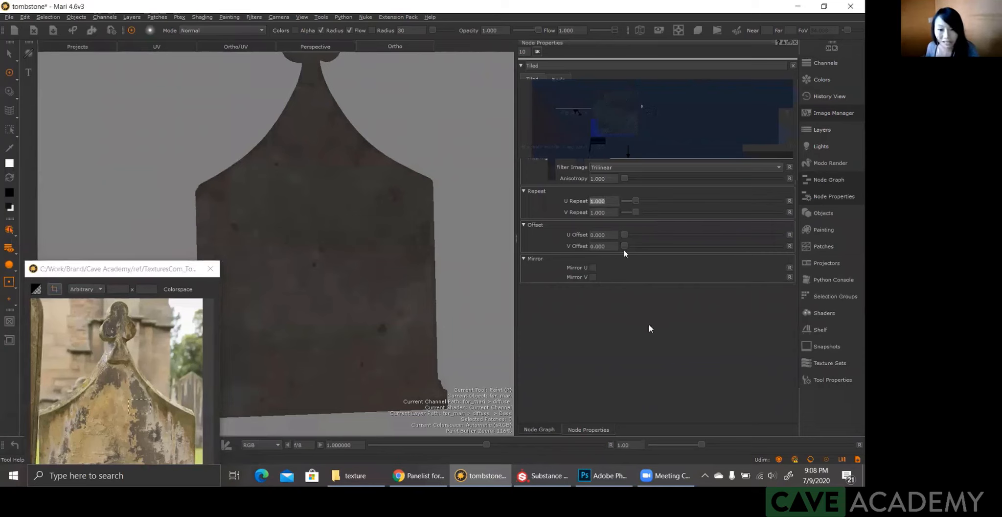
text(4)
key(Tab)
text(4)
key(Return)
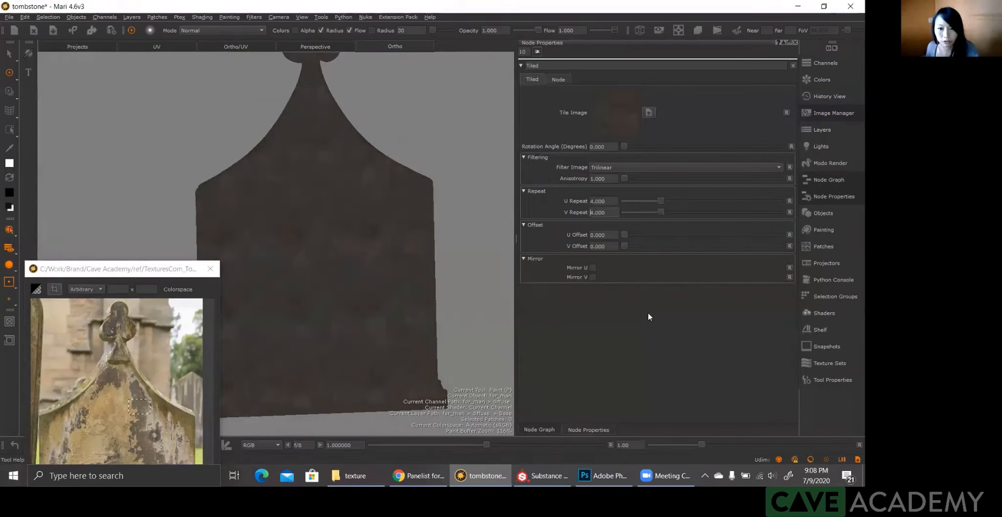
Step: Set the Tiled node's U Repeat and V Repeat to 2
key(shift+Tab)
text(2)
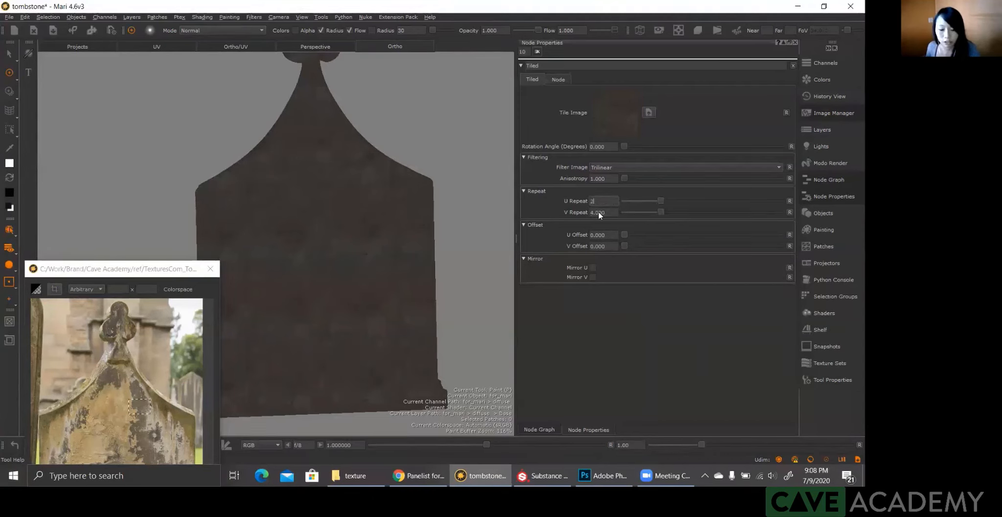
key(Tab)
text(2)
key(Return)
Step: Move the reference photo window off the tombstone and examine the tiled stone texture up close
alt+drag(313, 236, 562, 293)
click(169, 294)
ctrl+alt+drag(156, 305, 74, 319)
alt+shift+drag(73, 318, 43, 327)
alt+drag(139, 291, 121, 288)
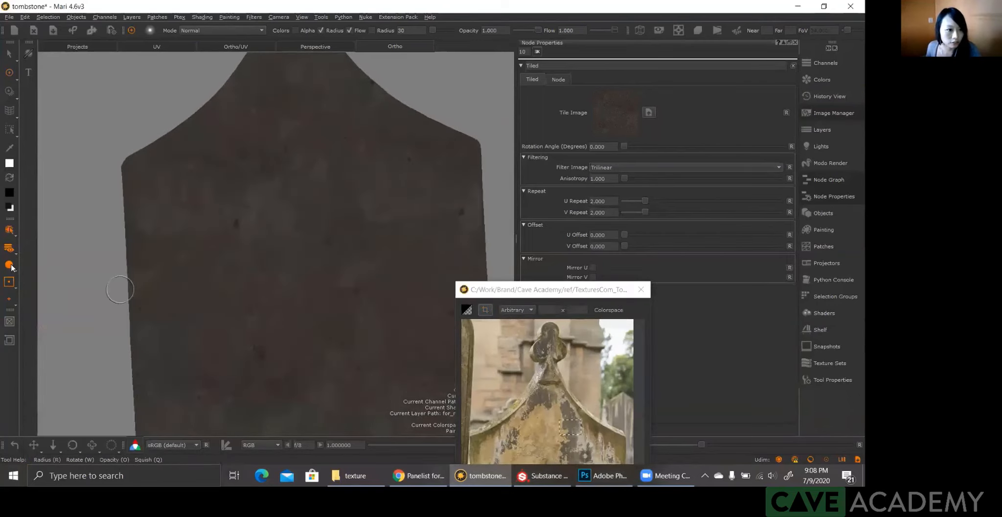
Step: Switch the viewport to Basic lighting and view the whole tombstone beside the reference photo
click(16, 268)
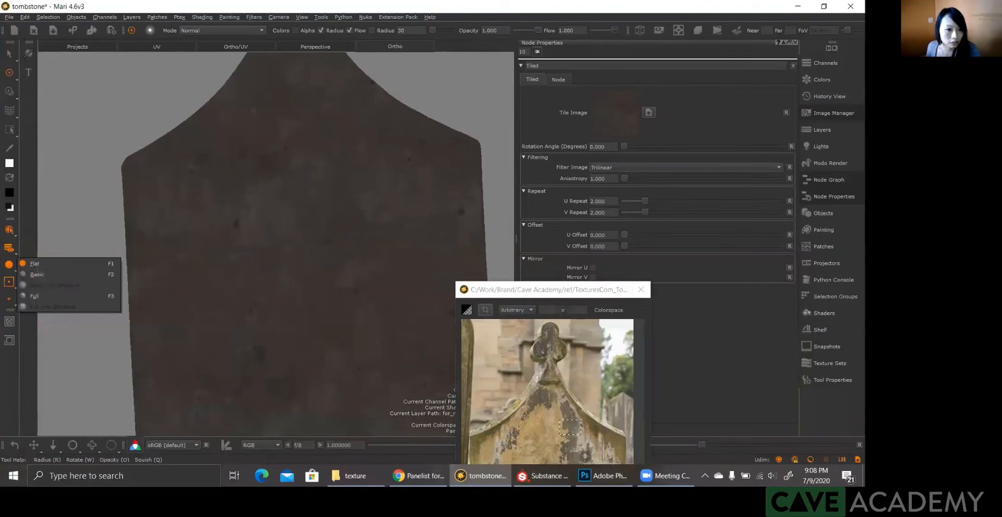
click(37, 275)
ctrl+alt+drag(233, 295, 210, 306)
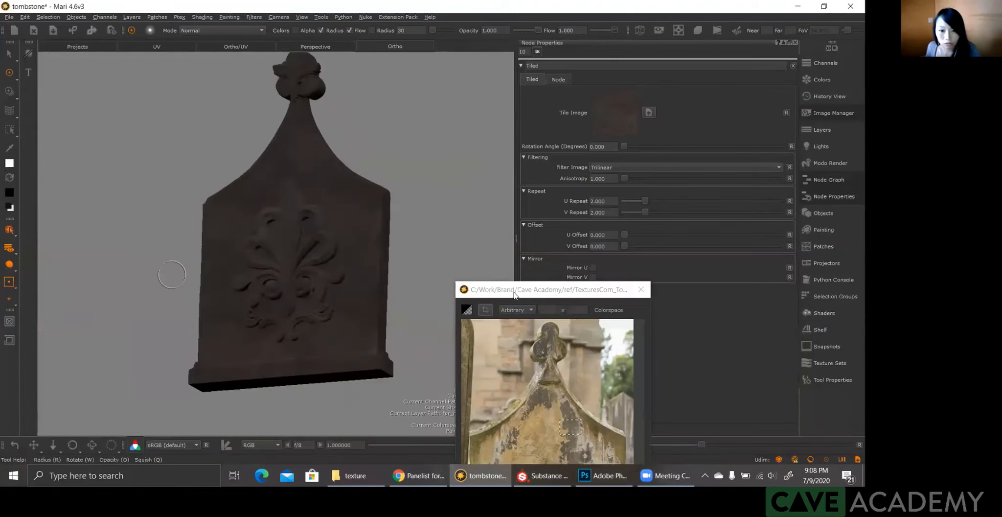
alt+drag(514, 293, 495, 197)
drag(521, 290, 521, 239)
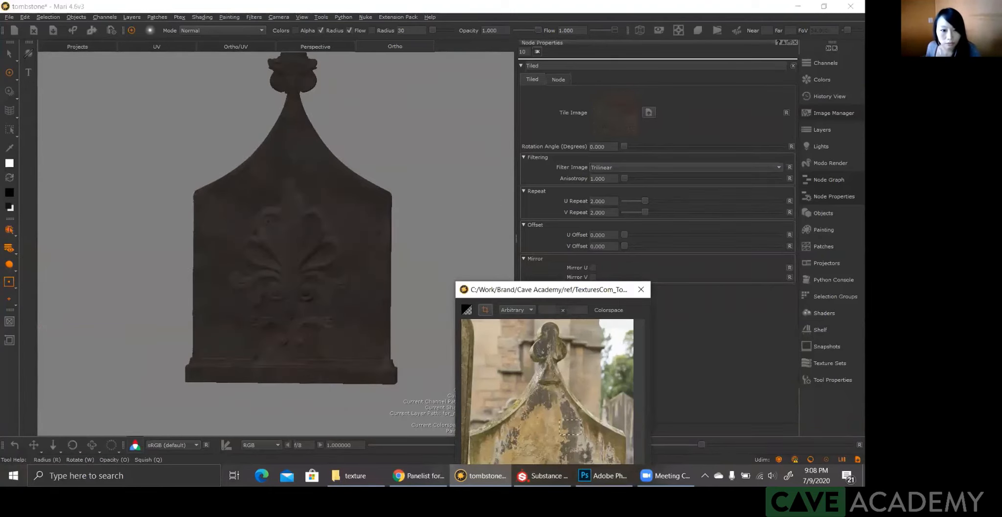
Step: Move the reference photo window nearer the tombstone and examine the tiled stone texture around the carved ornament
mouse_move(250, 238)
ctrl+alt+mouse_down()
mouse_move(303, 235)
mouse_move(242, 237)
ctrl+alt+mouse_up()
drag(560, 238, 505, 288)
click(609, 201)
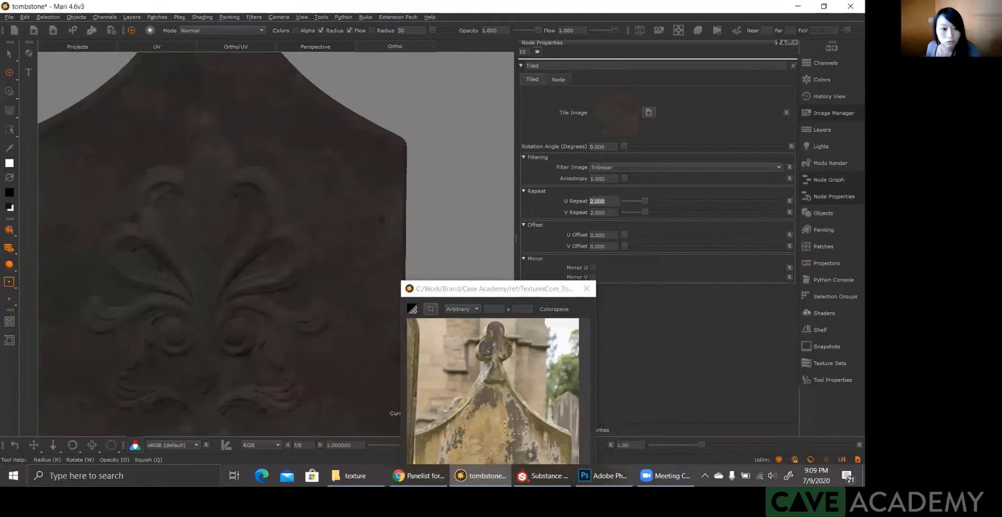
key(a)
alt+drag(322, 285, 332, 264)
alt+drag(316, 198, 345, 316)
scroll(275, 300, up, 6)
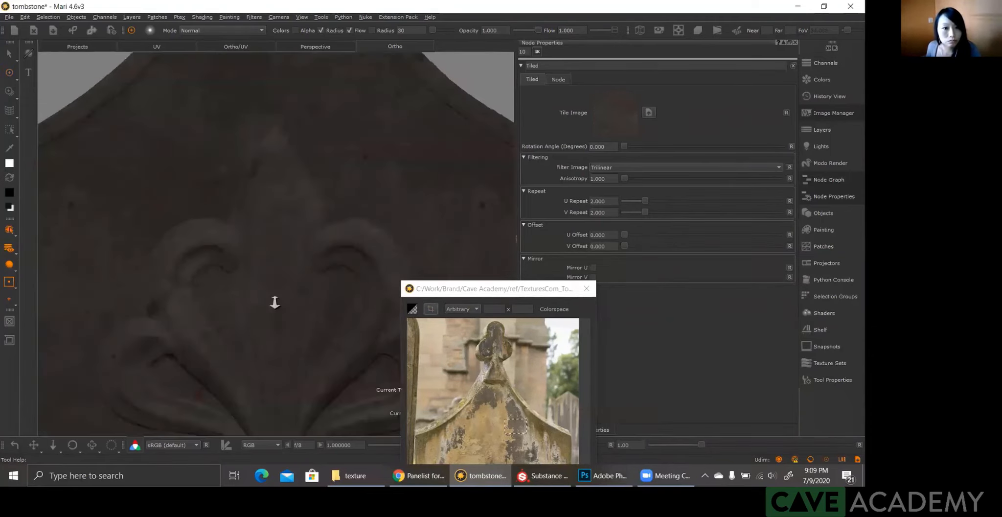
scroll(297, 311, down, 3)
scroll(270, 302, up, 1)
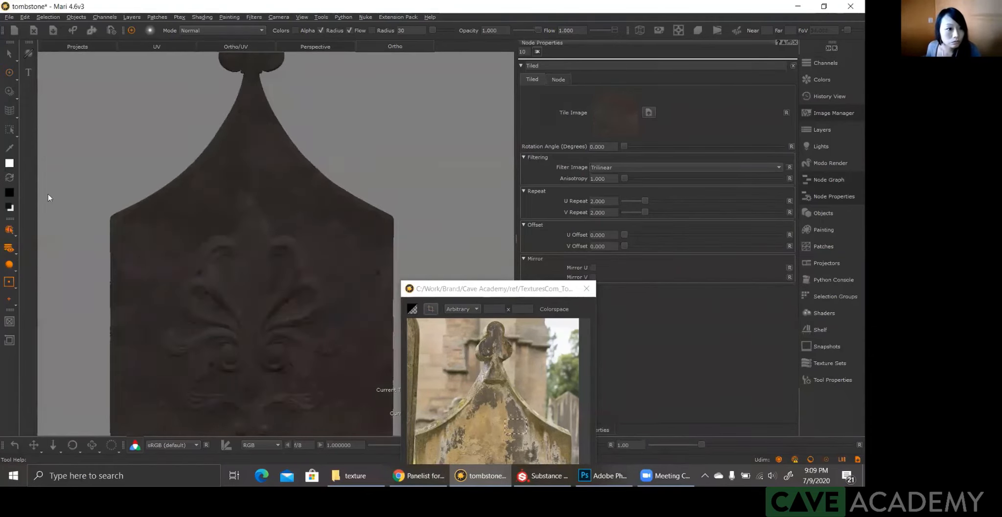
Step: Switch the viewport to Flat lighting and check the tombstone's upper body for visible tiling in the stone texture
click(9, 264)
click(9, 265)
click(32, 264)
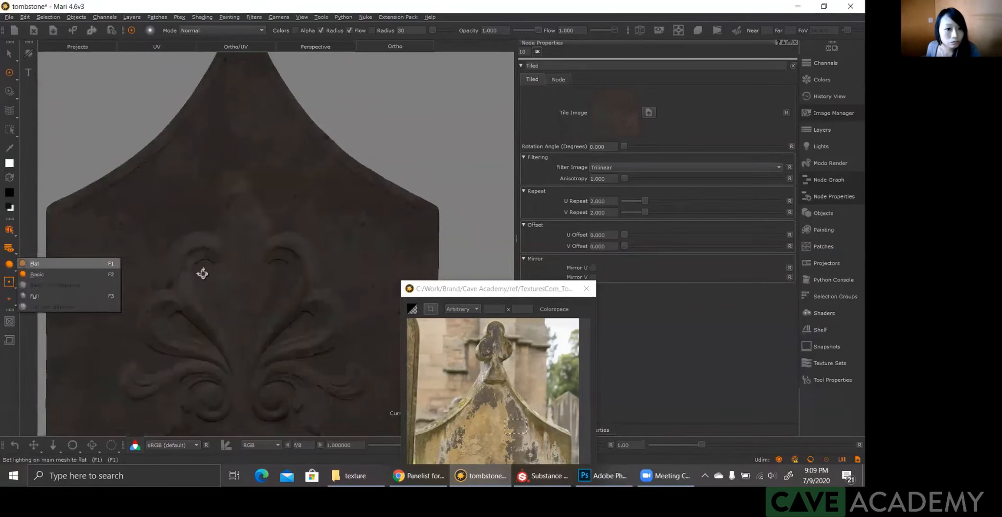
alt+drag(201, 273, 206, 283)
scroll(227, 271, up, 3)
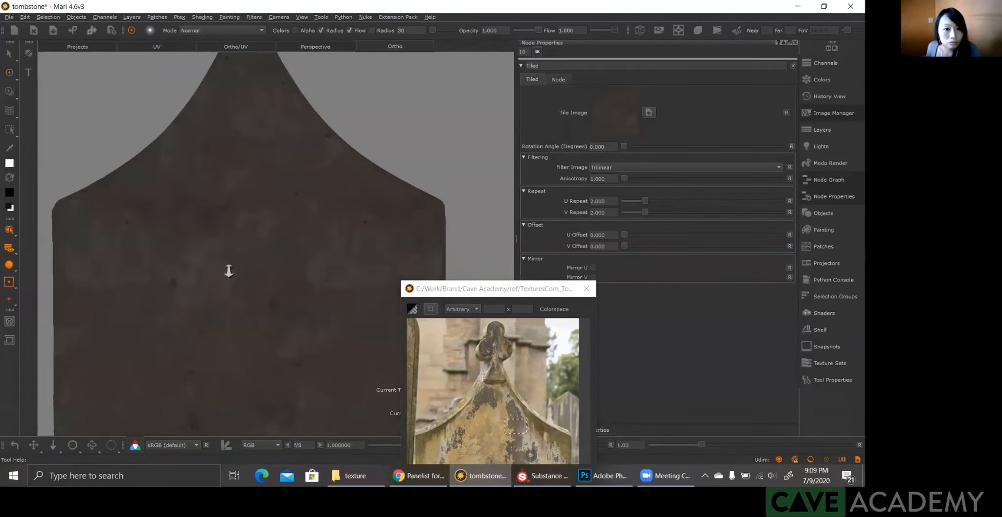
scroll(231, 293, down, 3)
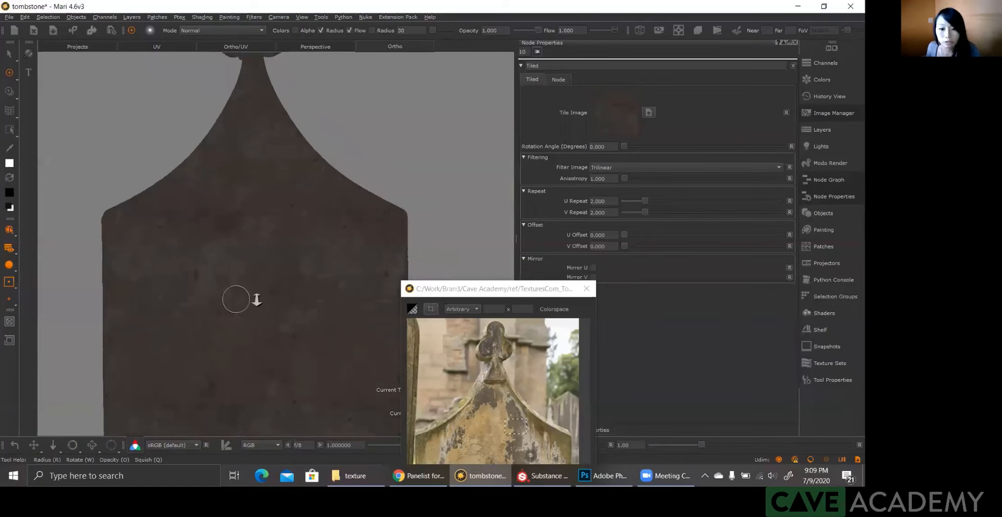
scroll(236, 299, up, 2)
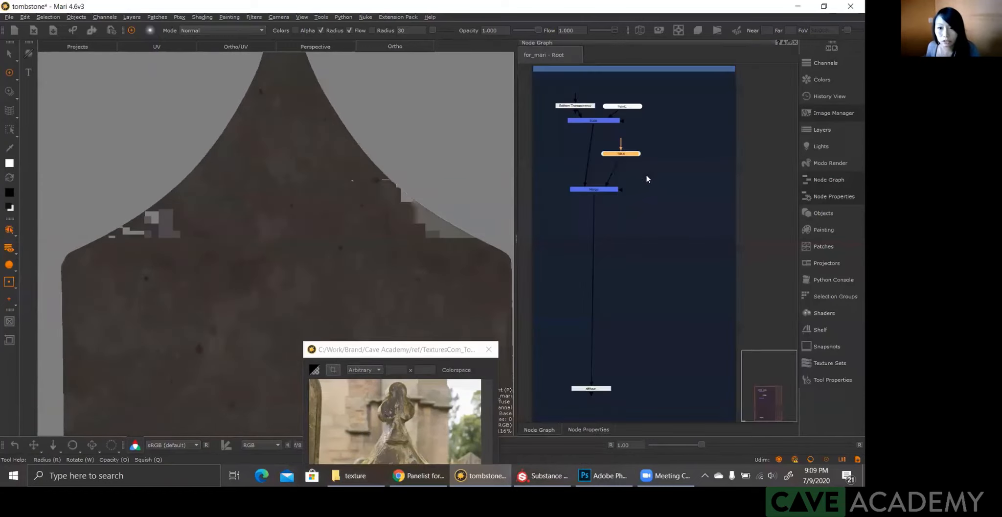
Step: Insert a Merge node between the Tiled node and the existing Merge node in the diffuse graph
key(m)
drag(654, 172, 602, 169)
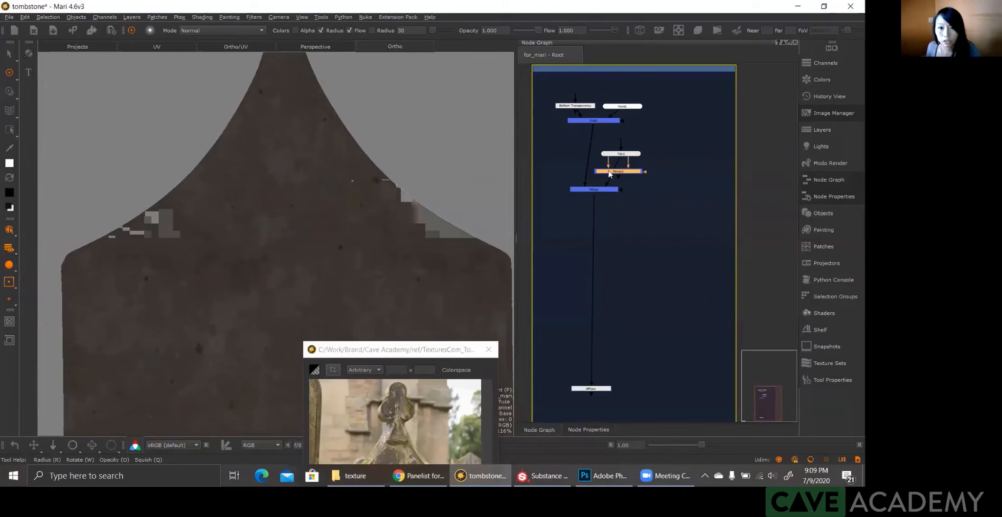
click(673, 142)
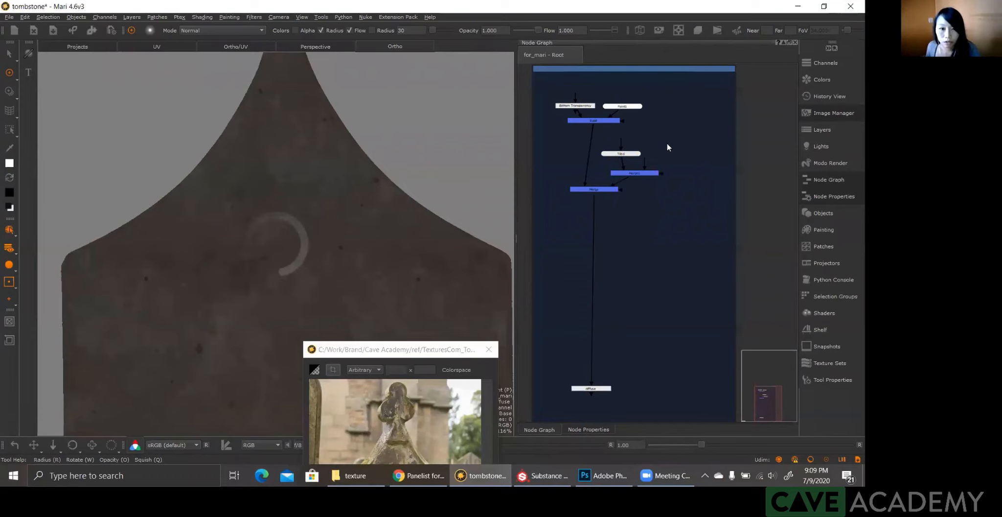
key(p)
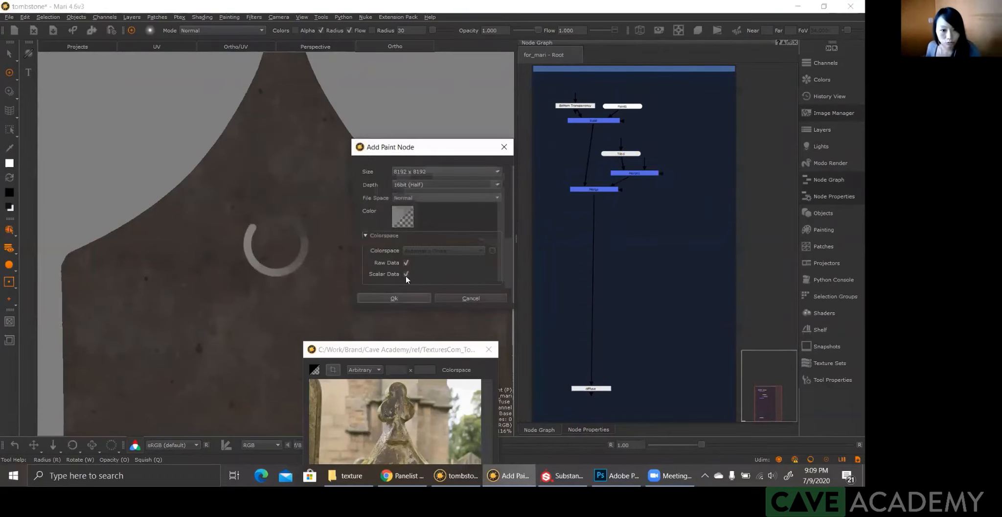
click(406, 262)
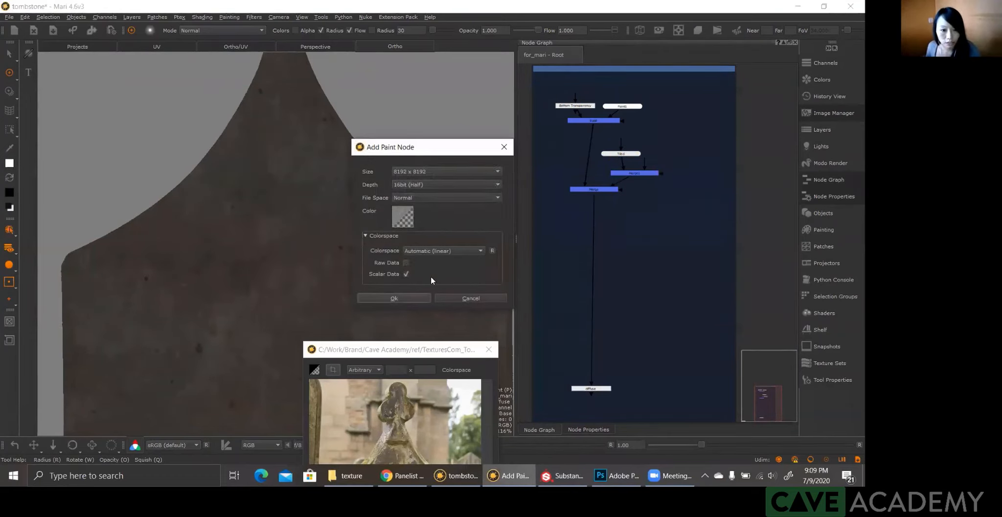
click(406, 273)
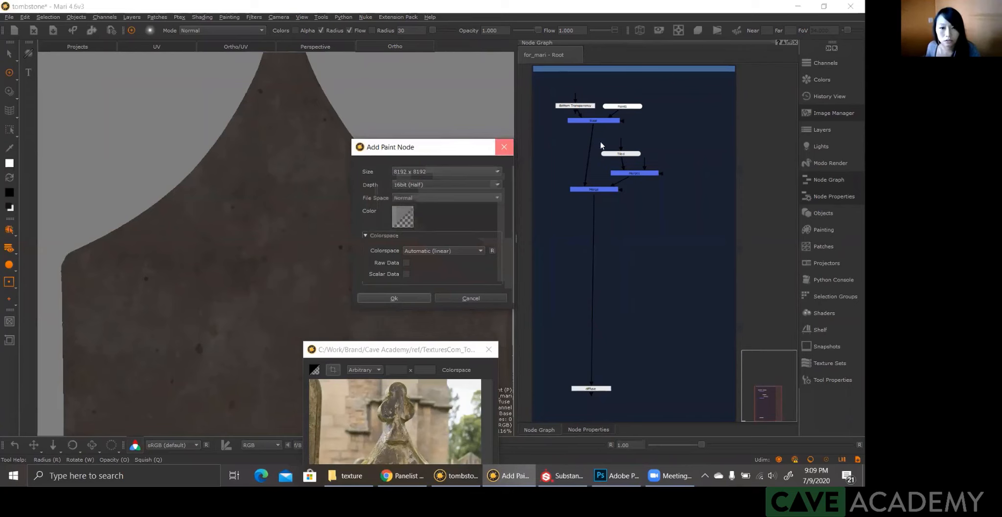
click(504, 147)
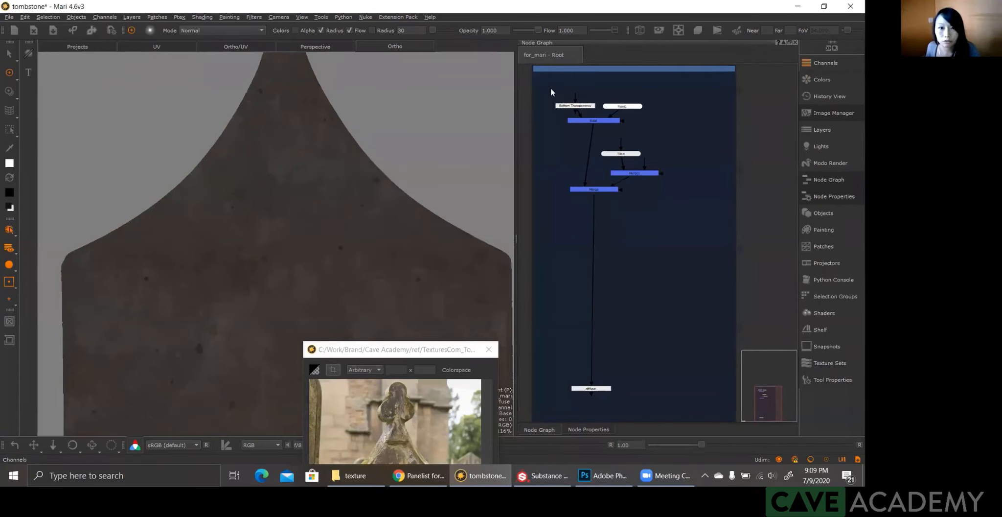
Step: Add a 4096 x 4096, 8bit (Byte) Paint node with Scalar Data off, feeding the new Merge node beside the Tiled node
click(609, 88)
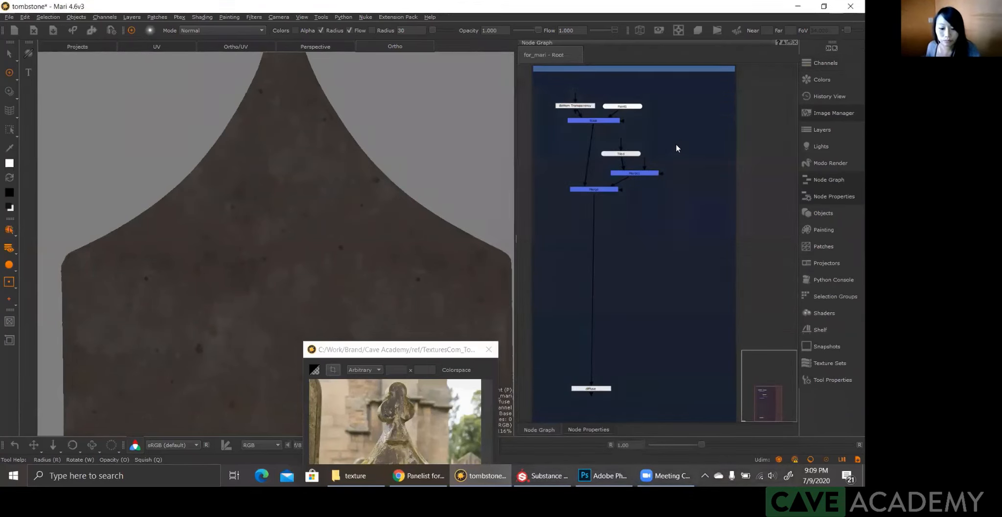
key(p)
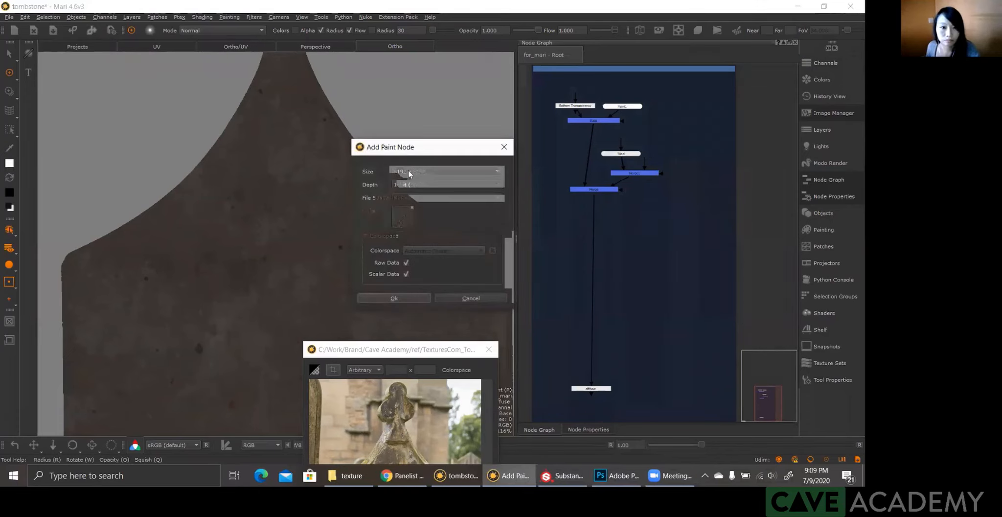
click(408, 170)
click(411, 162)
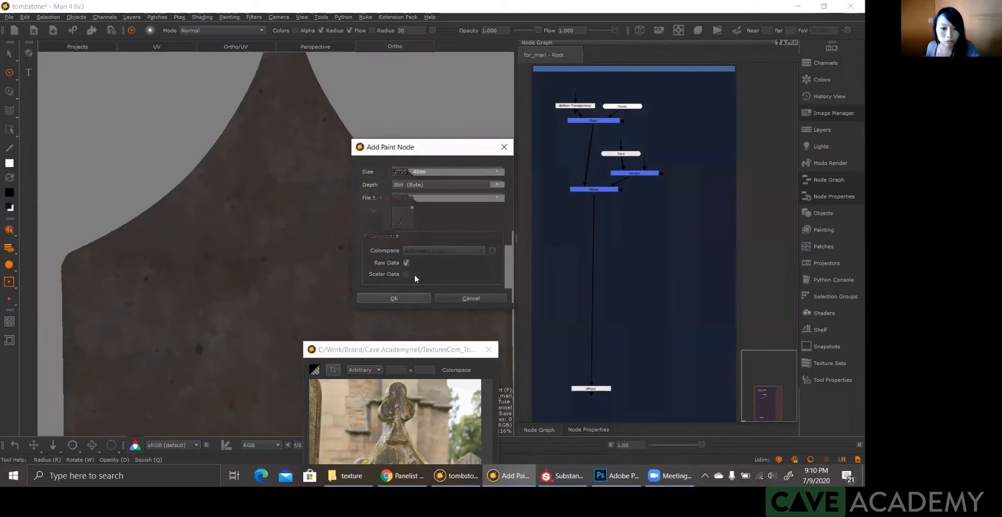
click(411, 298)
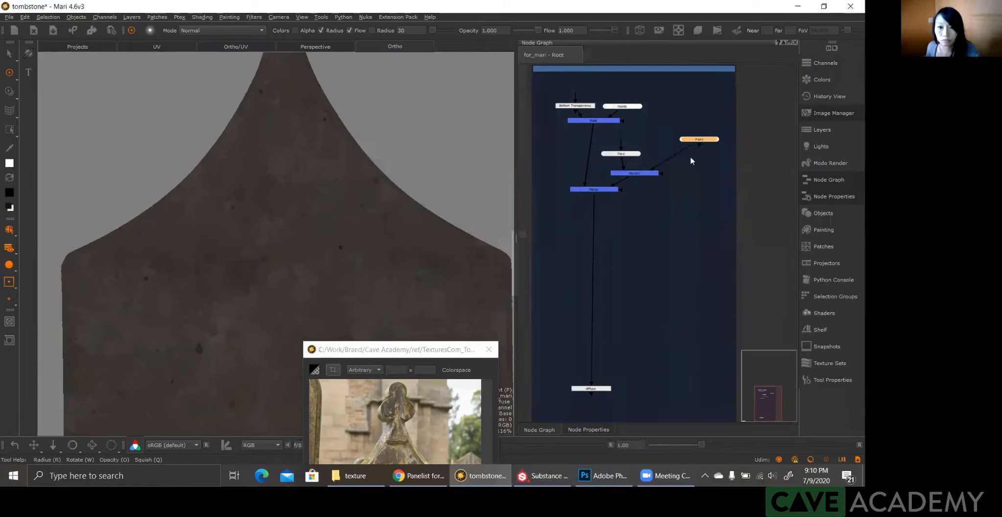
drag(707, 140, 680, 153)
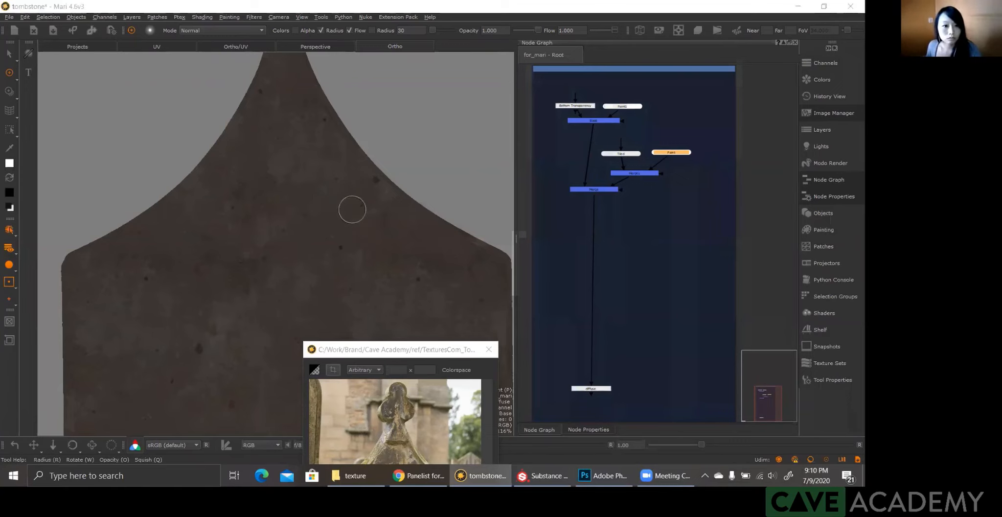
Step: Overlay the stone texture image with Paint Through and position it over the upper part of the tombstone
key(t)
ctrl+shift+drag(358, 194, 340, 262)
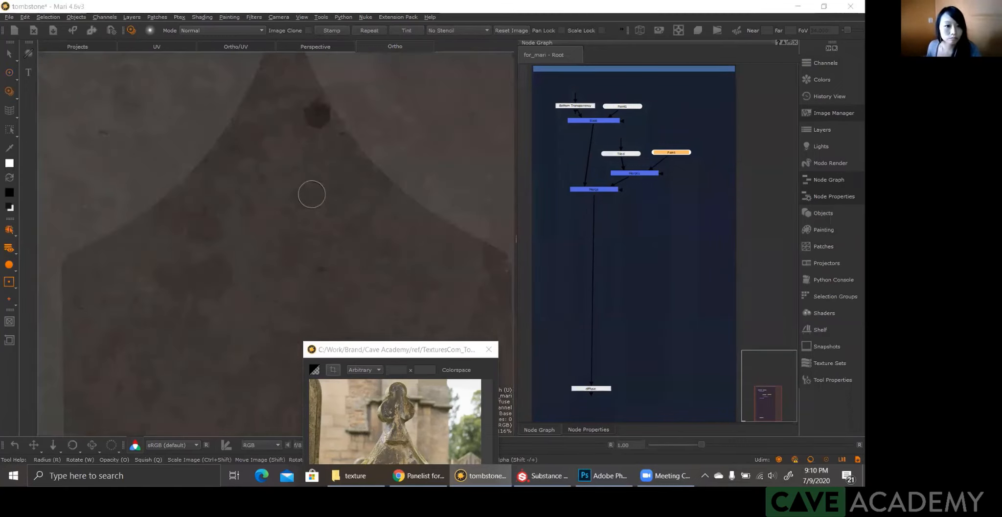
shift+drag(343, 205, 304, 250)
alt+right_drag(343, 204, 301, 234)
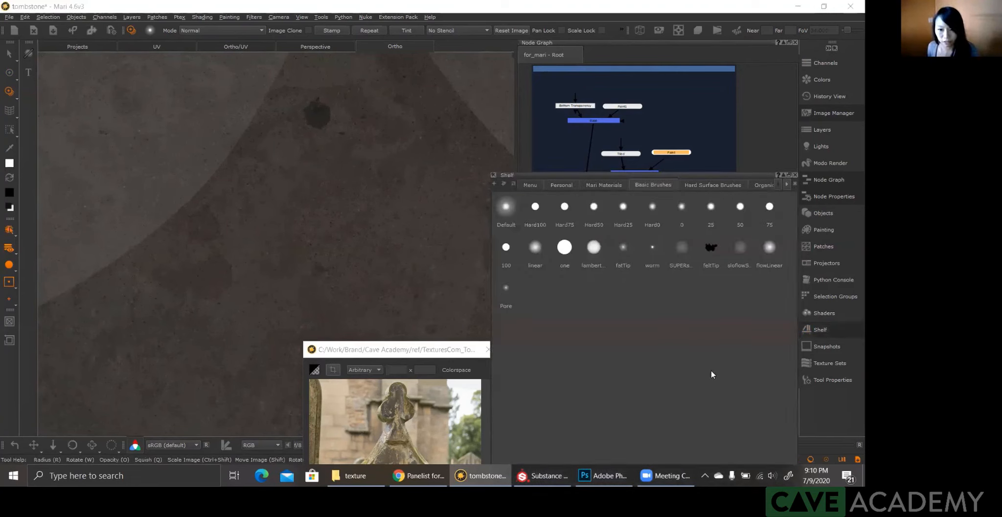
Step: Choose the soft SUPER brush from the Organic Brushes and review its Paint Through tool properties
key(l)
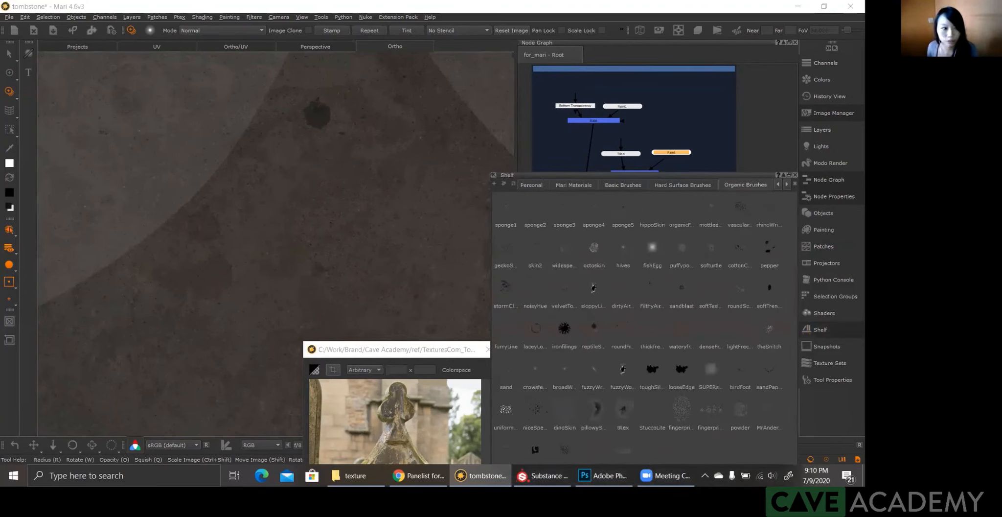
click(712, 369)
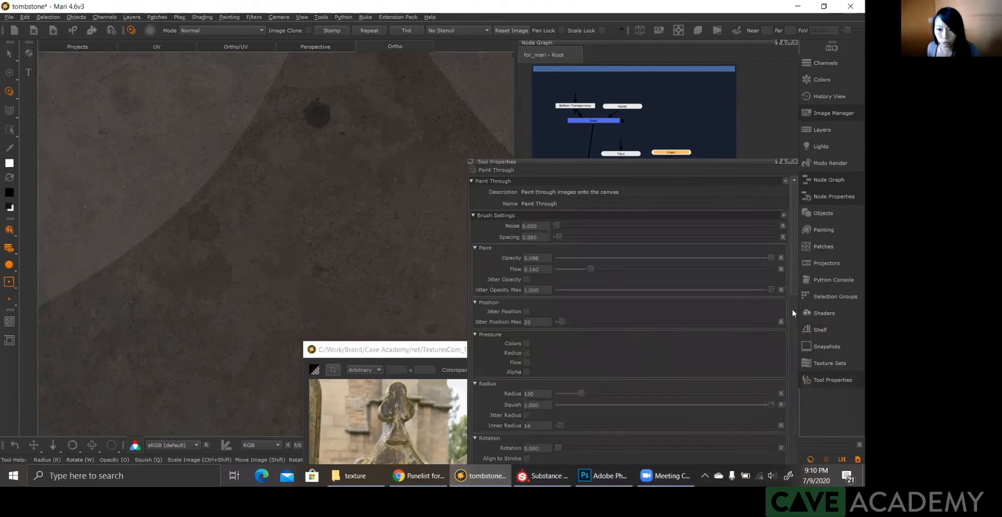
scroll(566, 331, down, 4)
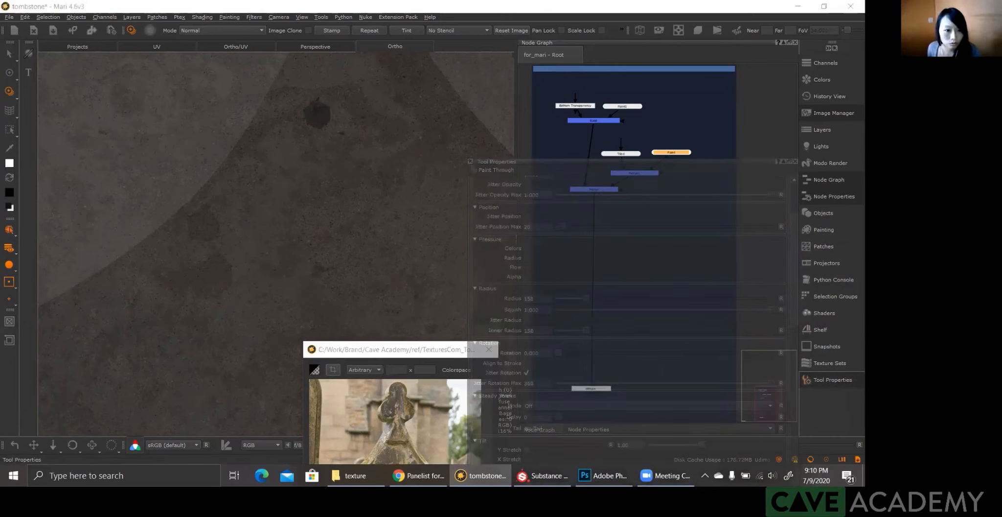
Step: Paint the stone texture through onto the tombstone's upper body with an enlarged brush to break up the tiling
mouse_move(246, 259)
ctrl+alt+mouse_down()
mouse_move(235, 269)
mouse_move(249, 257)
ctrl+alt+mouse_up()
ctrl+alt+drag(297, 277, 326, 244)
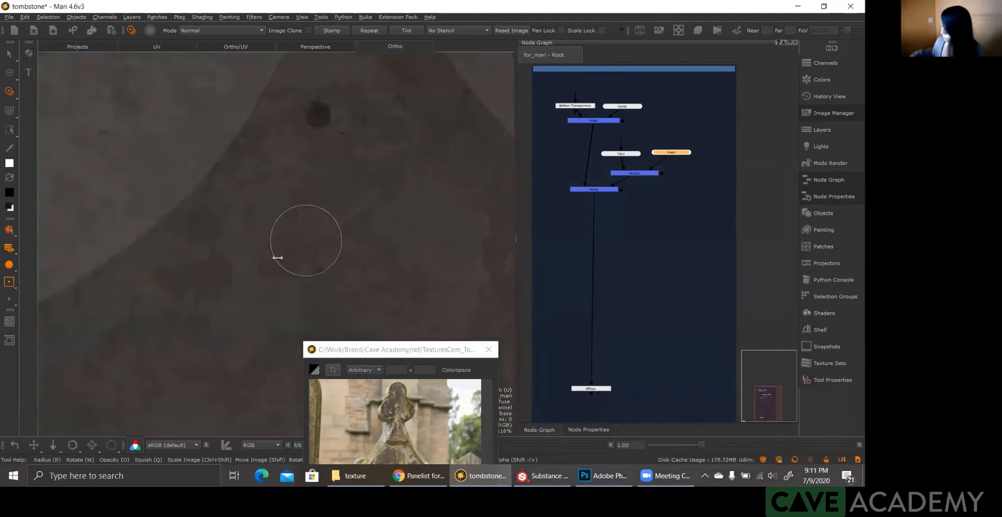
mouse_move(306, 240)
ctrl+shift+mouse_down()
mouse_move(278, 258)
mouse_move(228, 259)
mouse_move(223, 251)
ctrl+shift+mouse_up()
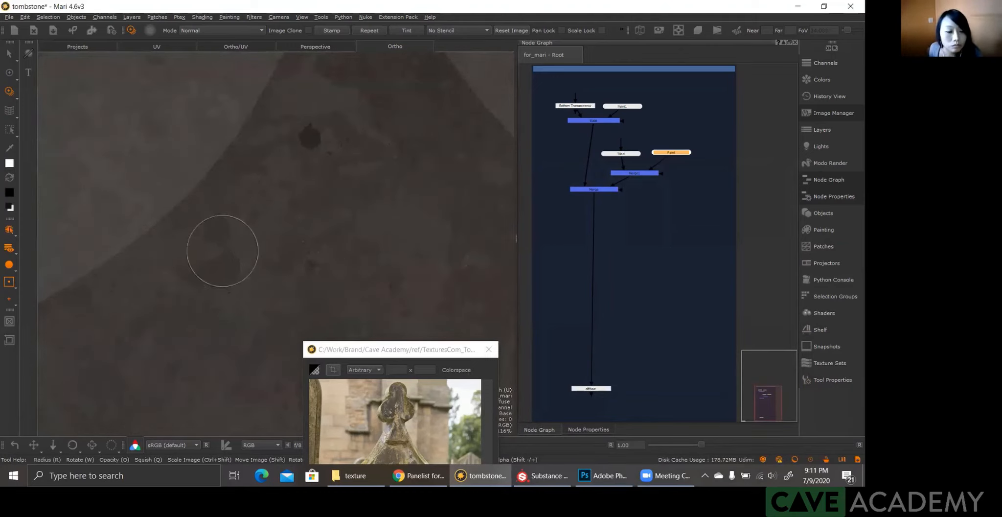
mouse_move(263, 266)
mouse_down()
mouse_move(245, 269)
mouse_move(264, 273)
mouse_up()
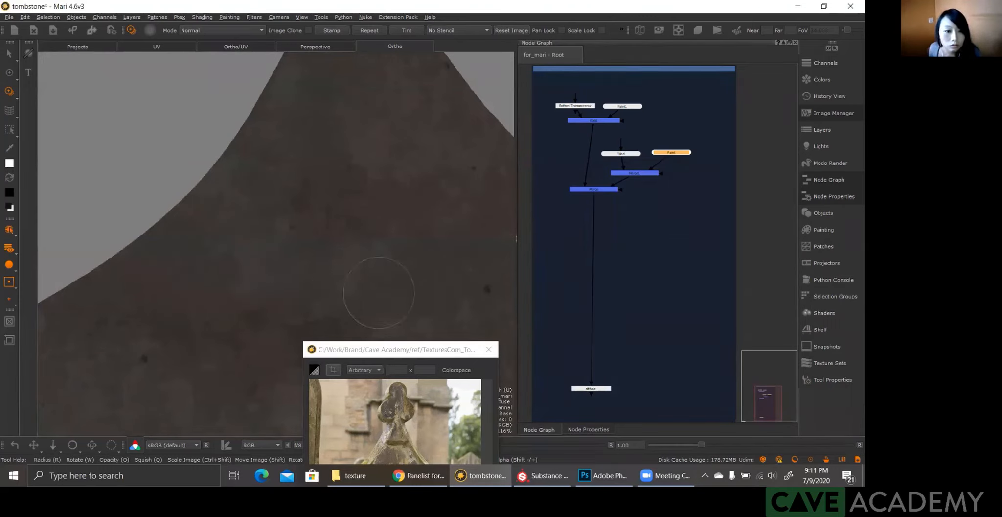
Step: Shift the Paint Through image across the tombstone's upper body with its preview shown, and save the project
key(apostrophe)
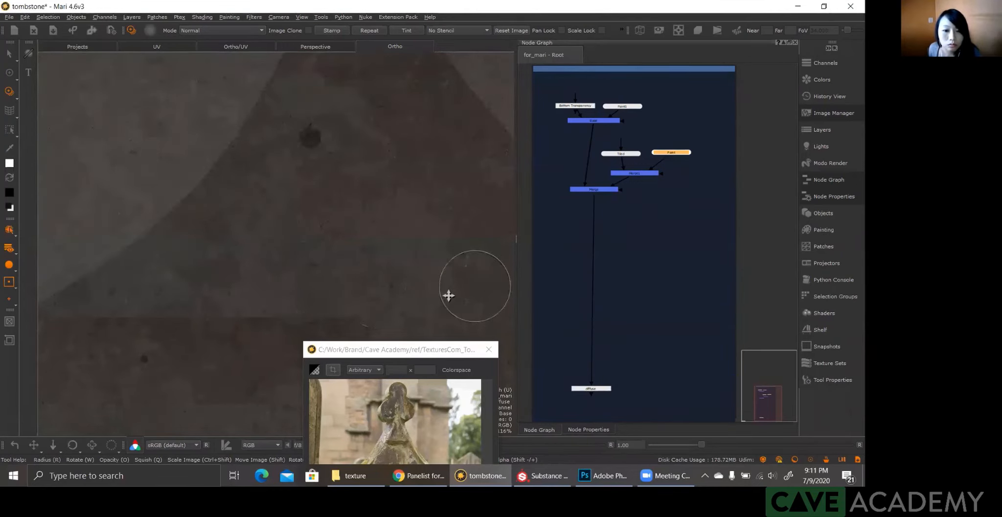
shift+drag(474, 286, 443, 295)
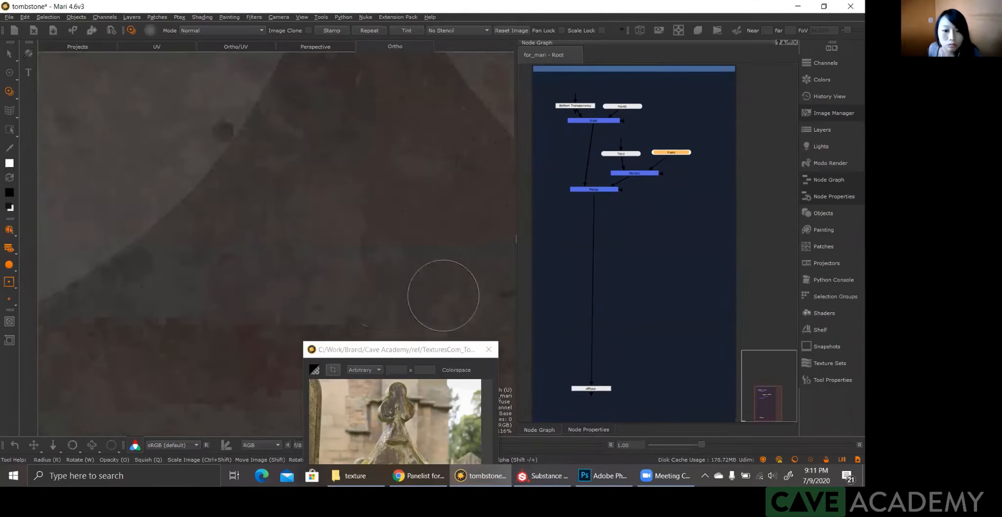
key(apostrophe)
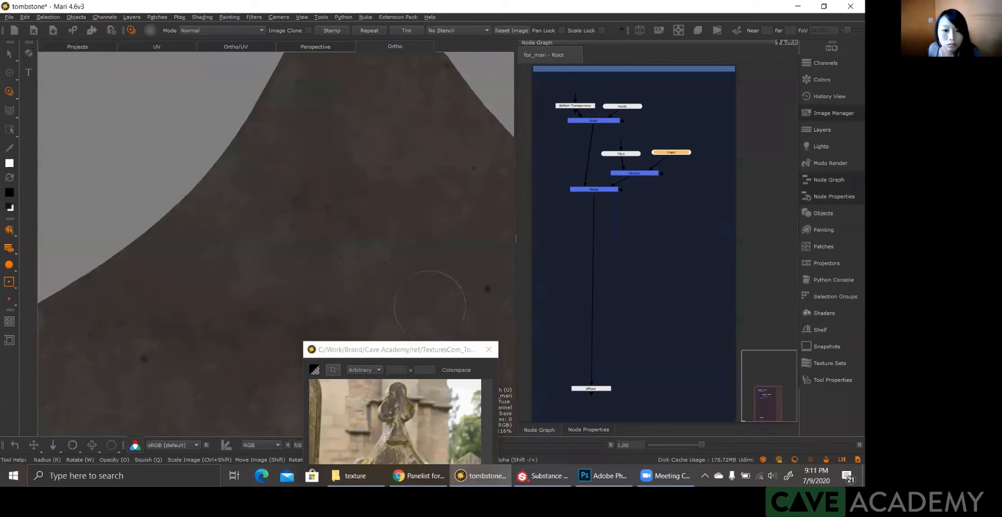
key(ctrl+s)
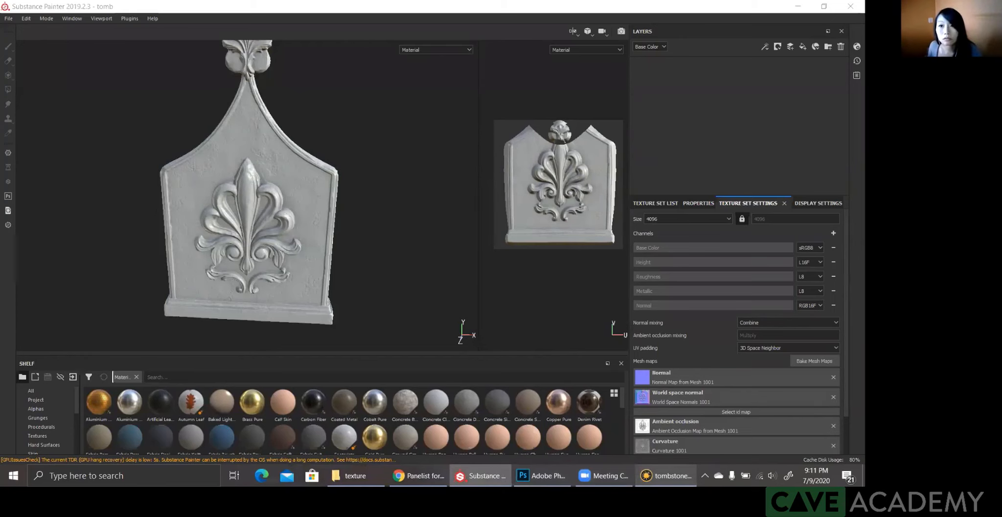
key(alt+Tab)
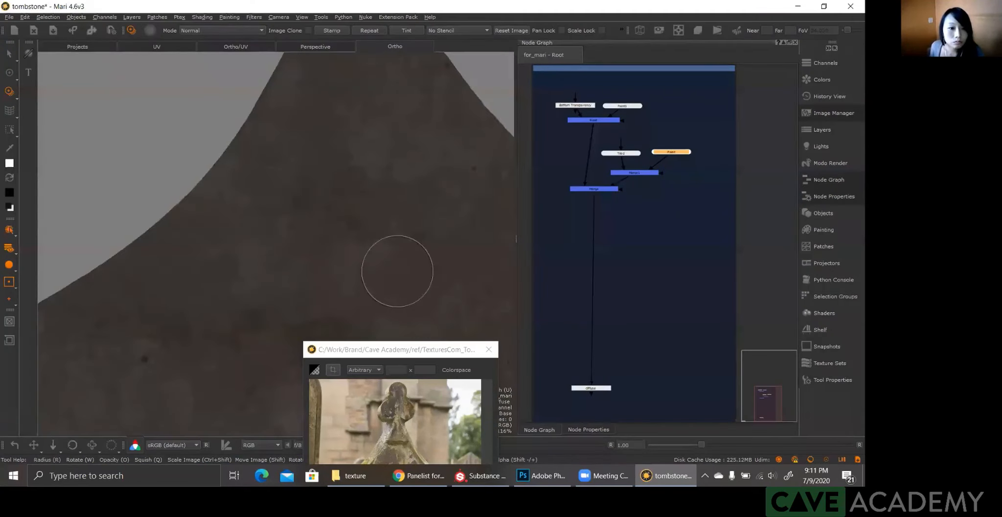
Step: Reposition the stone image over the tombstone's right slope, paint it through there, and return to the Paint tool
alt+middle_drag(398, 272, 360, 186)
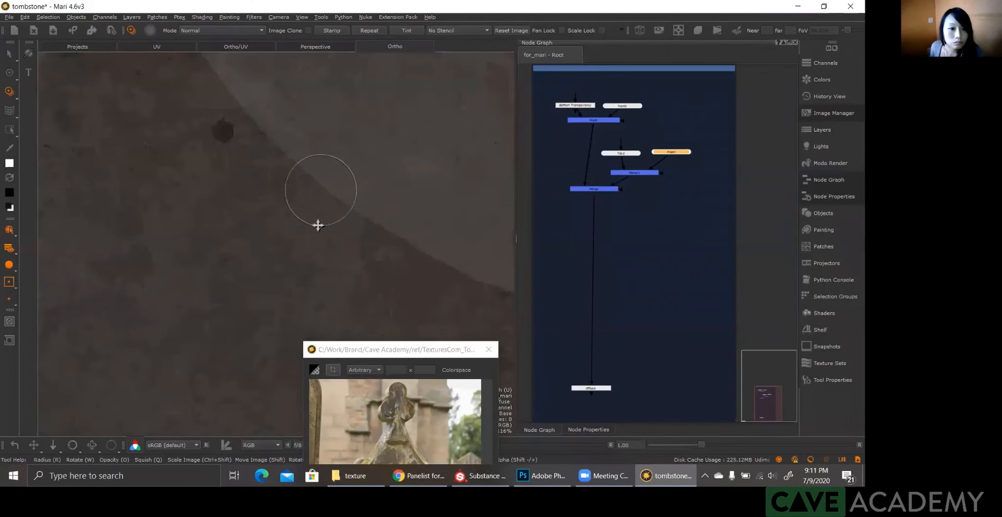
scroll(358, 190, down, 3)
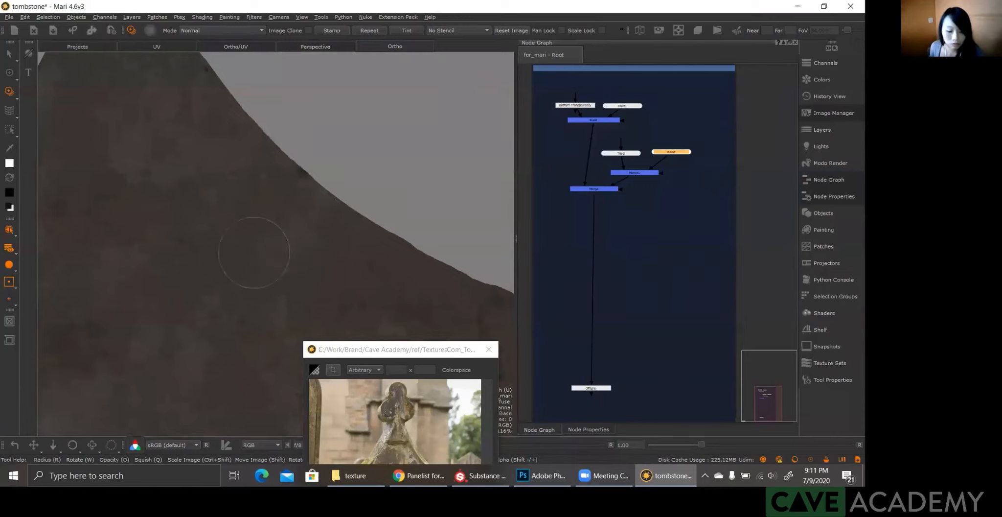
click(249, 251)
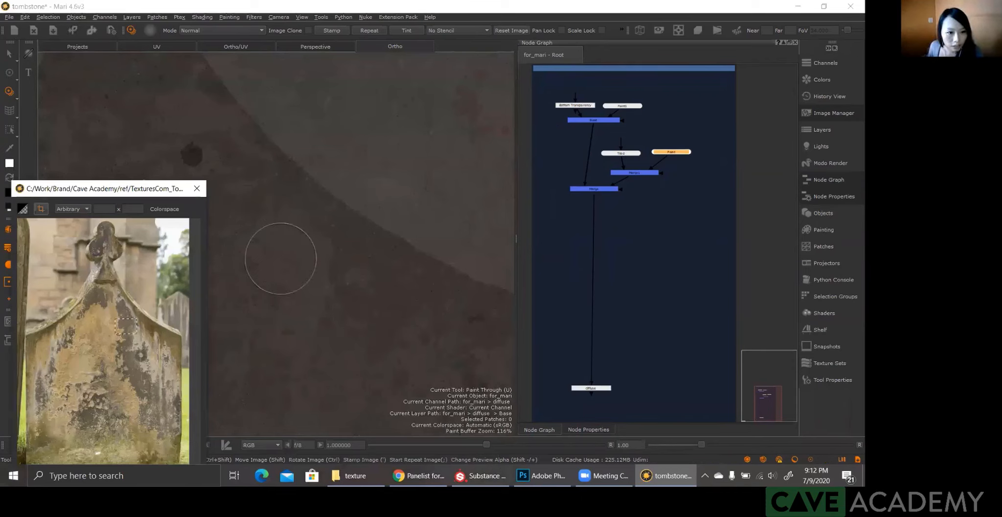
key(p)
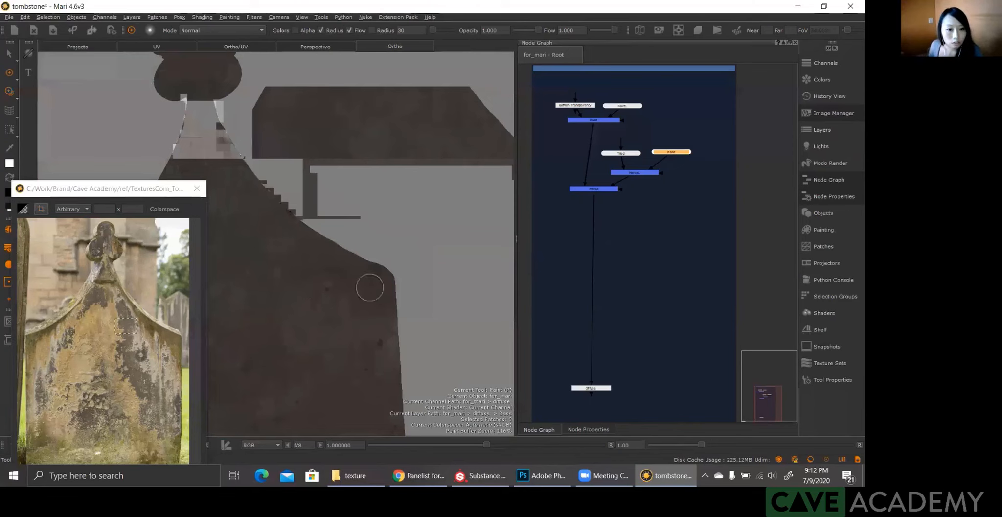
Step: Check the painted stone base on the tombstone's upper body against the headstone reference and sample the reference's tan stone colour
alt+middle_drag(341, 292, 403, 253)
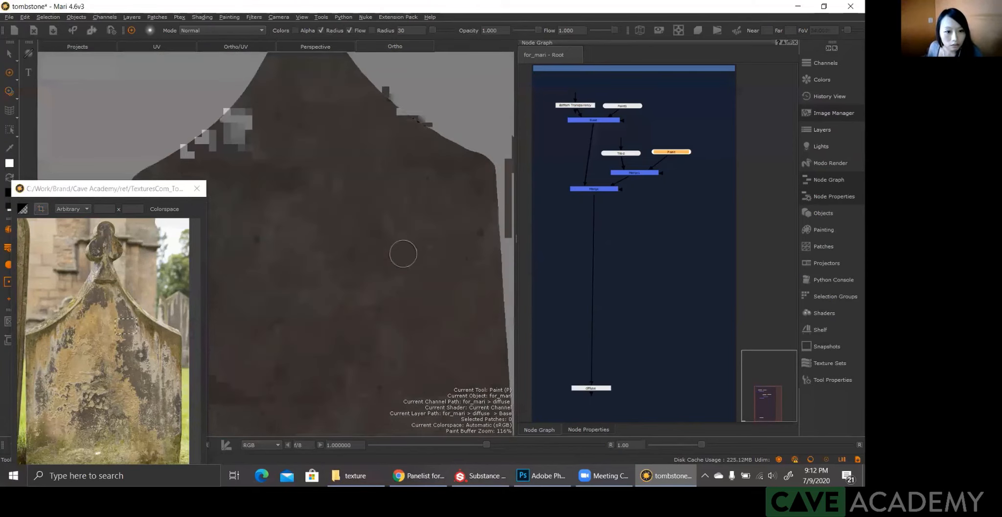
alt+right_drag(403, 253, 353, 274)
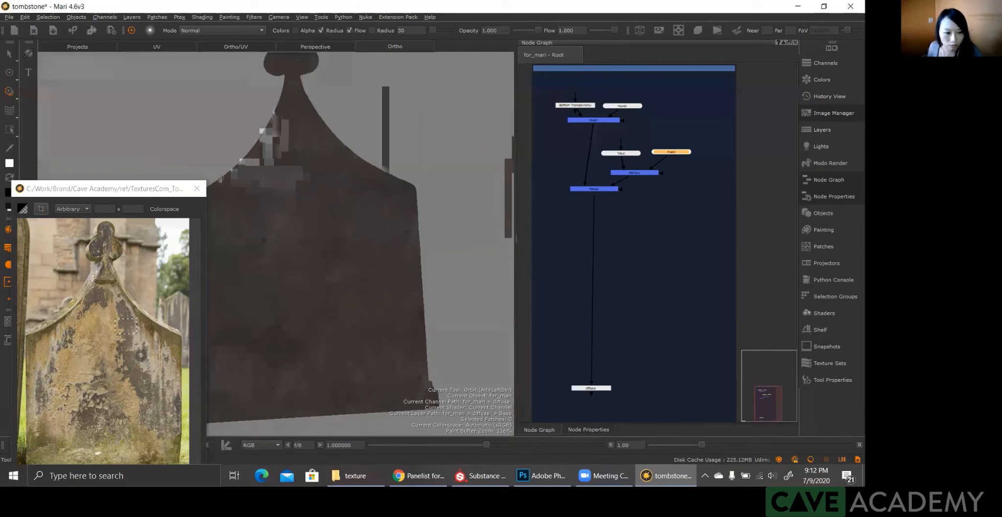
key(p)
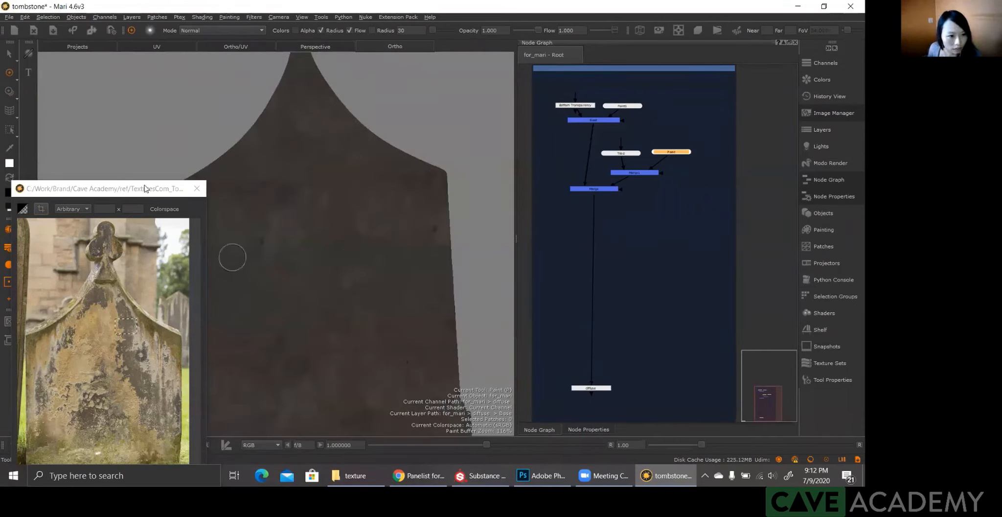
drag(168, 189, 168, 183)
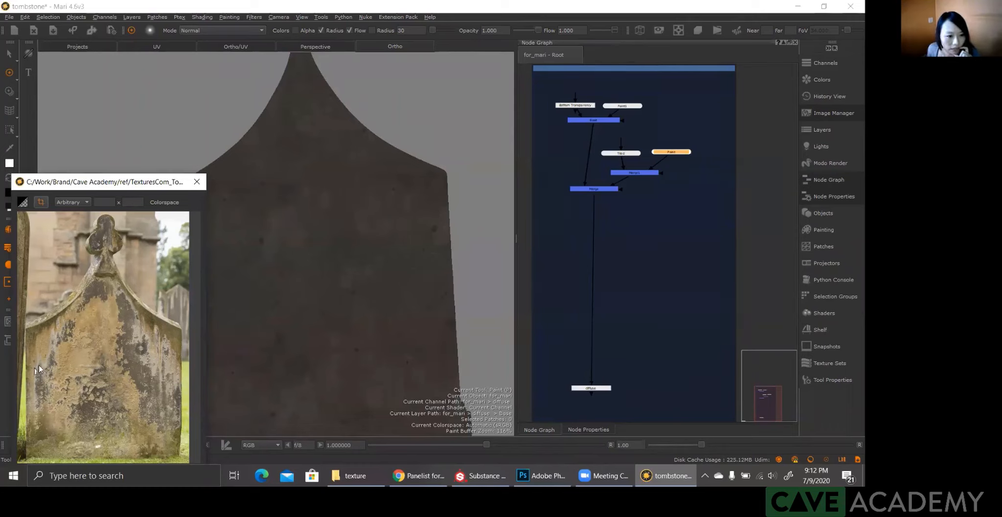
click(47, 407)
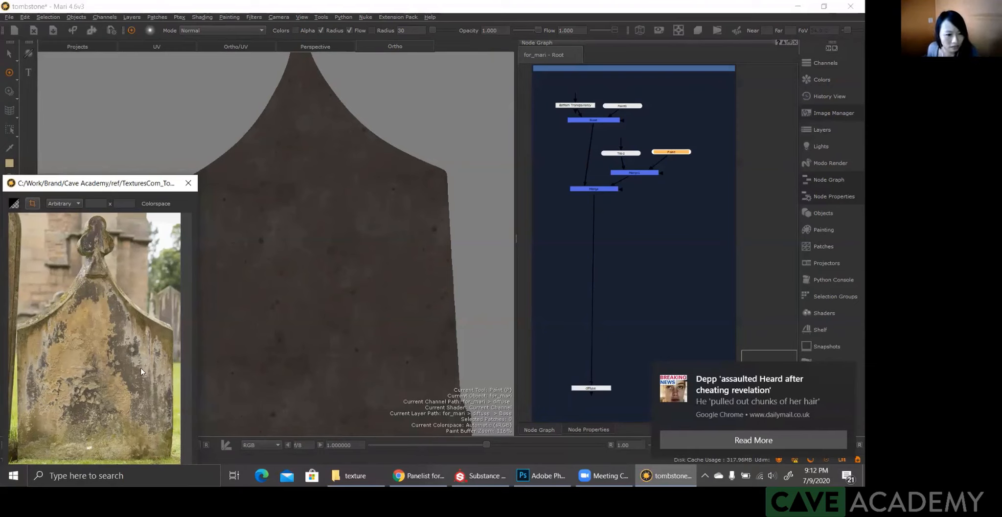
drag(125, 187, 124, 192)
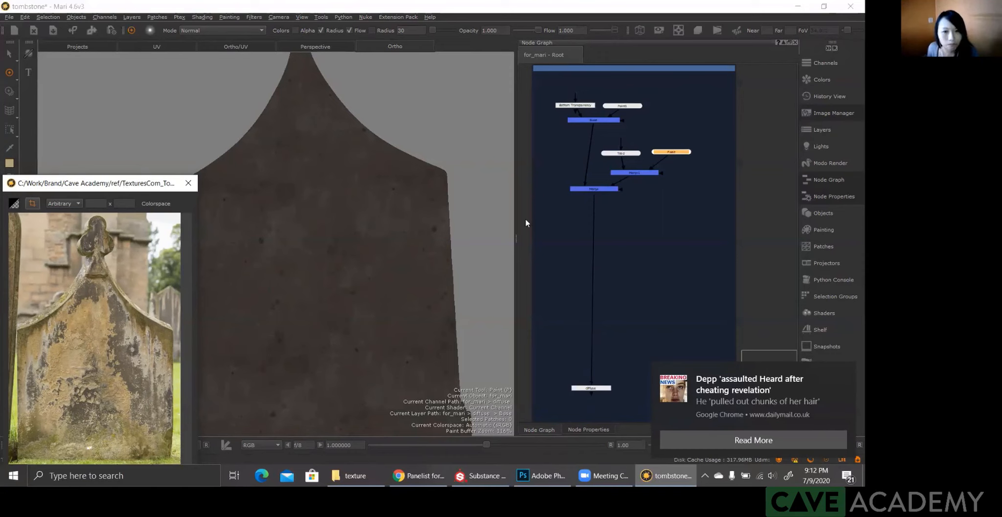
Step: Add a Merge node to the node graph between the existing stone Merge and the diffuse output
click(643, 231)
key(m)
drag(665, 228, 599, 248)
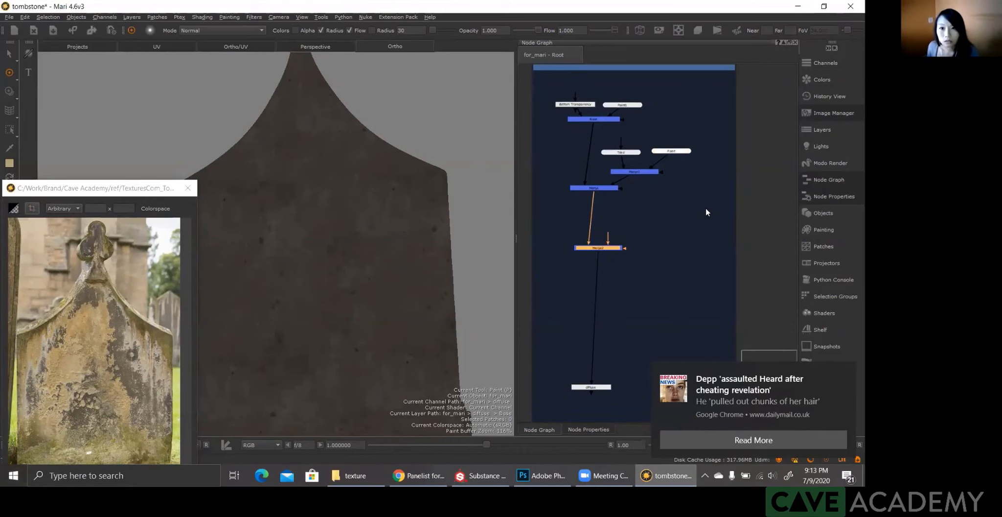
Step: Switch to the texture folder in File Explorer and browse the albedo images for a tan stone texture
key(alt+Tab)
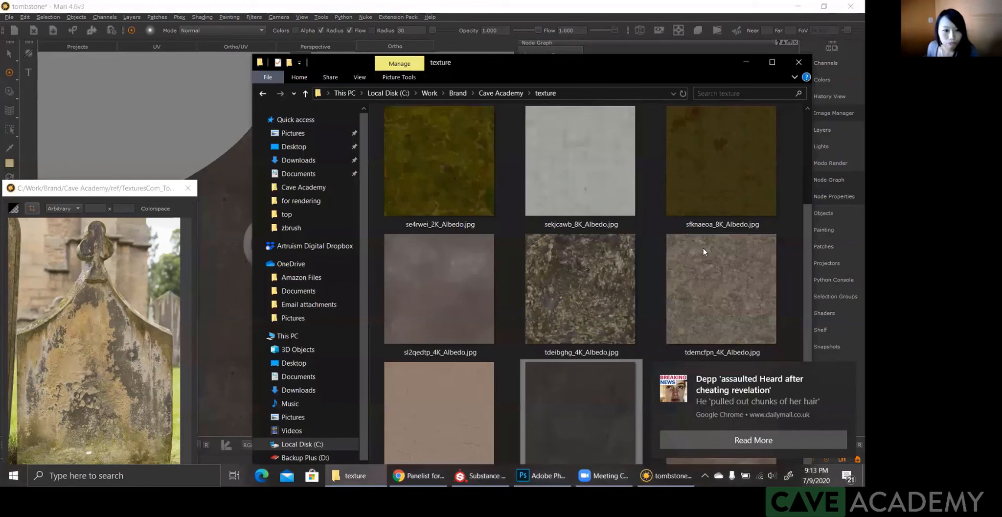
drag(704, 62, 604, 49)
drag(707, 229, 706, 139)
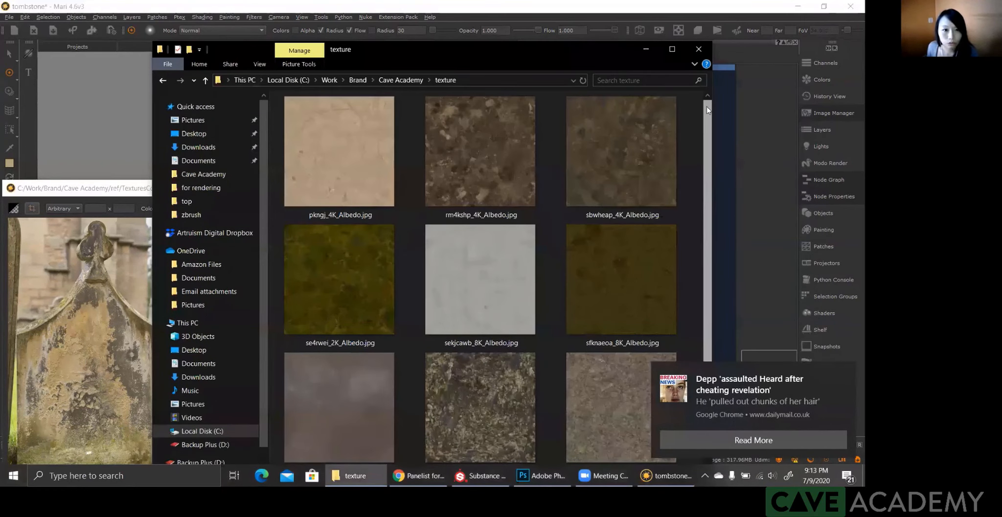
scroll(314, 226, down, 2)
scroll(325, 186, up, 2)
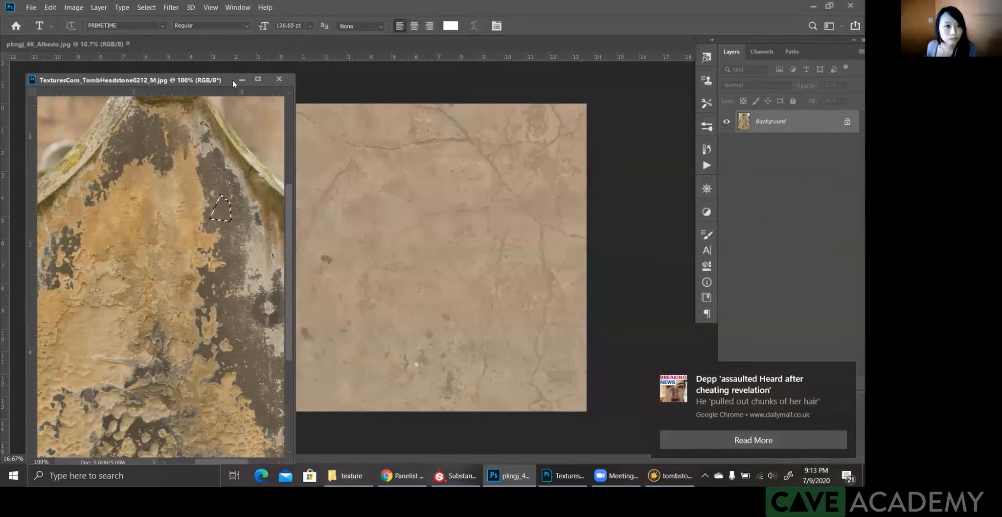
Step: In Photoshop, float pkngj_4K_Albedo.jpg in its own window and arrange it beside the headstone reference for colour comparison
key(i)
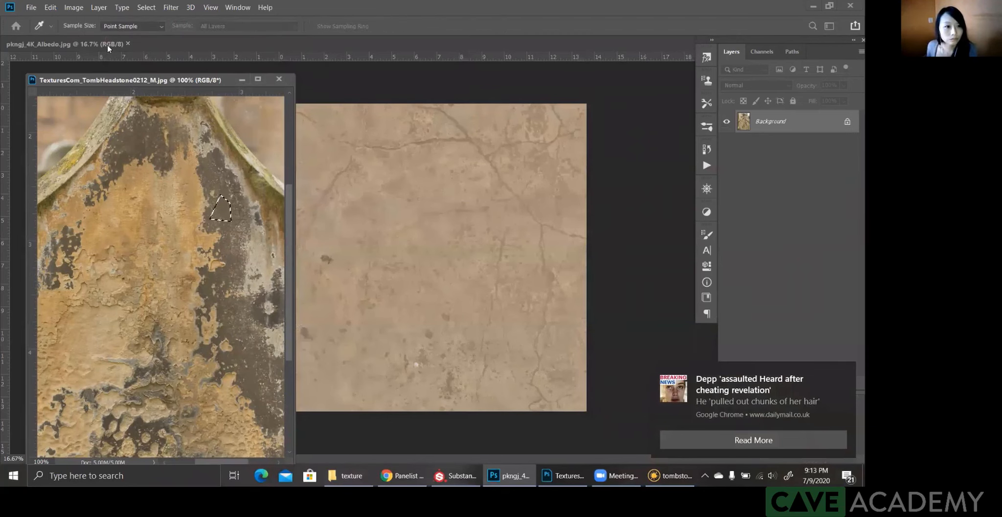
drag(138, 80, 101, 84)
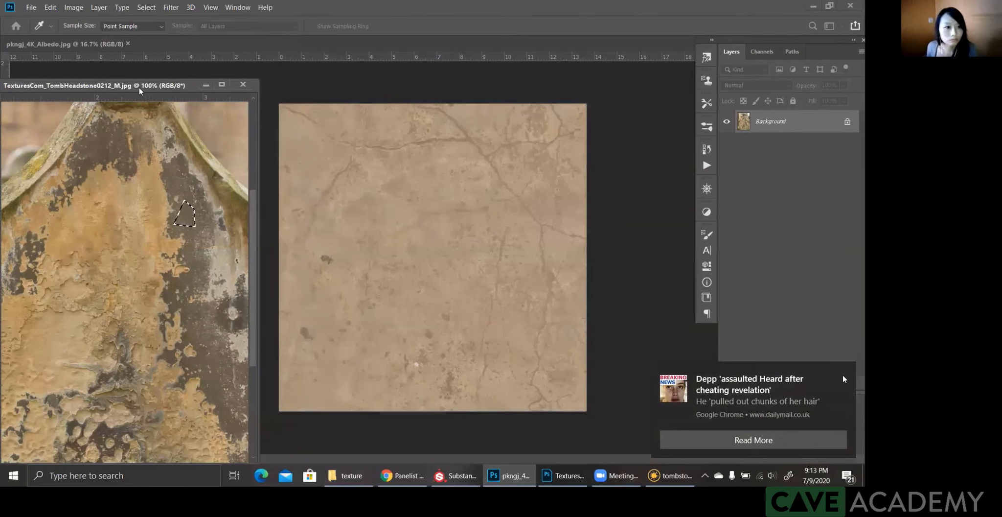
drag(141, 92, 163, 97)
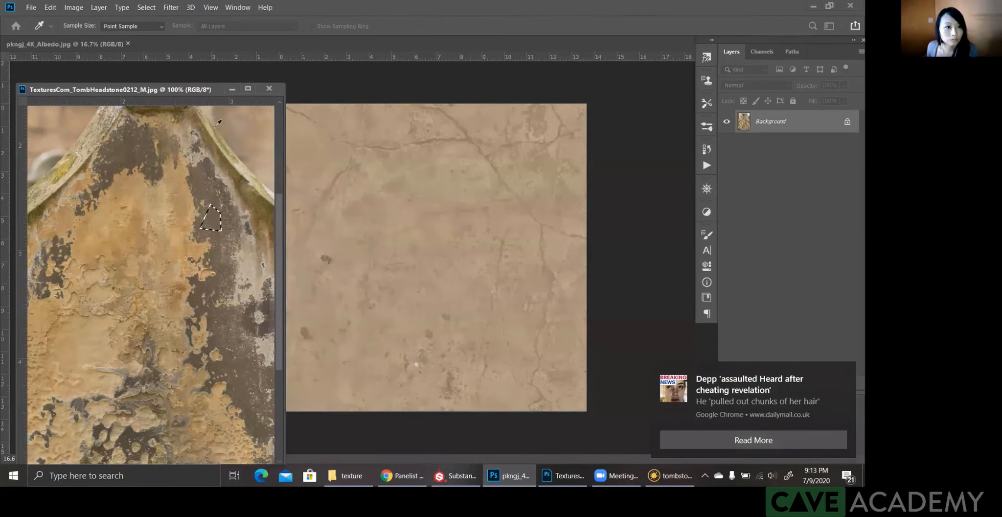
key(ctrl+r)
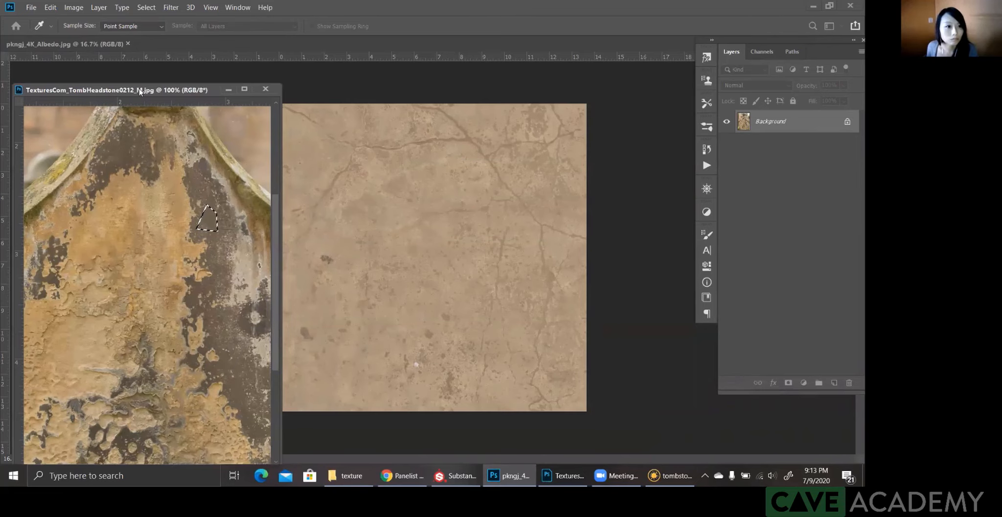
drag(133, 90, 141, 101)
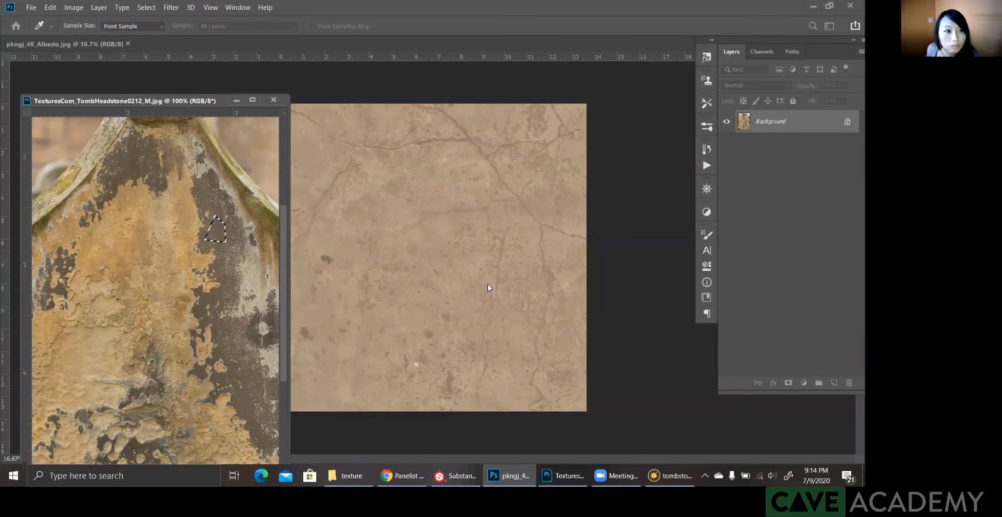
click(590, 204)
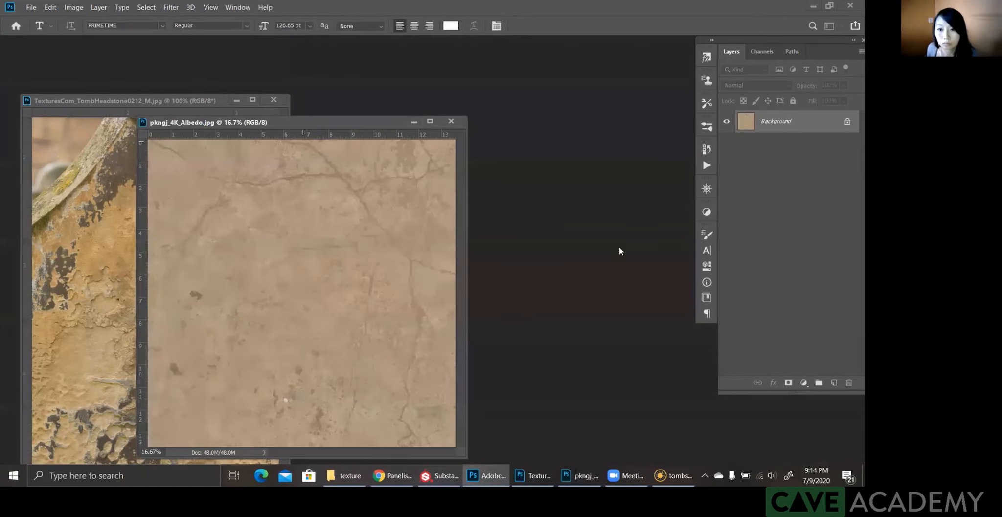
drag(303, 122, 496, 101)
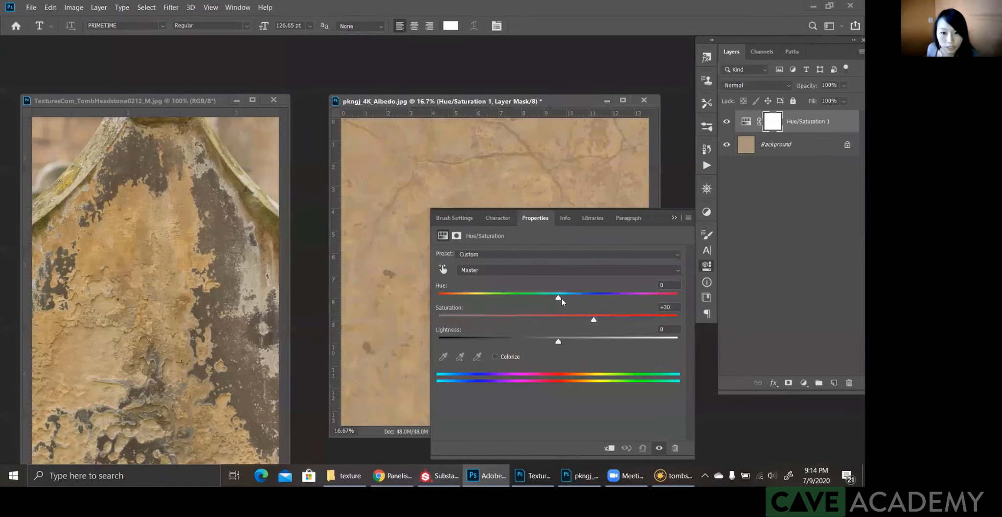
Step: Adjust pkngj_4K_Albedo.jpg with a Hue/Saturation layer set to Hue +5 and Saturation +39 to match the reference's yellow stone
drag(562, 298, 567, 299)
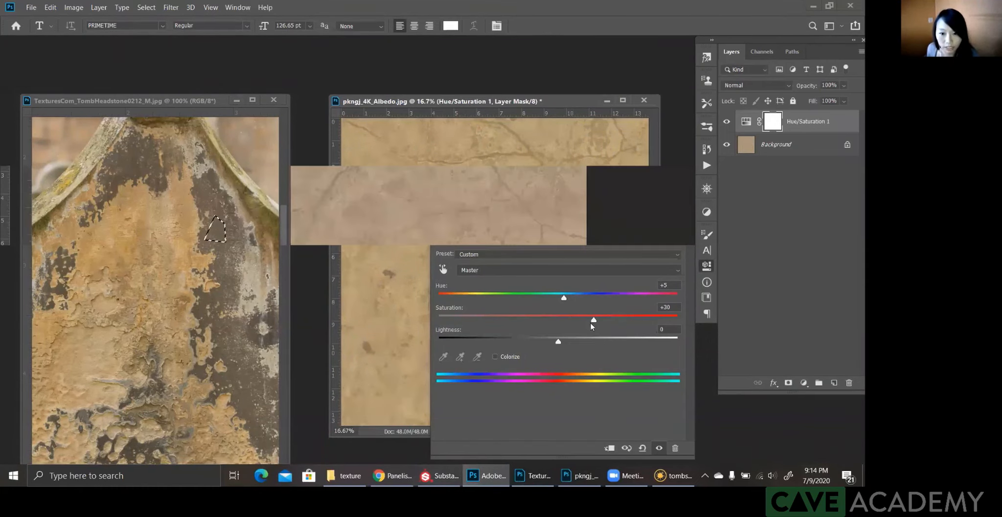
click(598, 319)
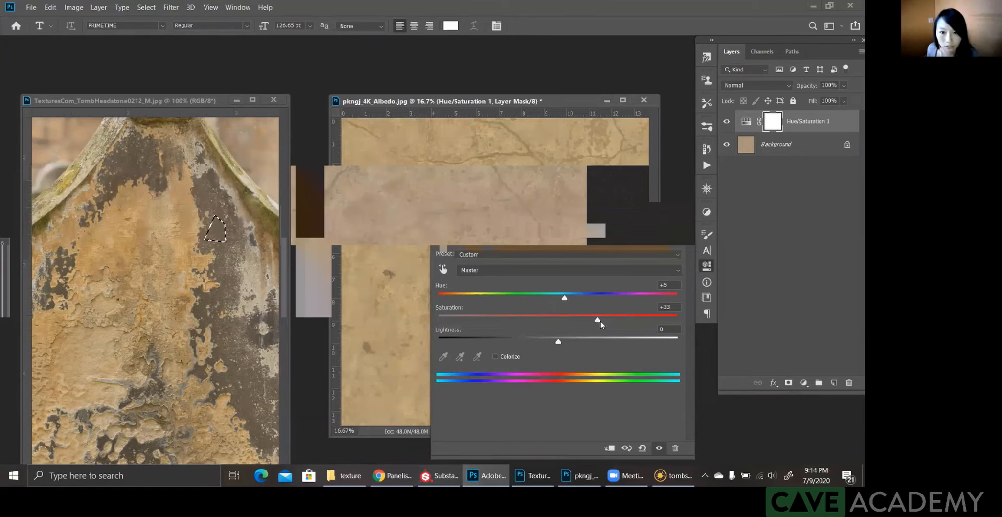
drag(565, 299, 607, 321)
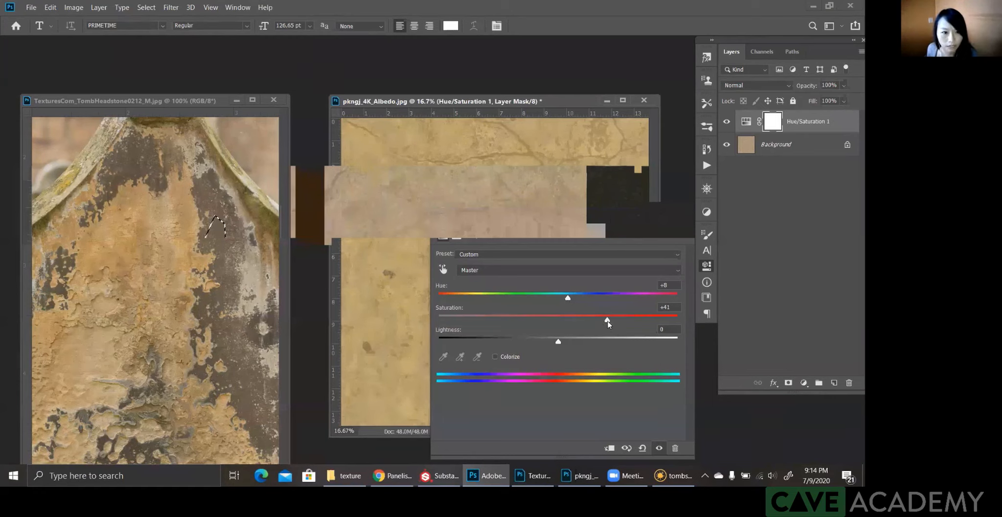
click(564, 298)
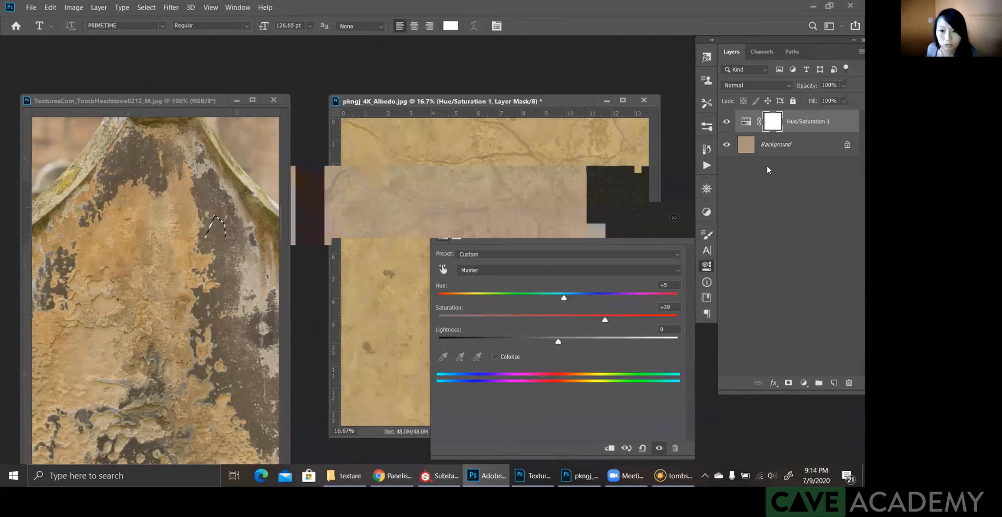
Step: Merge the Hue/Saturation adjustment into the Background layer and save pkngj_4K_Albedo.jpg
click(782, 150)
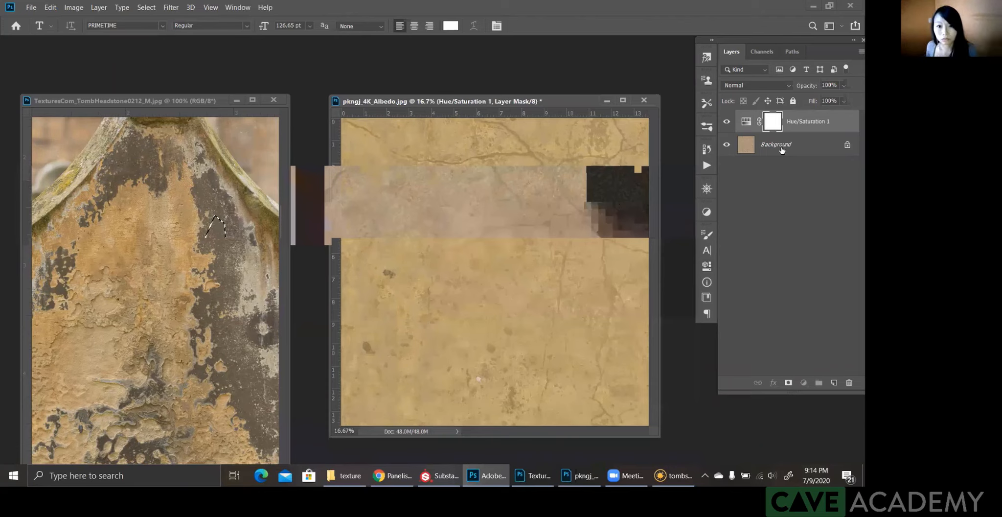
shift+click(782, 150)
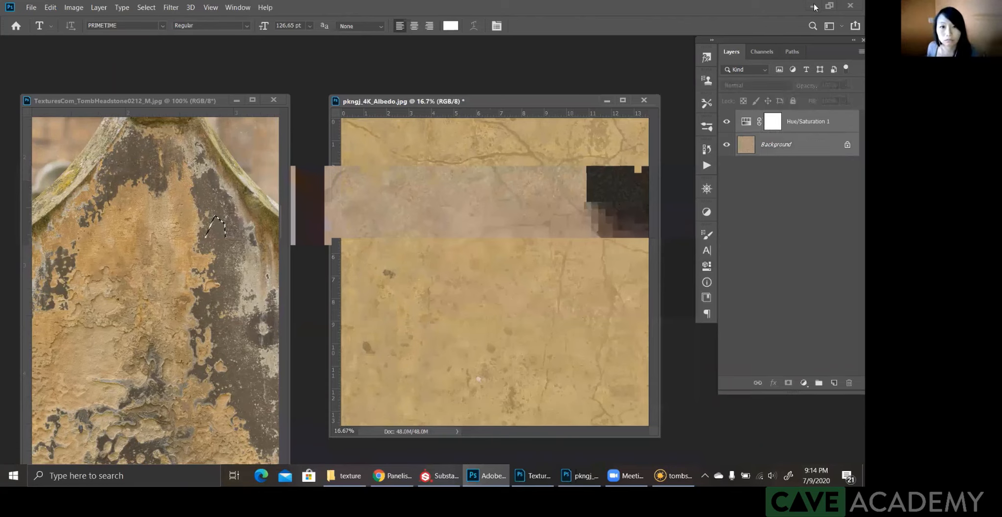
key(ctrl+e)
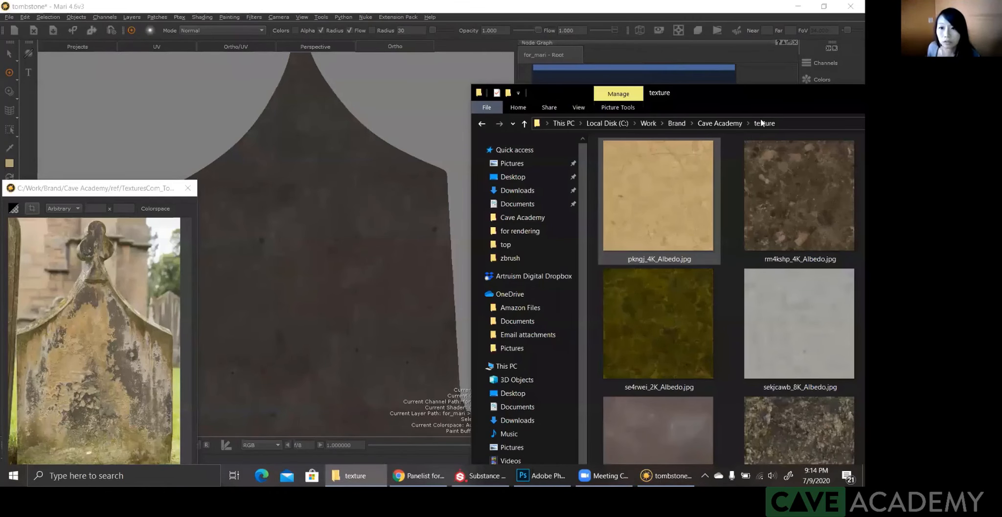
Step: Return to Mari from the texture folder, create a Tiled node and connect it to the newly added Merge node
drag(728, 100, 775, 119)
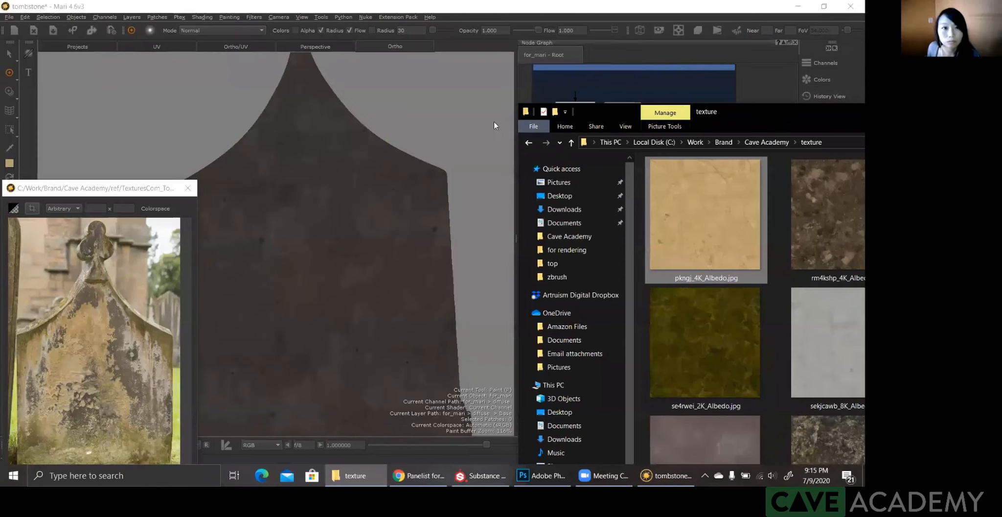
drag(709, 119, 653, 120)
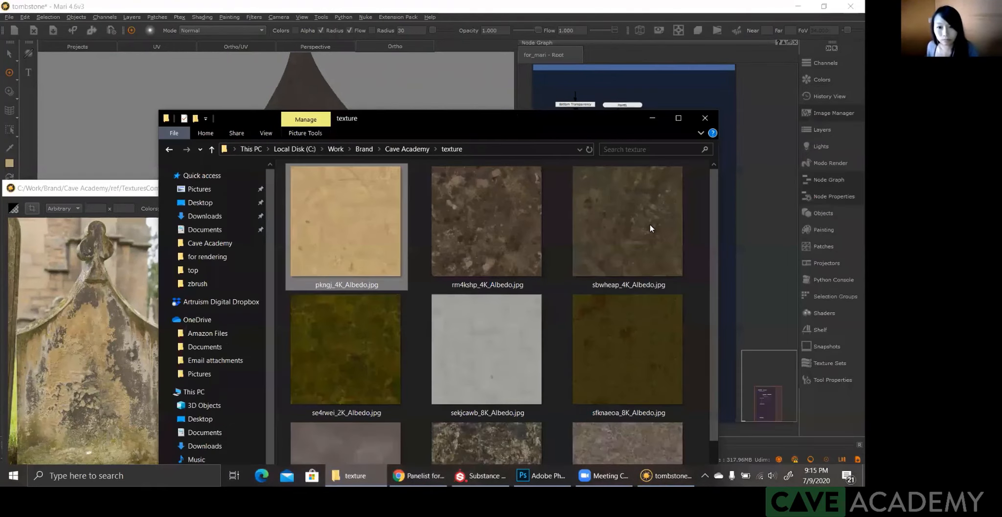
key(alt+Tab)
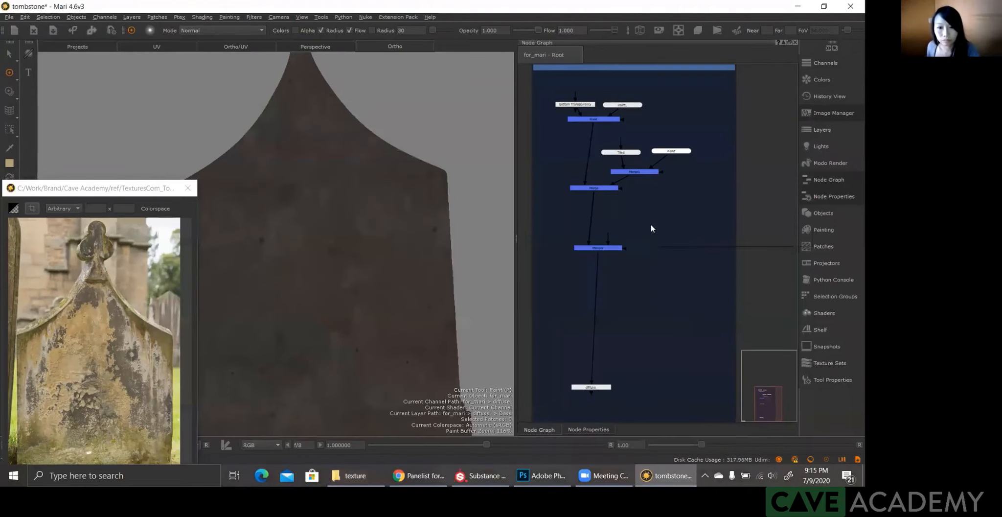
key(Tab)
text(t)
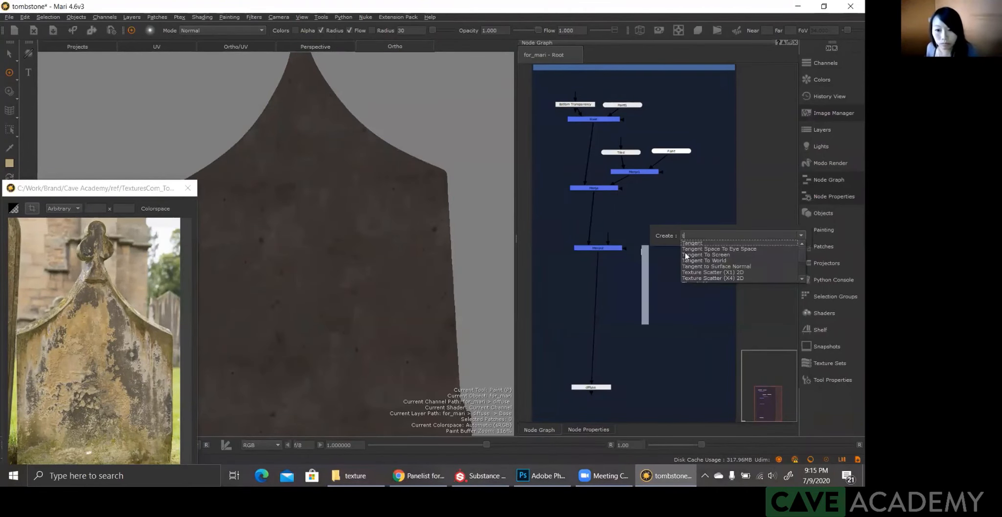
text(il)
click(686, 244)
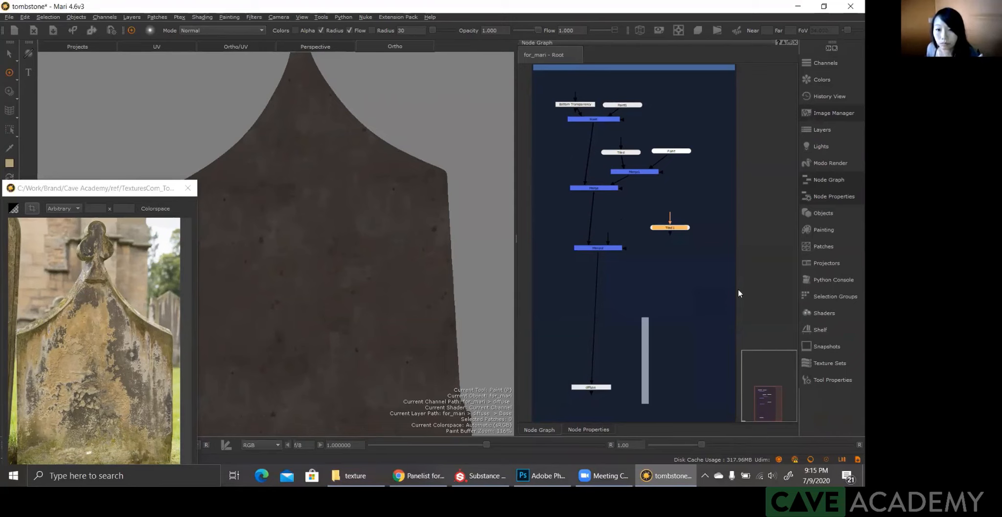
drag(670, 228, 627, 225)
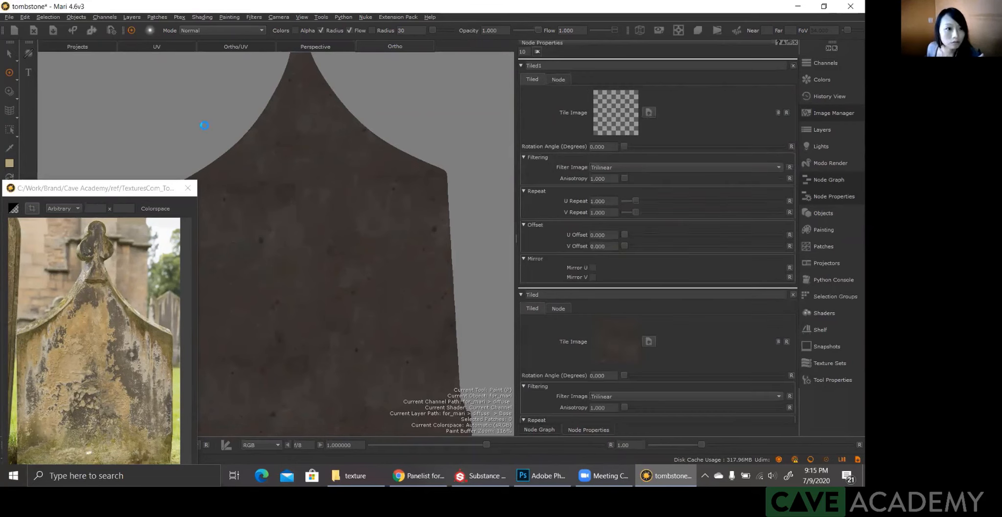
Step: Save the project and load the recoloured pkngj_4K_Albedo.jpg as the new Tiled node's tile image
key(ctrl+s)
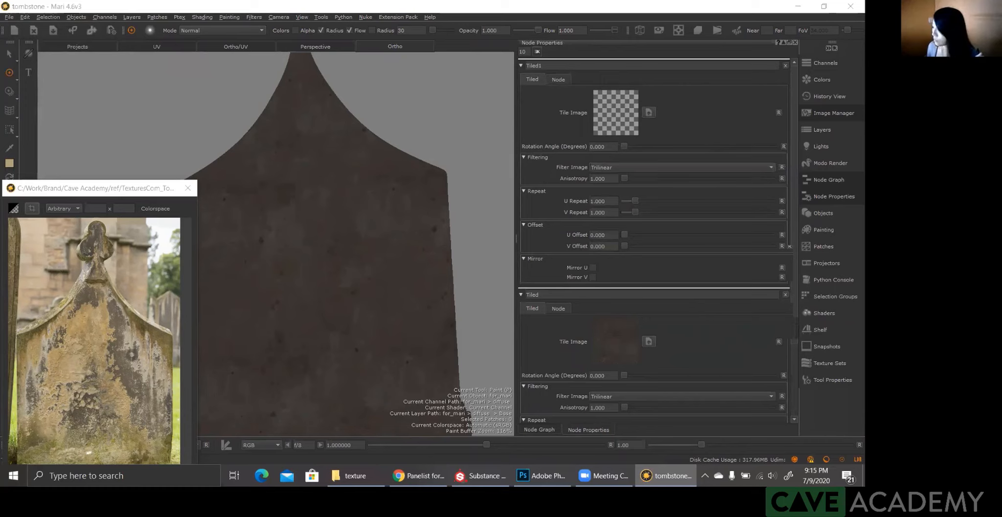
drag(864, 117, 589, 91)
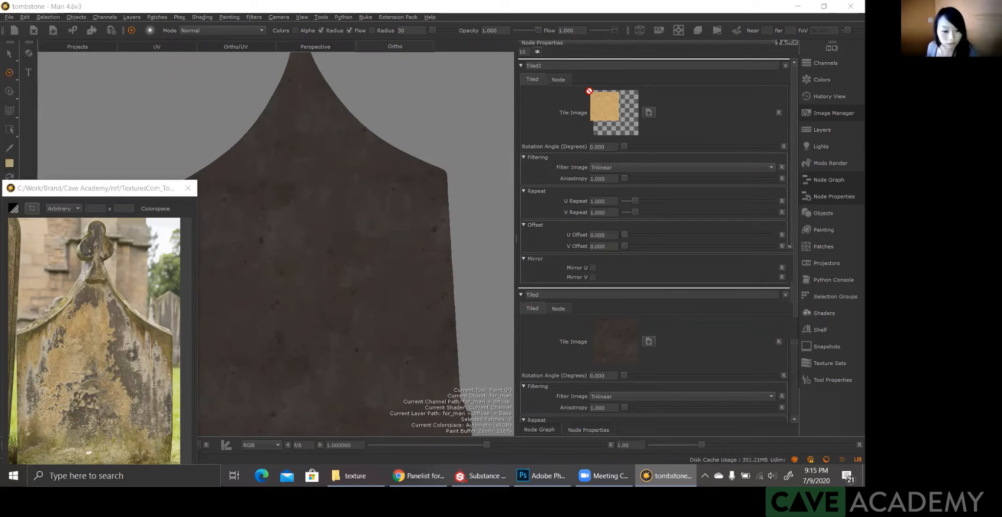
drag(590, 91, 585, 205)
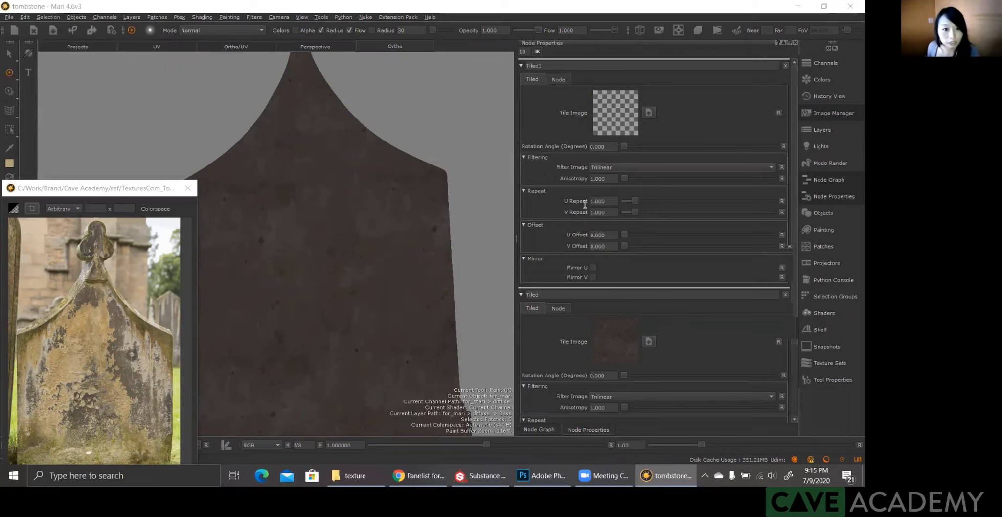
Step: Set the yellow stone tile's U Repeat and V Repeat to 3, inspect the tiling on the tombstone and return to the node graph
double_click(598, 201)
text(3)
key(Tab)
text(3)
key(Return)
alt+drag(307, 245, 276, 208)
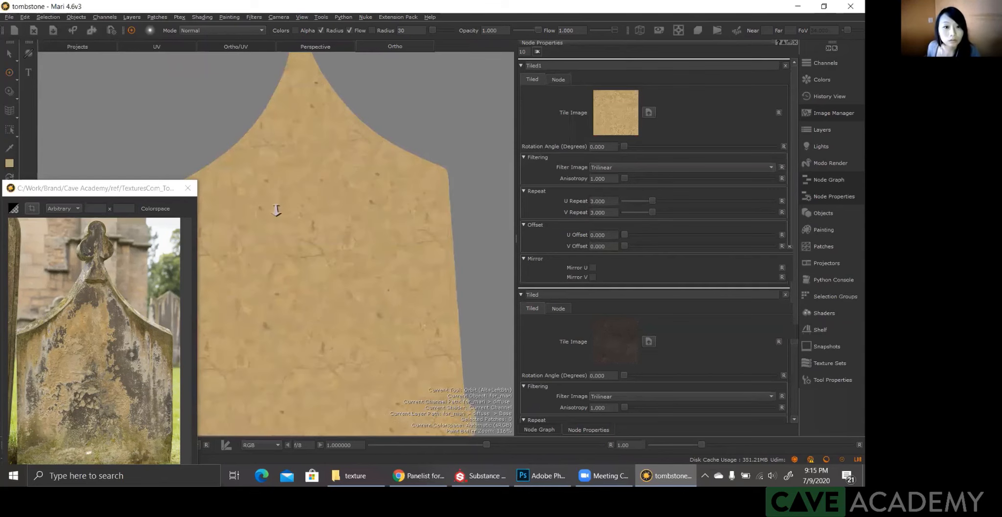
alt+right_drag(275, 208, 304, 184)
click(548, 429)
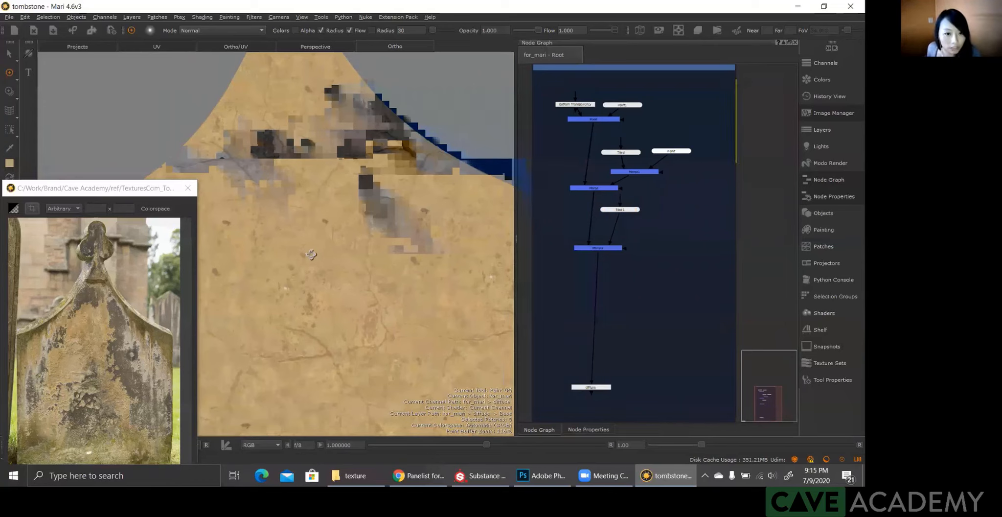
Step: Set the yellow stone Tiled node's U Repeat and V Repeat to 4 after checking the tiling on the tombstone
alt+drag(321, 257, 338, 261)
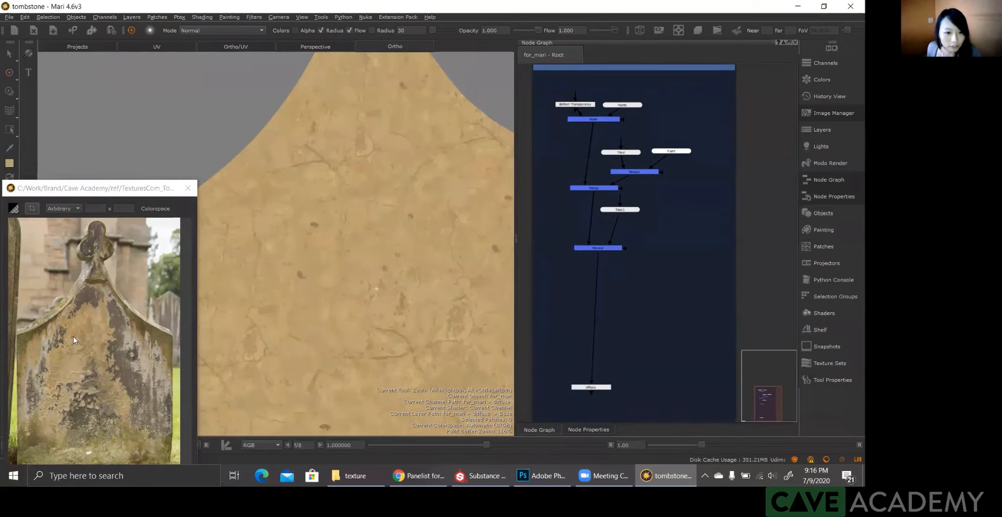
key(p)
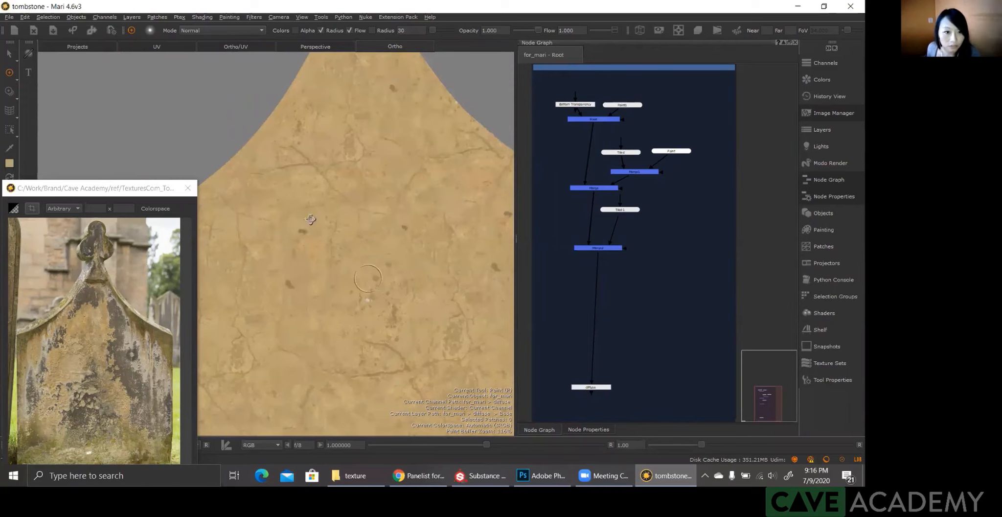
alt+drag(300, 203, 298, 201)
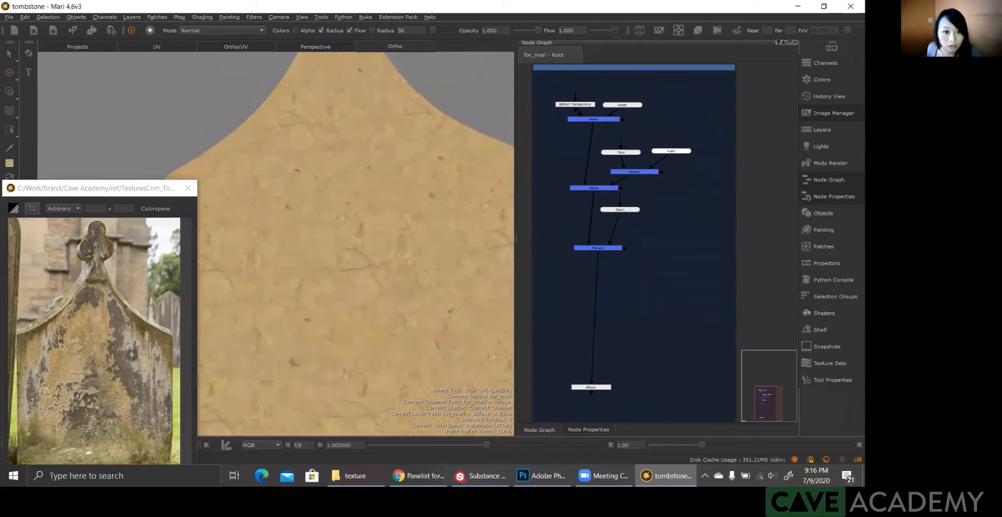
alt+right_drag(346, 230, 325, 242)
alt+drag(326, 242, 349, 255)
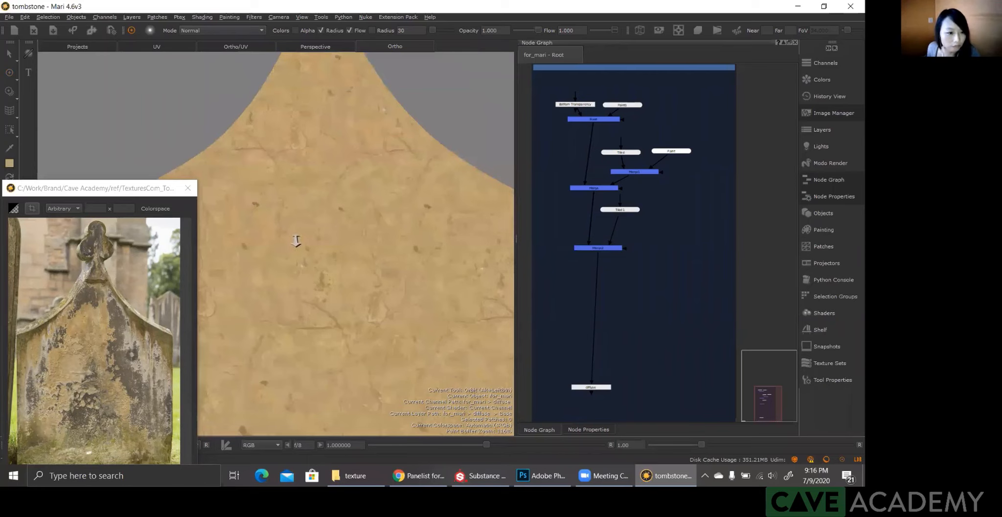
alt+middle_drag(332, 277, 346, 228)
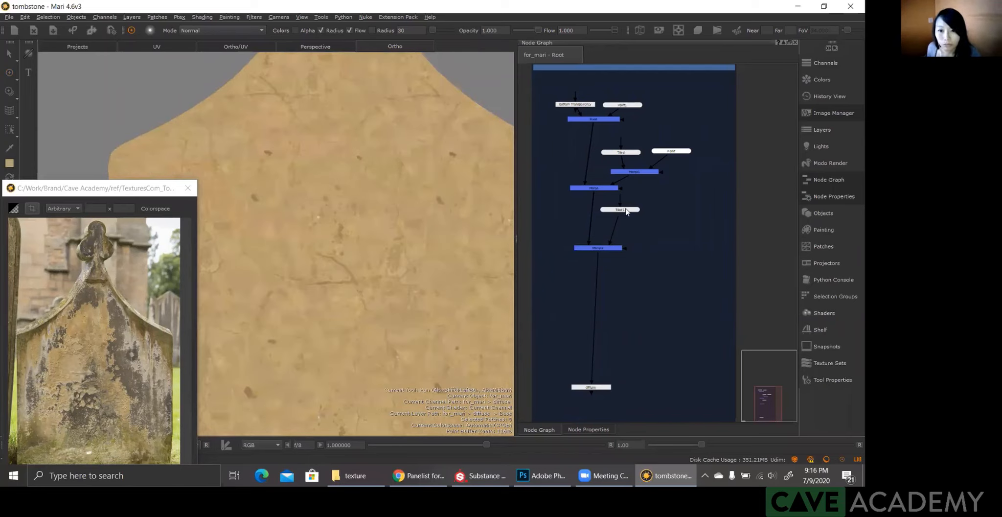
alt+right_drag(382, 235, 342, 247)
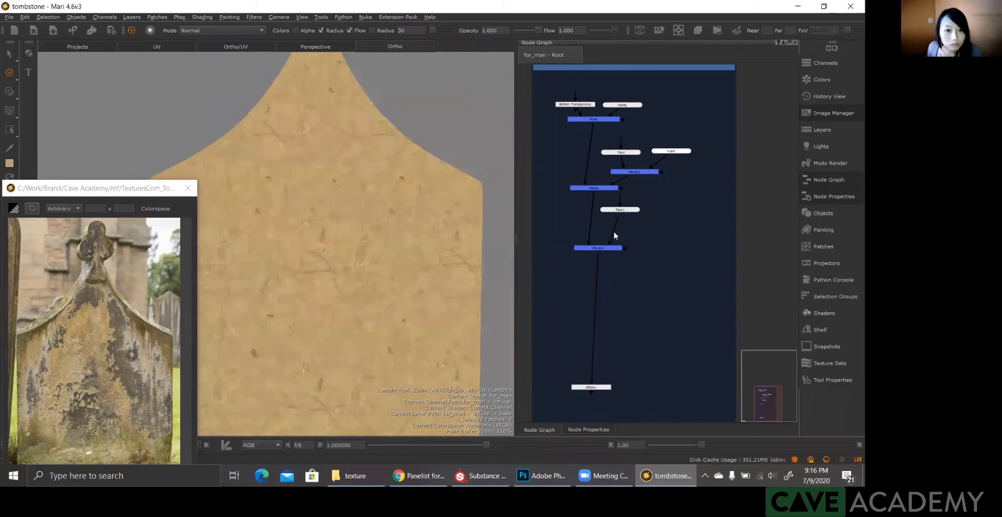
drag(607, 247, 604, 232)
double_click(622, 210)
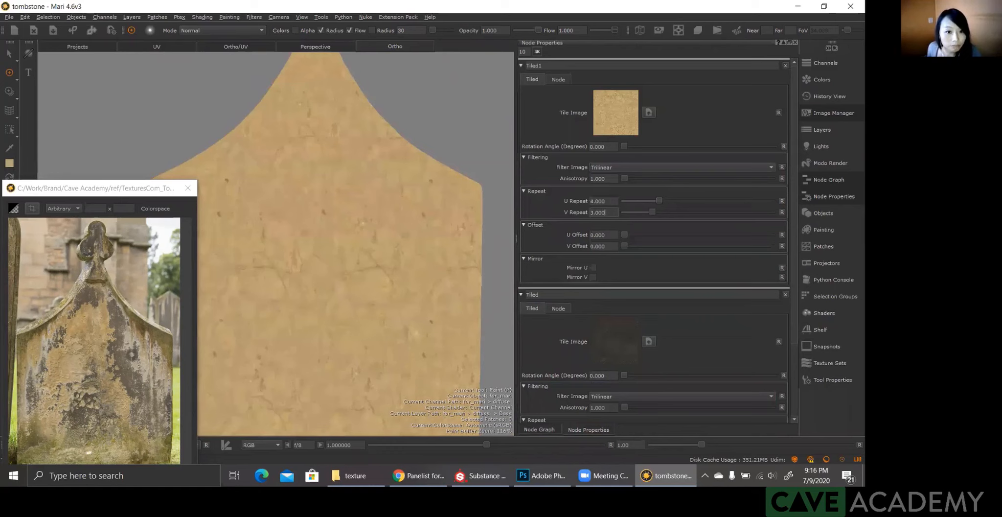
Step: Move the headstone reference beside the tombstone and compare it with the whole model under shaded lighting
alt+right_drag(99, 188, 97, 190)
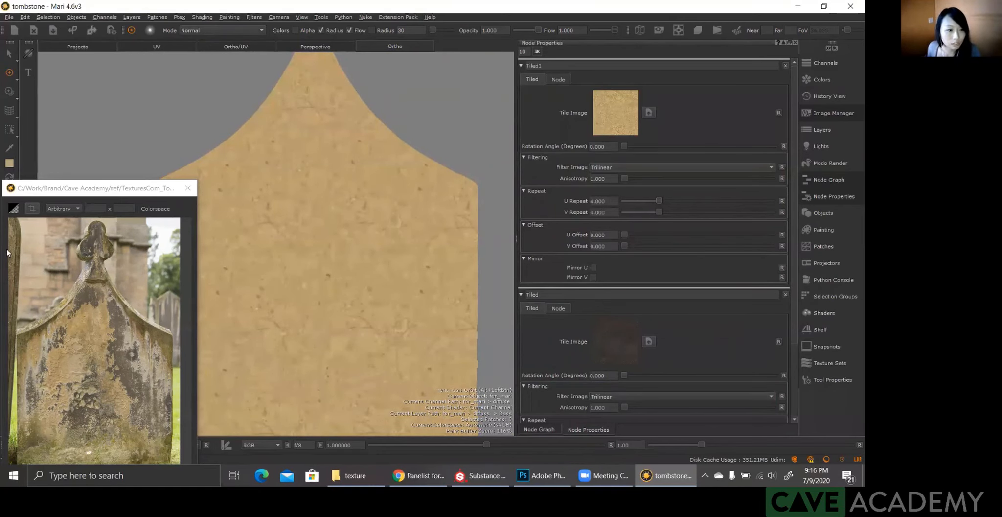
drag(98, 189, 518, 216)
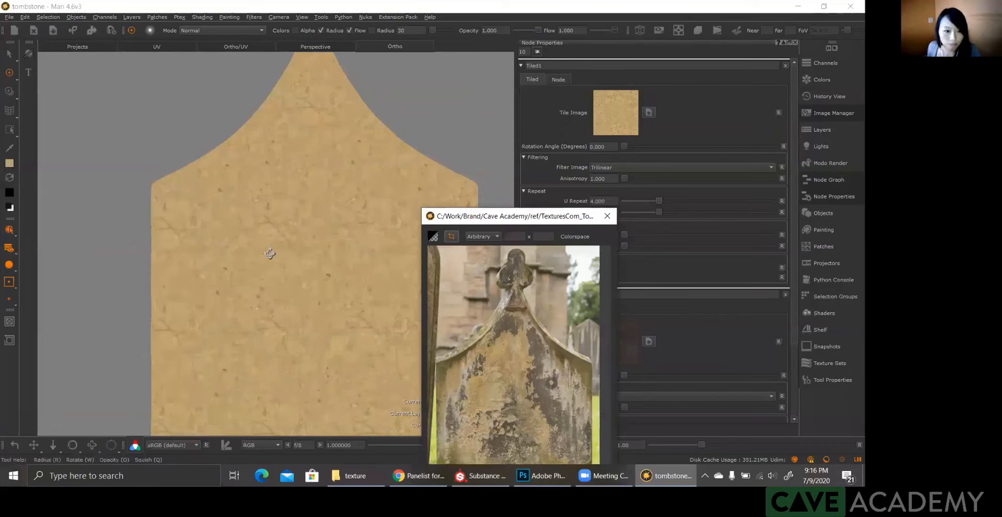
click(271, 255)
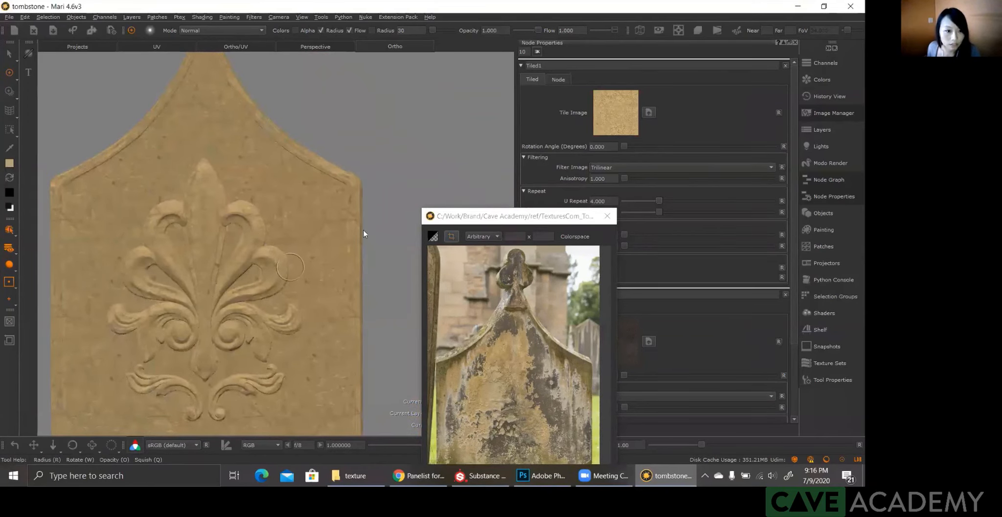
scroll(290, 268, down, 2)
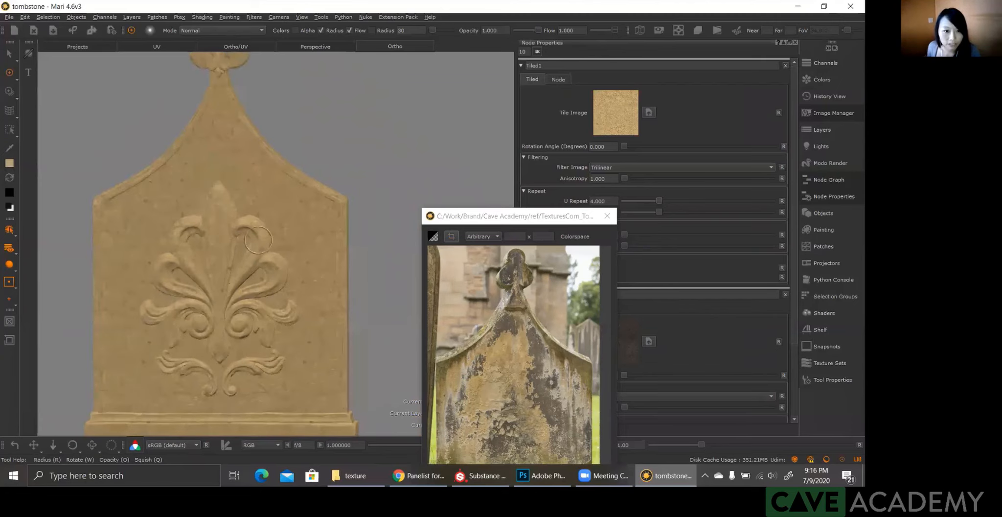
click(515, 216)
drag(515, 216, 475, 252)
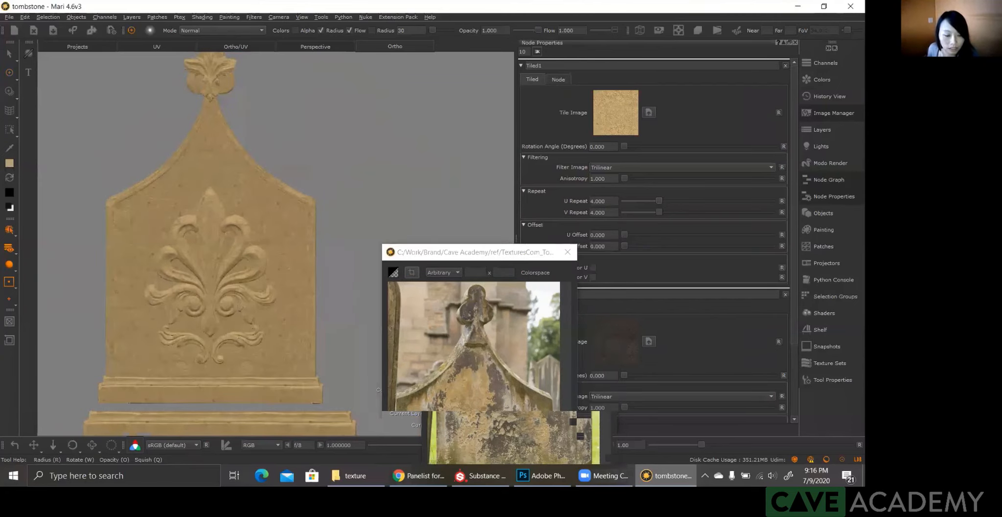
scroll(277, 251, up, 1)
drag(476, 253, 356, 151)
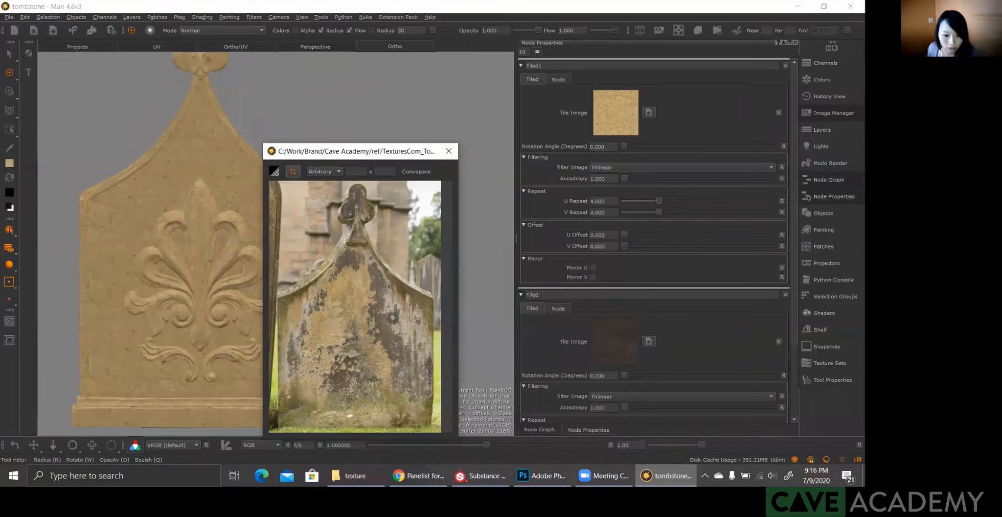
drag(356, 151, 416, 156)
Step: Switch to Substance Painter and examine the tombstone's sculpted surface detail and the available smart masks
click(480, 475)
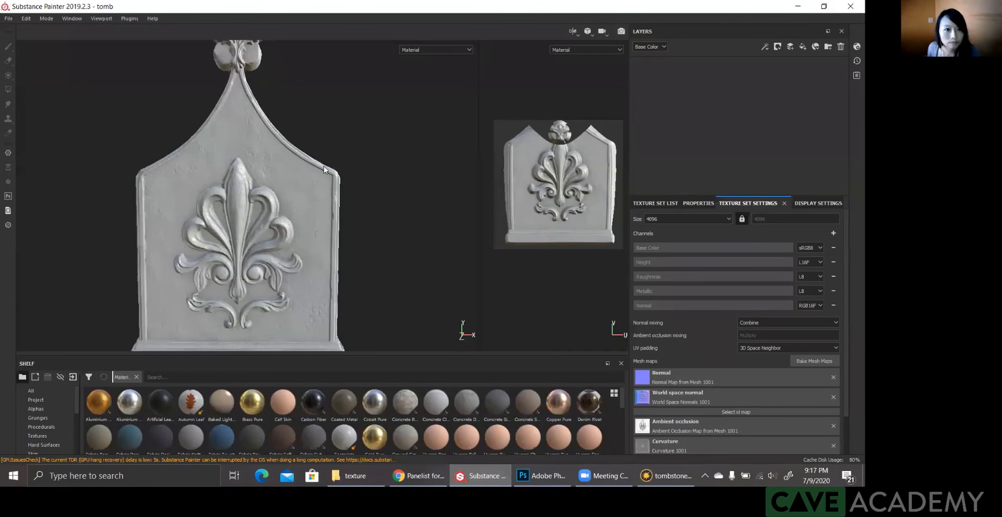
mouse_move(325, 167)
alt+mouse_down()
mouse_move(312, 179)
mouse_move(328, 177)
alt+mouse_up()
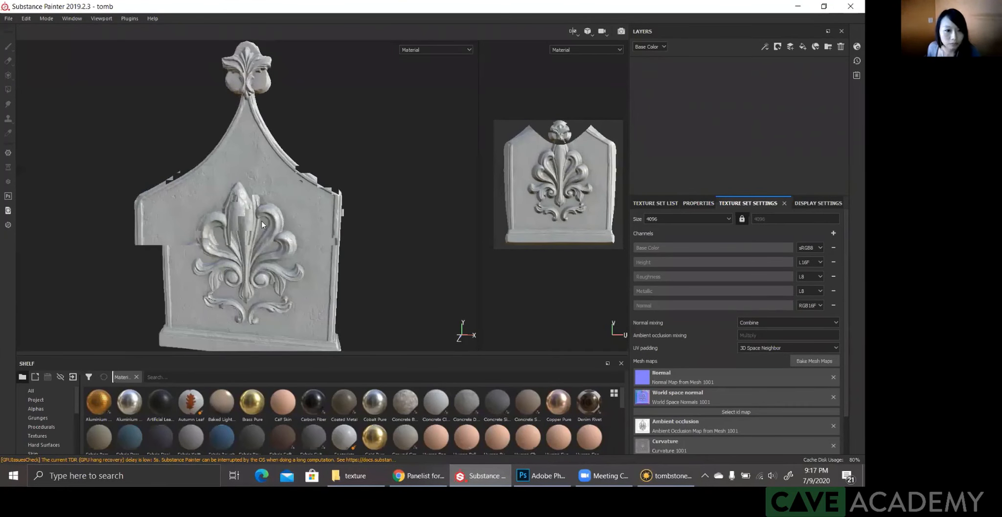
scroll(346, 229, up, 3)
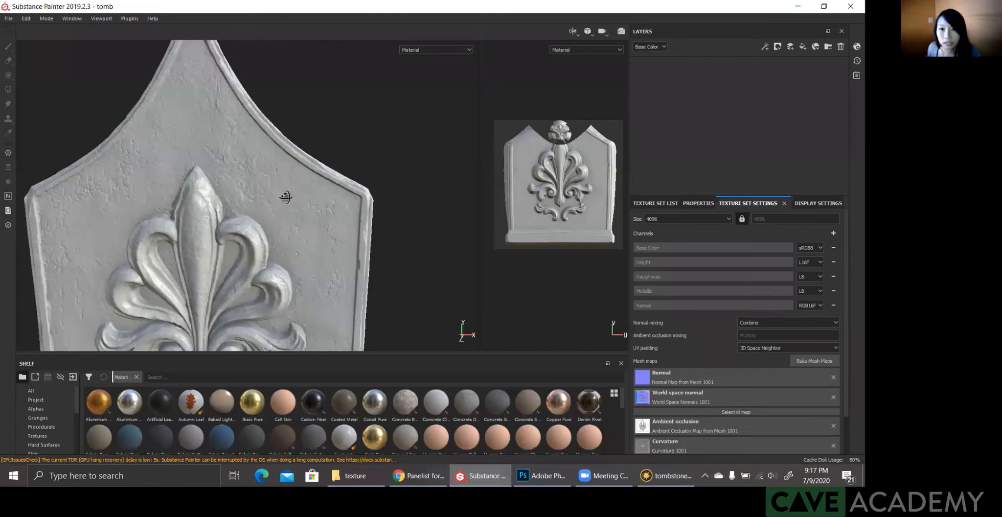
scroll(286, 197, down, 3)
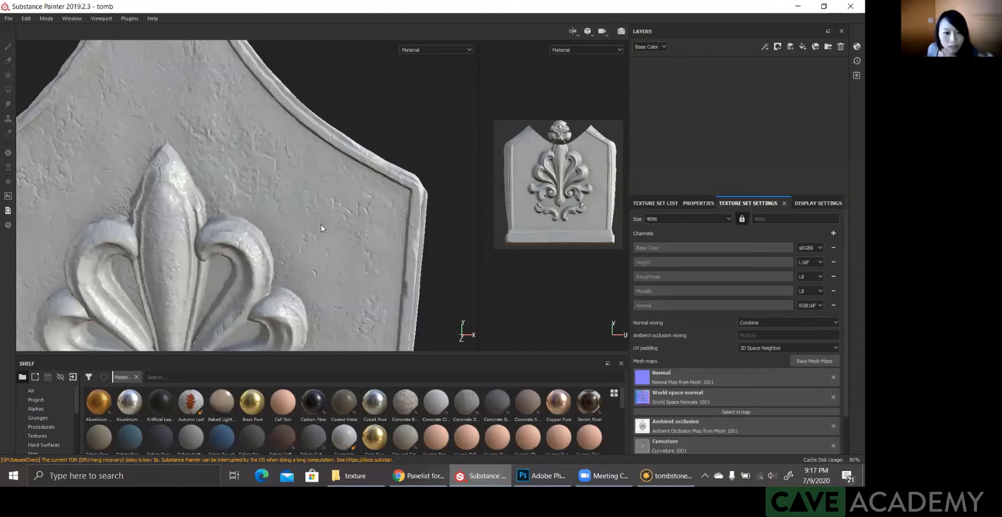
alt+drag(447, 195, 439, 222)
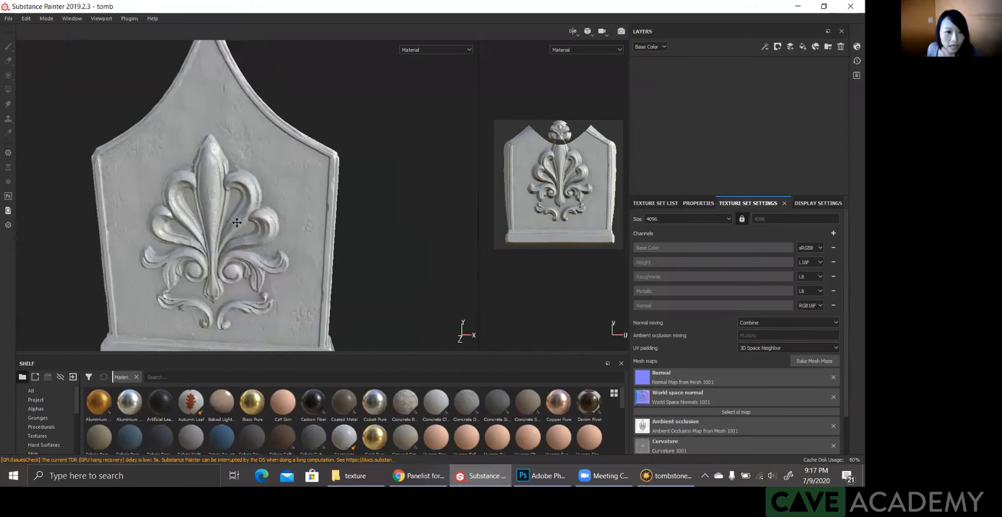
scroll(331, 198, up, 2)
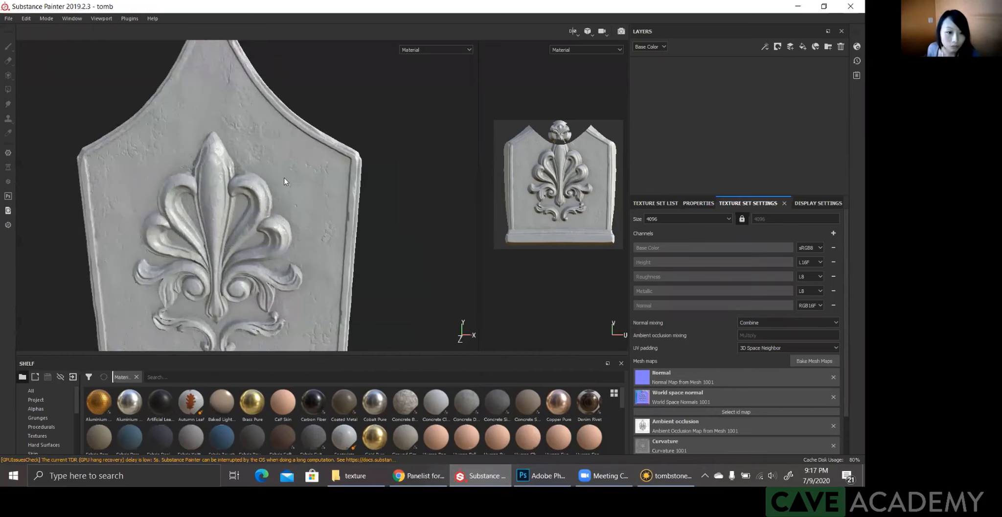
alt+middle_drag(314, 247, 300, 307)
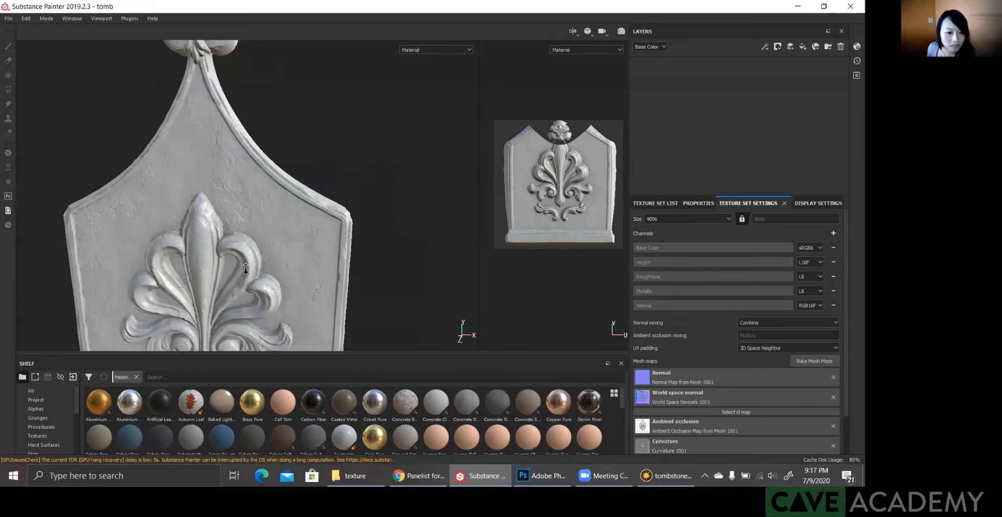
alt+right_drag(246, 269, 242, 200)
alt+right_drag(229, 232, 330, 354)
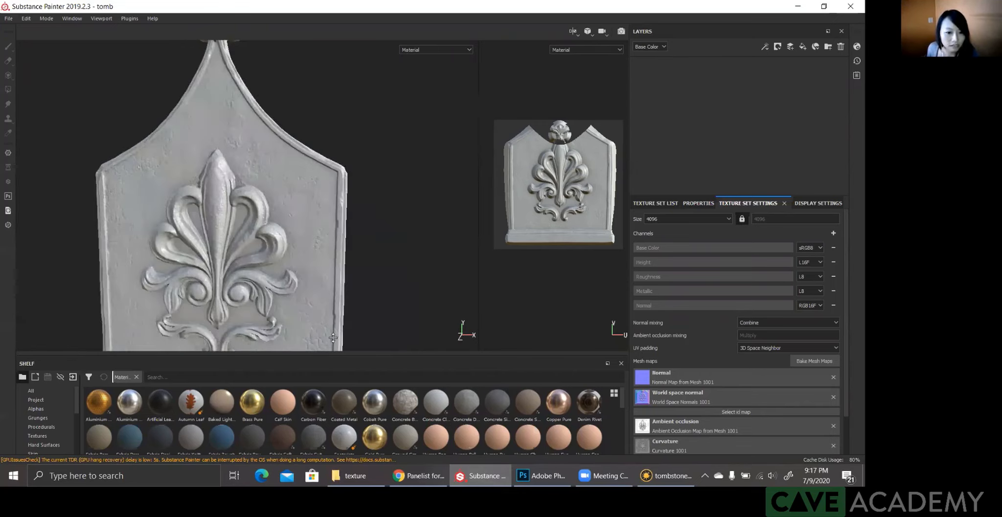
scroll(327, 246, up, 2)
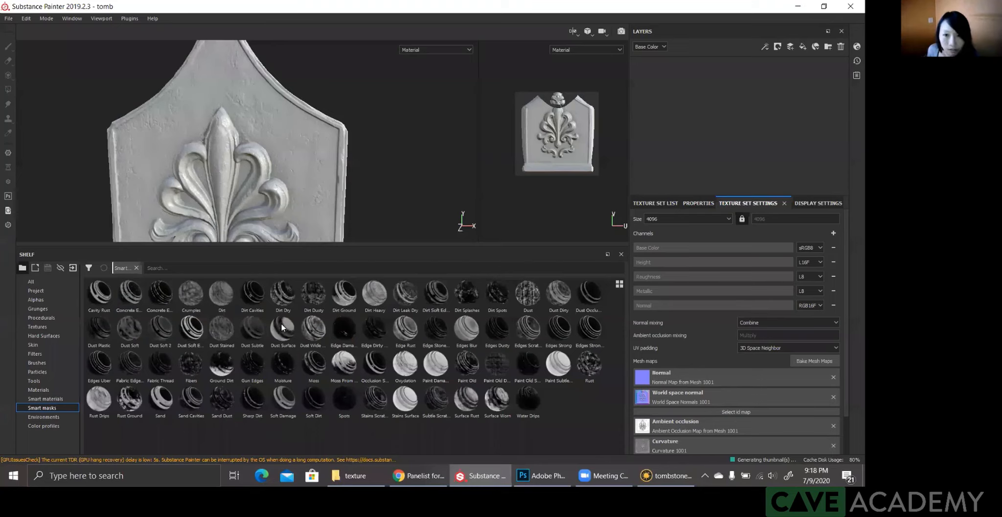
Step: Try to apply the Dust Surface smart mask to texture set 1001's empty layer stack, and add a fill layer
drag(289, 326, 680, 91)
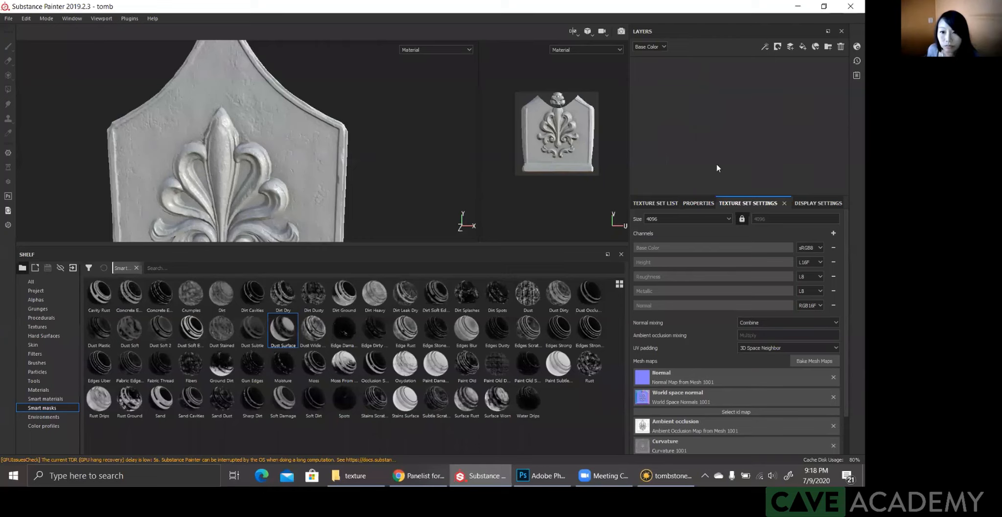
drag(283, 328, 747, 109)
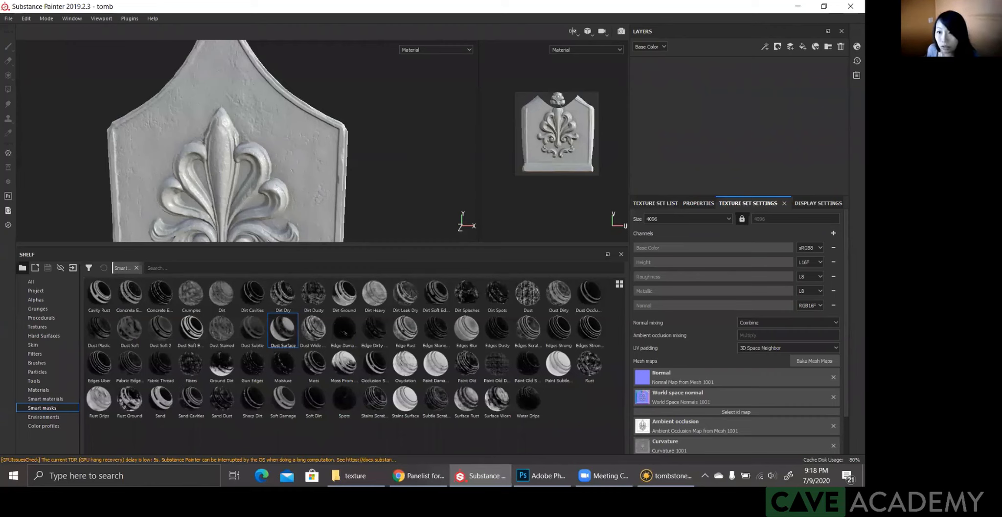
click(711, 202)
click(655, 202)
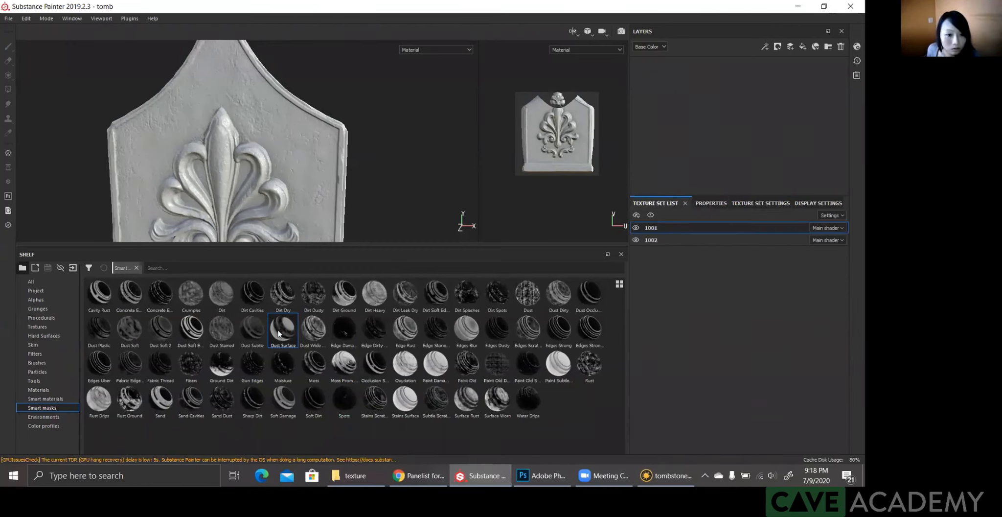
drag(279, 333, 758, 113)
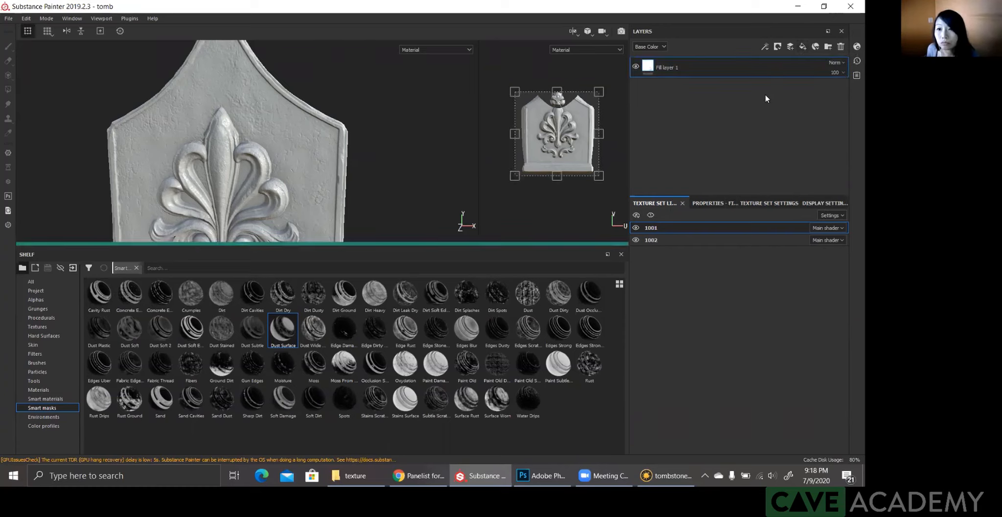
Step: Limit Fill layer 1 to the color channel and set its base color to near-black, RGB 0.010, 0.007, 0.007
click(668, 69)
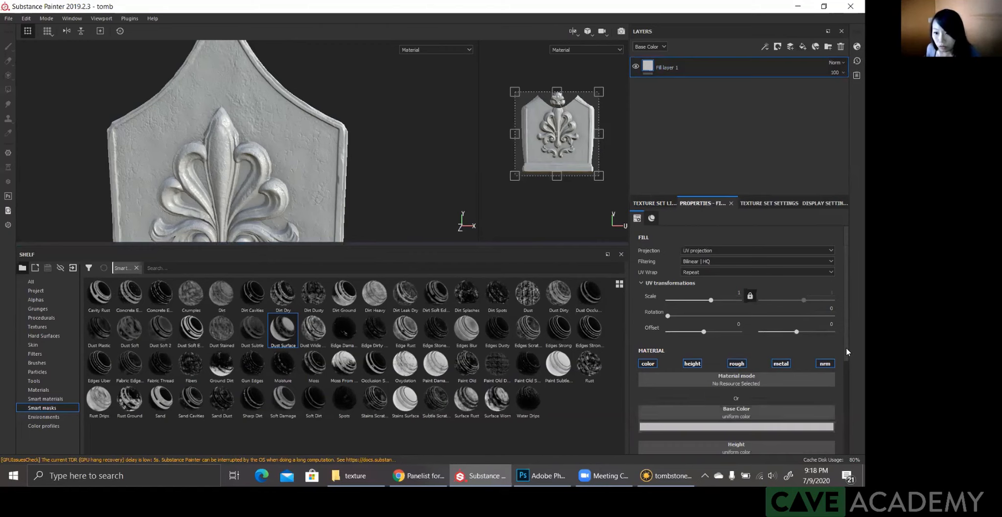
scroll(847, 350, down, 2)
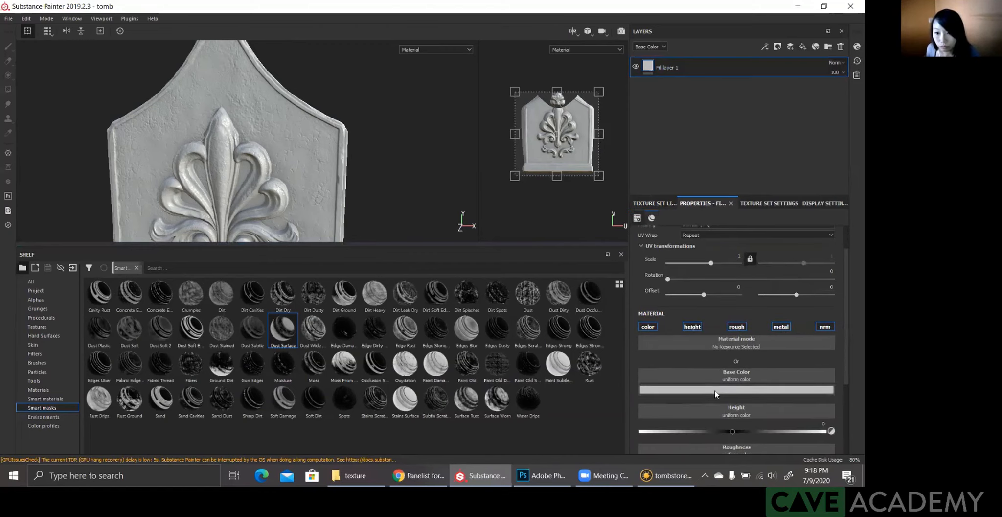
click(649, 328)
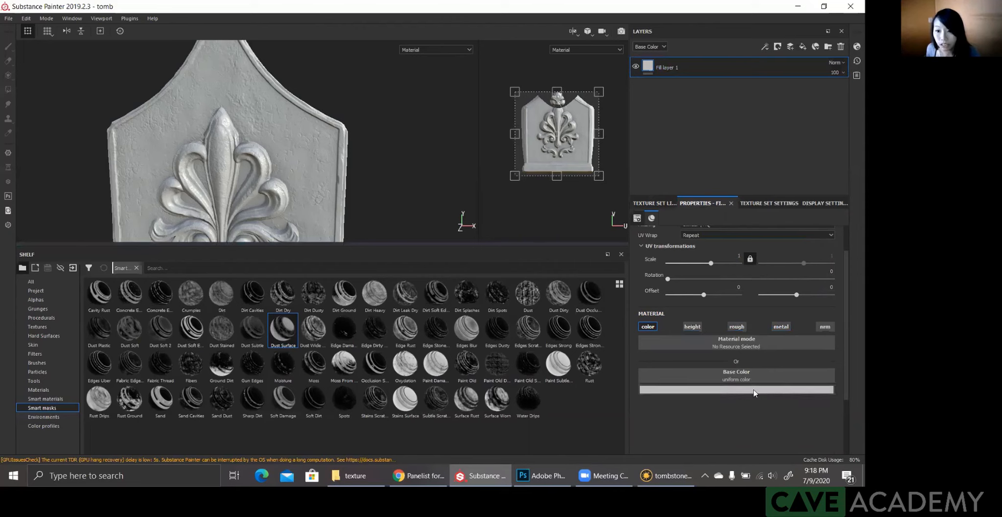
click(670, 389)
click(756, 368)
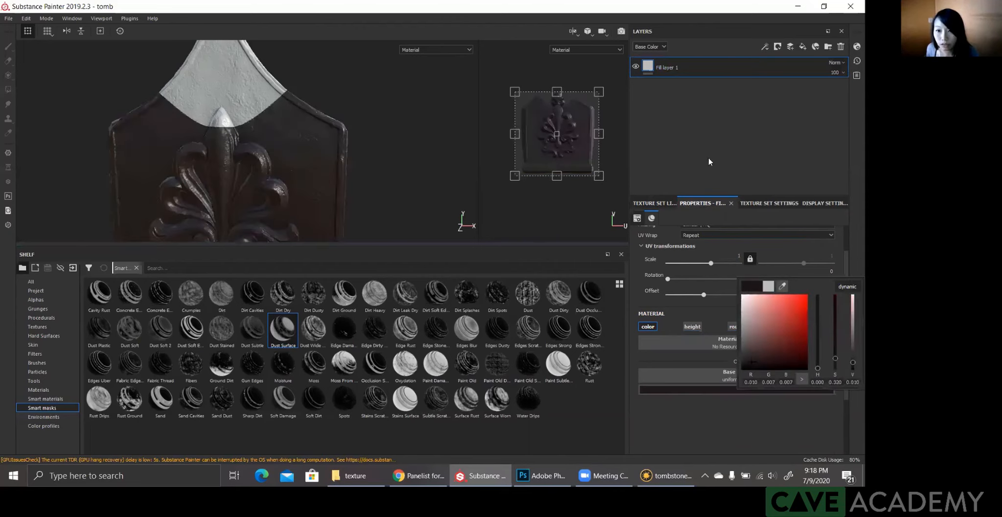
Step: Add a second fill layer above Fill layer 1 and set its base color to pure white
click(803, 45)
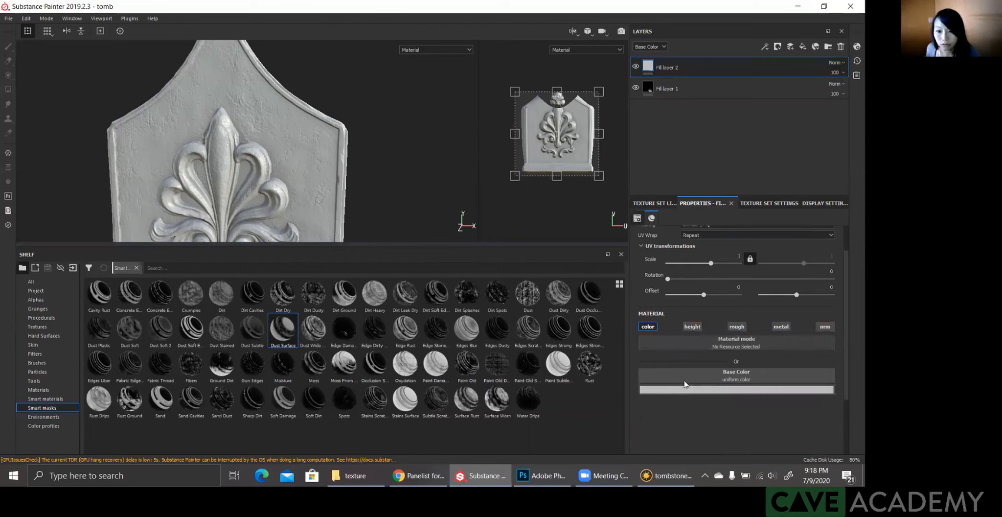
click(699, 389)
click(692, 295)
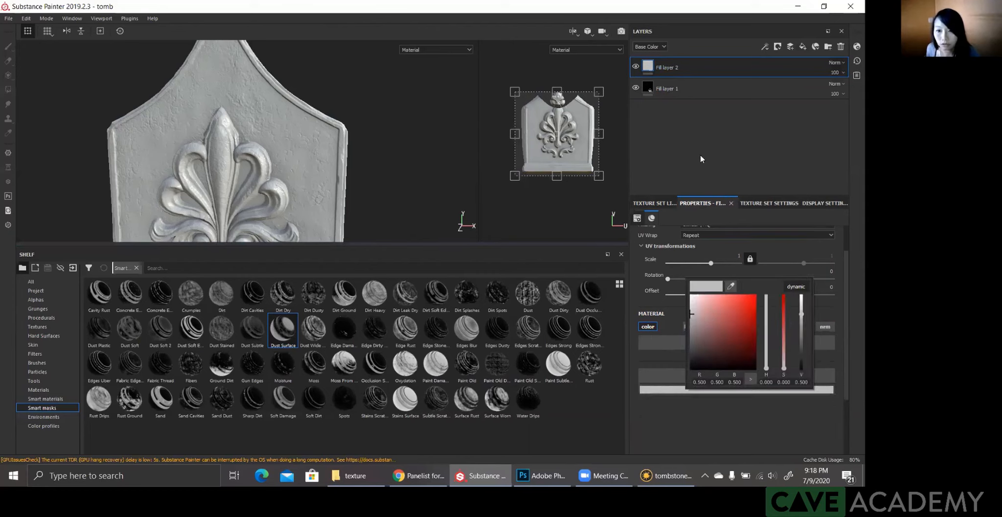
click(651, 67)
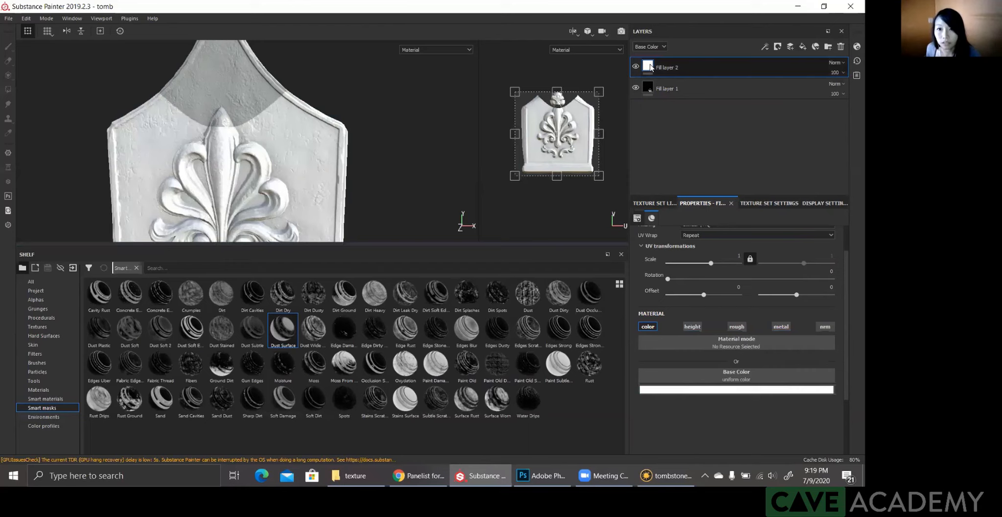
Step: Add a bitmap mask to Fill layer 2 using the curvature texture
right_click(684, 88)
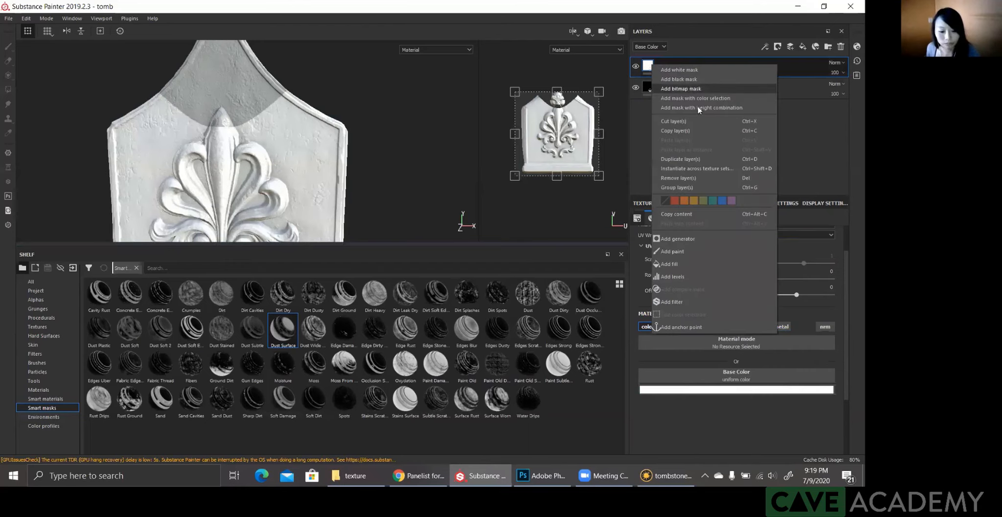
click(689, 90)
text(curv)
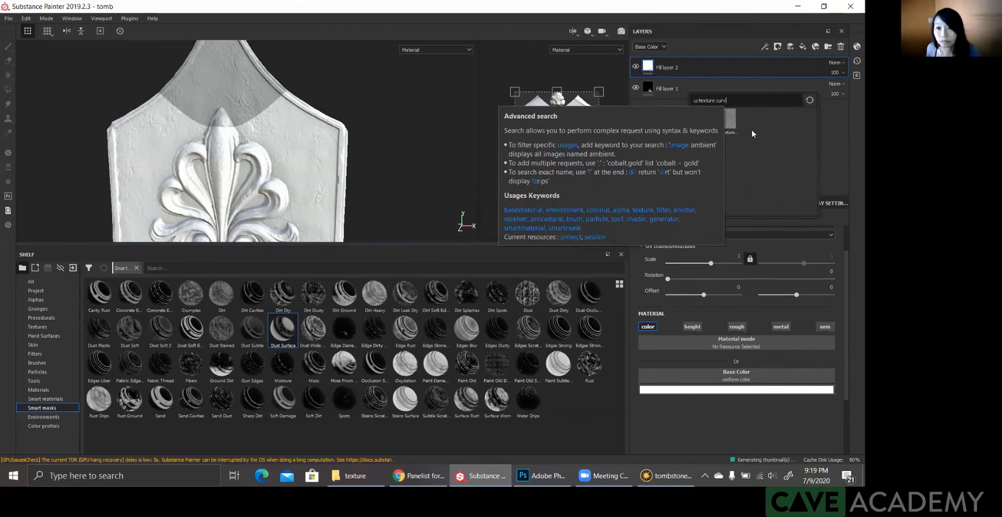
click(703, 121)
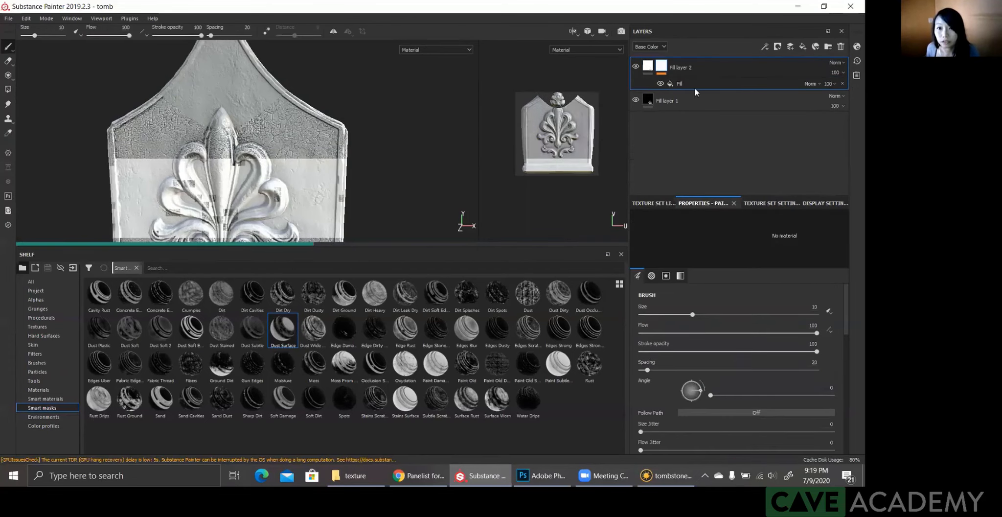
Step: Group the two fill layers into a folder and enlarge the viewport area above the shelf
key(ctrl+g)
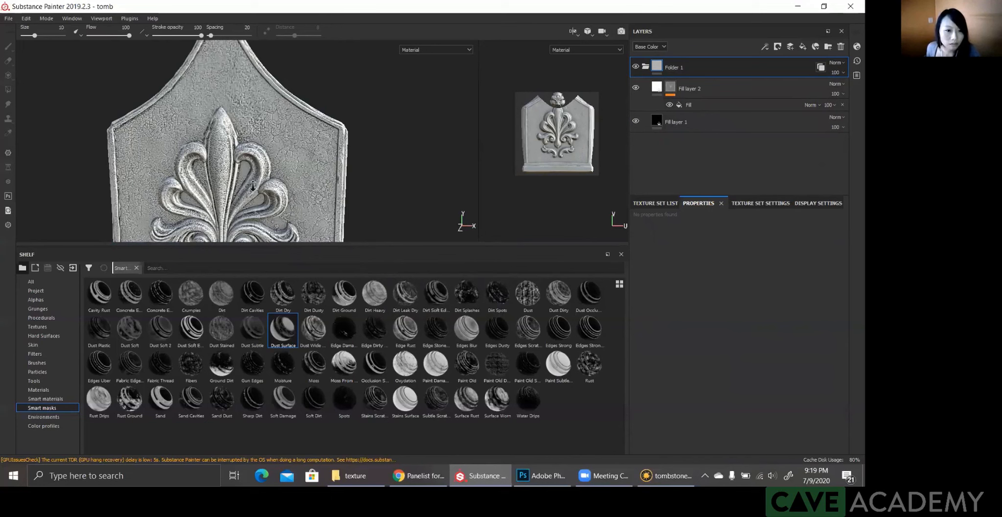
drag(244, 244, 240, 313)
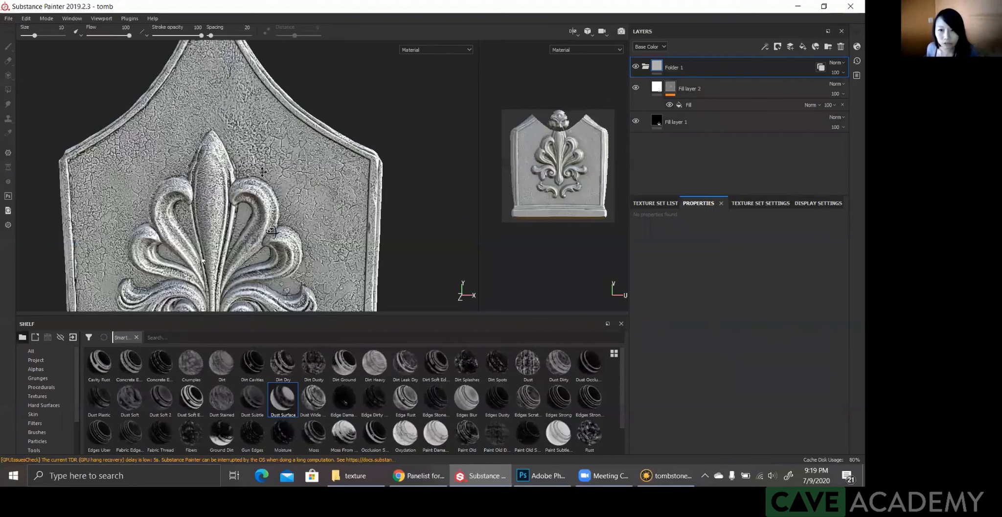
drag(274, 313, 274, 359)
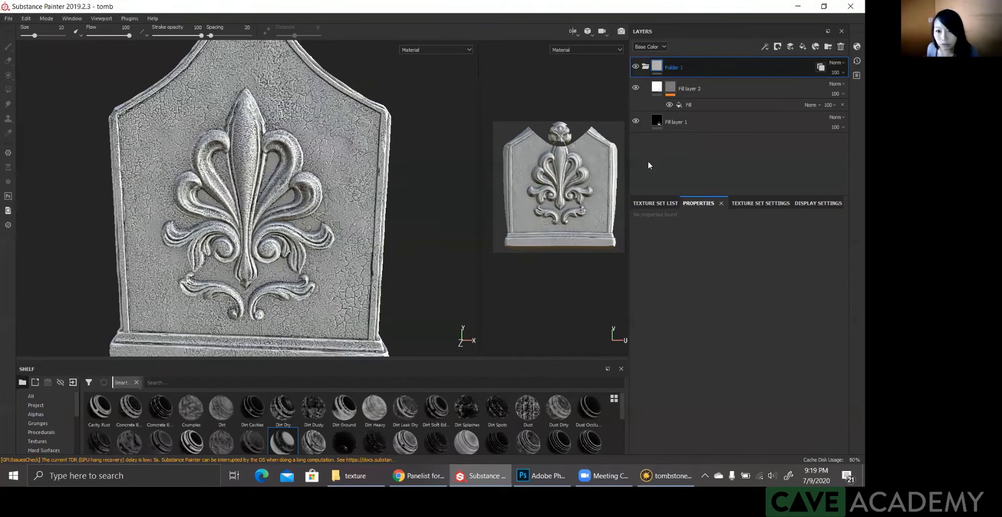
Step: Replace Fill layer 2's bitmap mask with a black mask driven by the Mask Builder - Legacy generator
right_click(671, 88)
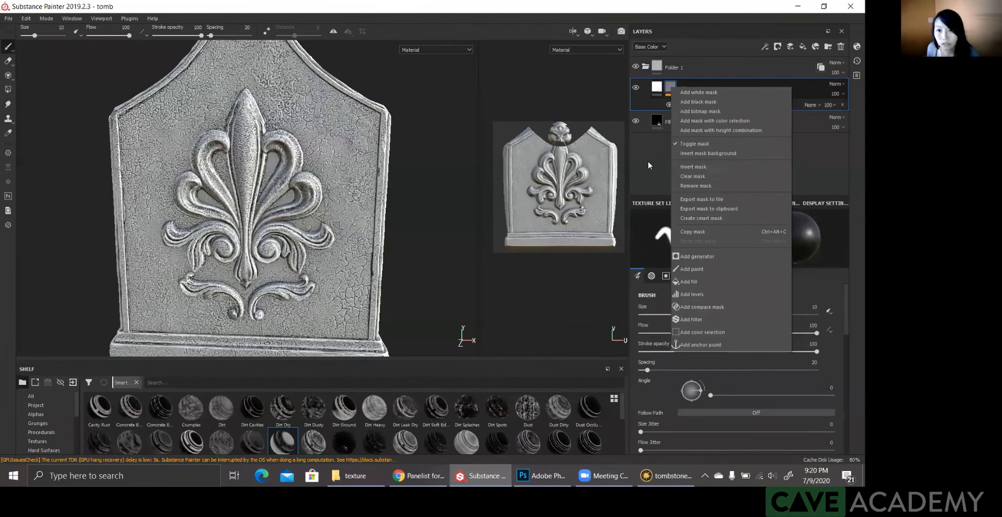
click(698, 101)
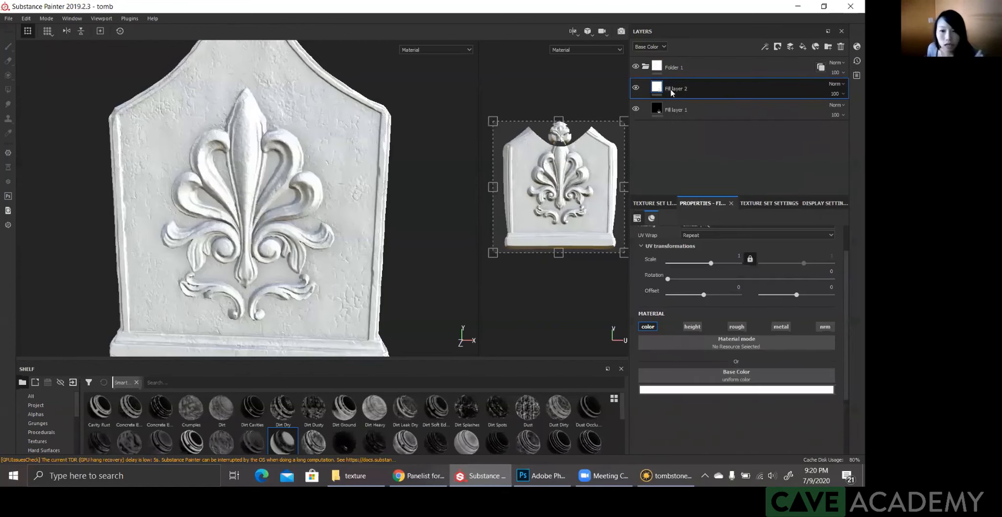
right_click(670, 88)
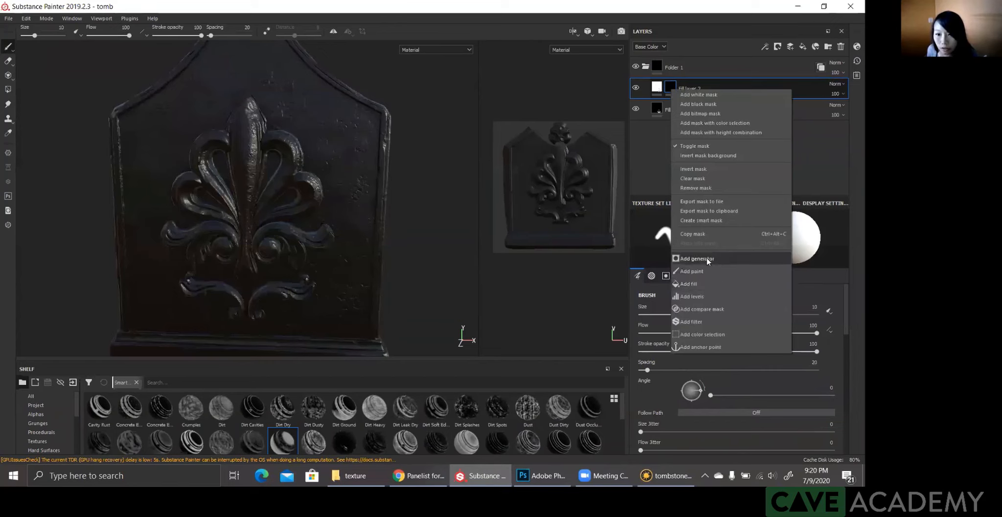
click(729, 234)
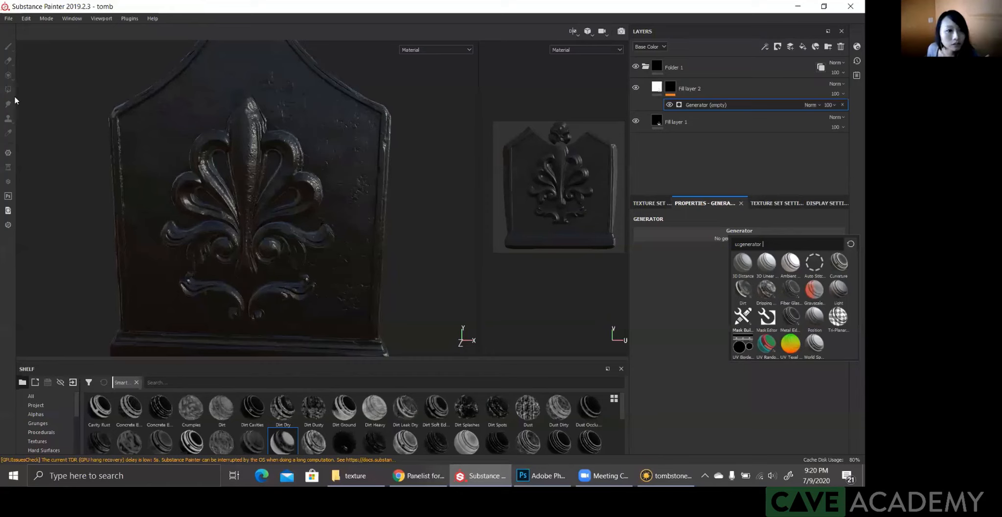
click(742, 317)
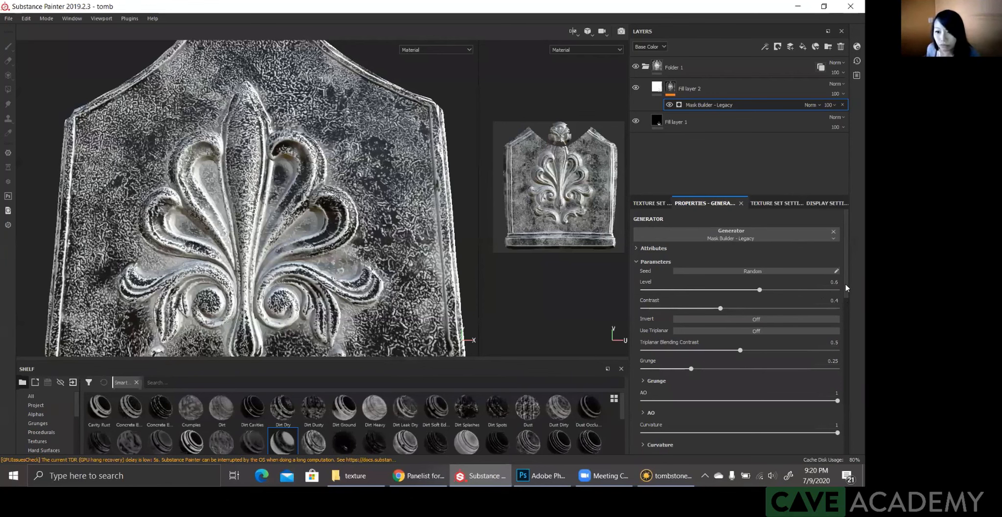
Step: Reduce the Mask Builder generator's AO to -0.99
scroll(845, 297, down, 5)
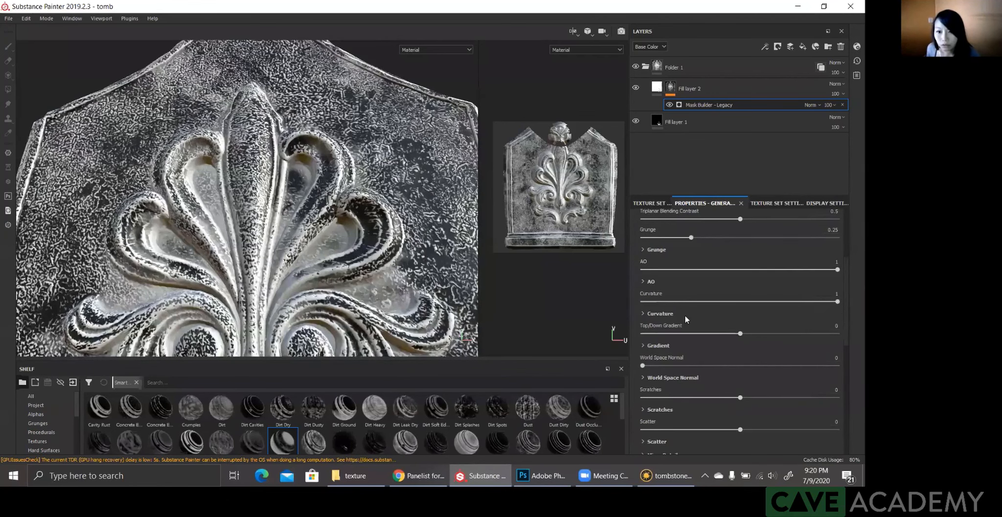
click(644, 270)
scroll(651, 277, up, 1)
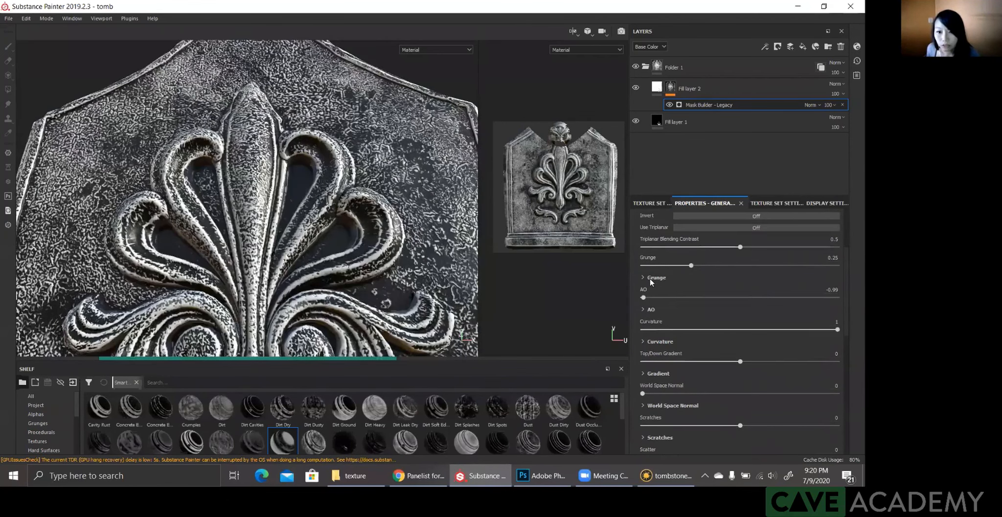
Step: In the Mask Builder's curvature parameters, set Concave Range to -0.96 and Convex Range to 0.37
scroll(645, 291, down, 3)
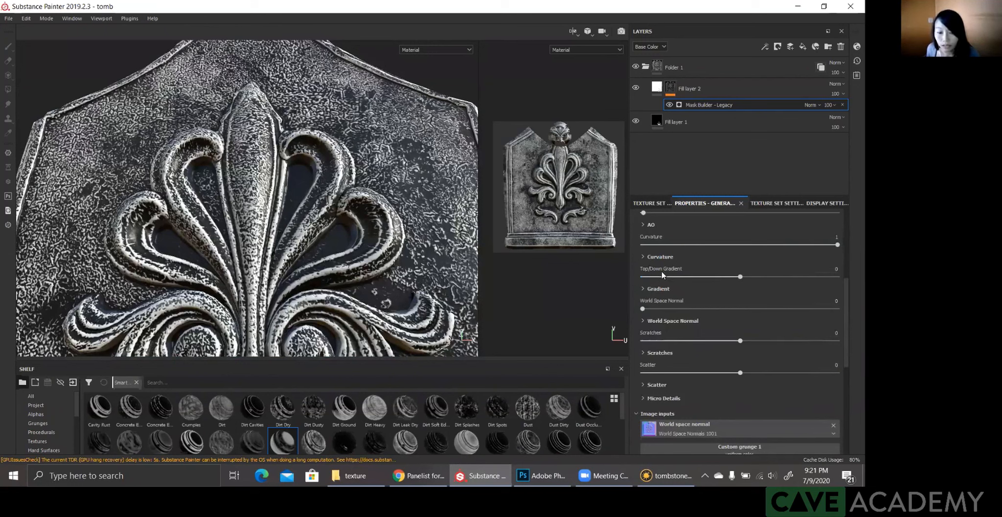
click(659, 258)
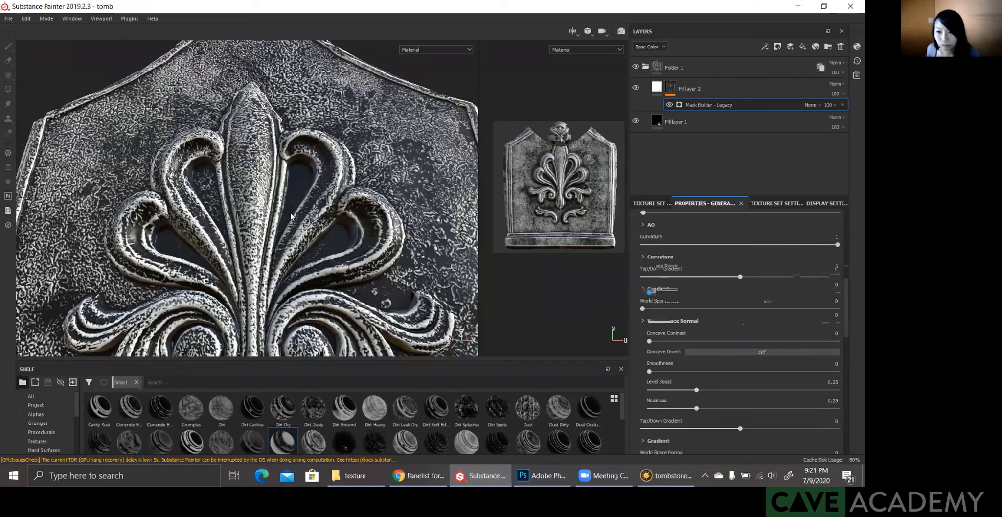
click(655, 324)
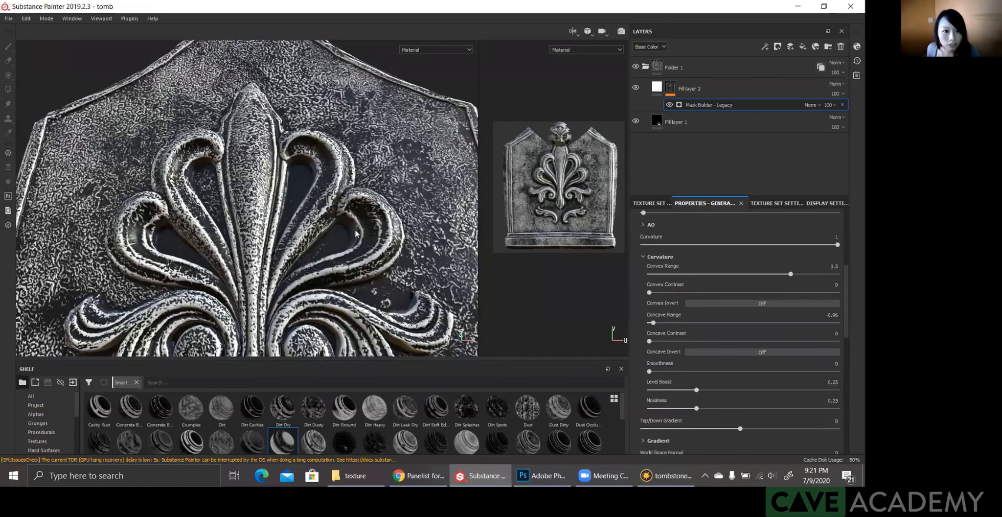
scroll(254, 248, down, 2)
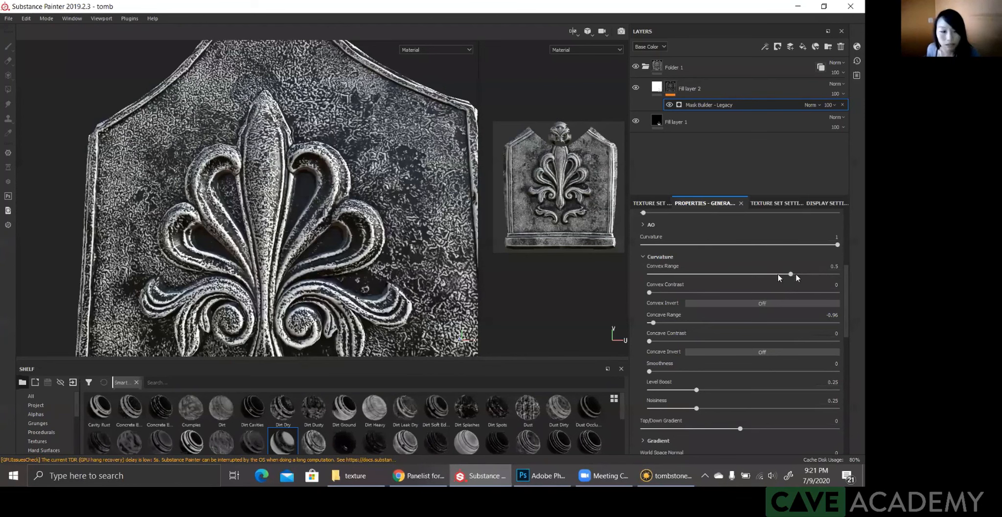
click(779, 275)
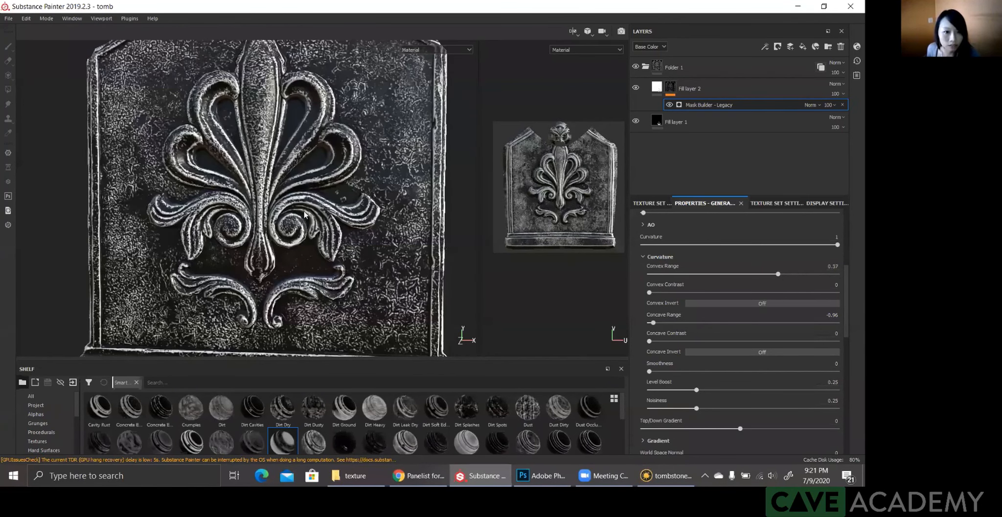
Step: Add a fill above the Mask Builder in Fill layer 2's mask and assign Grunge Map 014 as its grayscale
alt+drag(281, 256, 256, 248)
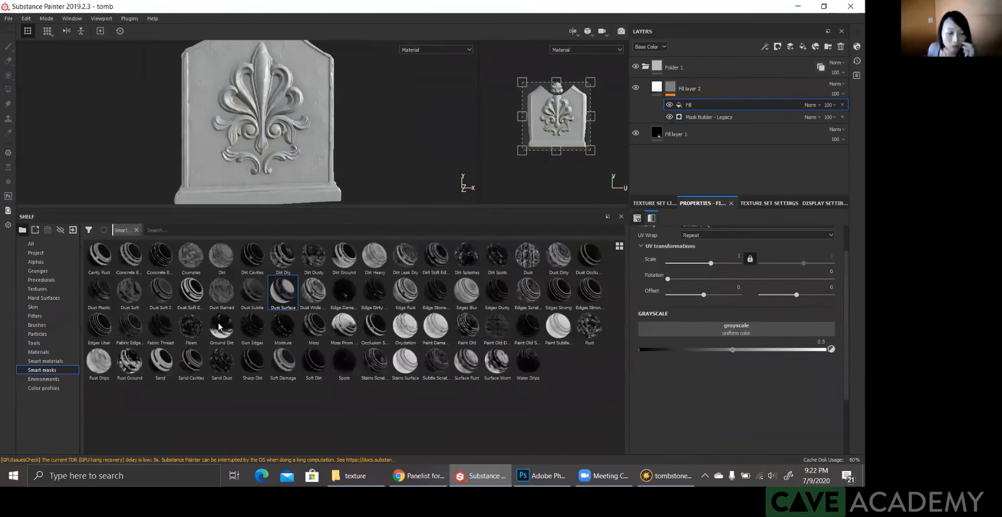
click(38, 271)
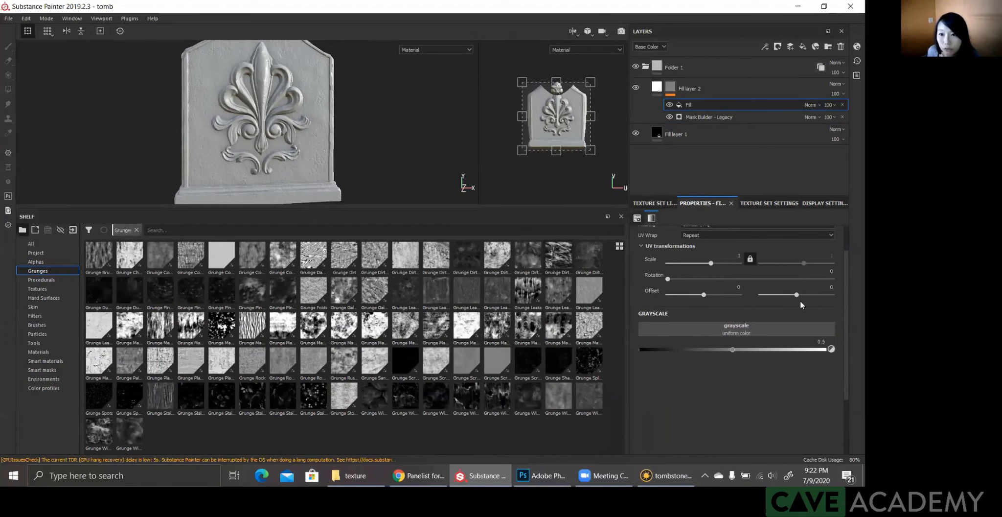
drag(531, 331, 694, 368)
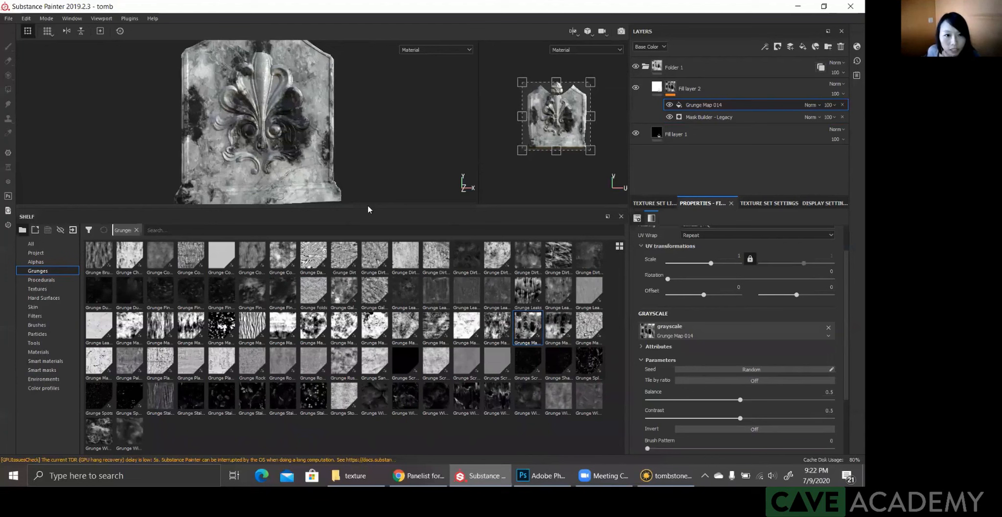
drag(435, 207, 437, 265)
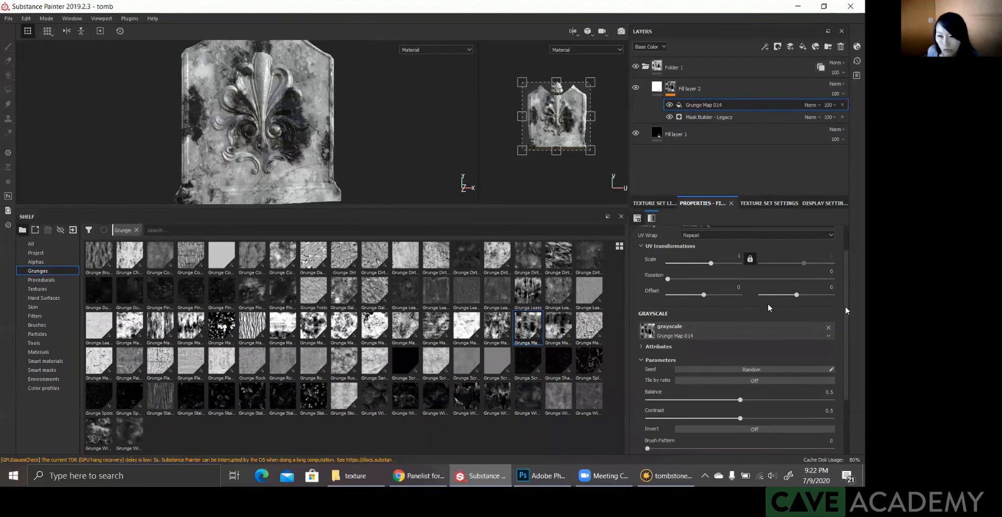
Step: Set the Grunge Map 014 fill to Multiply blending and toggle its visibility to compare the mask with and without it
scroll(845, 286, up, 2)
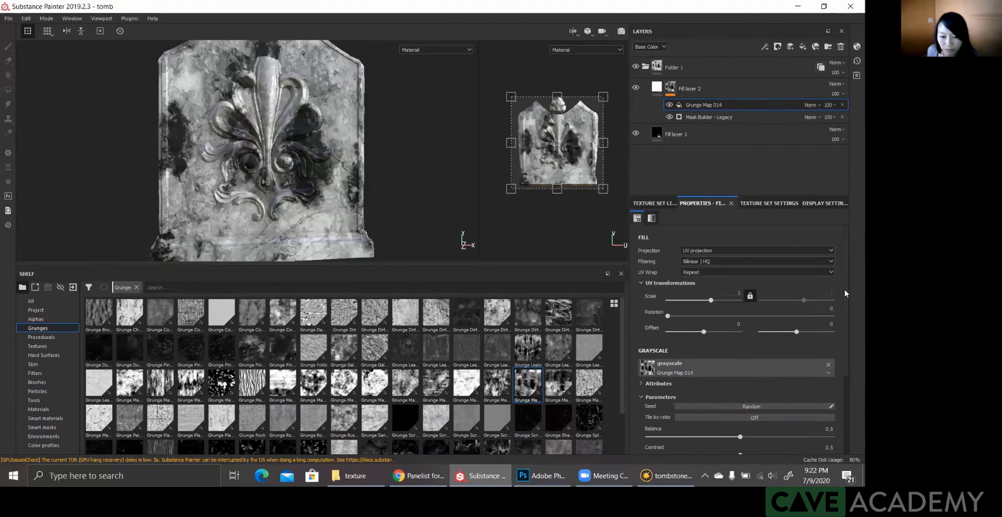
scroll(845, 293, down, 1)
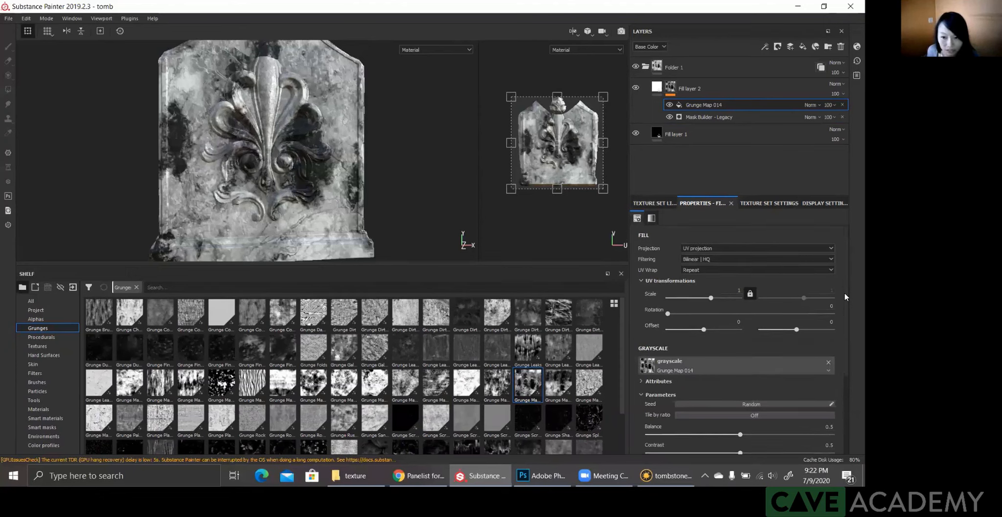
scroll(844, 309, down, 2)
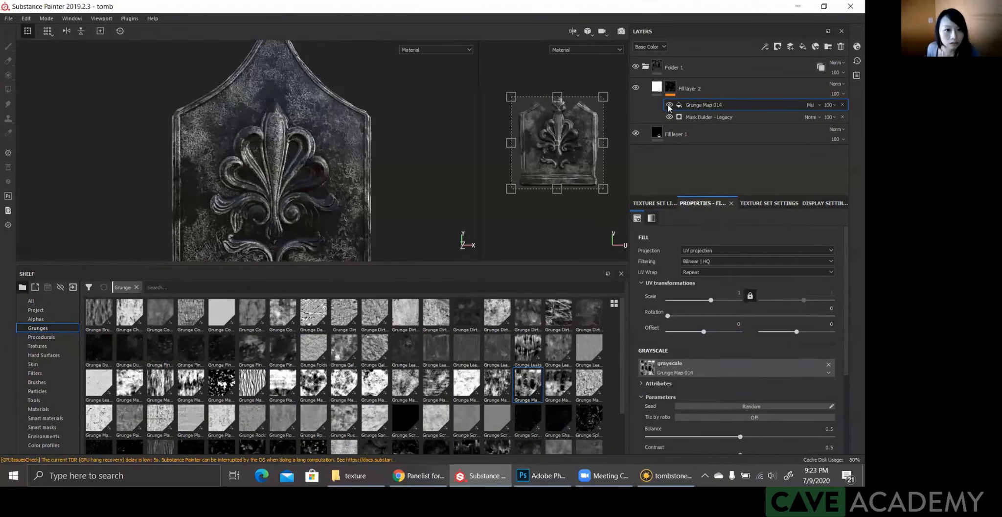
click(669, 106)
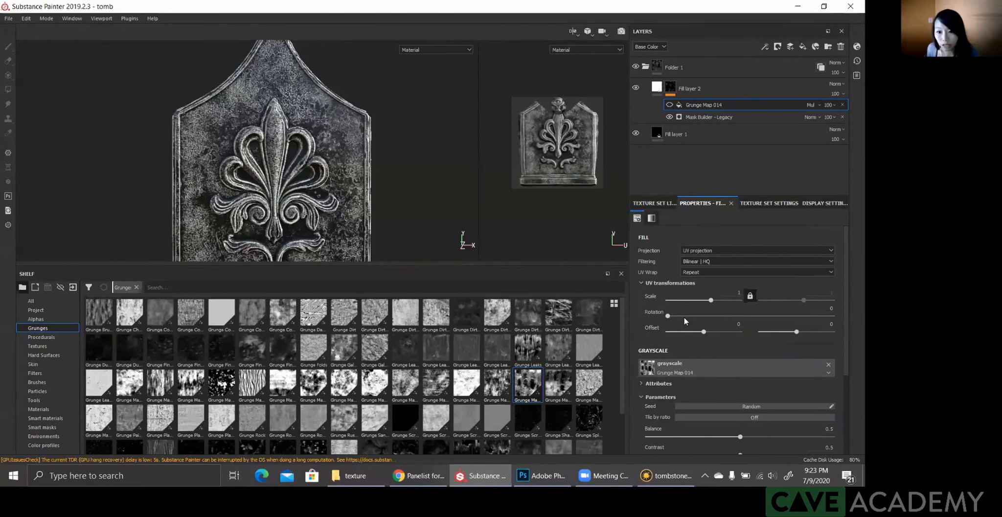
Step: Offset Grunge Map 014 horizontally to 0.39 and set its UV scale to 0.8
click(716, 332)
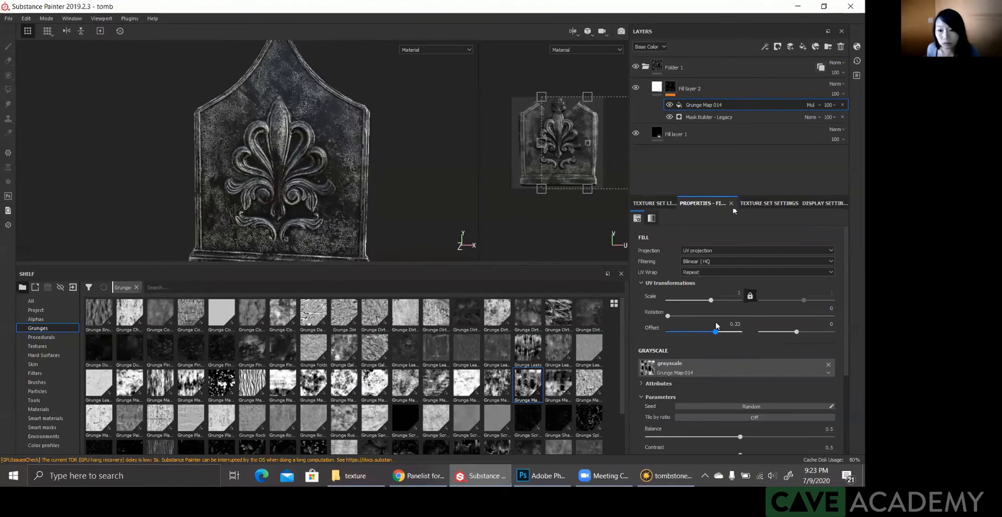
drag(733, 293, 748, 296)
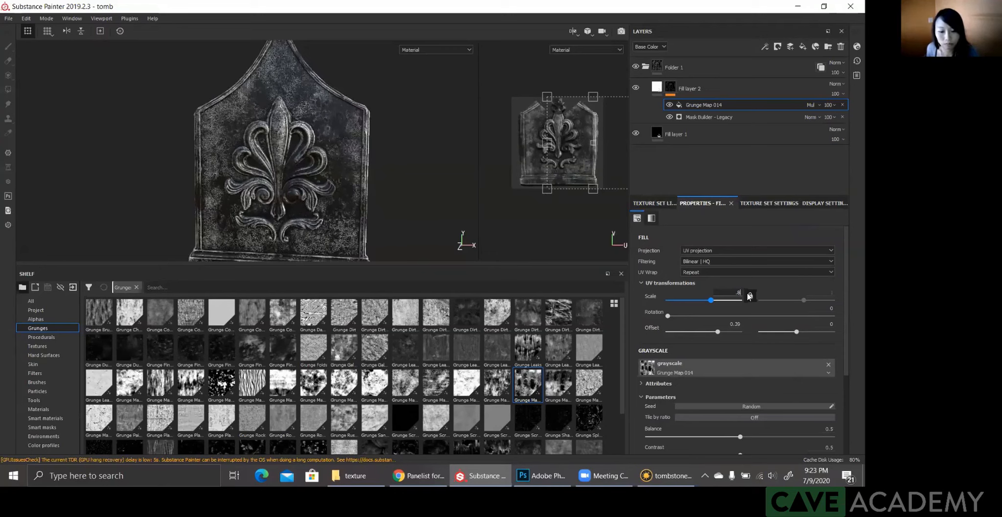
key(Return)
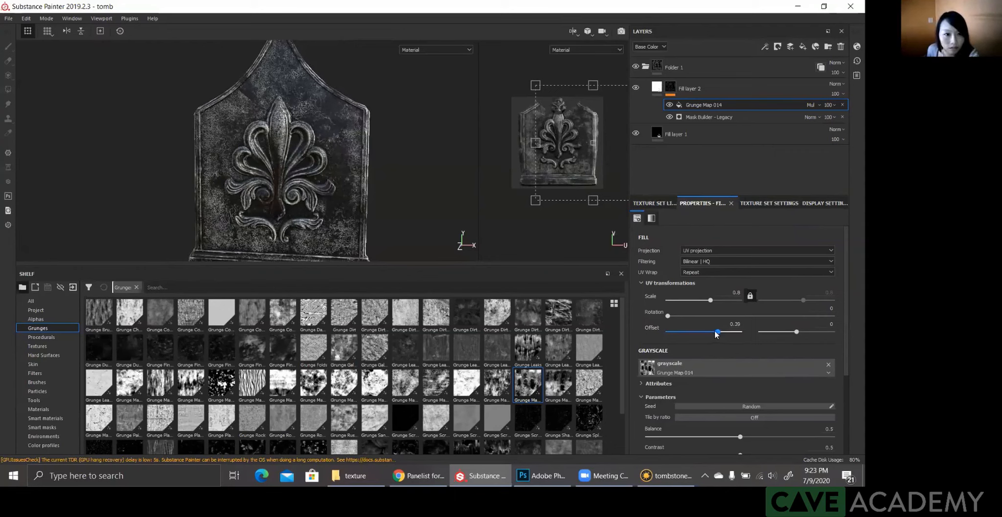
Step: Reposition the grunge pattern with a horizontal offset of 0.41 and a vertical offset of about -0.49, and check it on the tombstone
drag(721, 333, 722, 334)
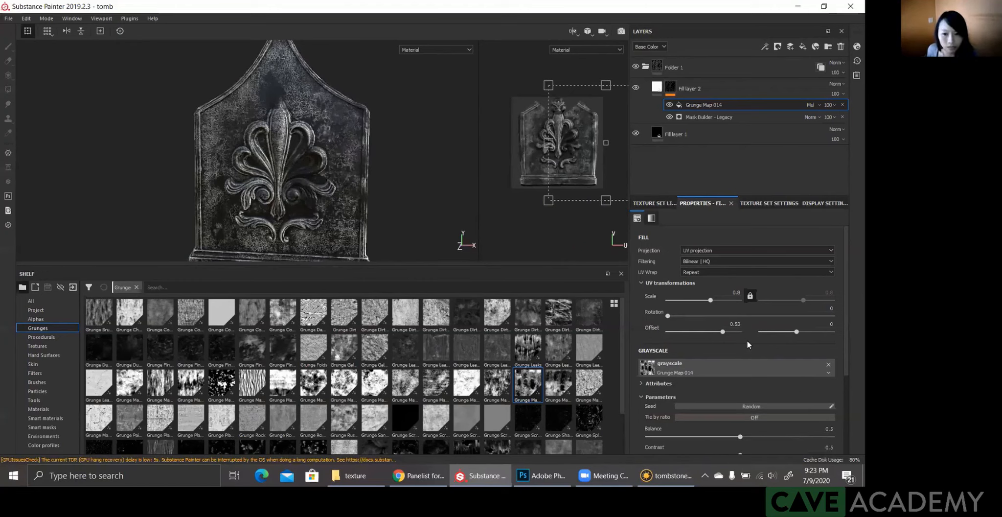
drag(723, 331, 724, 333)
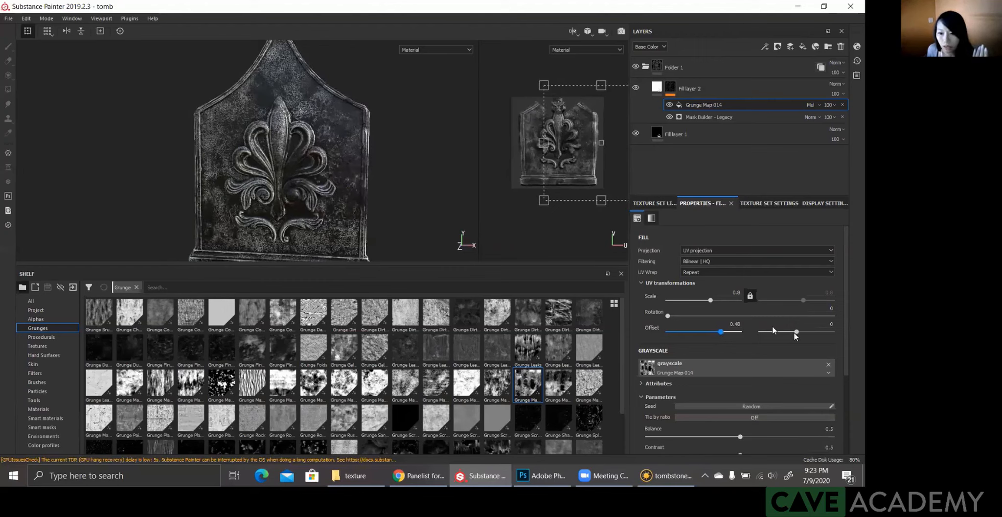
drag(796, 332, 778, 334)
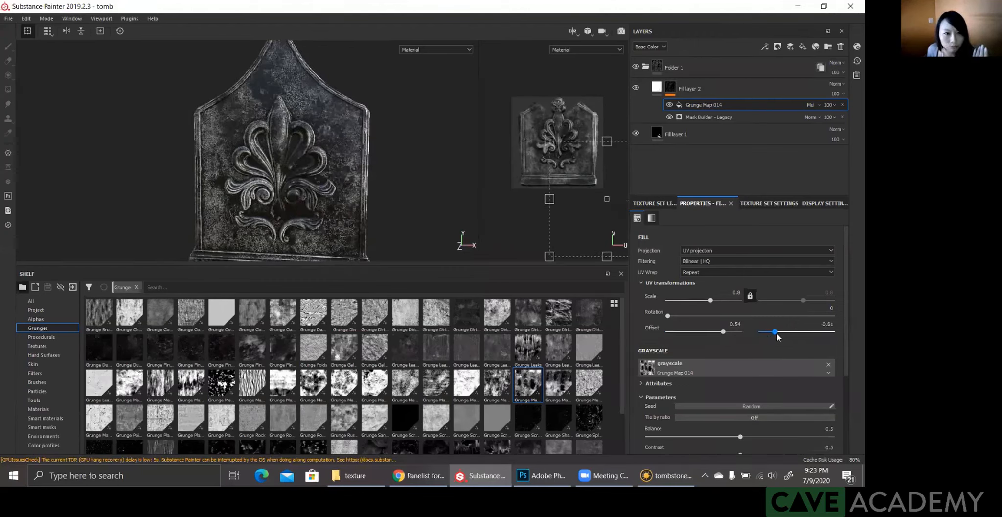
click(717, 335)
drag(718, 334, 716, 334)
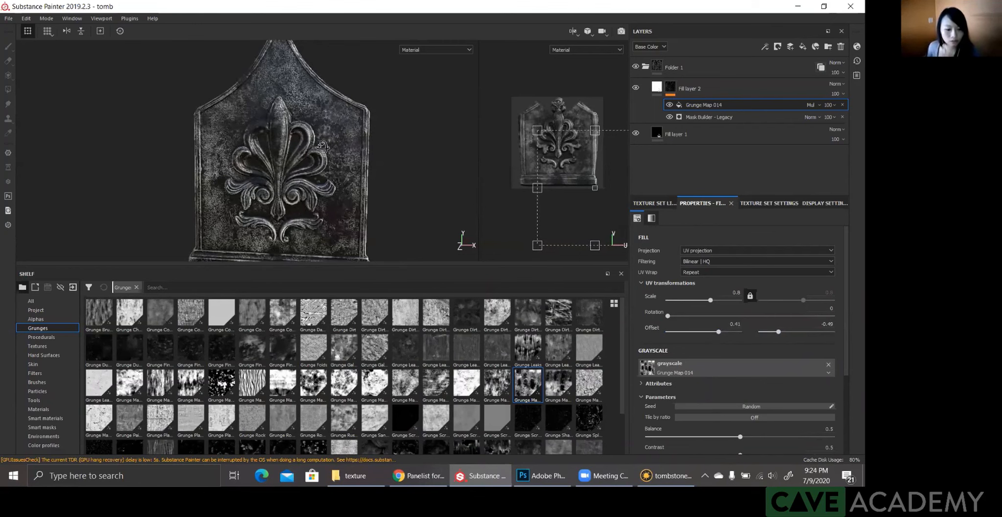
alt+drag(250, 148, 266, 167)
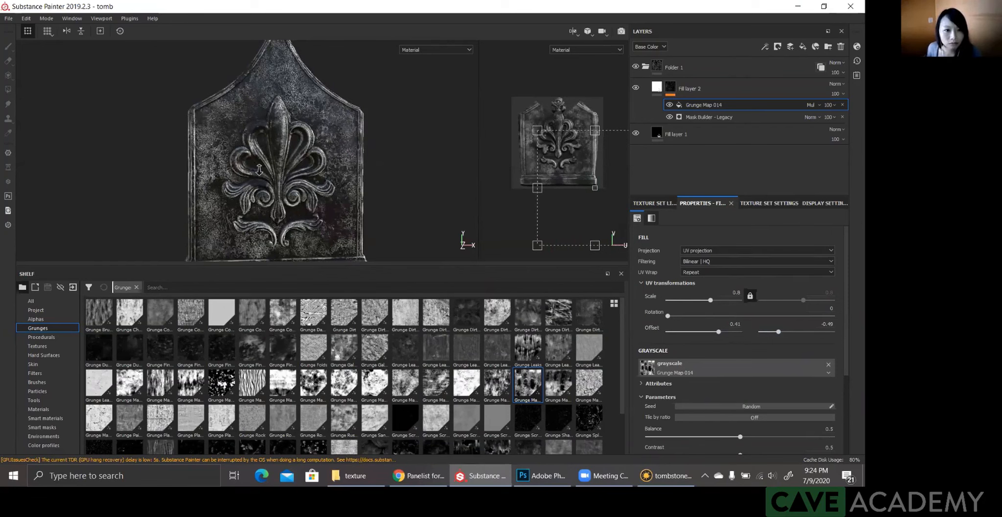
alt+right_drag(259, 170, 288, 171)
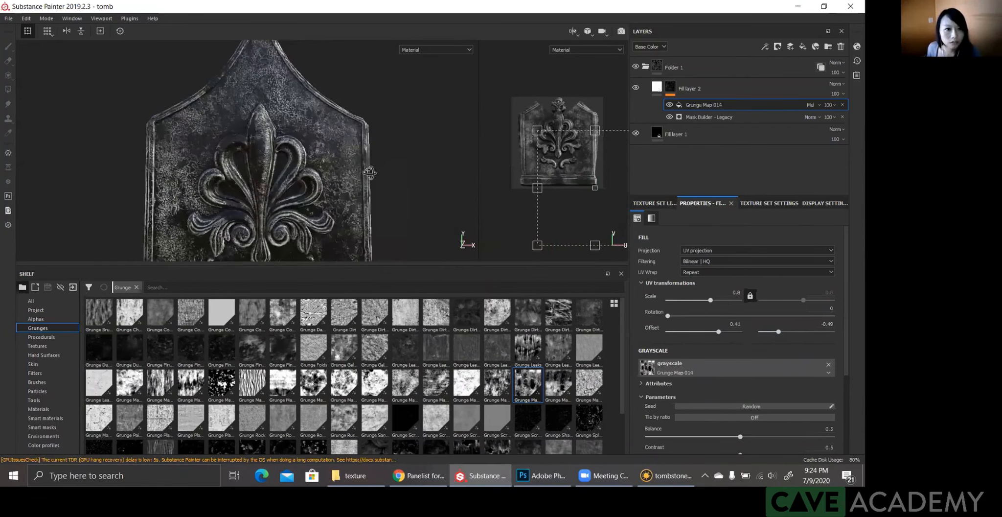
alt+drag(369, 172, 275, 167)
alt+right_drag(295, 175, 277, 182)
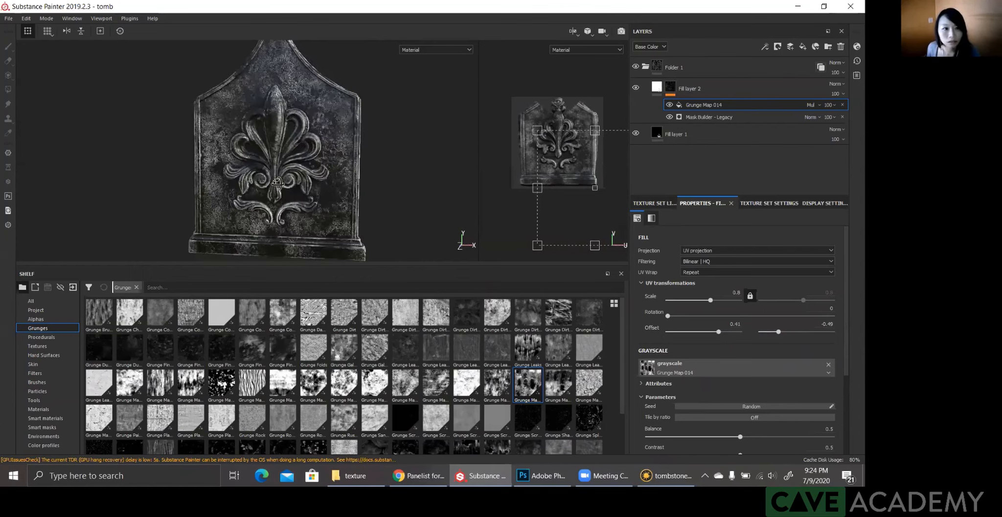
Step: Reposition Grunge Map 014 with a horizontal offset of 0.67 and a vertical offset of -0.95, and check it on the tombstone
alt+drag(278, 182, 291, 181)
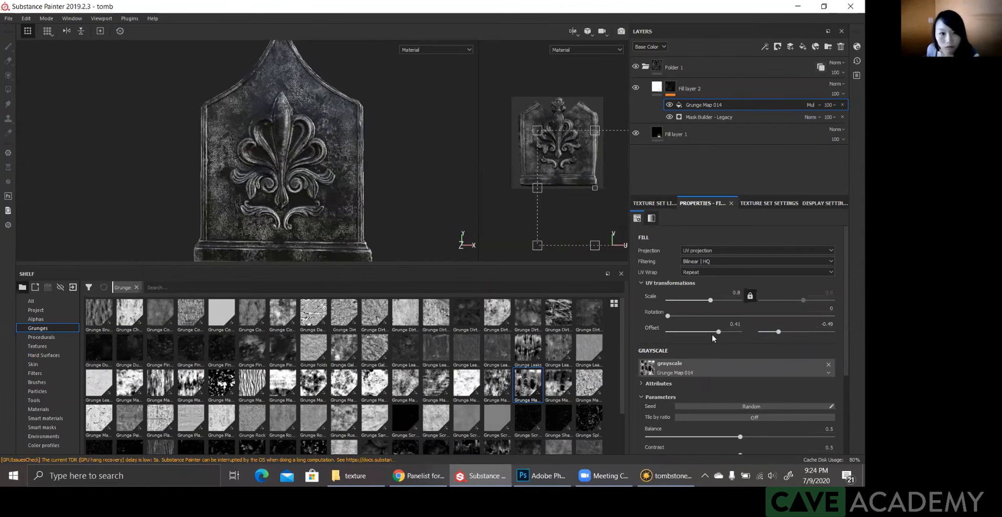
drag(717, 335, 713, 335)
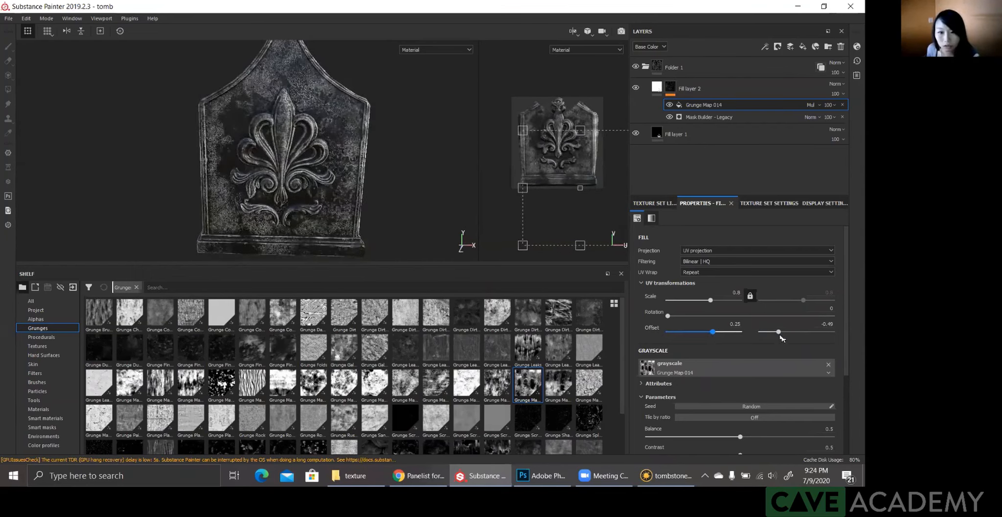
key(ctrl+z)
drag(796, 332, 717, 335)
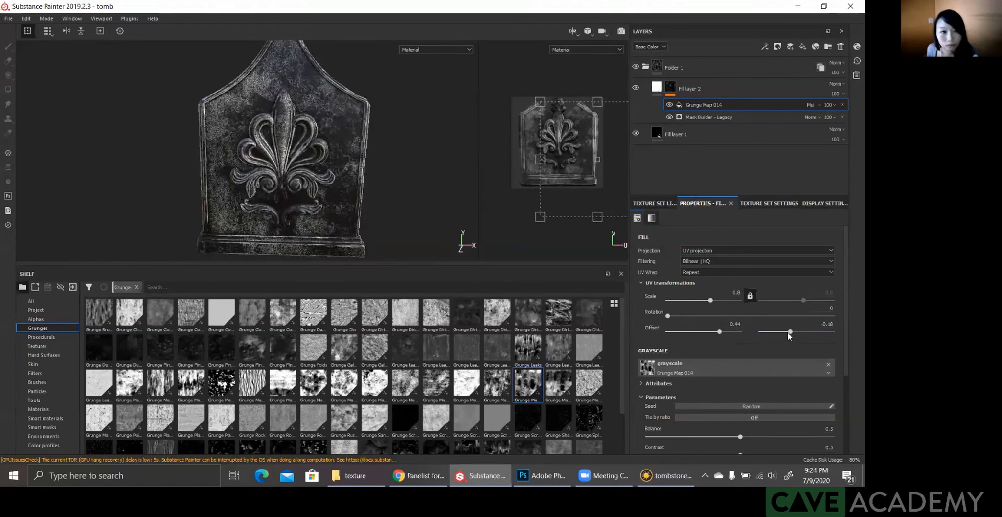
drag(781, 333, 728, 334)
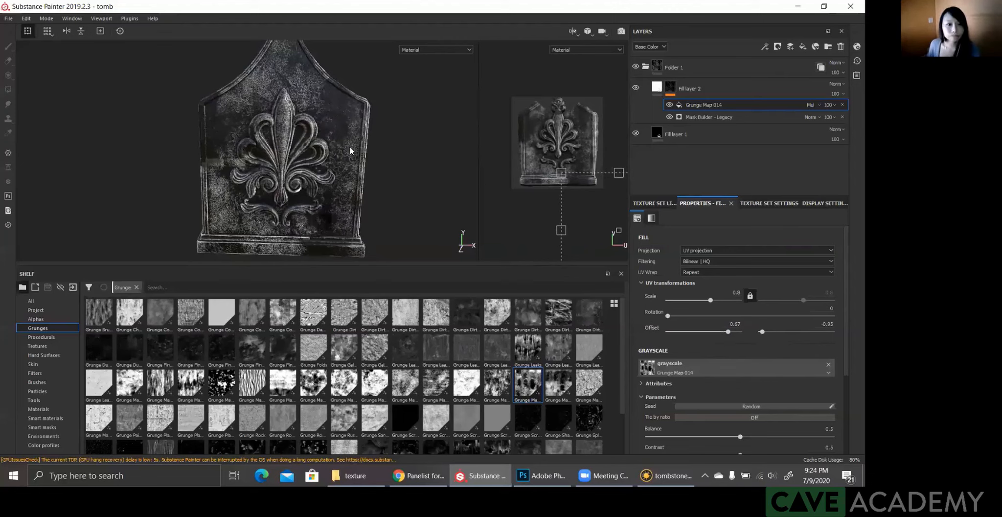
scroll(351, 151, up, 2)
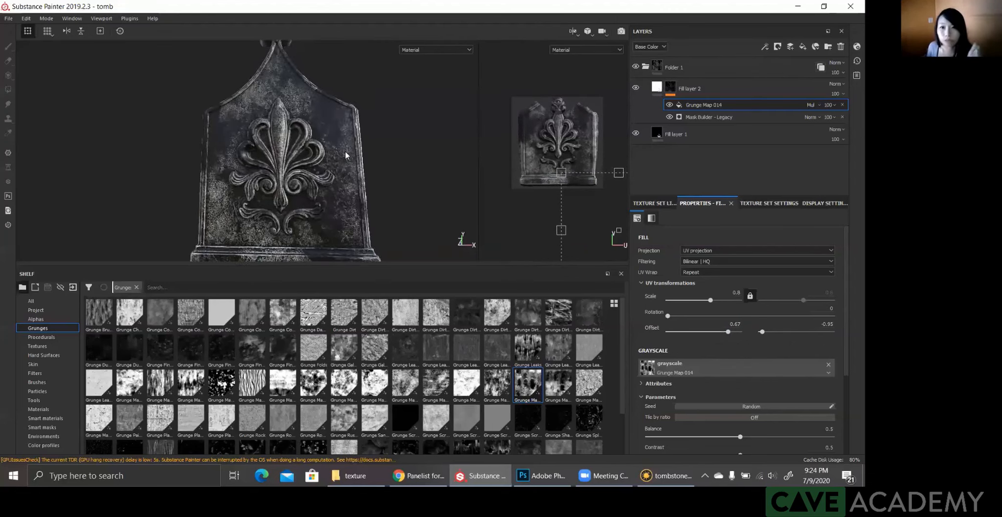
scroll(346, 155, down, 2)
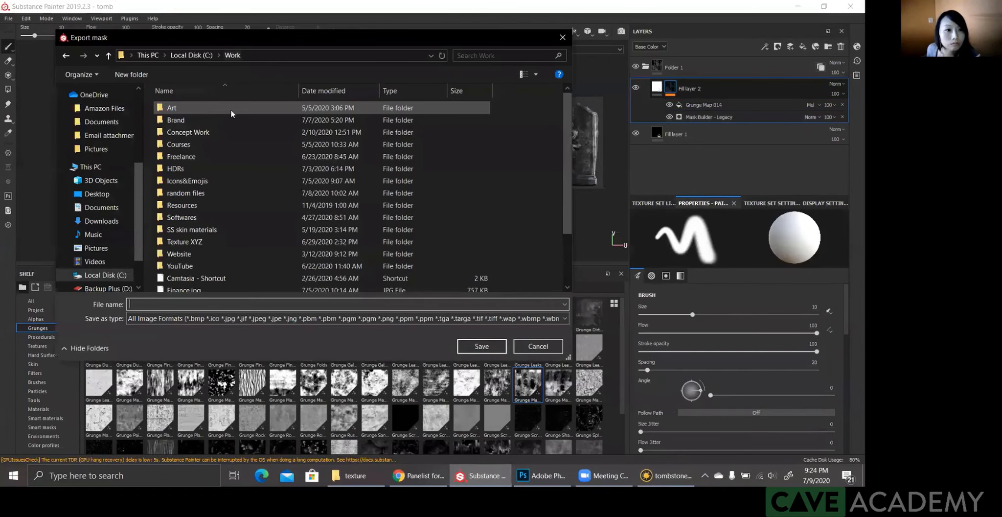
double_click(211, 121)
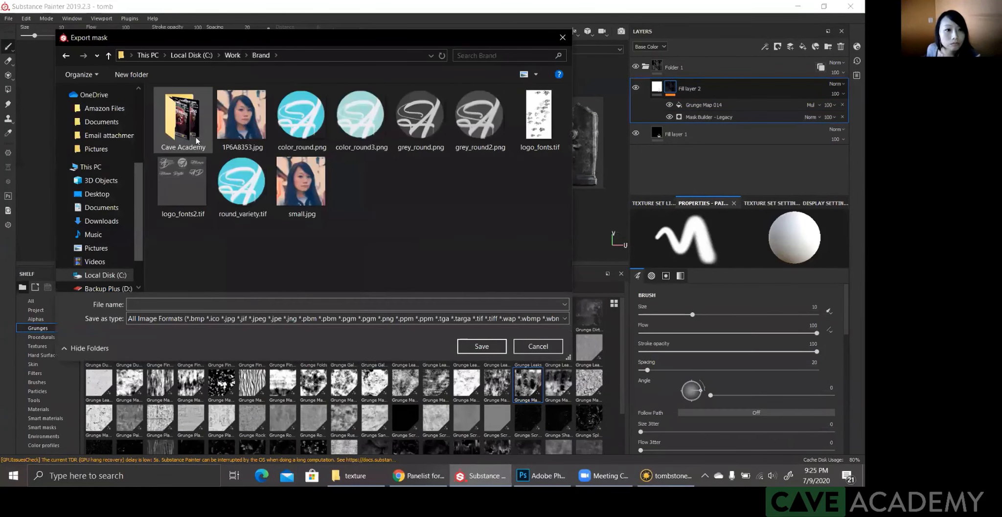
double_click(184, 123)
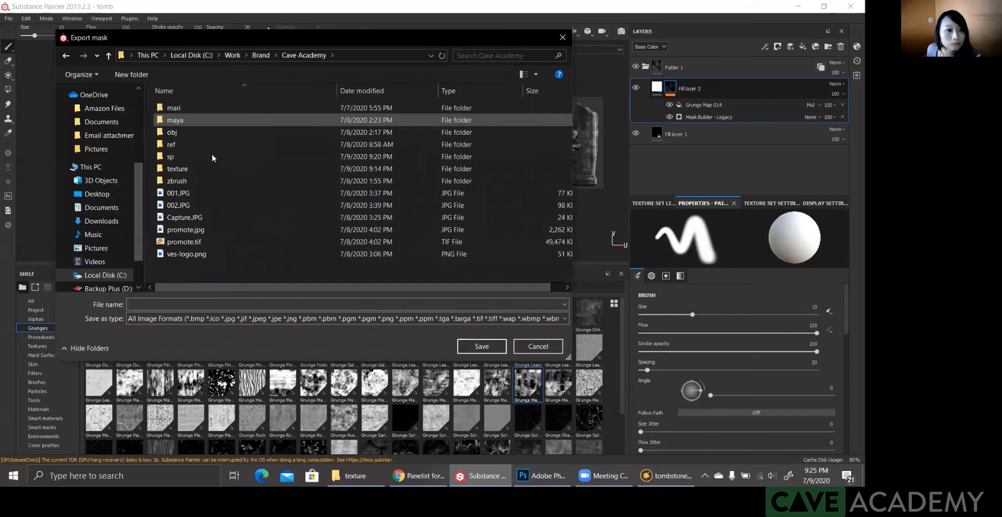
double_click(212, 155)
click(198, 305)
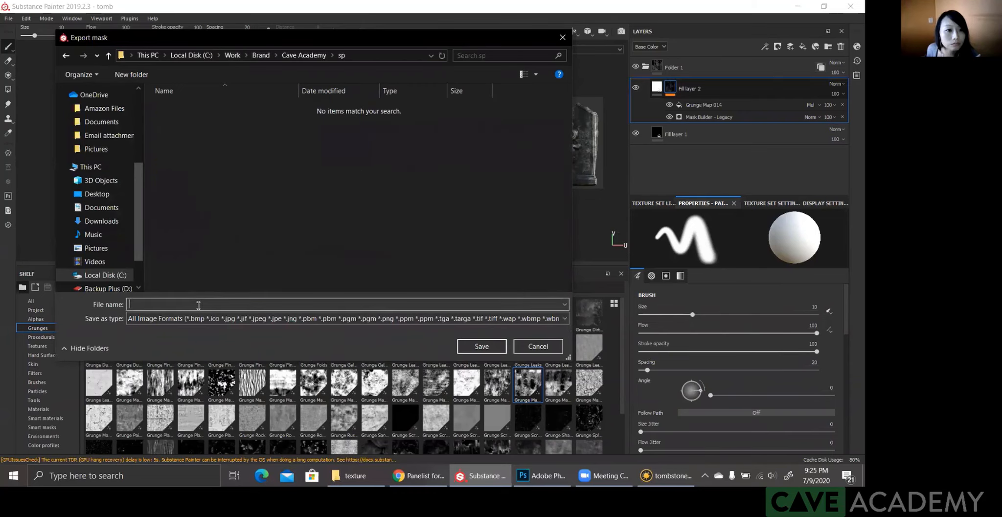
text(00)
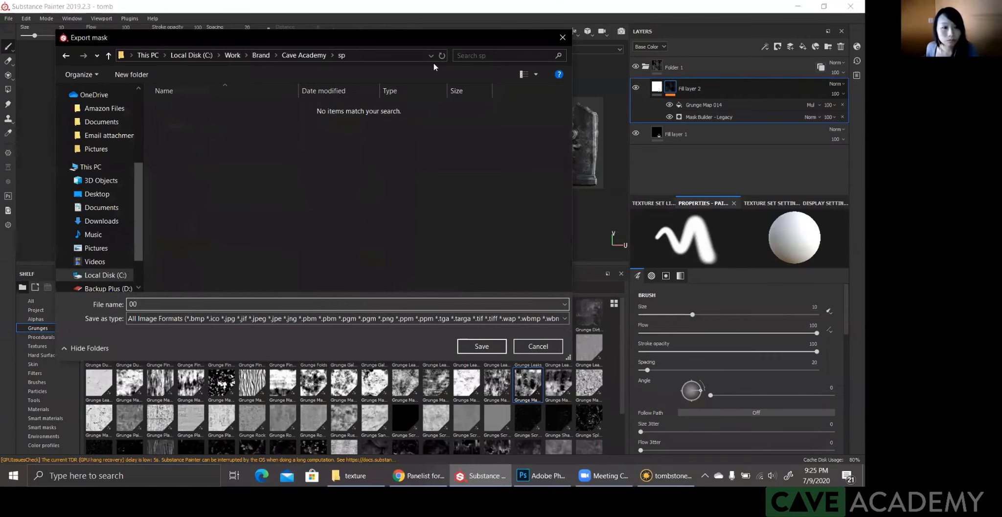
drag(448, 39, 350, 89)
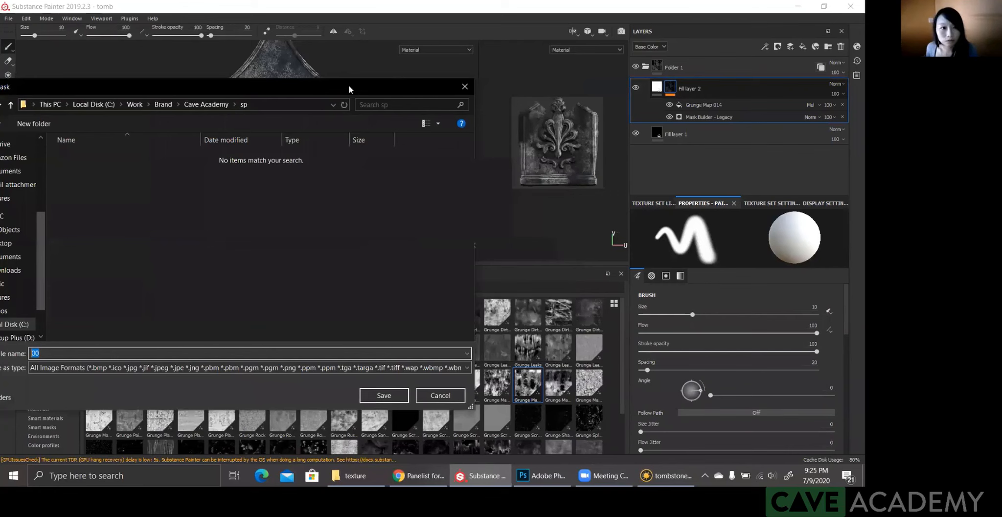
click(511, 87)
Step: Check the active texture set, and export Fill layer 2's mask as yellow.1001.tif into the Work > Brand > Cave Academy > sp folder
click(656, 204)
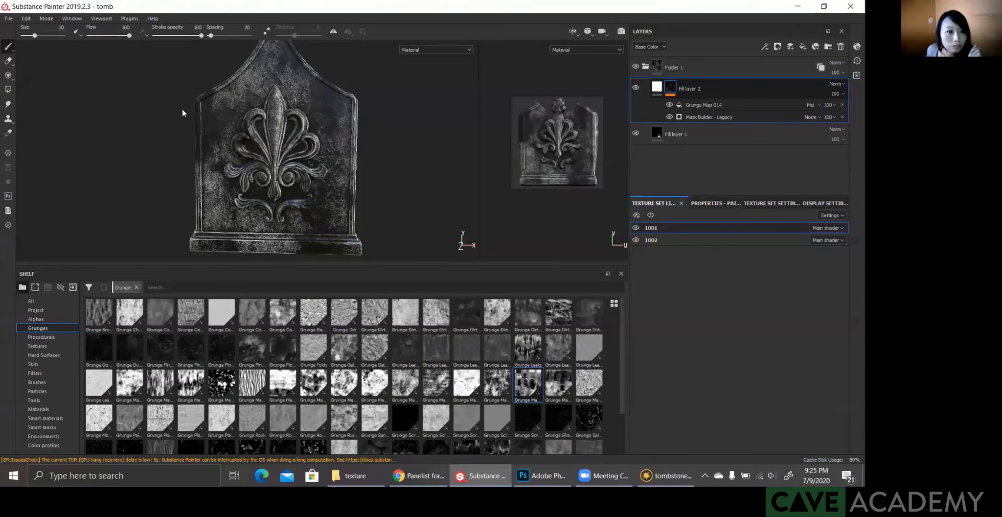
right_click(670, 86)
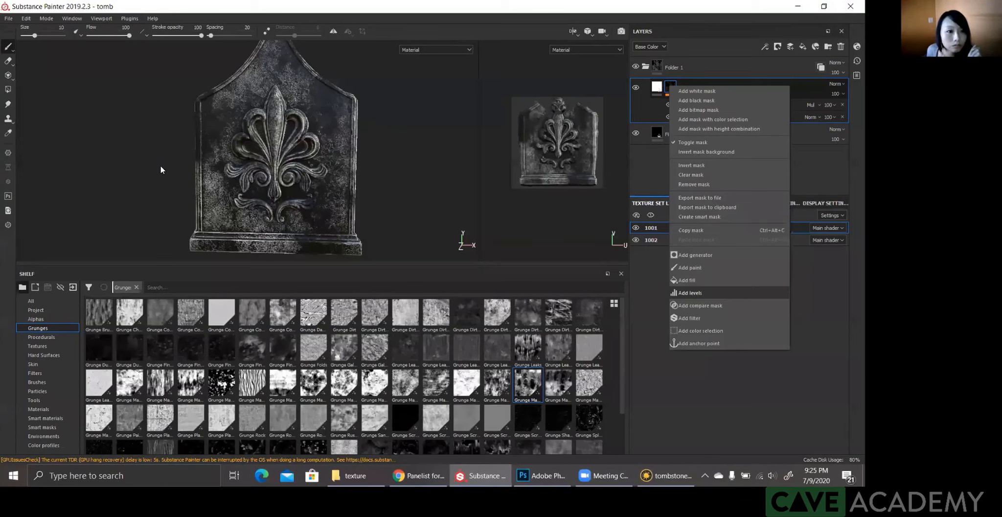
click(700, 197)
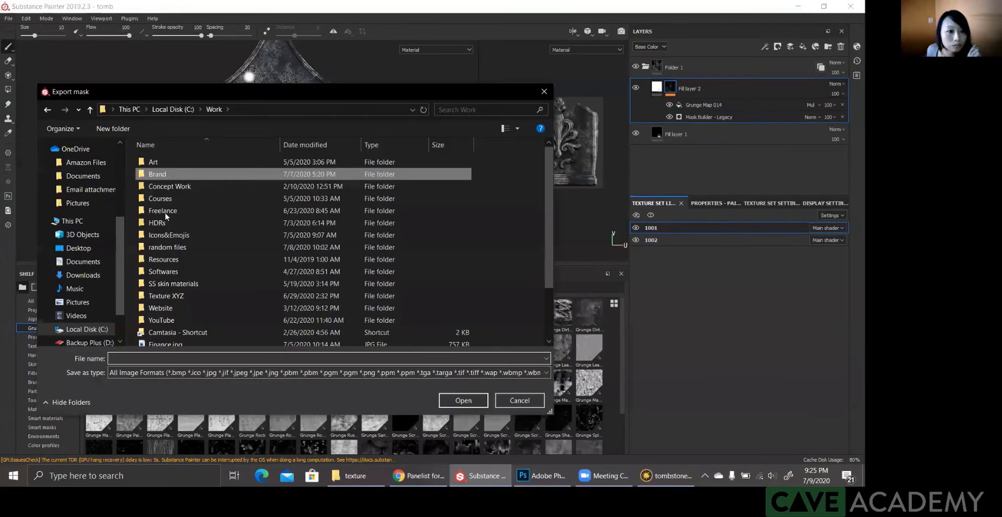
double_click(159, 173)
double_click(164, 173)
double_click(152, 210)
click(191, 355)
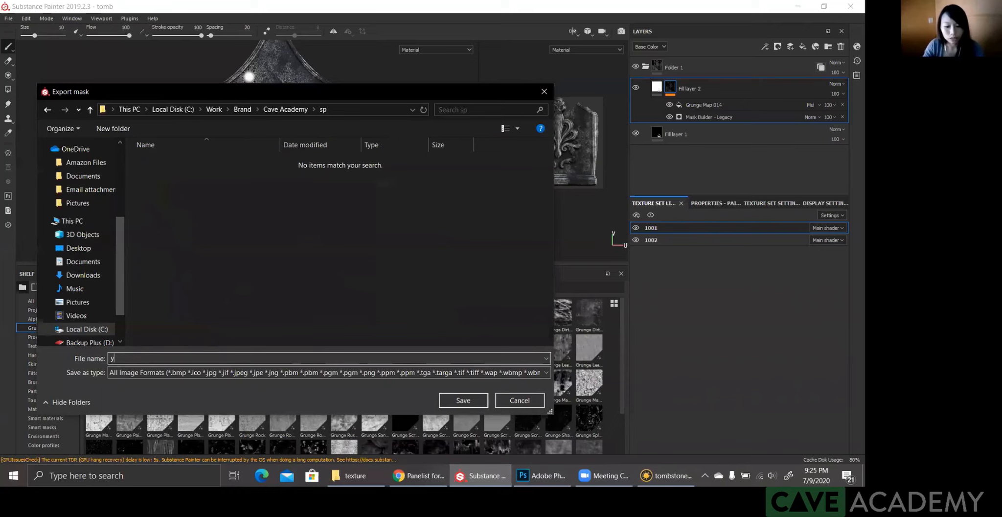
text(yellow.)
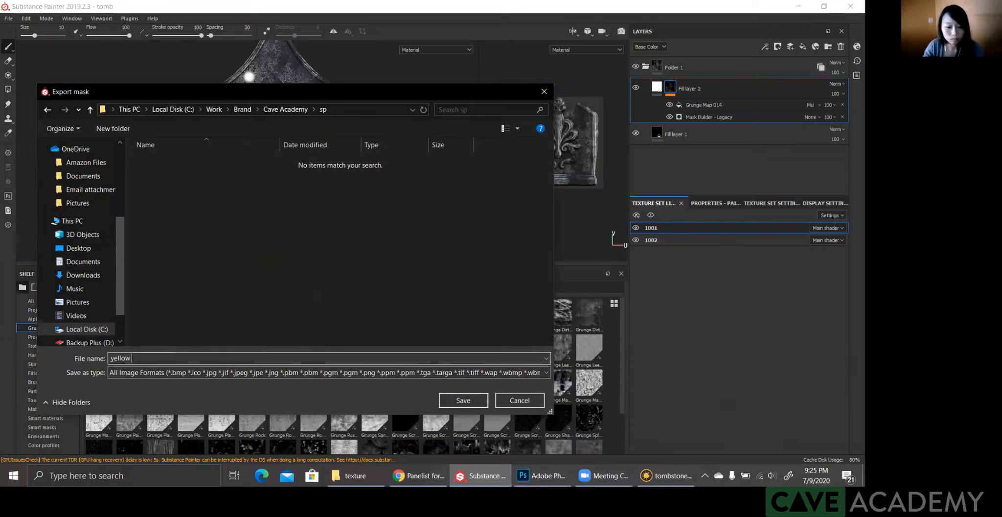
text(1001.tif)
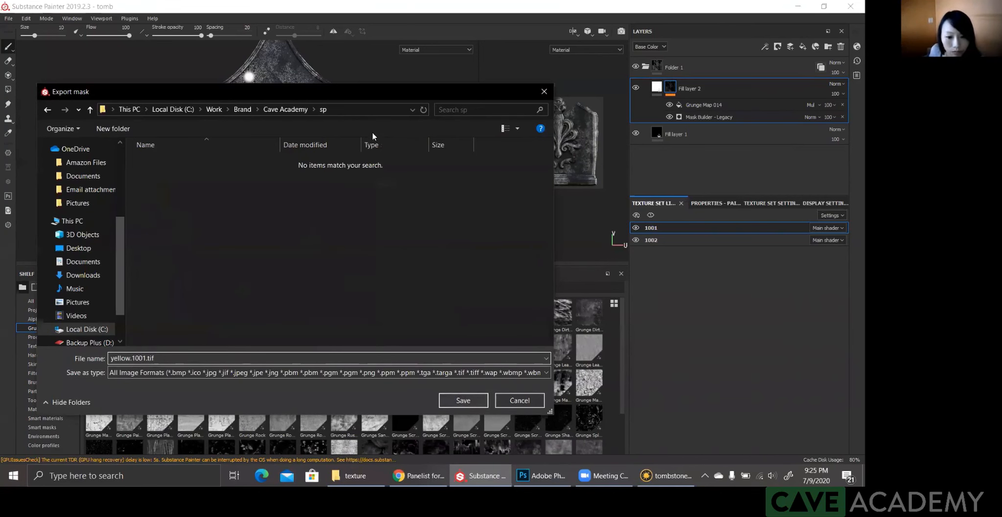
key(Return)
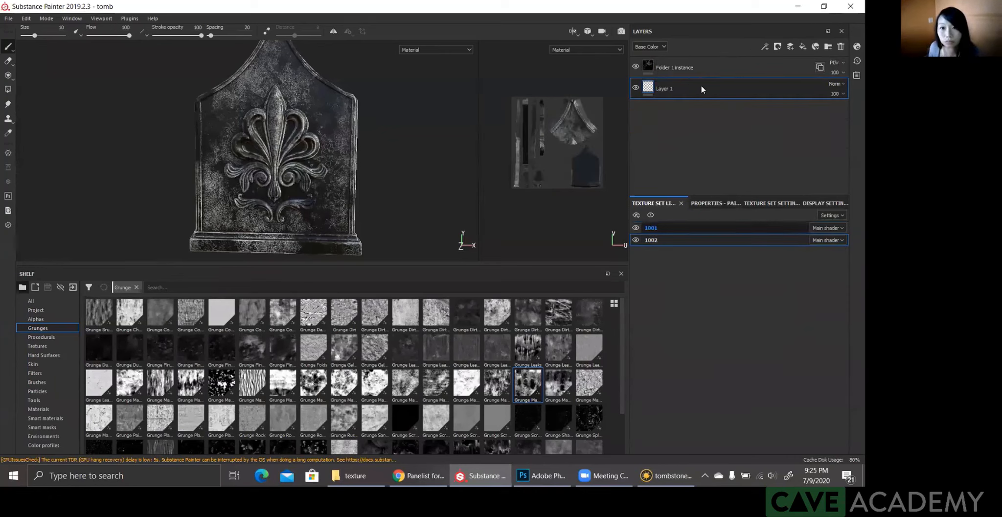
Step: Replace the folder instance in texture set 1002 with a copy of Folder 1 and view the options of Fill layer 2's mask
click(688, 67)
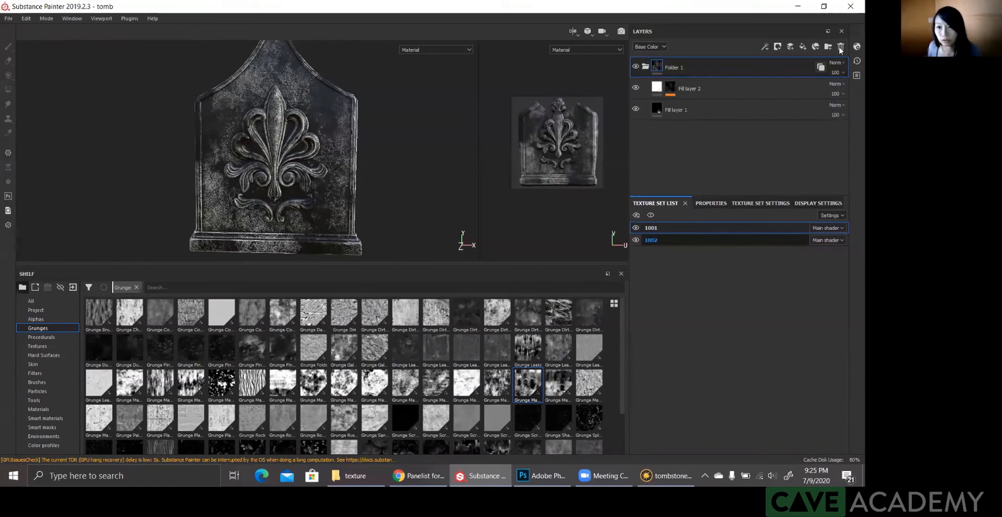
right_click(671, 89)
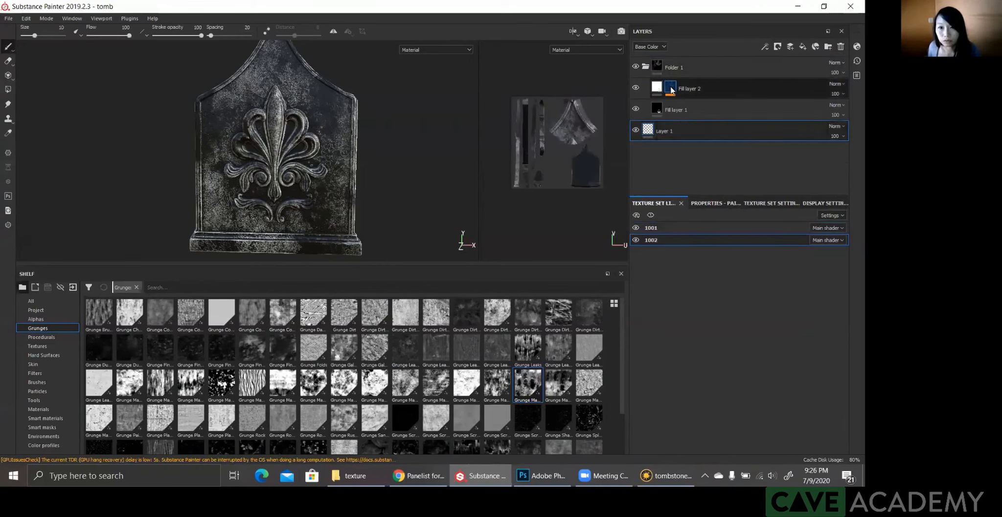
click(654, 303)
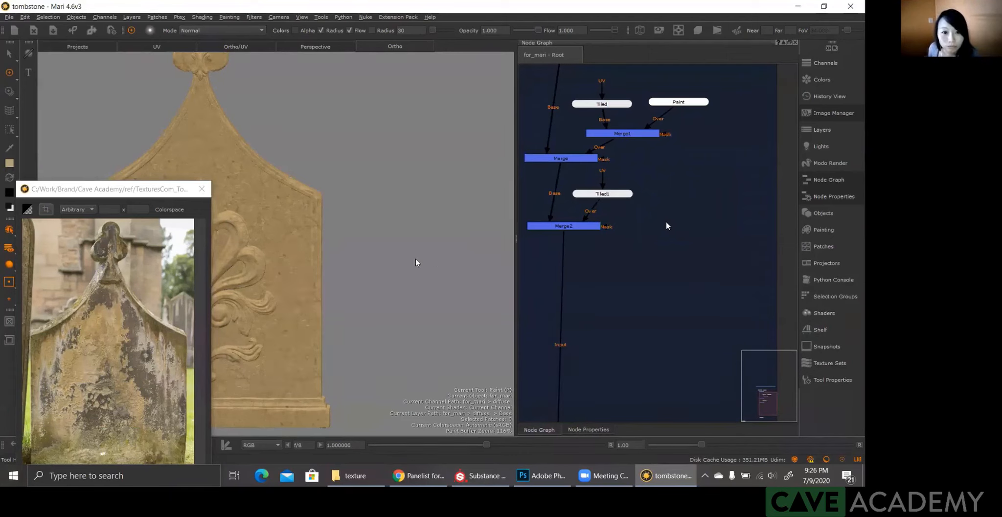
Step: In Mari, set up a new 4096 x 4096, 8-bit paint node with Raw Data and Scalar Data enabled and its colour set to black
key(p)
click(431, 285)
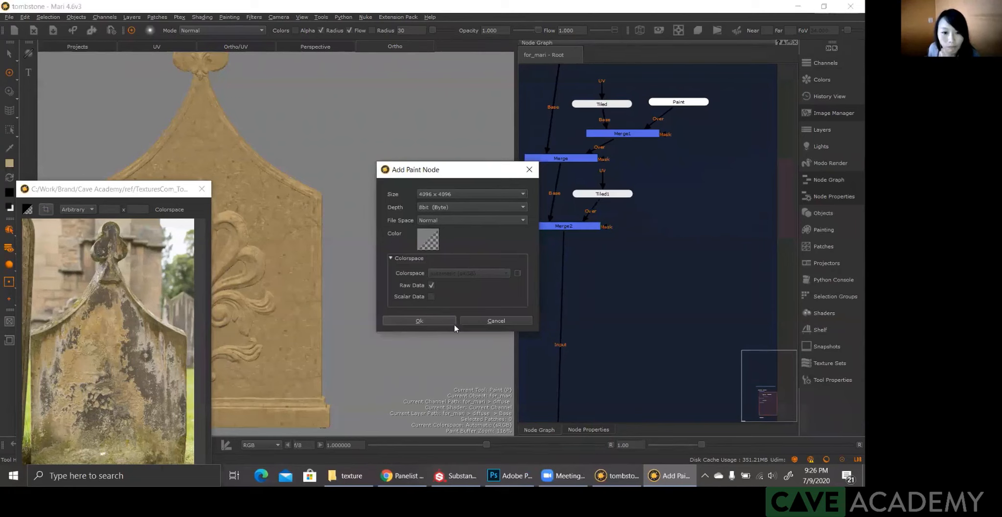
click(431, 296)
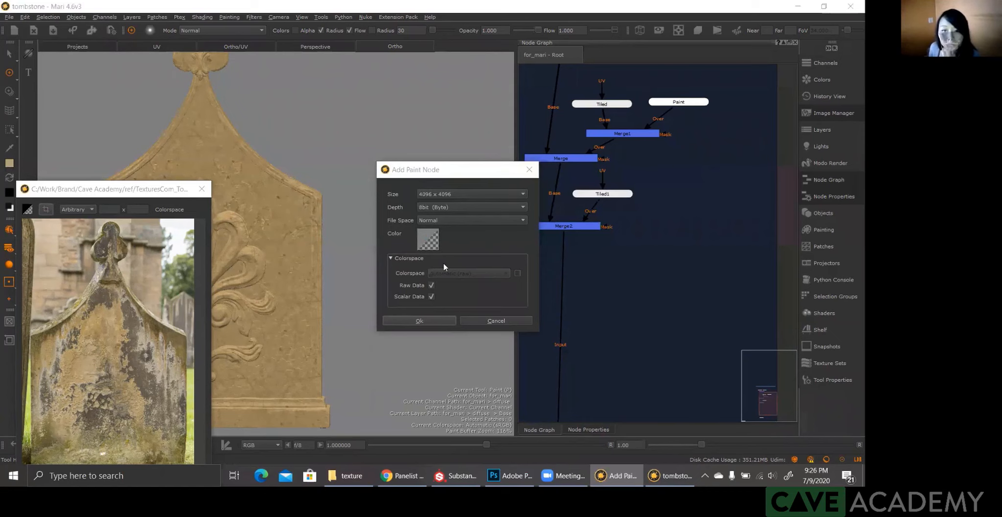
click(429, 240)
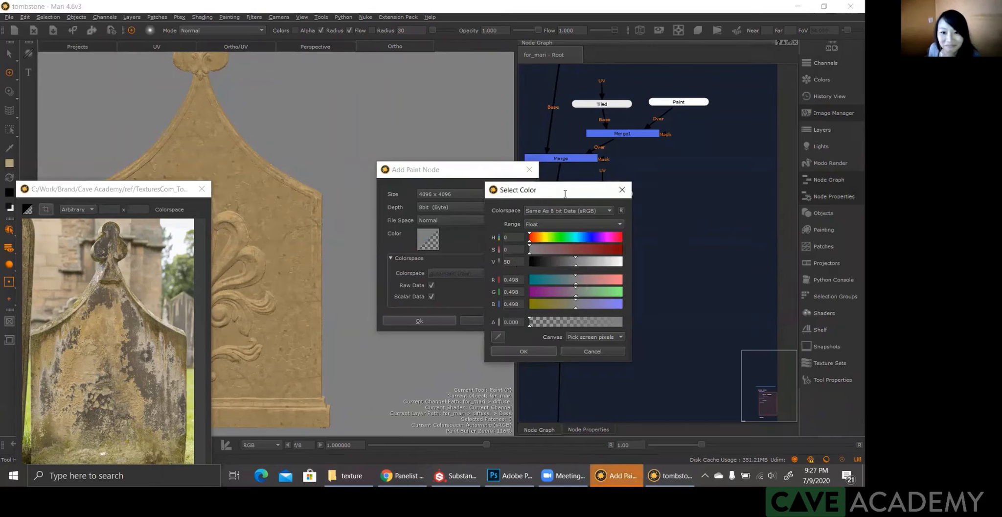
click(545, 262)
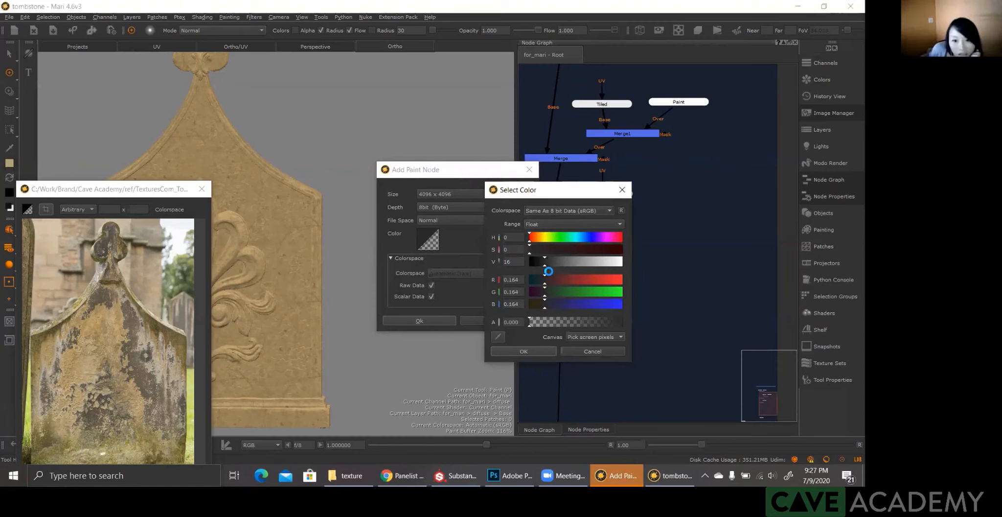
drag(546, 265, 522, 266)
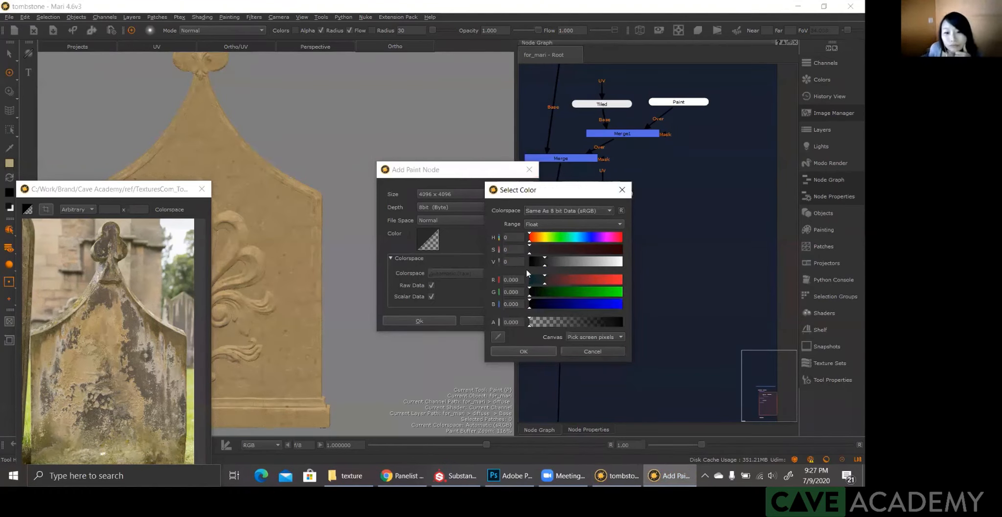
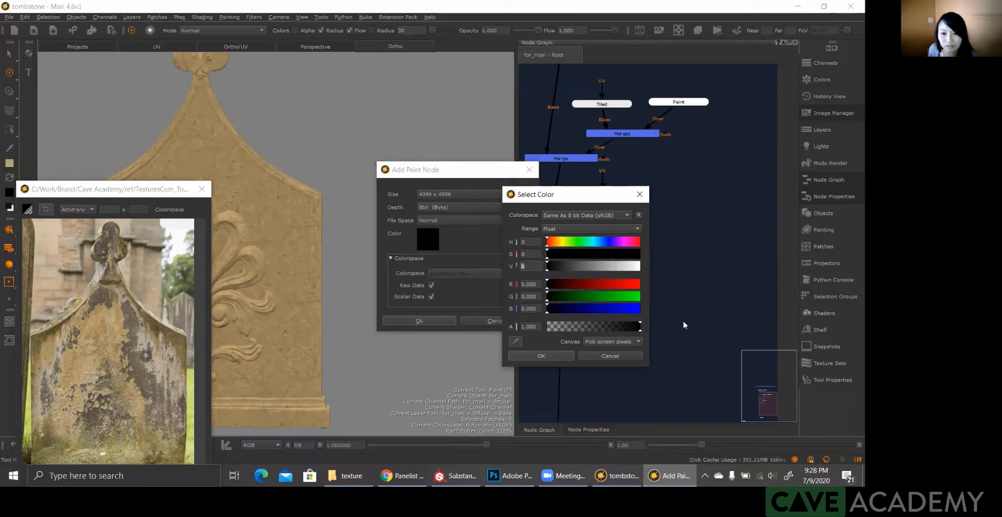
Step: Create the black scalar paint node and connect it to the Mask input of Merge2 in the node graph
click(557, 358)
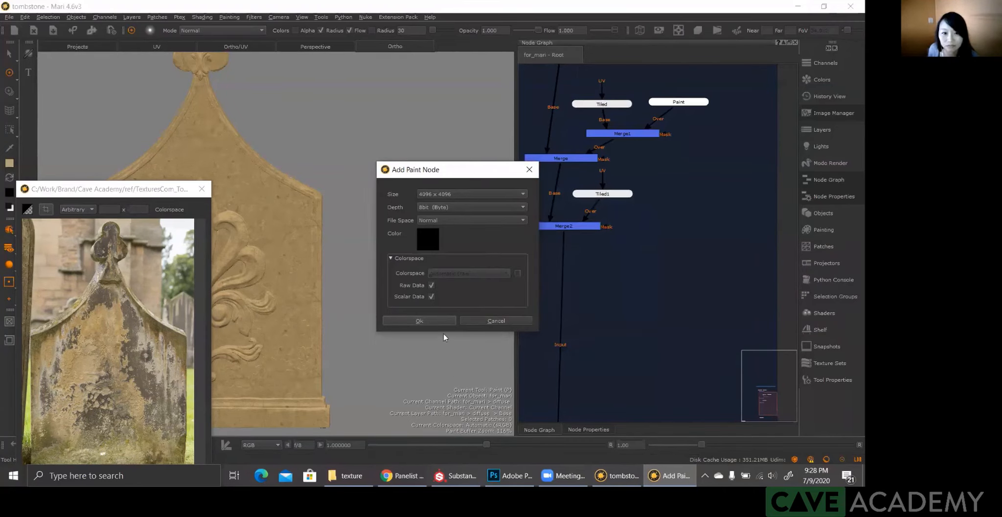
click(436, 321)
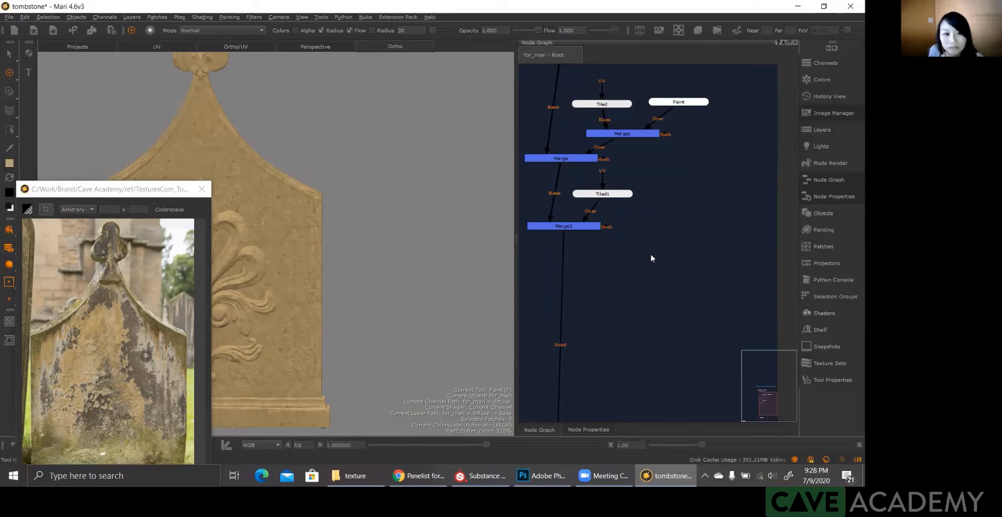
key(p)
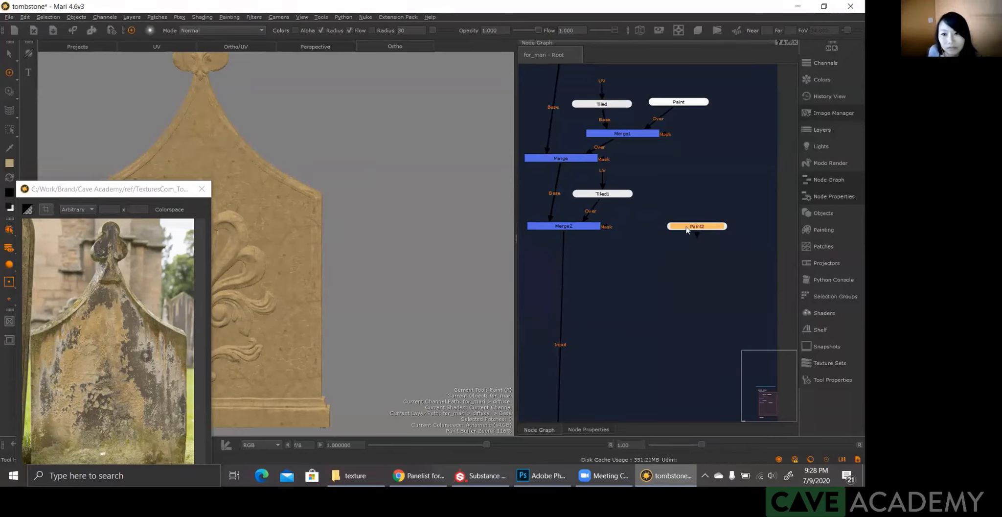
drag(605, 227, 666, 228)
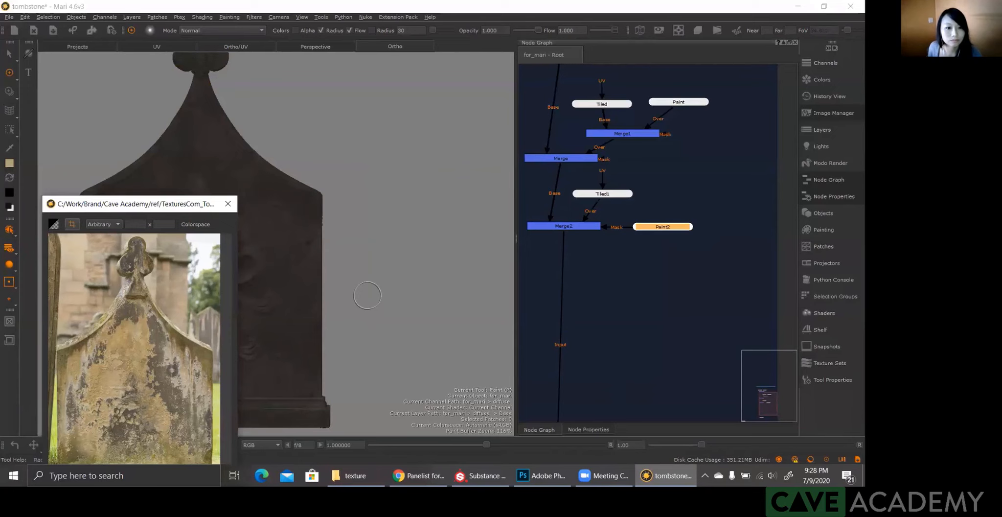
drag(653, 228, 656, 227)
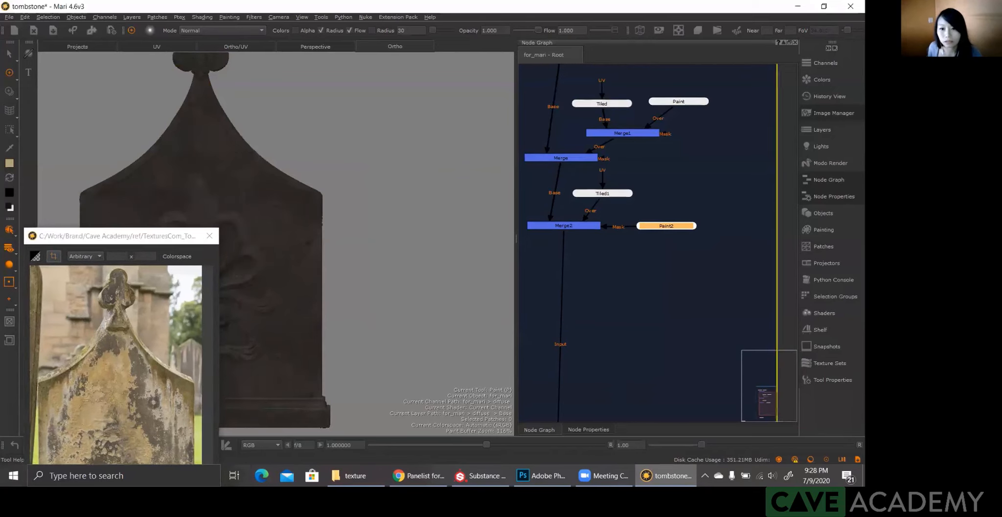
Step: Import all patches of the yellow tif sequence from Work > Brand > Cave Academy > sp into Paint2, and check the mask on the tombstone
click(352, 476)
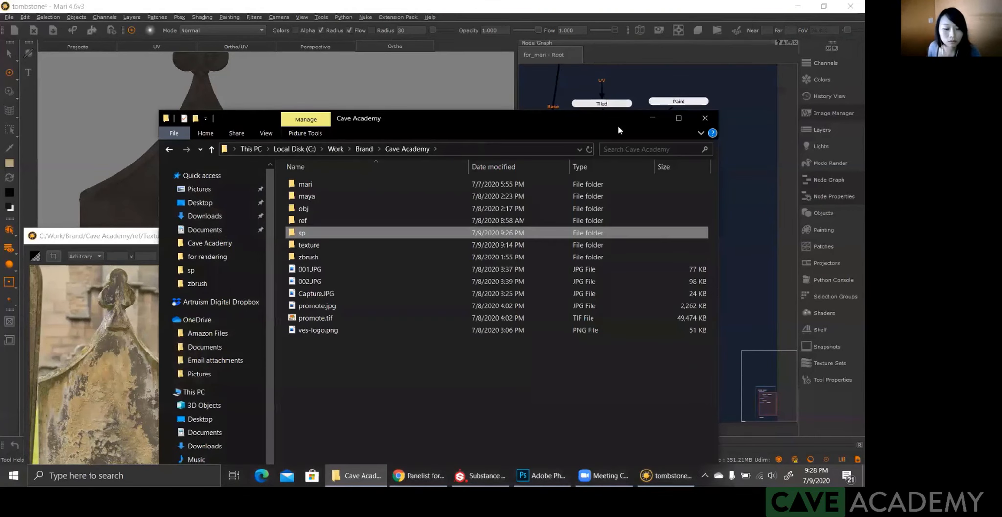
double_click(593, 229)
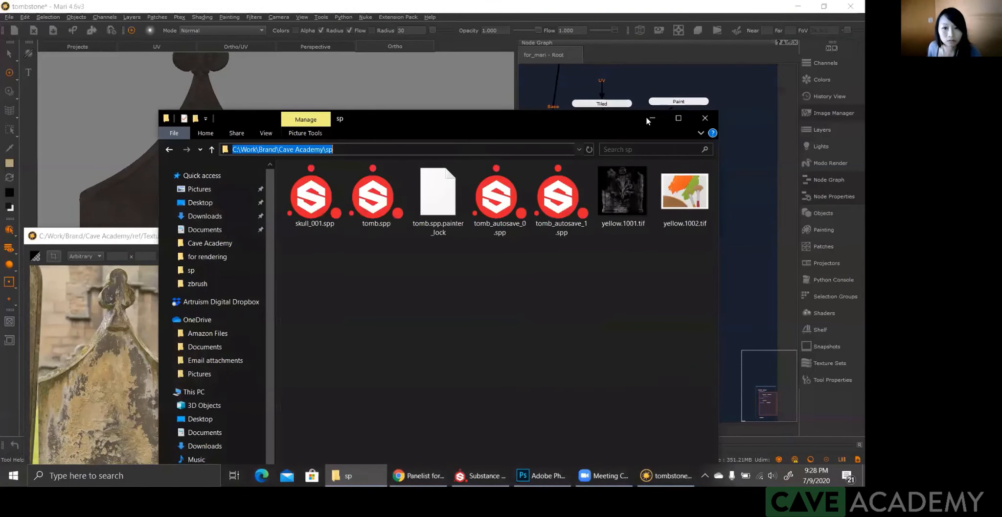
key(alt+Tab)
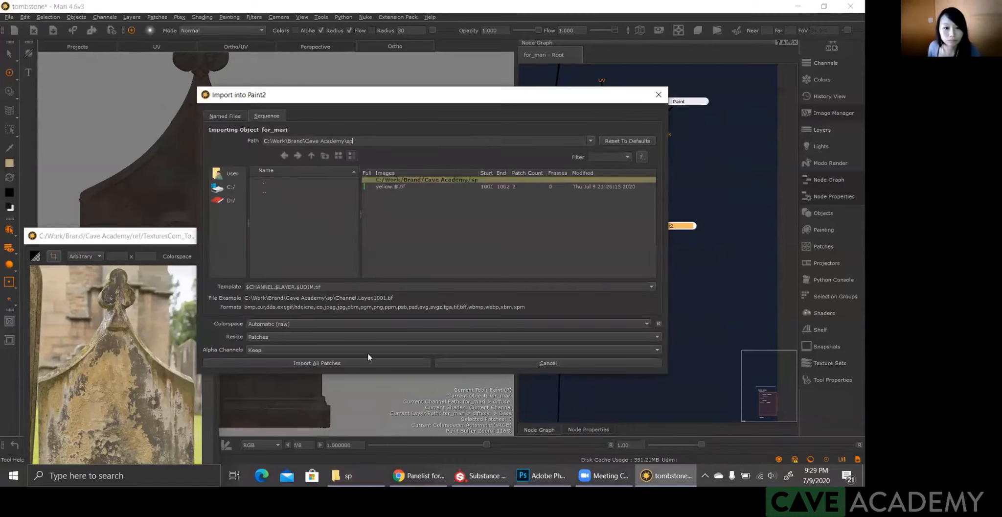
click(381, 364)
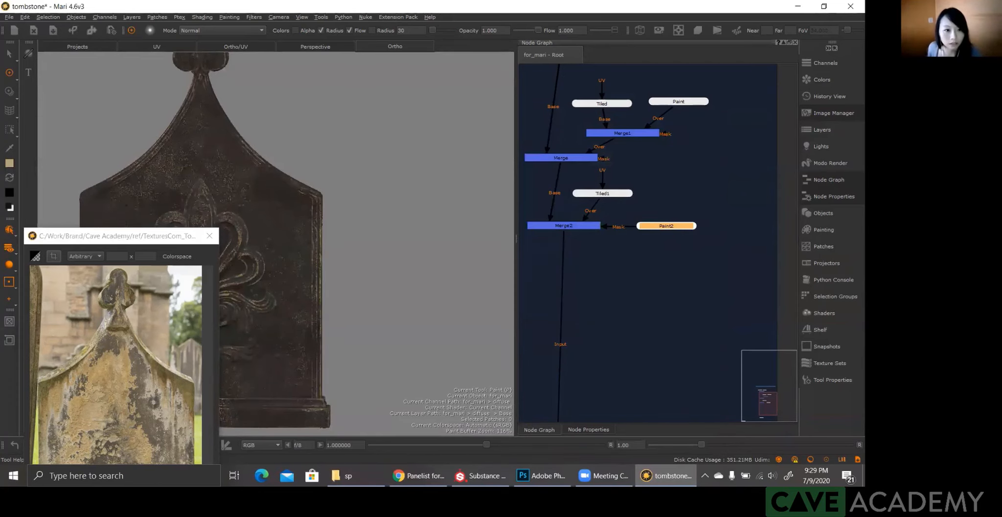
drag(128, 235, 172, 179)
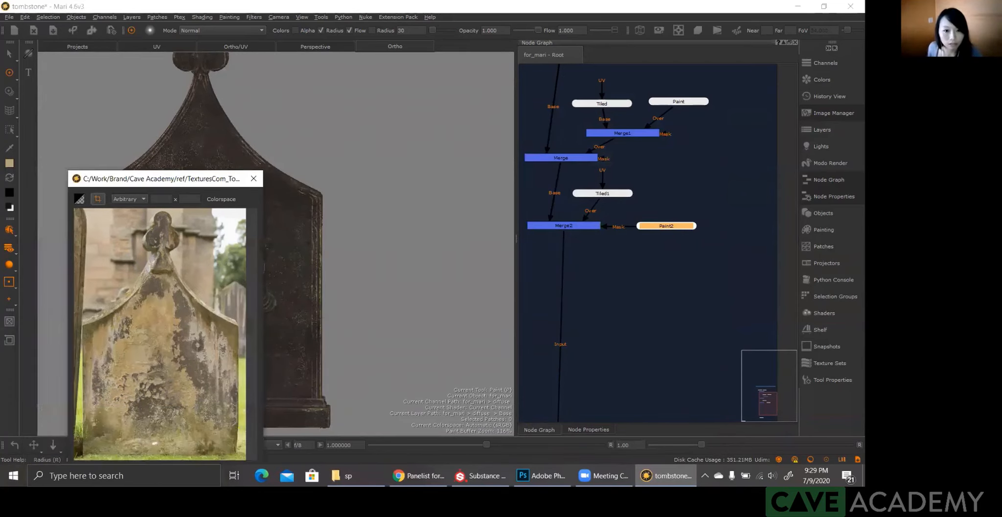
scroll(433, 265, down, 2)
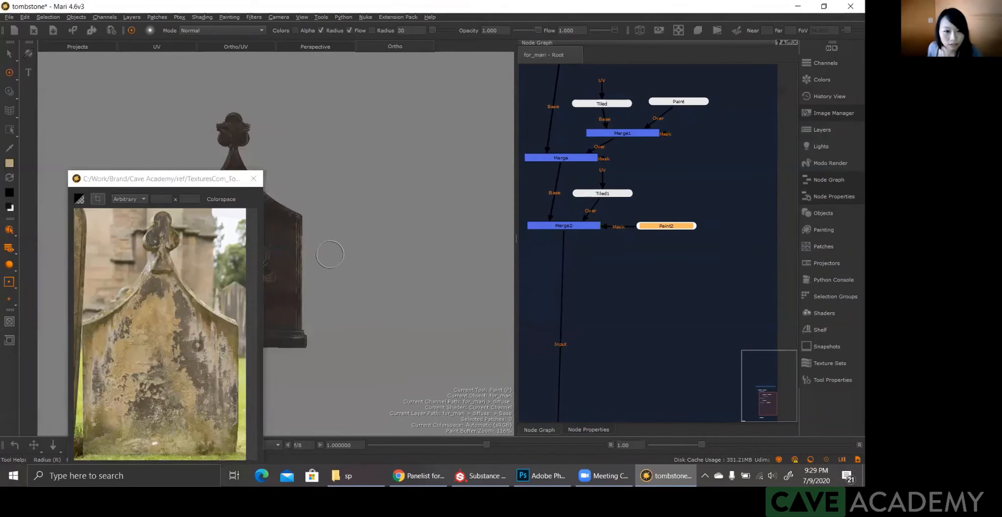
alt+middle_drag(352, 278, 401, 286)
alt+right_drag(401, 286, 373, 270)
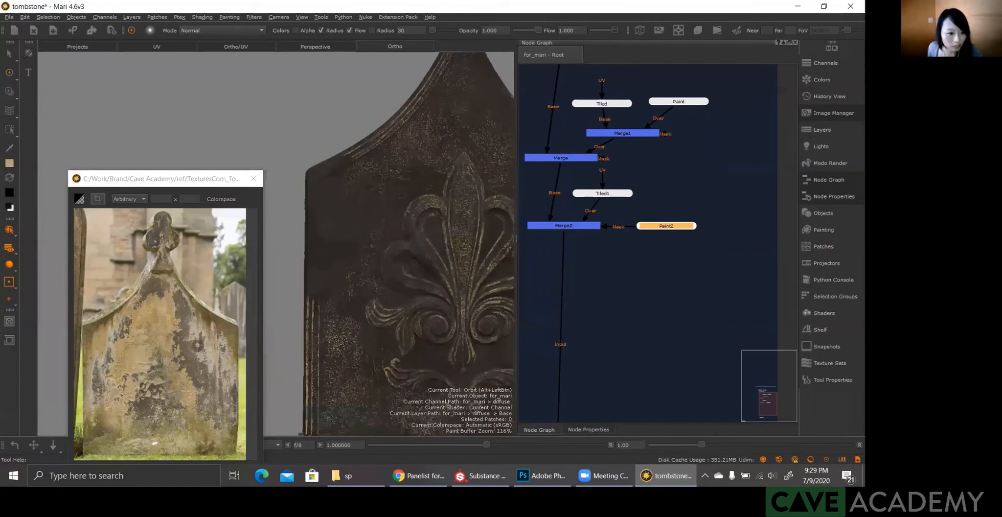
alt+right_drag(471, 172, 474, 276)
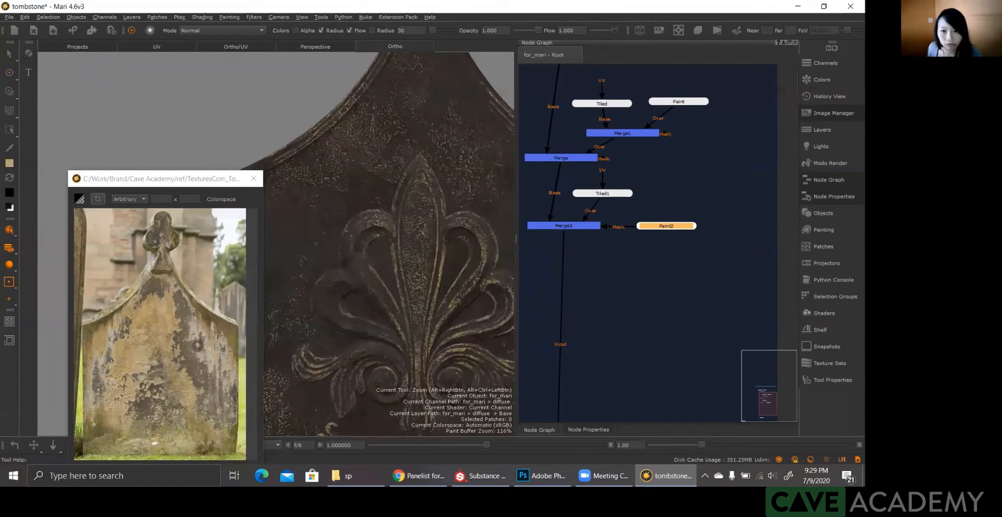
alt+drag(324, 274, 363, 274)
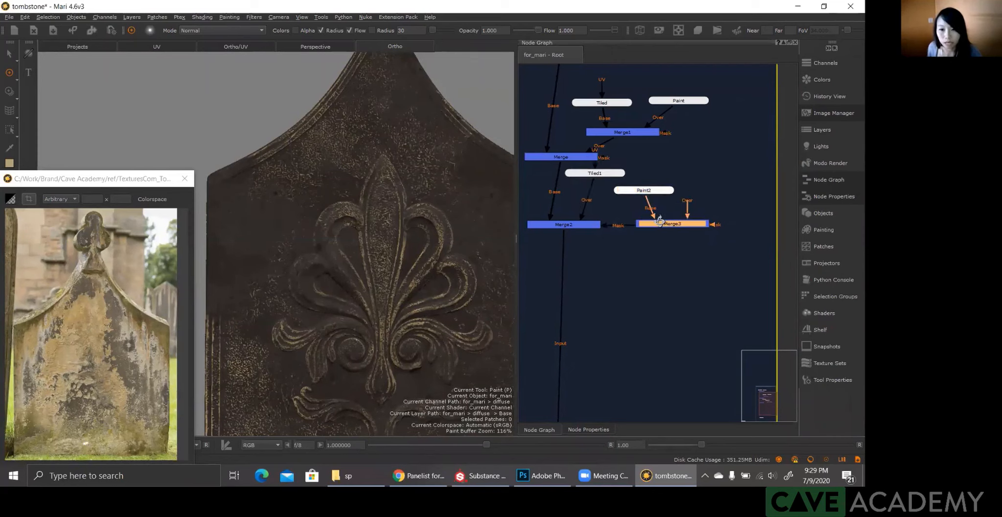
Step: Place Merge3 between Paint2 and Merge2's mask, and feed its Over input from a new 4096 x 4096, 8-bit transparent black paint node
click(711, 189)
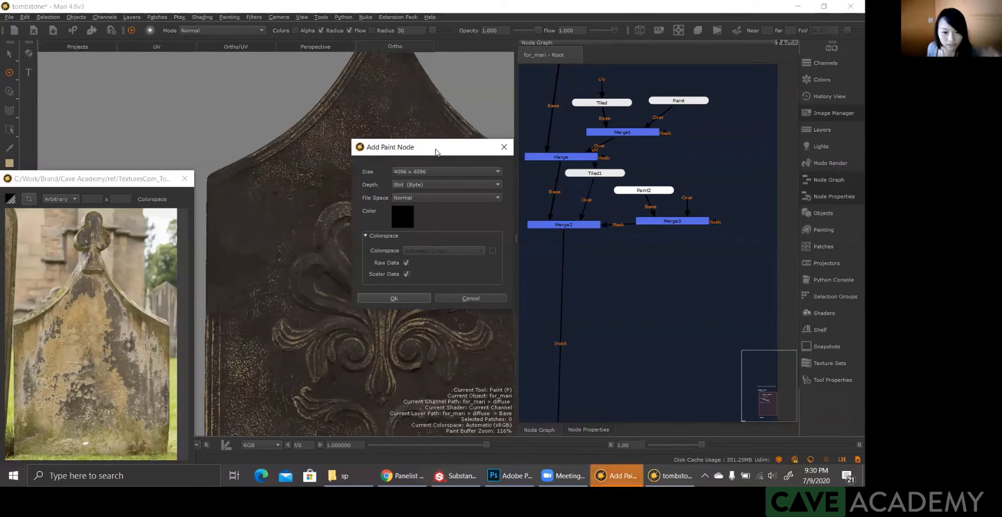
click(402, 216)
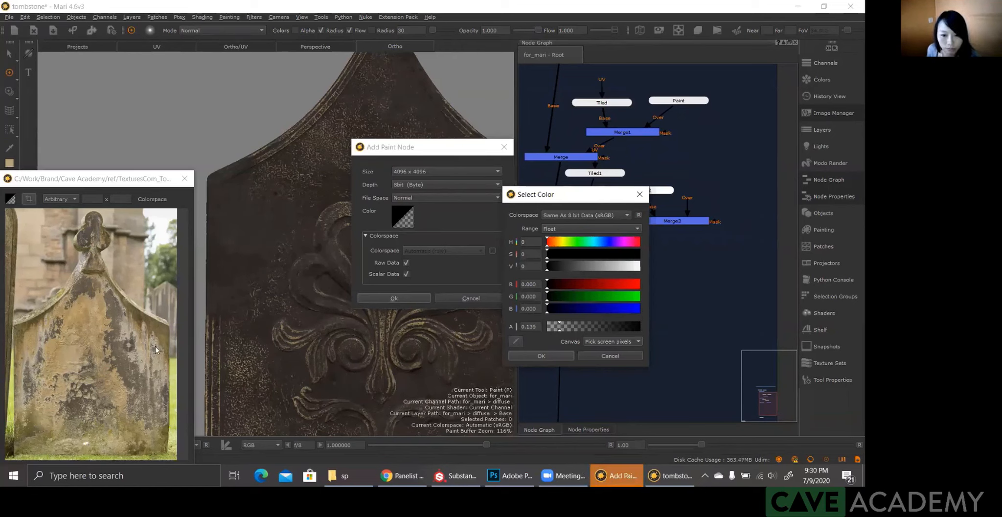
click(531, 359)
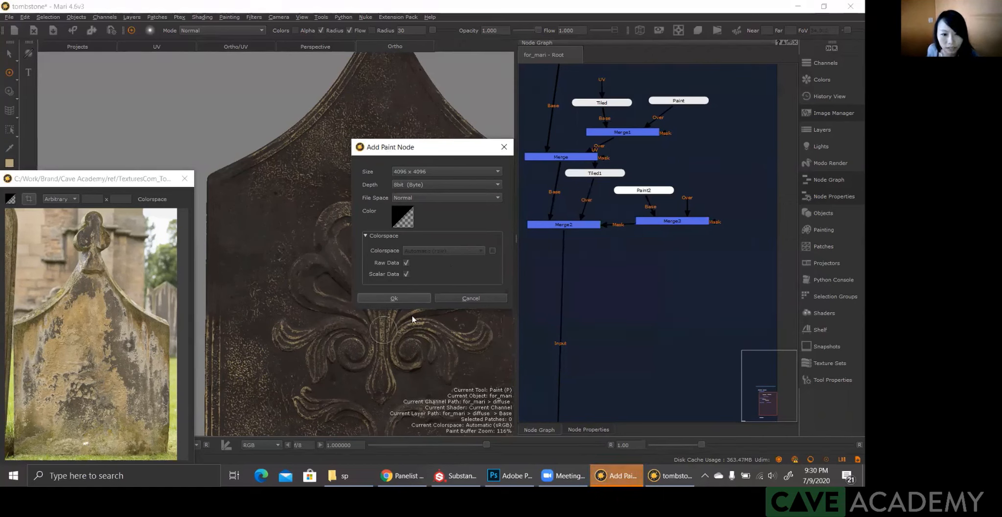
key(Return)
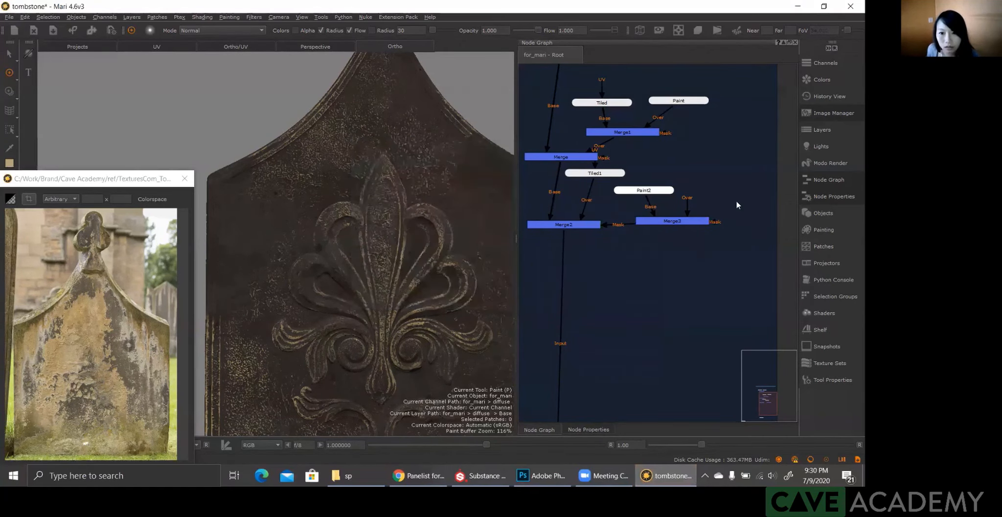
mouse_move(690, 202)
mouse_down()
mouse_move(749, 197)
mouse_move(726, 193)
mouse_up()
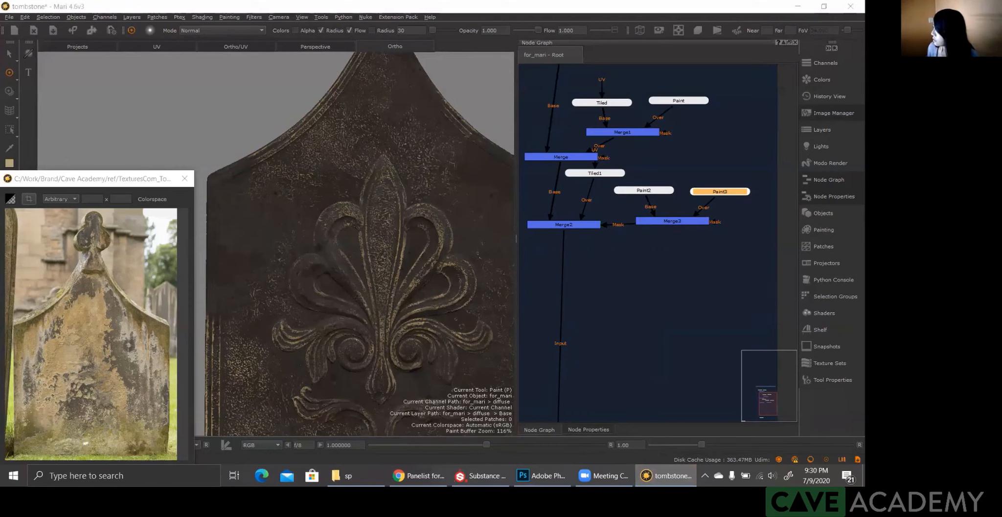
Step: Use Paint Through with the peeling-surface grunge image, and scale and position it over the upper part of the tombstone
key(c)
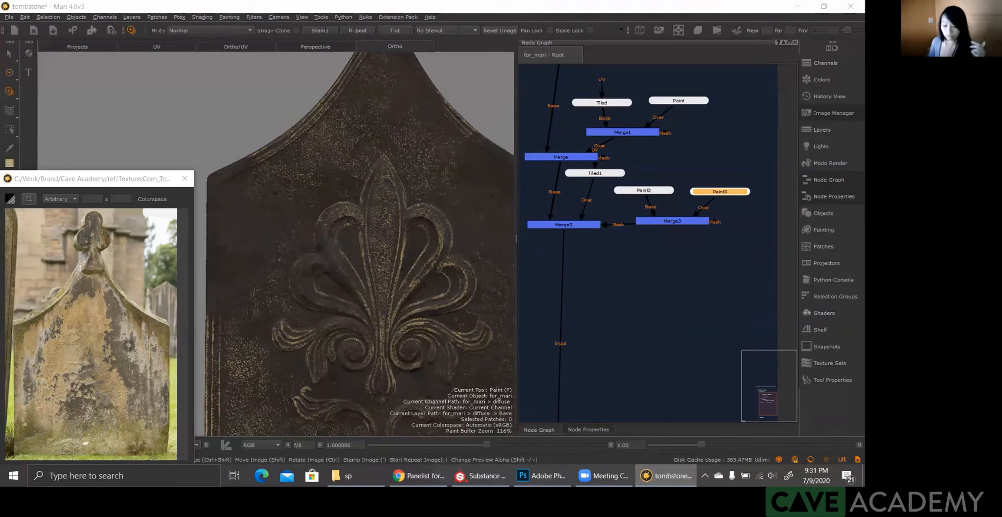
key(u)
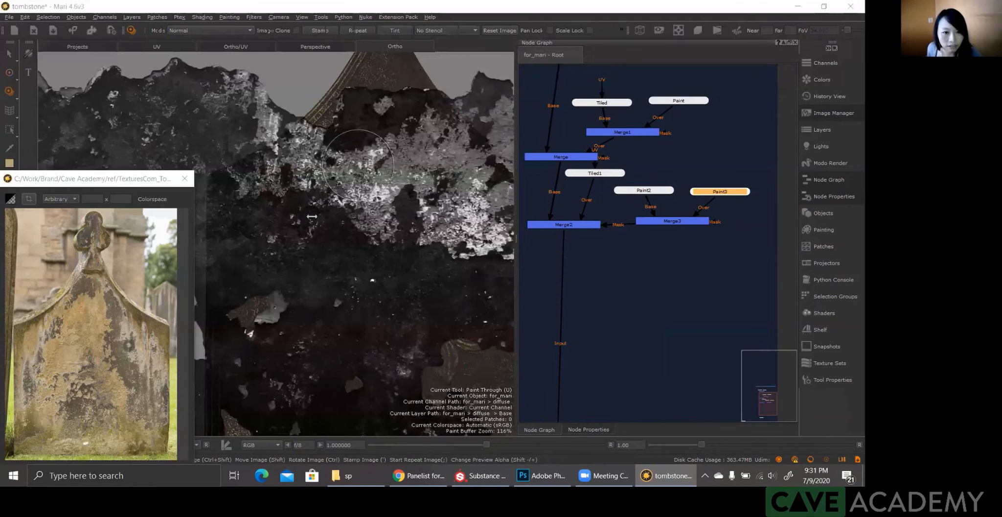
mouse_move(312, 216)
alt+right_down()
mouse_move(310, 229)
mouse_move(369, 232)
mouse_move(334, 226)
alt+right_up()
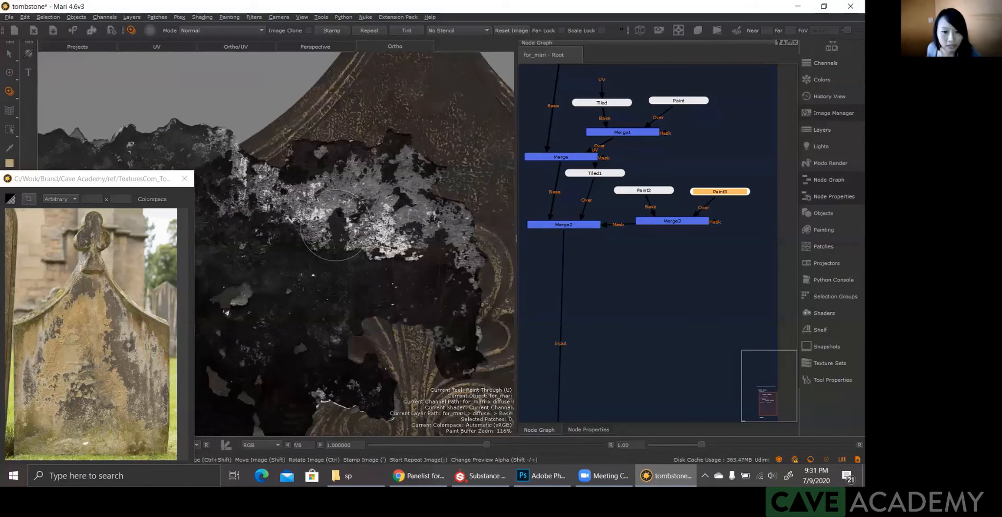
shift+drag(336, 225, 332, 236)
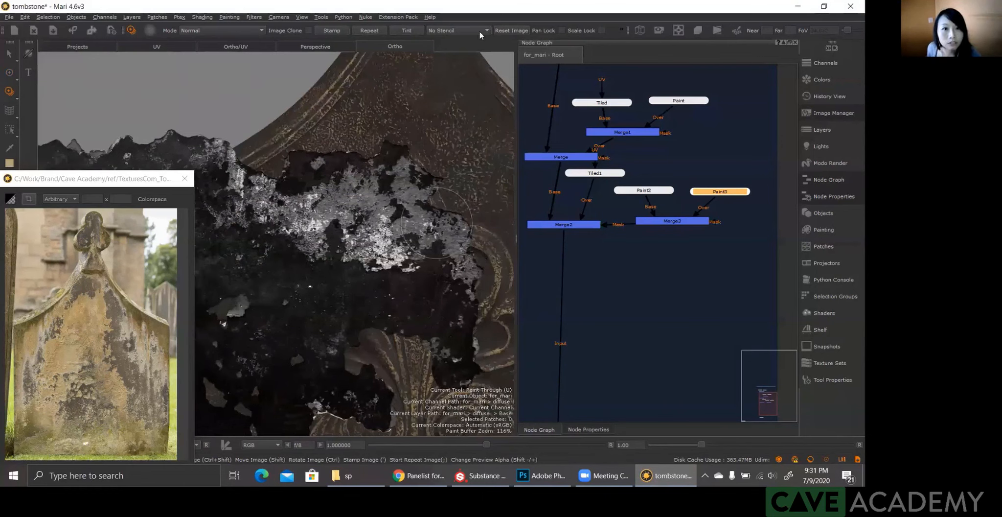
Step: Set the Paint Through stencil mode to Inverted Luminance
key(alt)
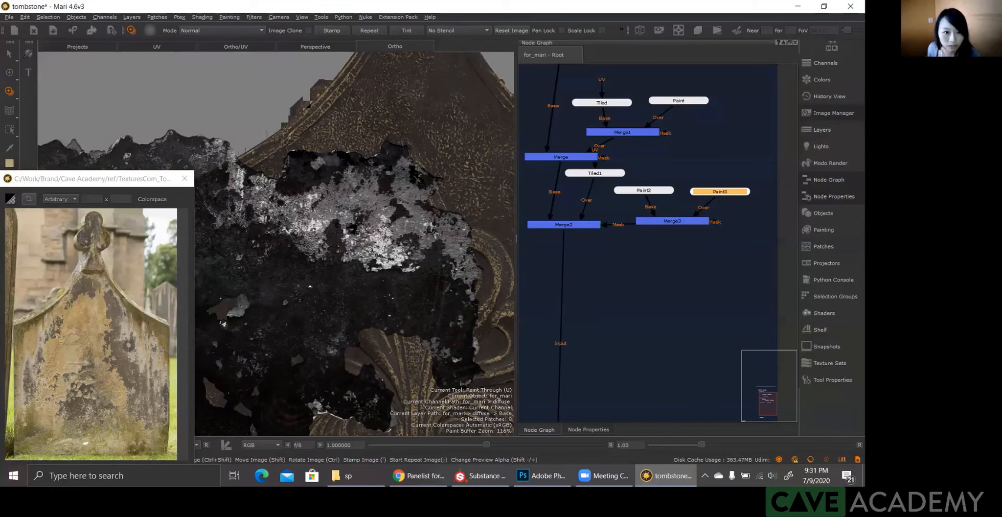
click(470, 31)
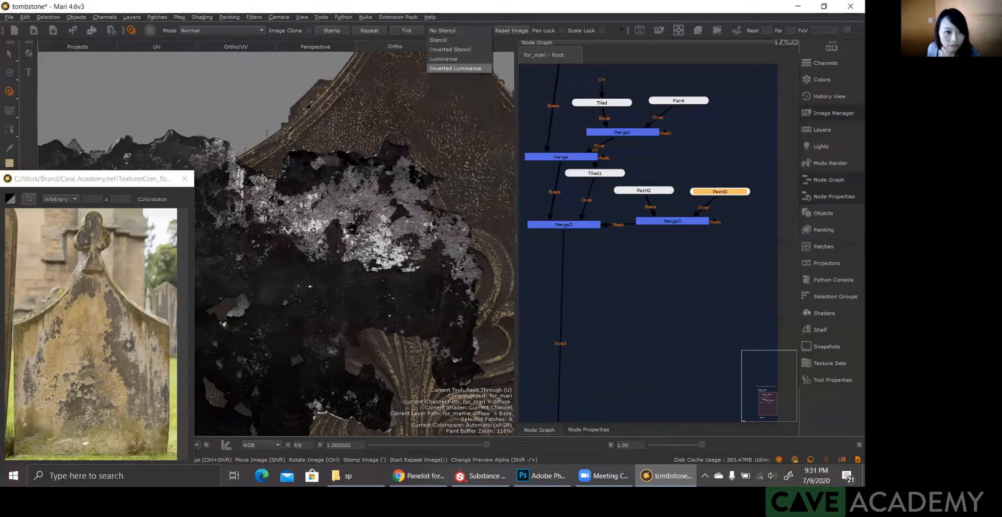
click(456, 68)
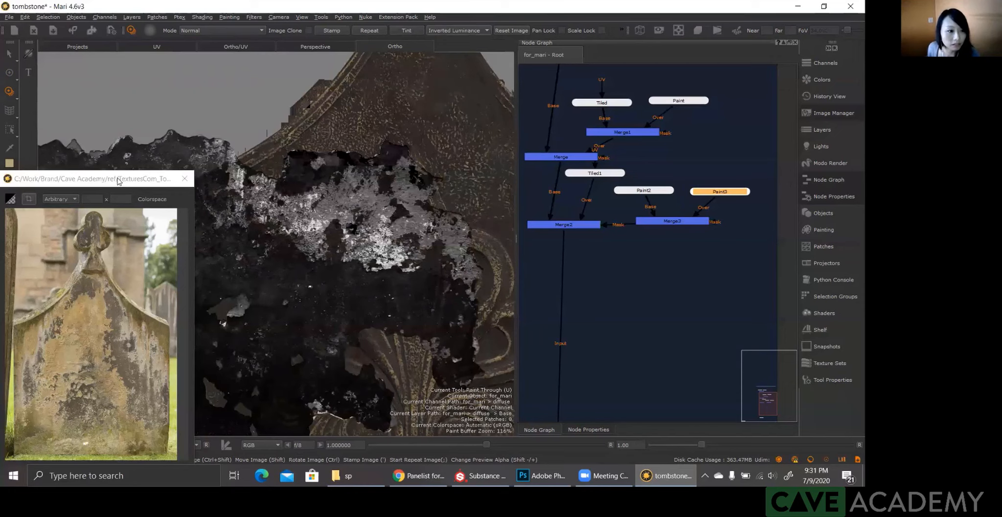
Step: Set the foreground paint colour to pure white, with saturation 0 and value 100
click(11, 165)
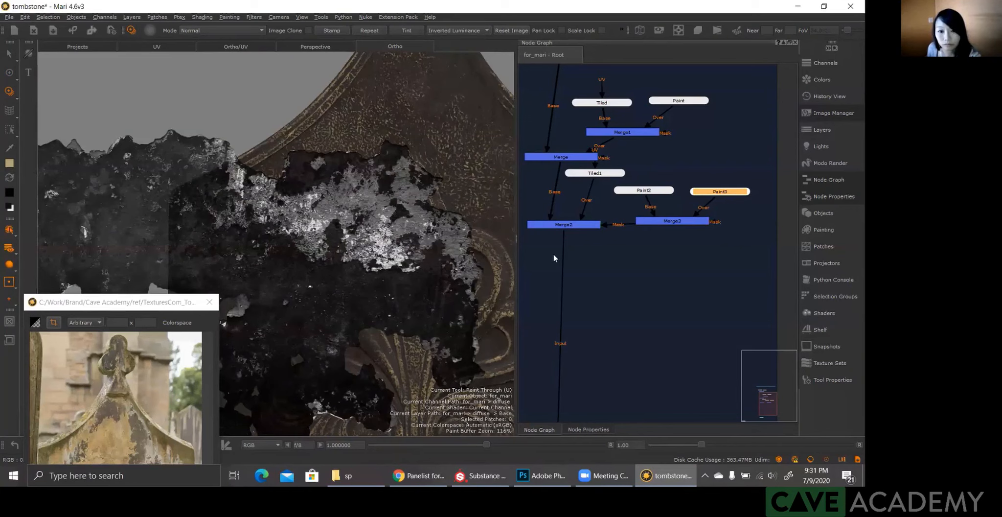
key(c)
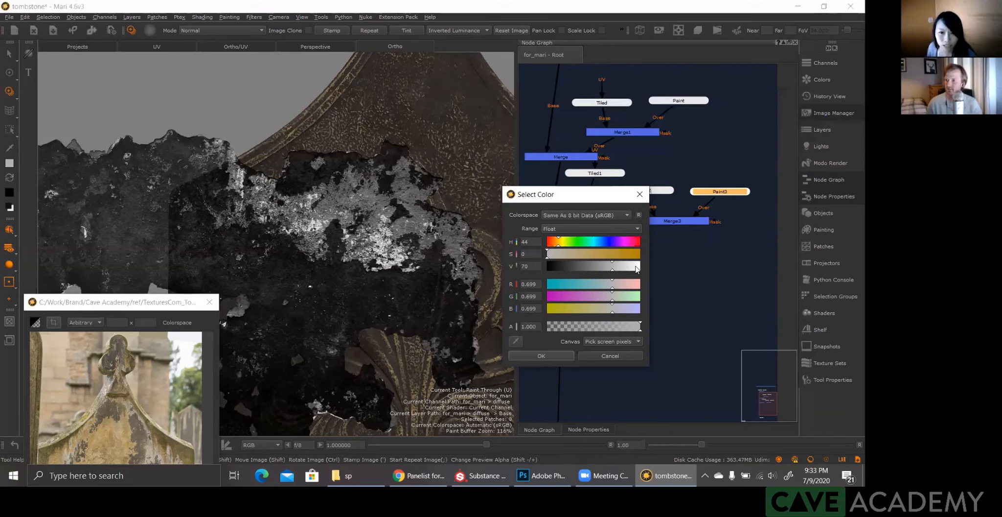
click(636, 268)
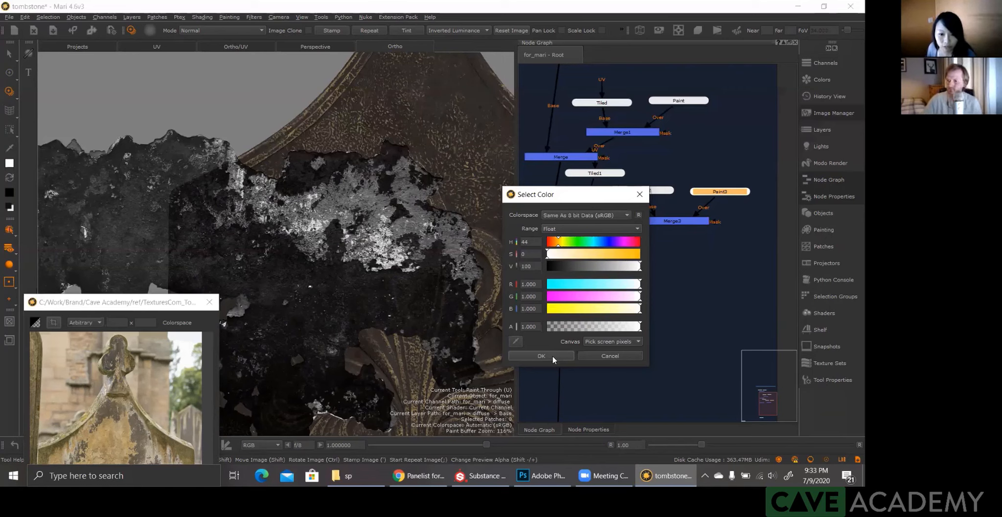
click(540, 356)
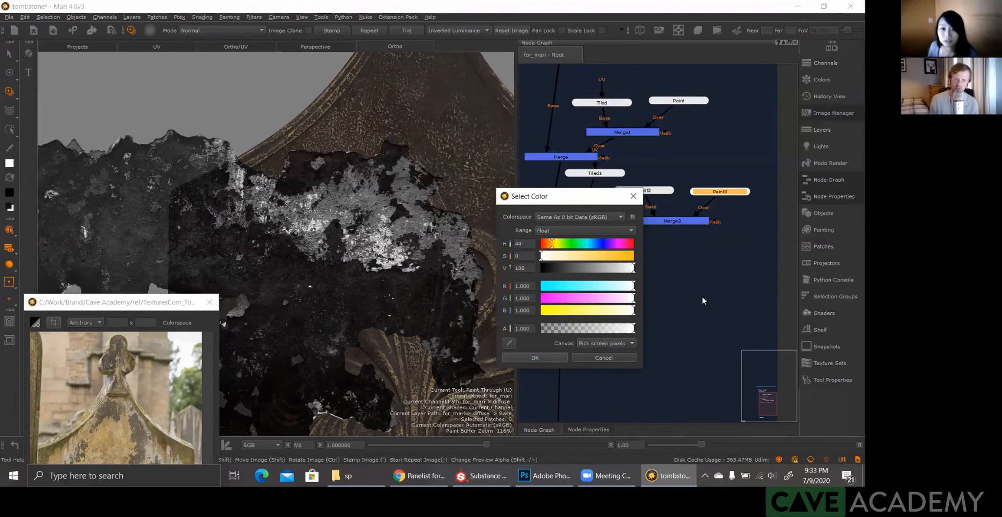
click(535, 357)
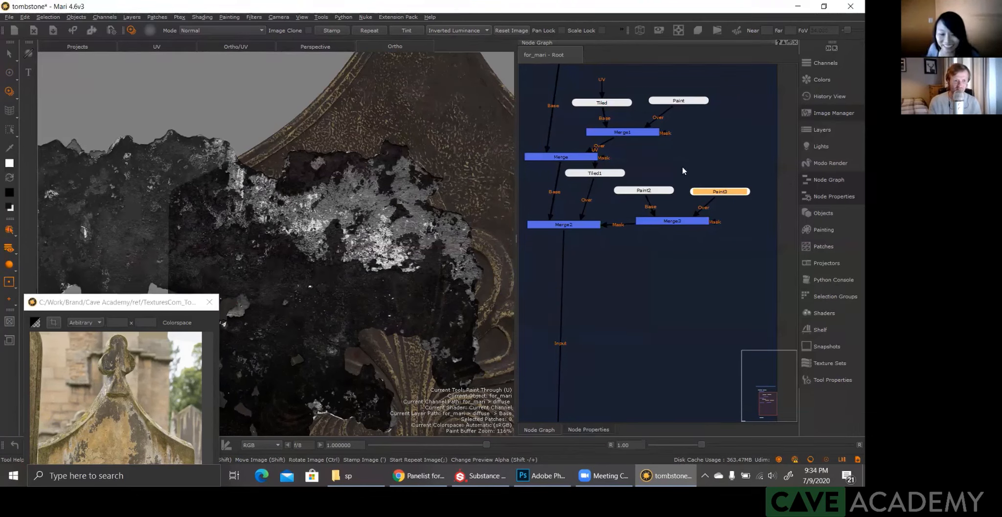
Step: Reselect the Paint3 node and examine the mask wear up close on the tombstone's carved fleur-de-lis
click(702, 276)
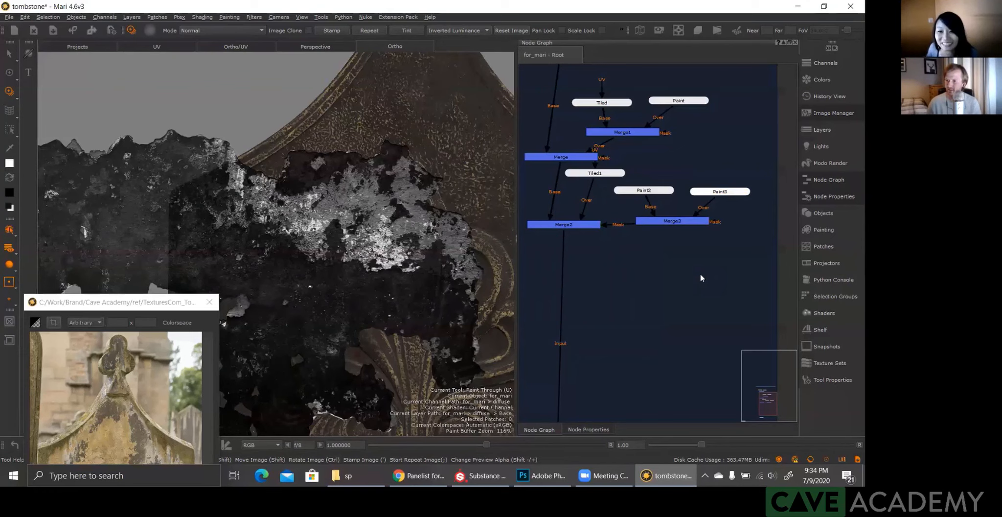
click(724, 192)
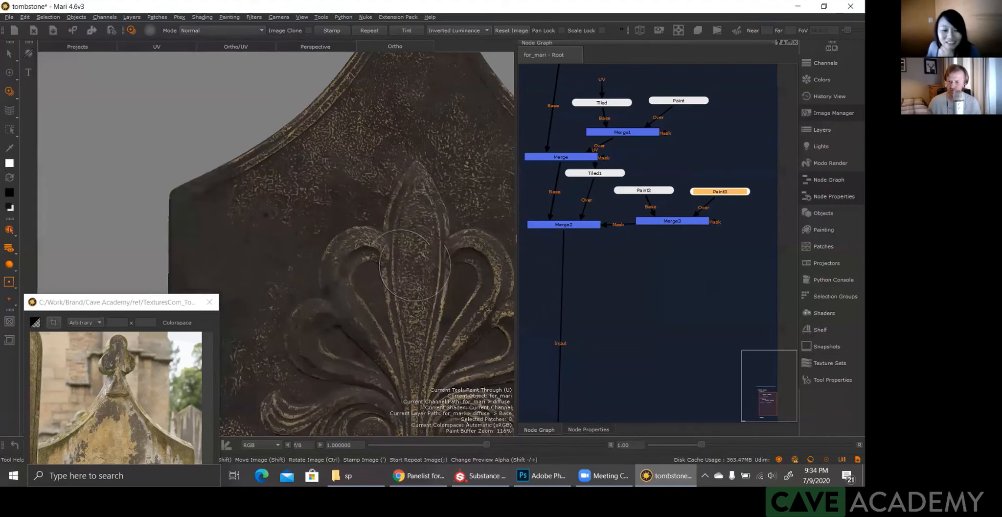
alt+right_drag(289, 245, 345, 274)
alt+middle_drag(324, 267, 300, 273)
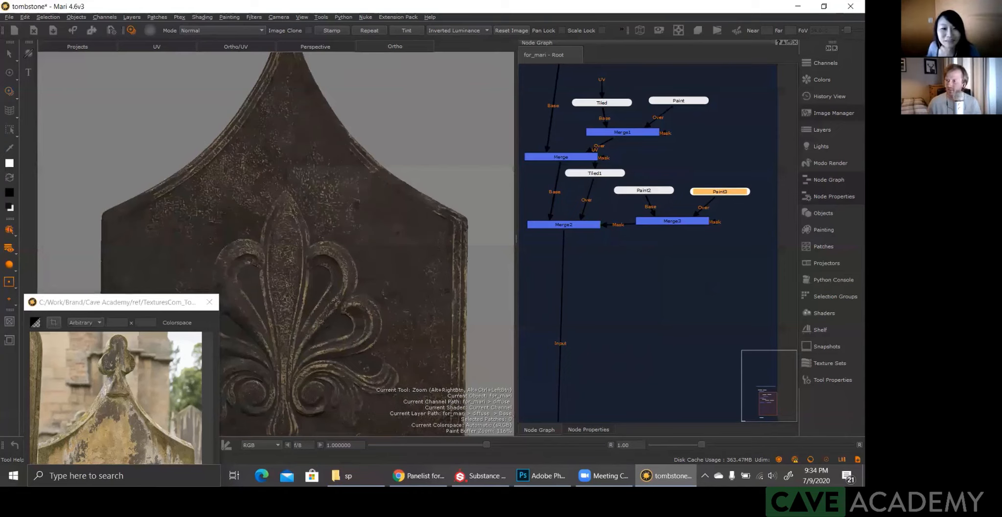
scroll(325, 313, up, 3)
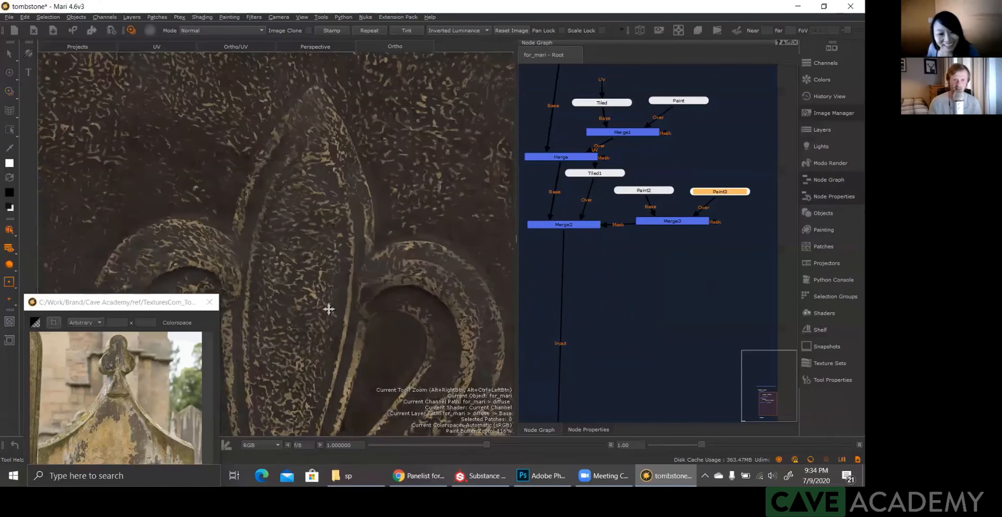
Step: Position the Paint Through grunge image over the fleur-de-lis's central petal and choose a brush from the Organic Brushes
key(u)
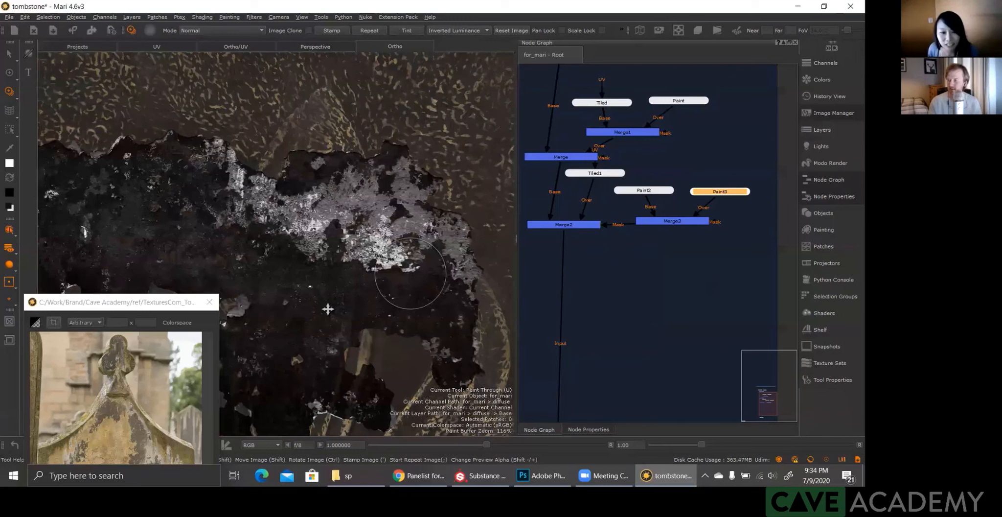
shift+drag(411, 274, 325, 309)
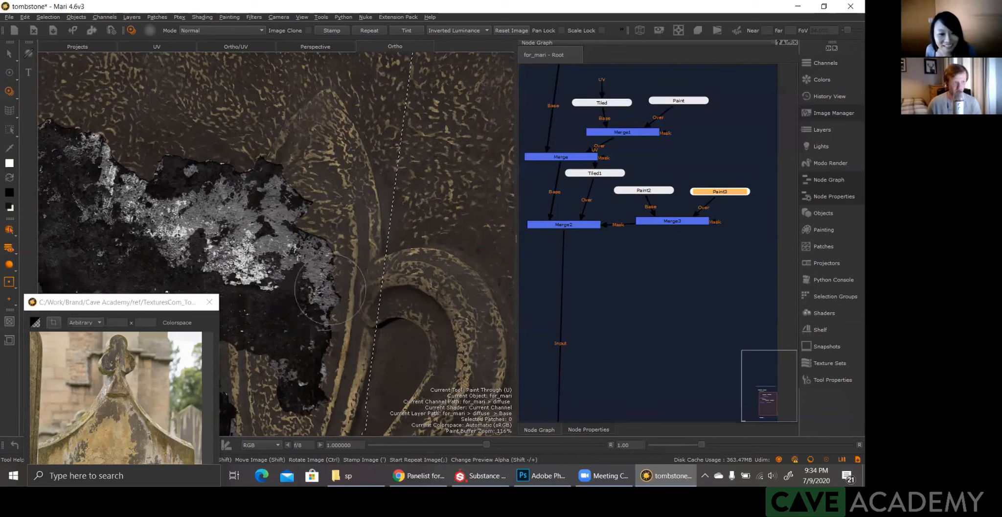
click(820, 362)
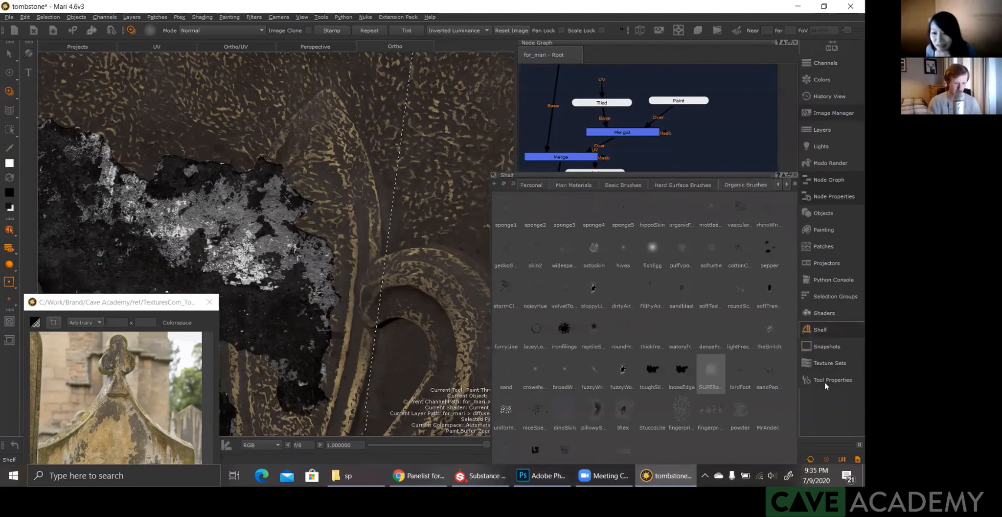
click(562, 330)
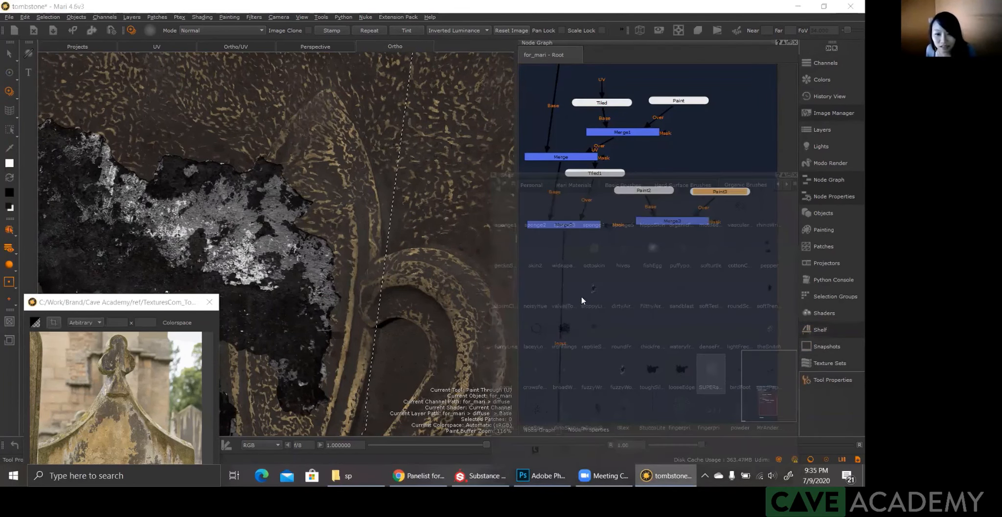
click(836, 379)
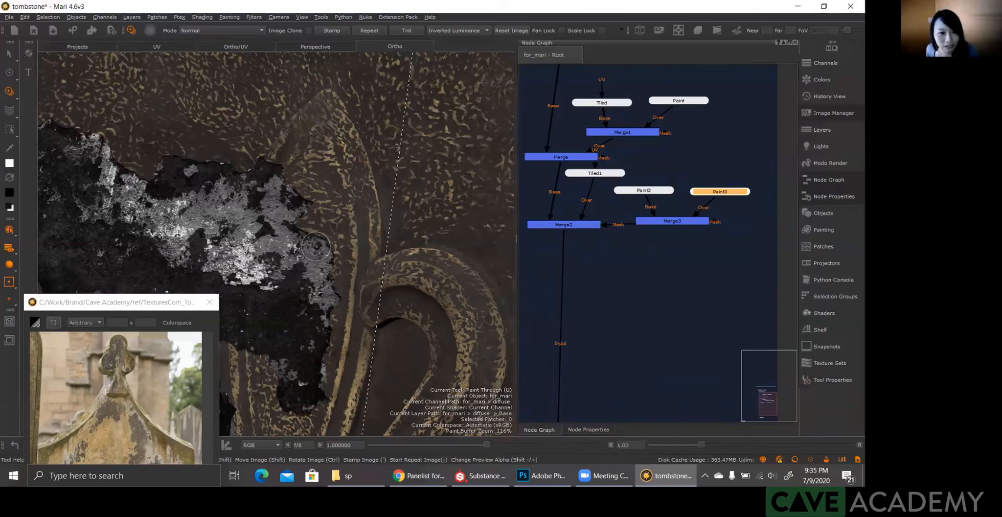
Step: Paint a worn patch down the fleur-de-lis's central petal through the grunge image on the Paint3 mask
key(b)
click(321, 243)
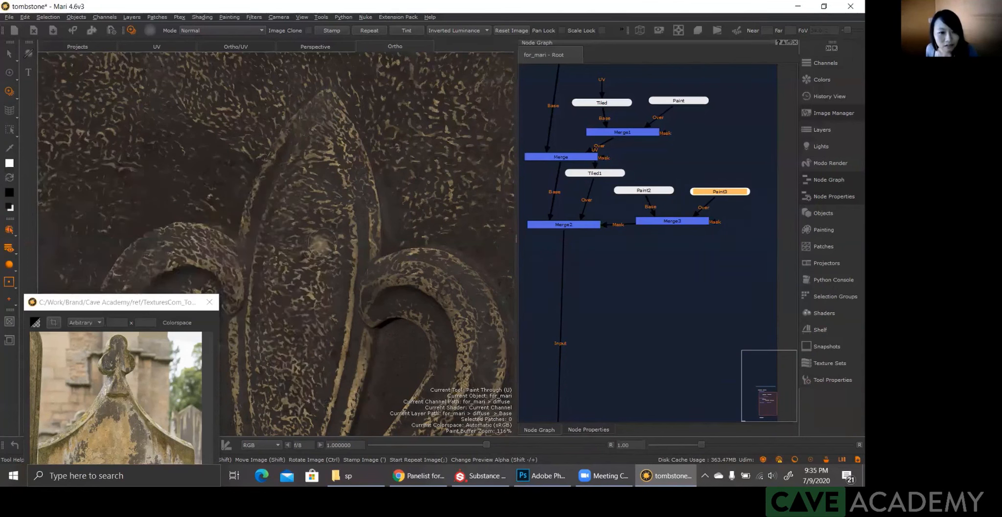
click(318, 245)
click(318, 248)
mouse_move(317, 252)
mouse_down()
mouse_move(325, 313)
mouse_move(338, 290)
mouse_up()
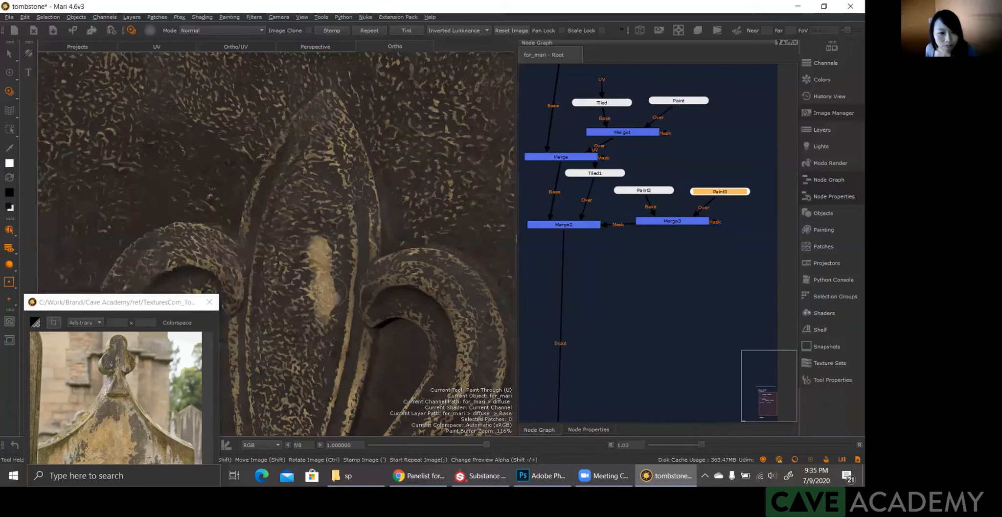
mouse_move(333, 291)
mouse_down()
mouse_move(313, 283)
mouse_move(317, 362)
mouse_up()
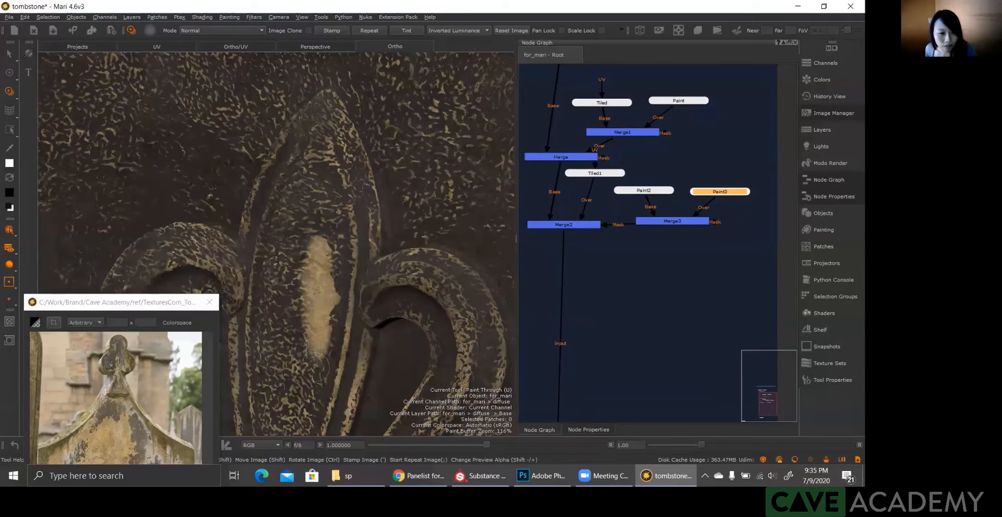
mouse_move(316, 366)
mouse_down()
mouse_move(296, 340)
mouse_move(302, 322)
mouse_up()
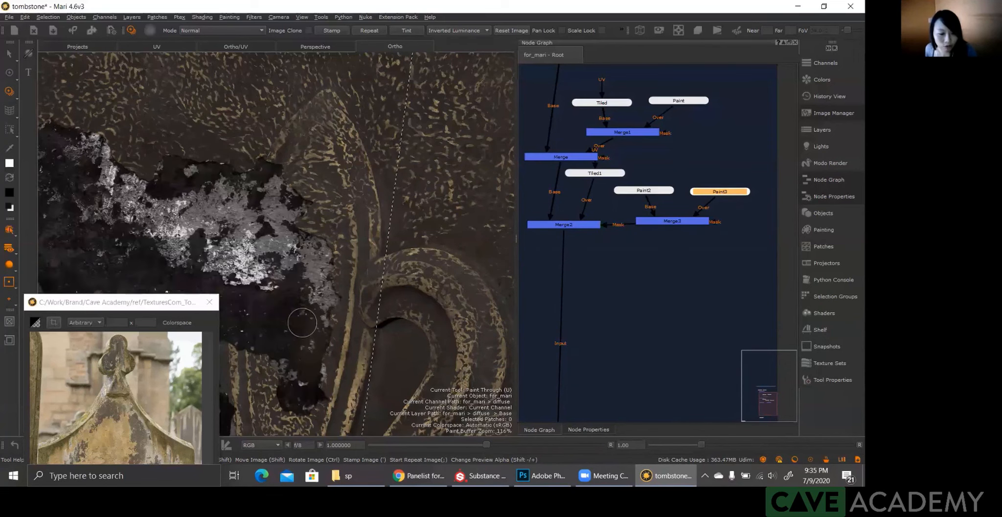
mouse_move(302, 372)
mouse_down()
mouse_move(316, 401)
mouse_move(290, 409)
mouse_move(298, 390)
mouse_move(288, 364)
mouse_move(288, 381)
mouse_up()
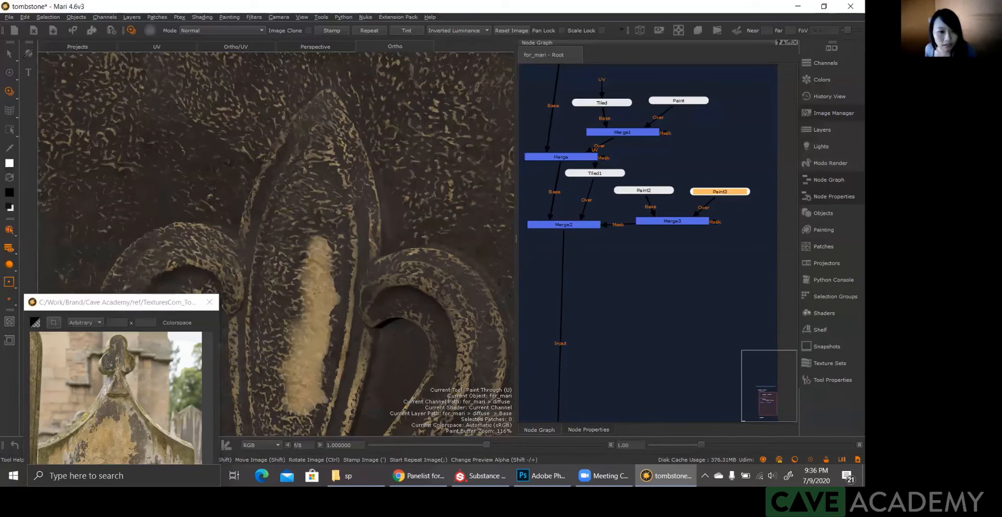
Step: Rotate and reposition the grunge image along the petal, and extend the worn patch towards the petal's upper tip
shift+drag(311, 215, 274, 322)
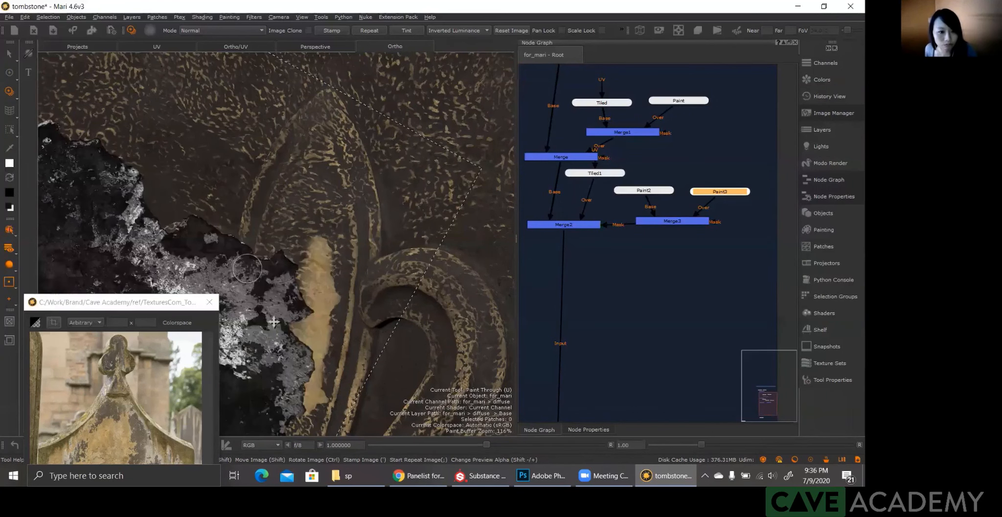
ctrl+drag(285, 242, 316, 197)
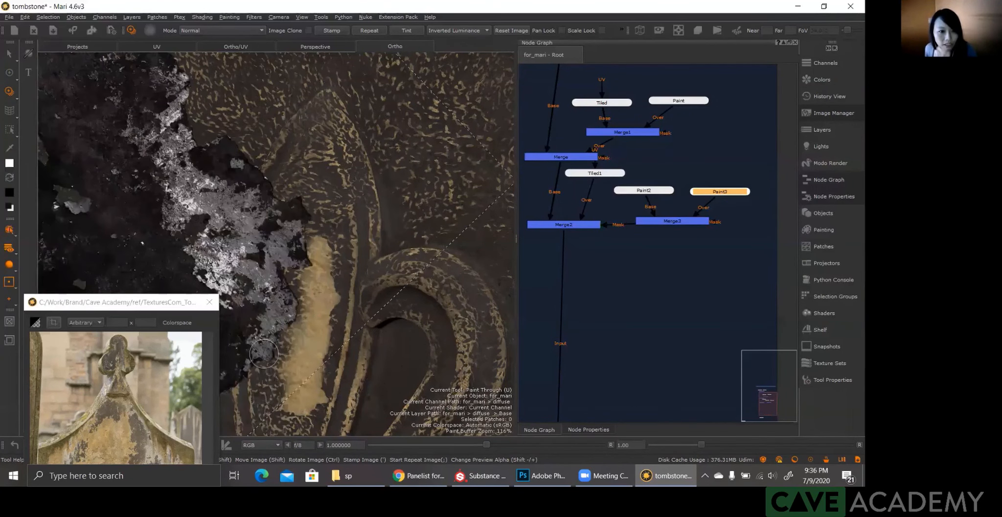
shift+drag(264, 353, 306, 381)
mouse_move(303, 189)
mouse_down()
mouse_move(314, 185)
mouse_move(307, 209)
mouse_move(325, 239)
mouse_move(312, 227)
mouse_move(308, 256)
mouse_up()
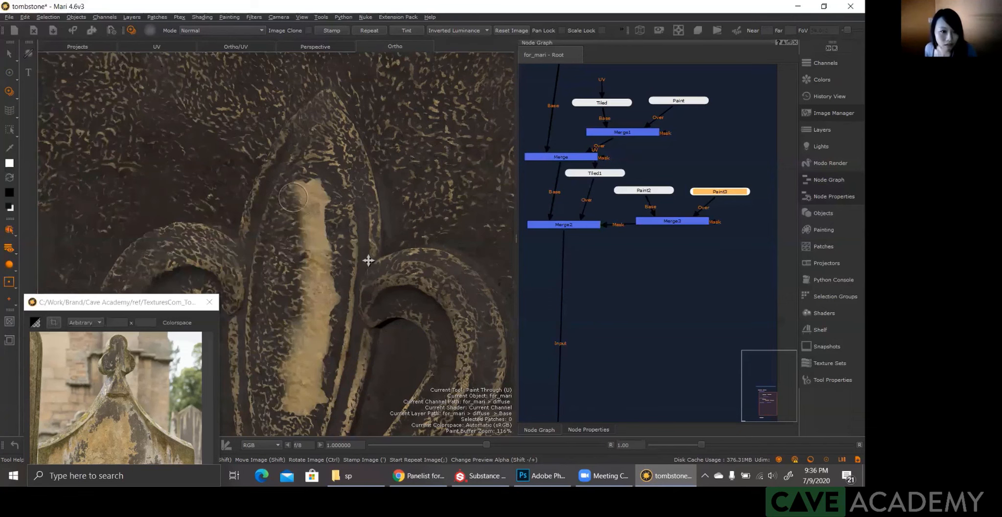
Step: Reposition the grunge image over the upper petal from several angles and widen the patch with irregular edges on its left side
shift+drag(368, 260, 315, 196)
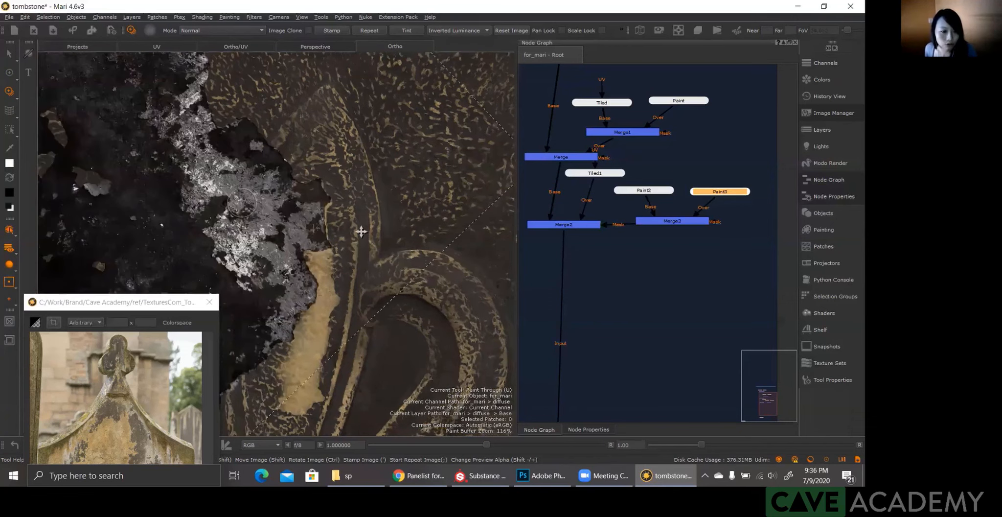
mouse_move(241, 203)
shift+mouse_down()
mouse_move(293, 215)
mouse_move(271, 214)
mouse_move(280, 203)
mouse_move(301, 220)
mouse_move(275, 224)
shift+mouse_up()
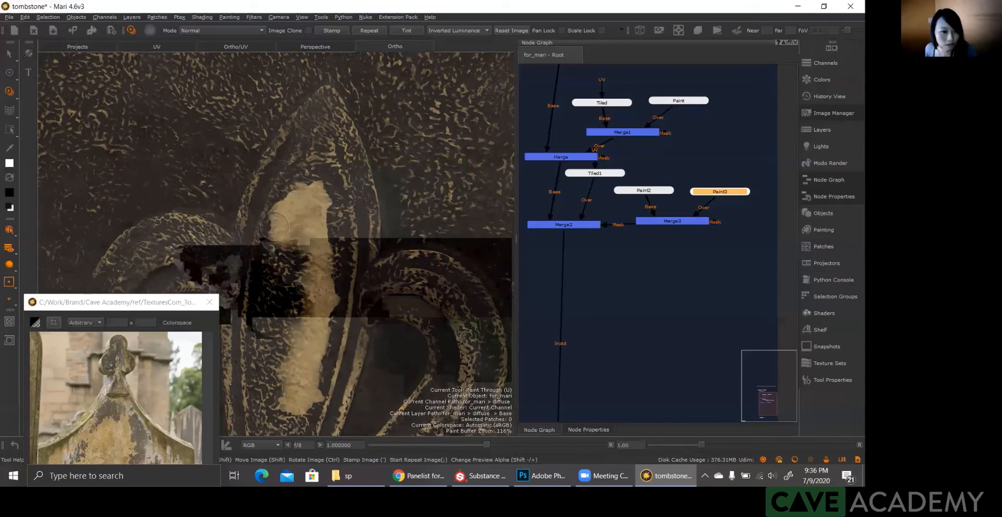
ctrl+drag(369, 199, 482, 283)
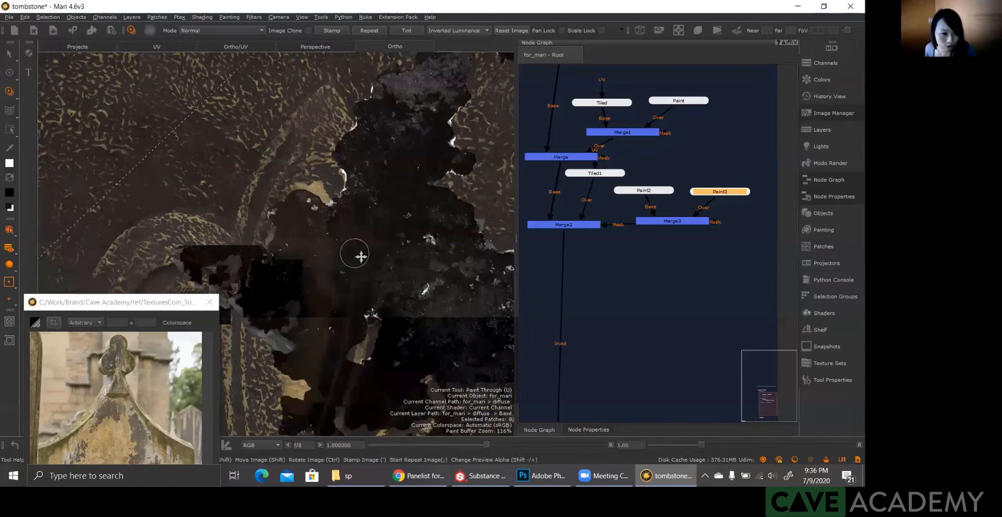
shift+drag(352, 254, 284, 262)
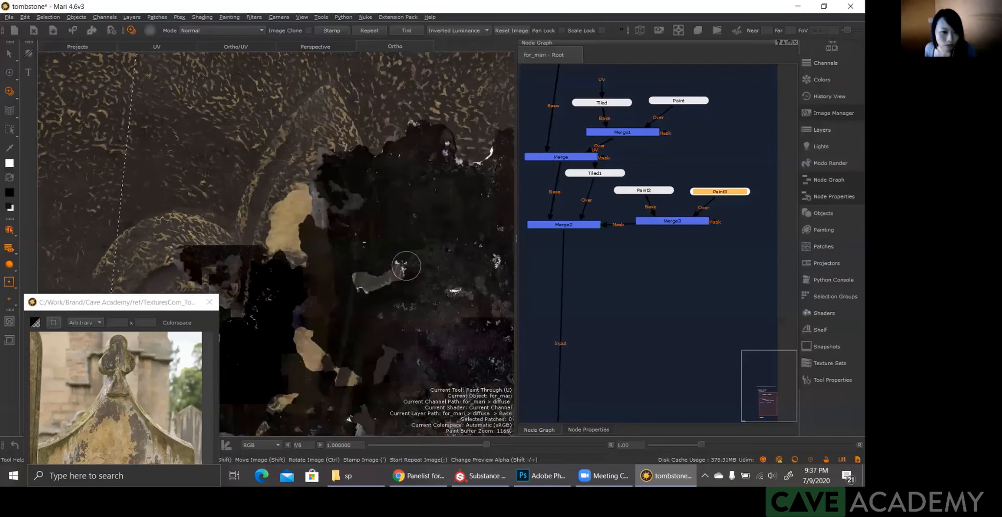
shift+drag(407, 265, 279, 264)
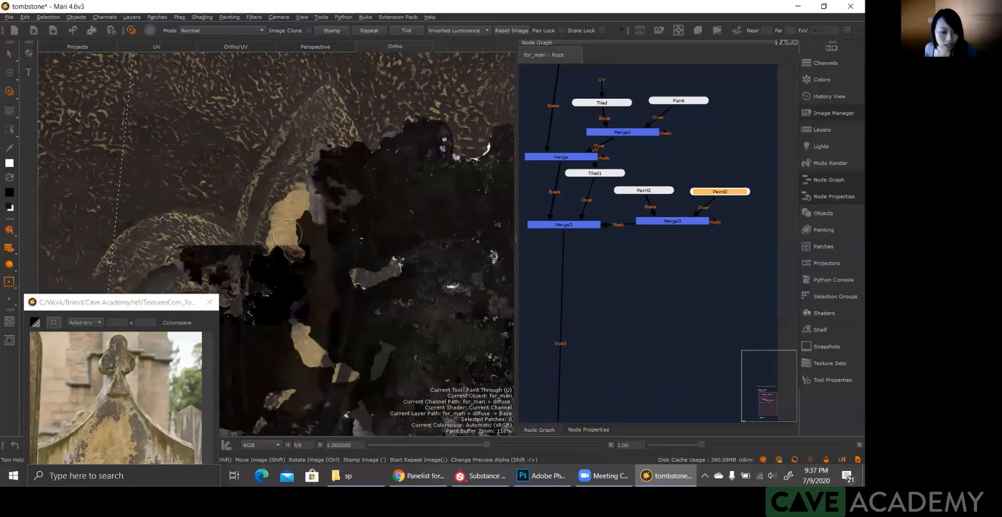
key(b)
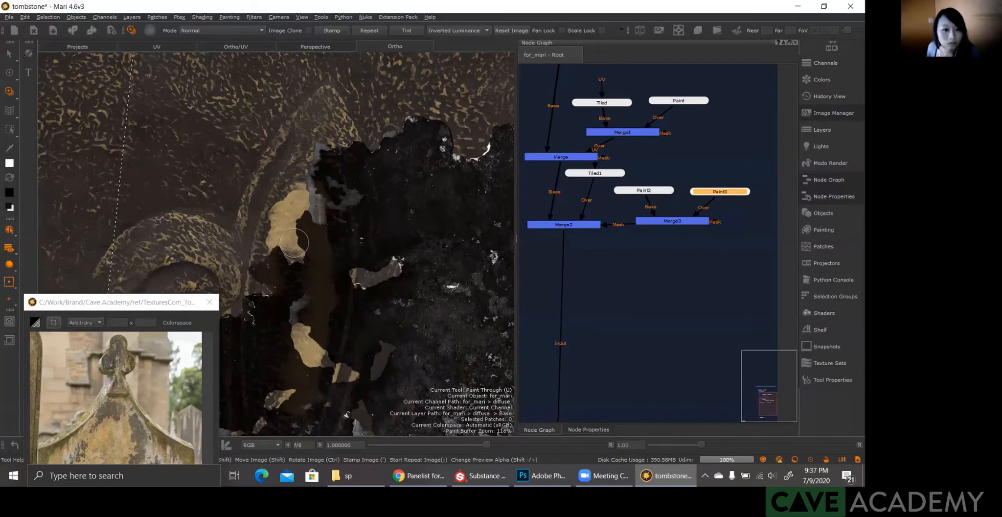
alt+right_drag(332, 236, 373, 240)
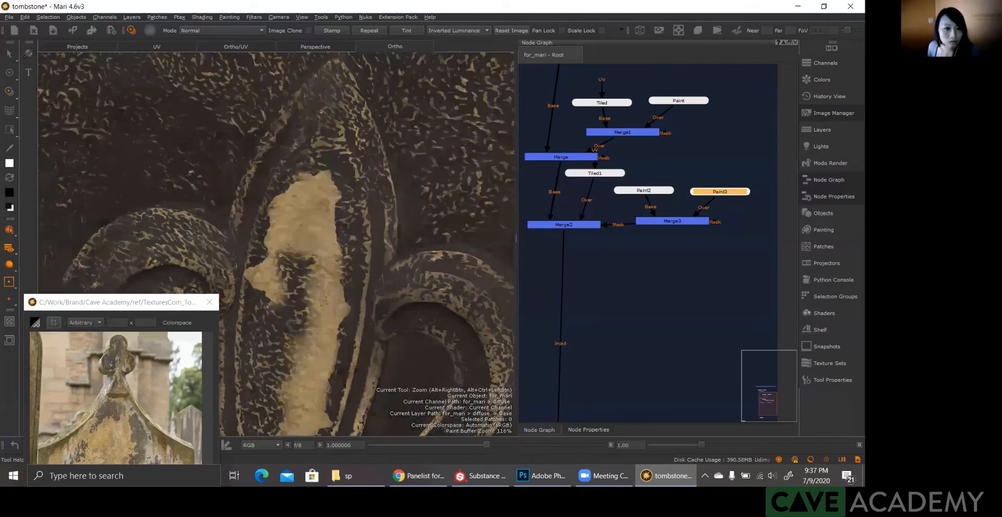
Step: Place darker parts of the grunge image over the petal's middle and fill the gap in the patch, leaving broken chips
alt+middle_drag(355, 278, 381, 185)
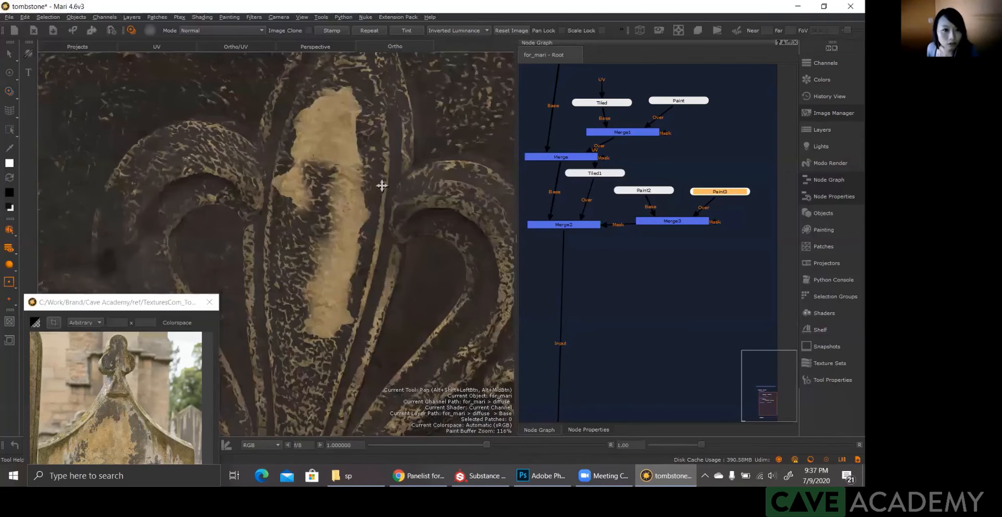
alt+middle_drag(325, 148, 328, 122)
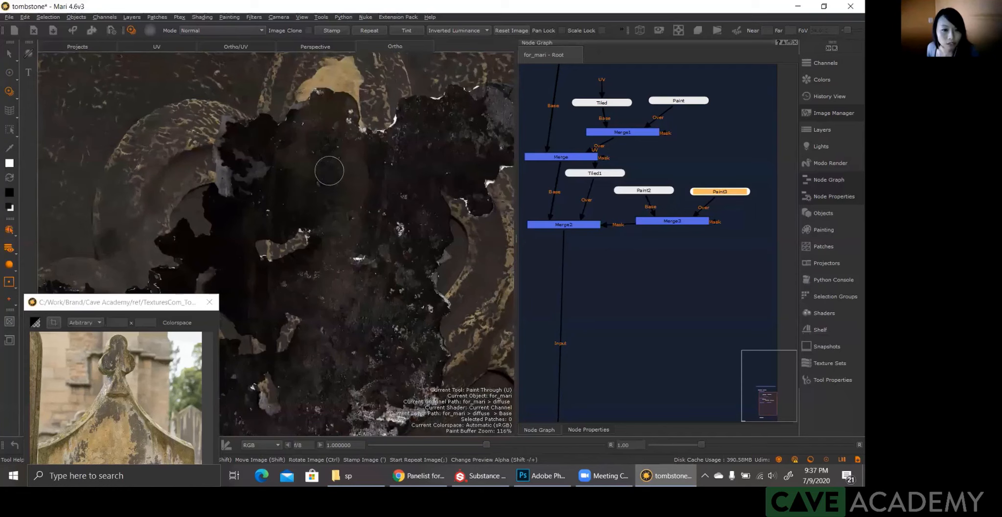
mouse_move(329, 170)
mouse_down()
mouse_move(333, 223)
mouse_move(328, 185)
mouse_up()
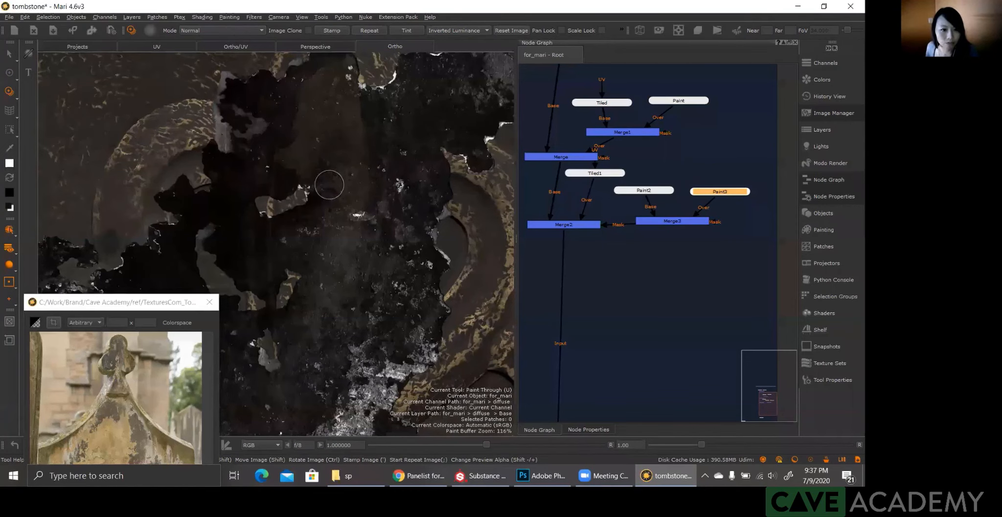
shift+drag(311, 214, 402, 241)
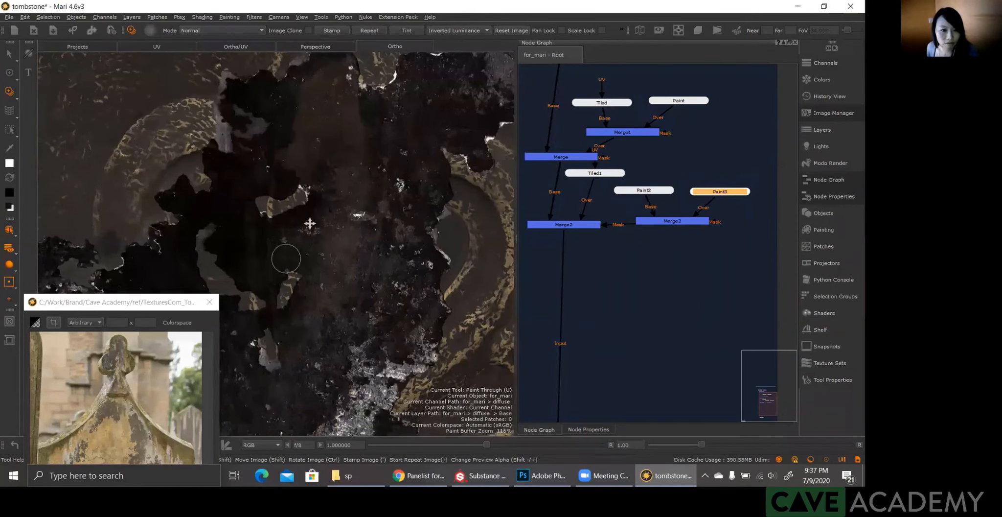
mouse_move(304, 234)
mouse_down()
mouse_move(304, 256)
mouse_move(317, 231)
mouse_move(298, 245)
mouse_move(292, 231)
mouse_move(316, 220)
mouse_move(289, 210)
mouse_move(324, 199)
mouse_move(289, 181)
mouse_move(338, 201)
mouse_move(329, 217)
mouse_move(313, 214)
mouse_up()
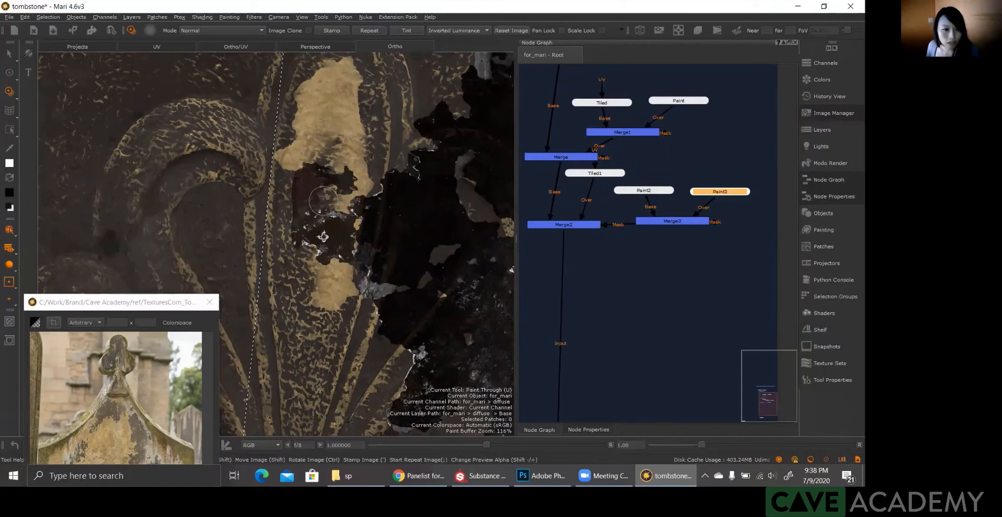
alt+drag(324, 249, 323, 285)
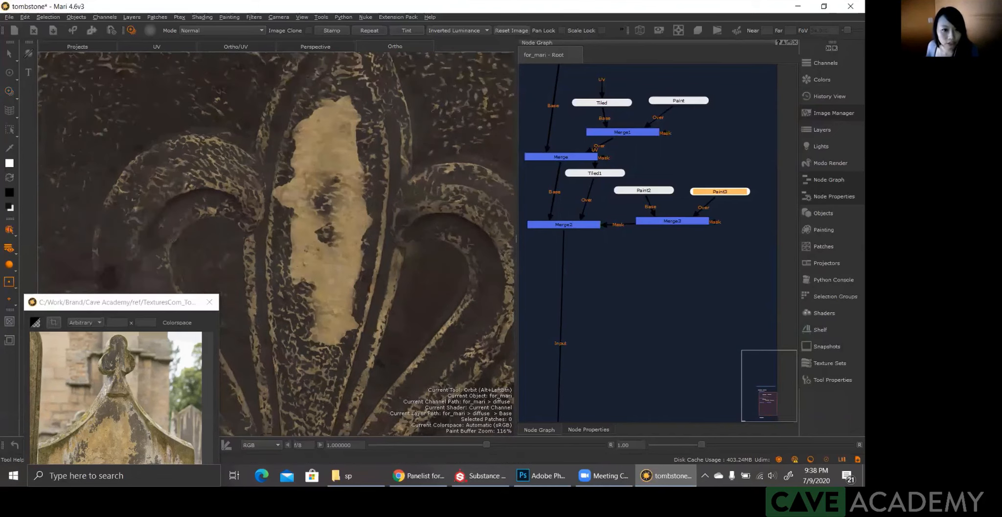
Step: Reposition the grunge image over the patch's right edge and work down towards the petal's base
key(u)
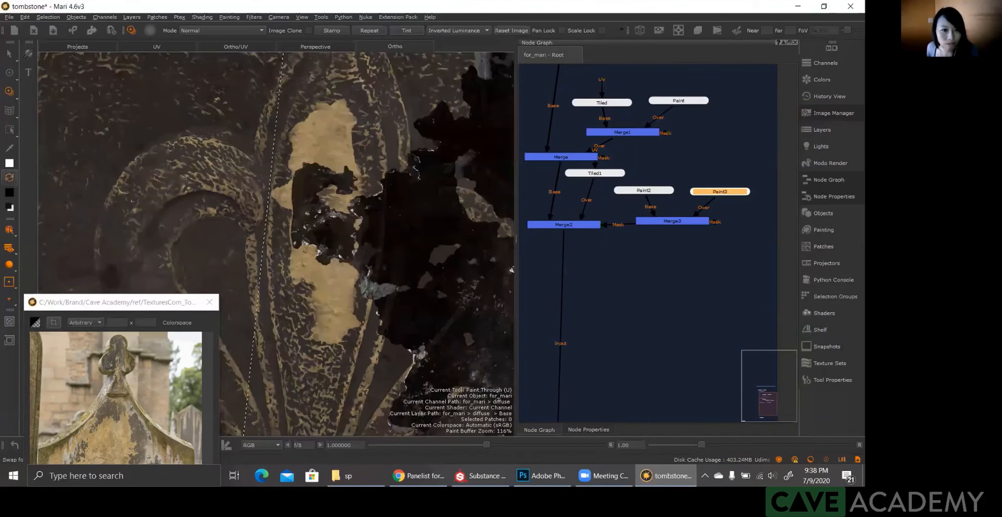
mouse_move(430, 232)
shift+mouse_down()
mouse_move(398, 221)
mouse_move(404, 227)
shift+mouse_up()
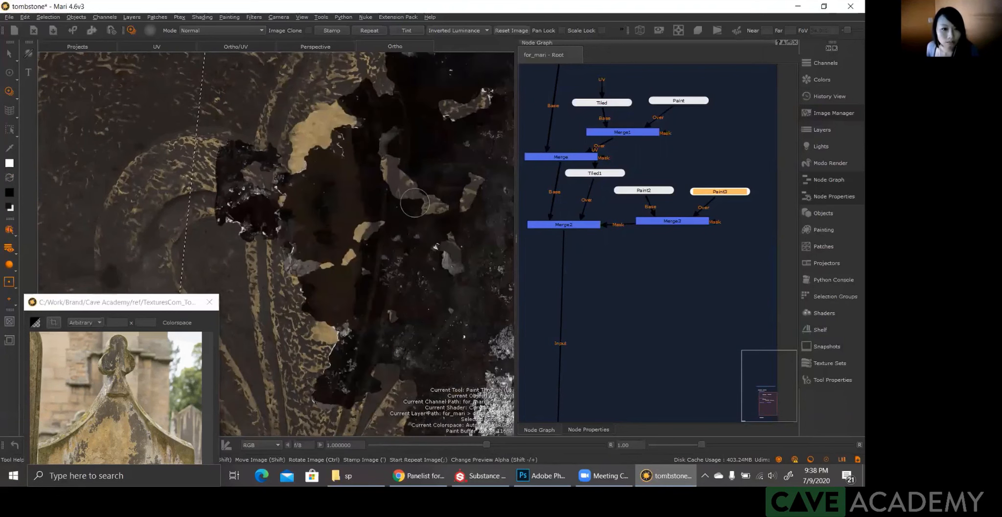
drag(321, 237, 311, 217)
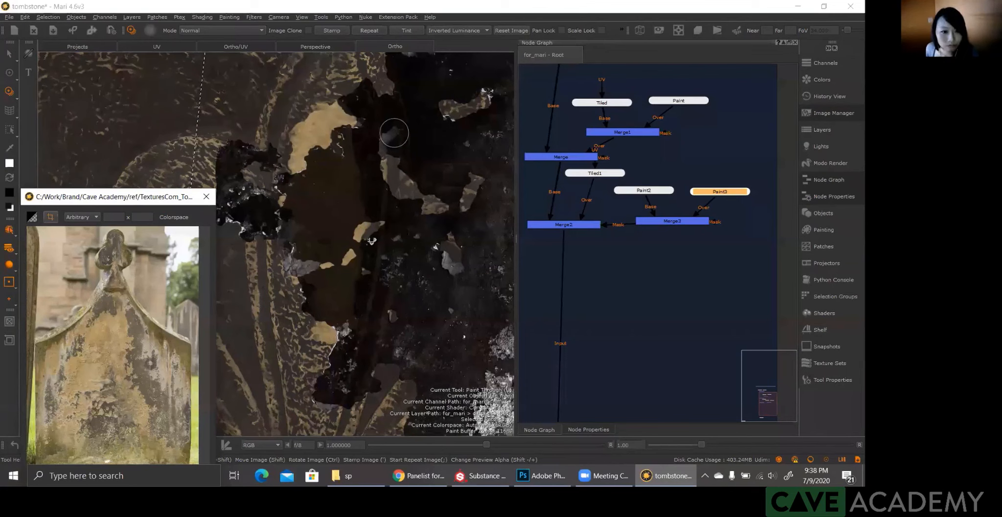
alt+middle_drag(231, 186, 467, 179)
shift+drag(468, 179, 466, 182)
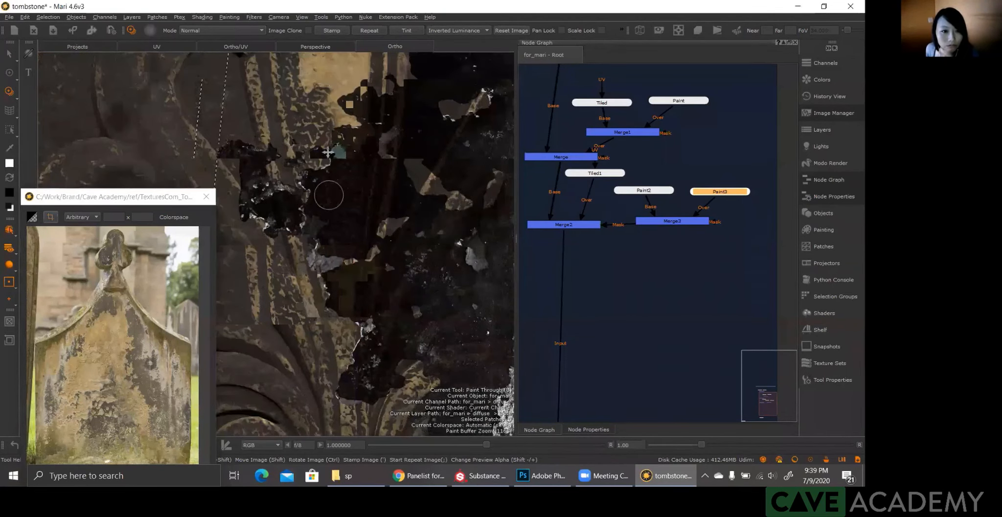
Step: Align the grunge image with the petal's base and paint the patch's lower end so it tapers unevenly into the stem
shift+drag(336, 151, 347, 150)
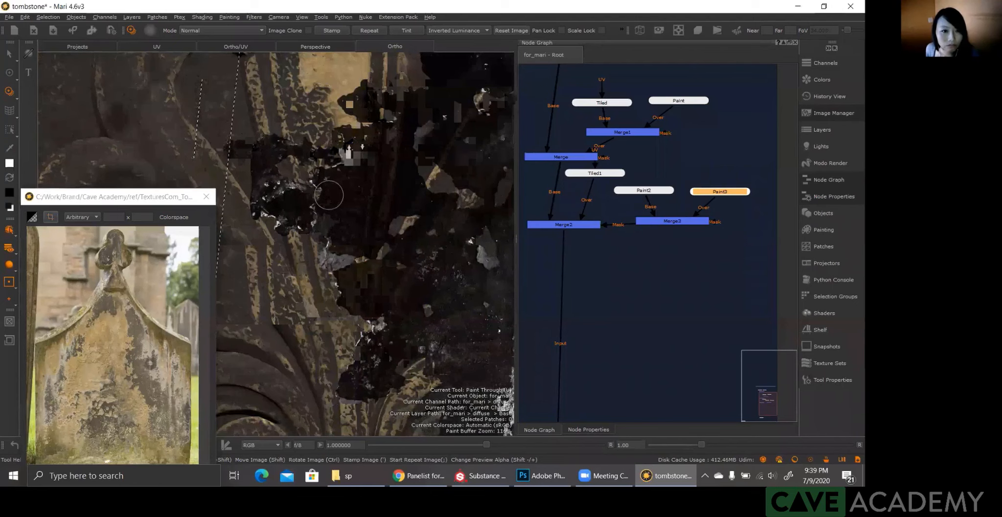
shift+drag(329, 195, 342, 150)
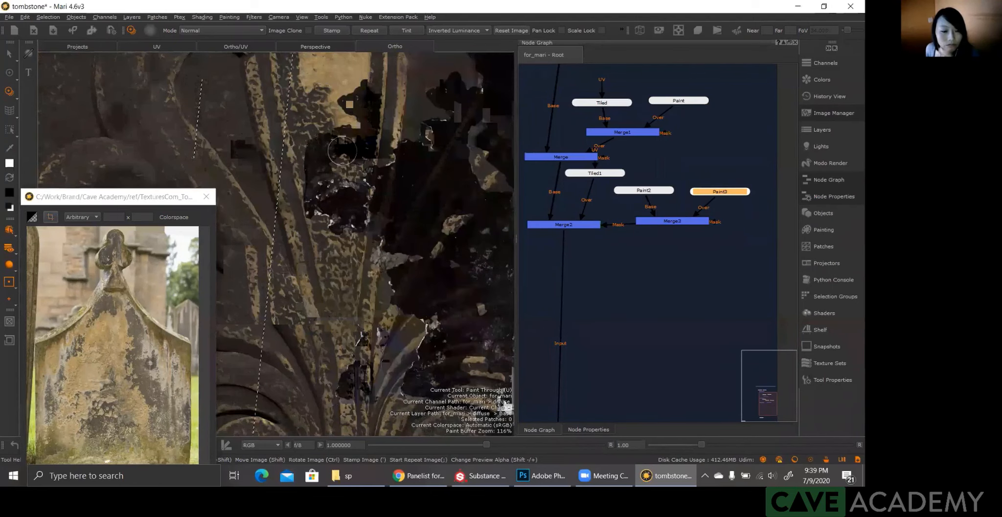
mouse_move(343, 150)
mouse_down()
mouse_move(317, 157)
mouse_move(349, 161)
mouse_move(348, 228)
mouse_up()
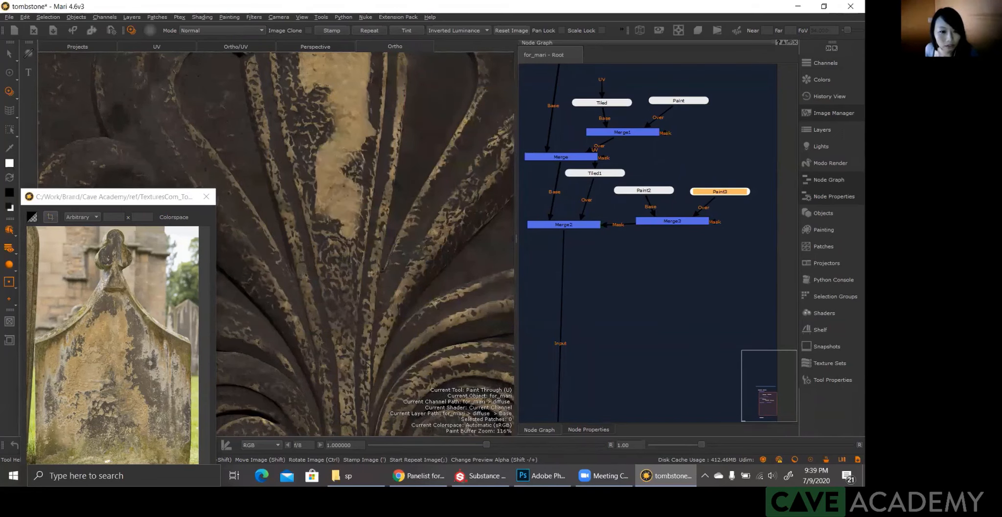
click(326, 212)
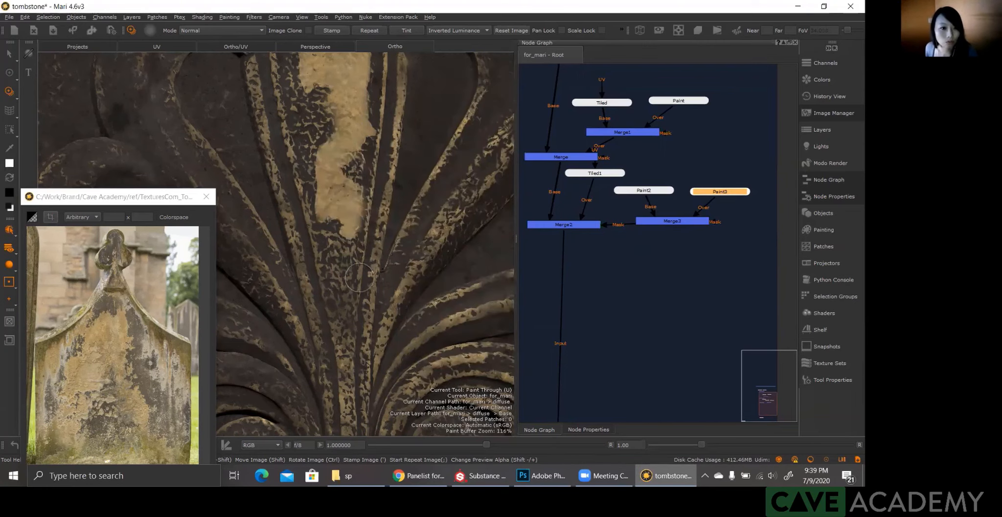
alt+drag(305, 238, 227, 210)
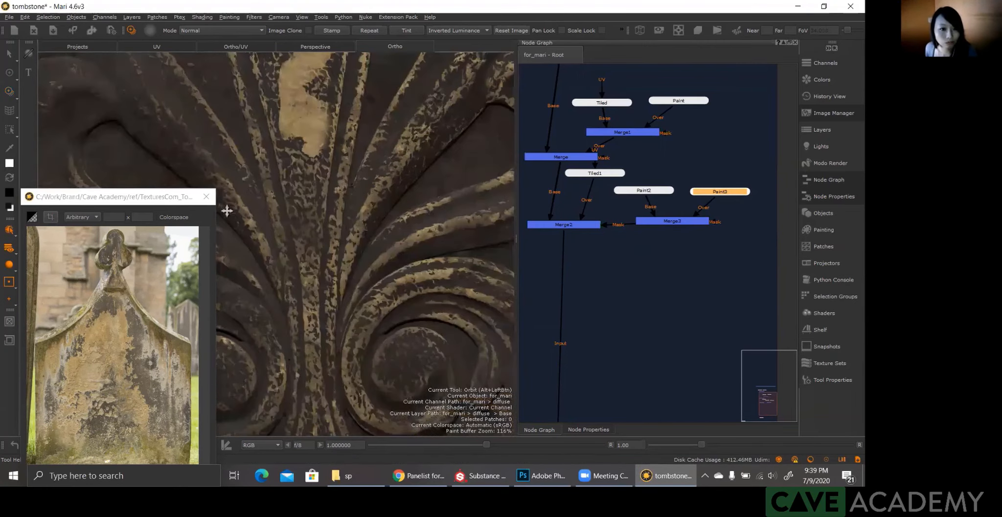
Step: Reposition the grunge image along the central stem and extend the light patch farther down with an uneven end
key(u)
alt+middle_drag(302, 192, 244, 171)
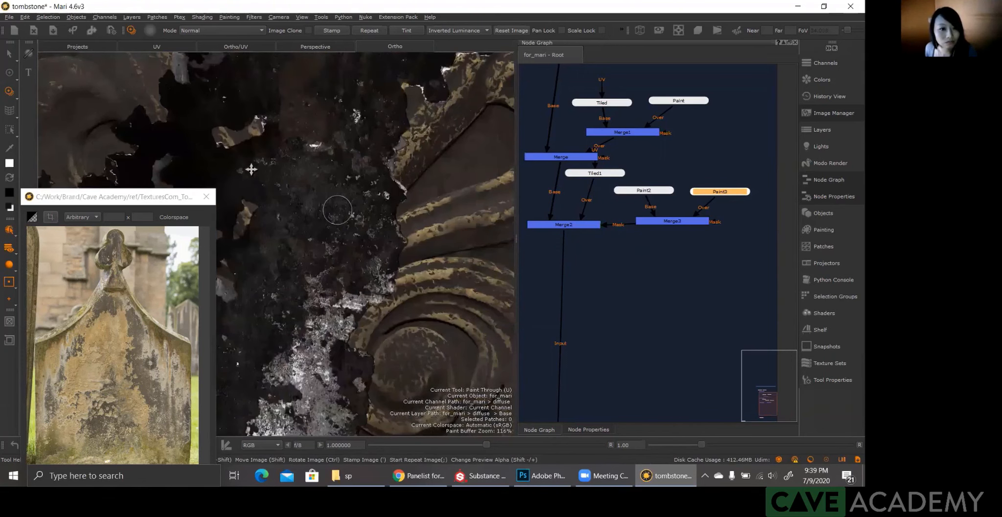
shift+drag(267, 174, 286, 168)
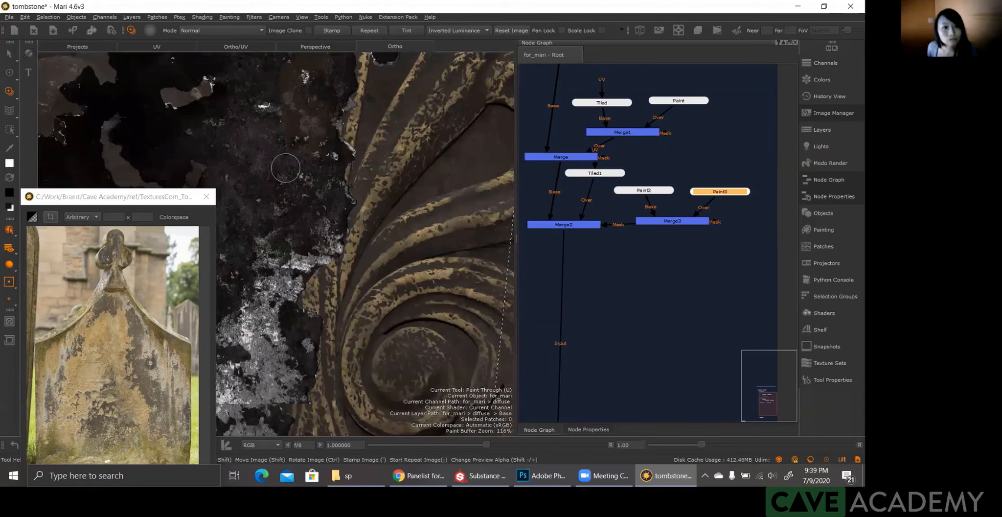
mouse_move(353, 167)
shift+mouse_down()
mouse_move(308, 164)
mouse_move(300, 215)
mouse_move(317, 204)
mouse_move(307, 246)
mouse_move(291, 207)
mouse_move(296, 150)
mouse_move(306, 244)
shift+mouse_up()
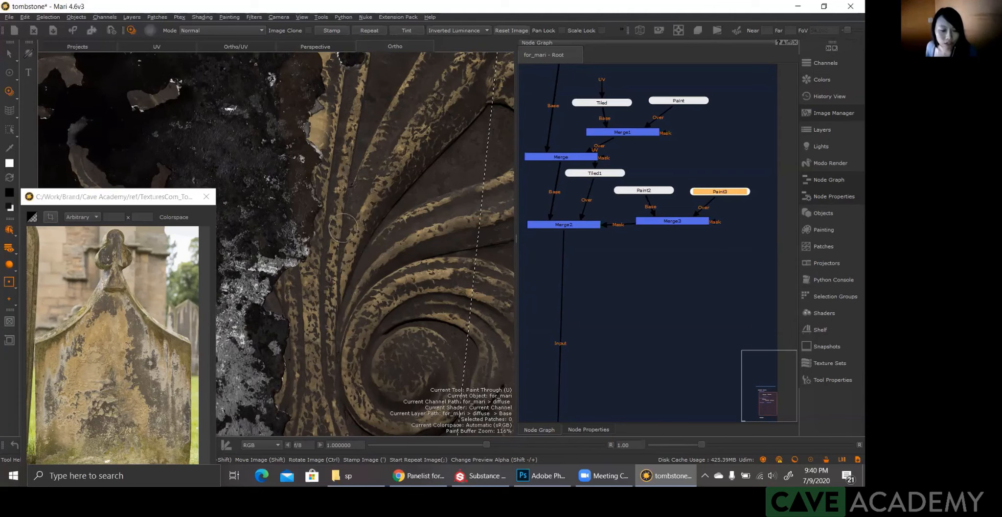
key(b)
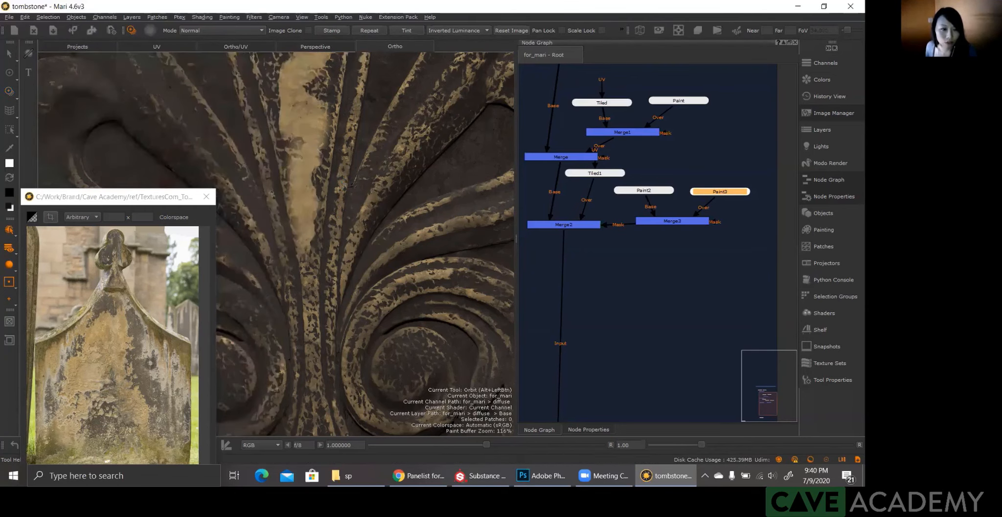
Step: Align the grunge image with the right side of the stem's patch and roughen its lower end with broken edges
alt+drag(352, 186, 352, 197)
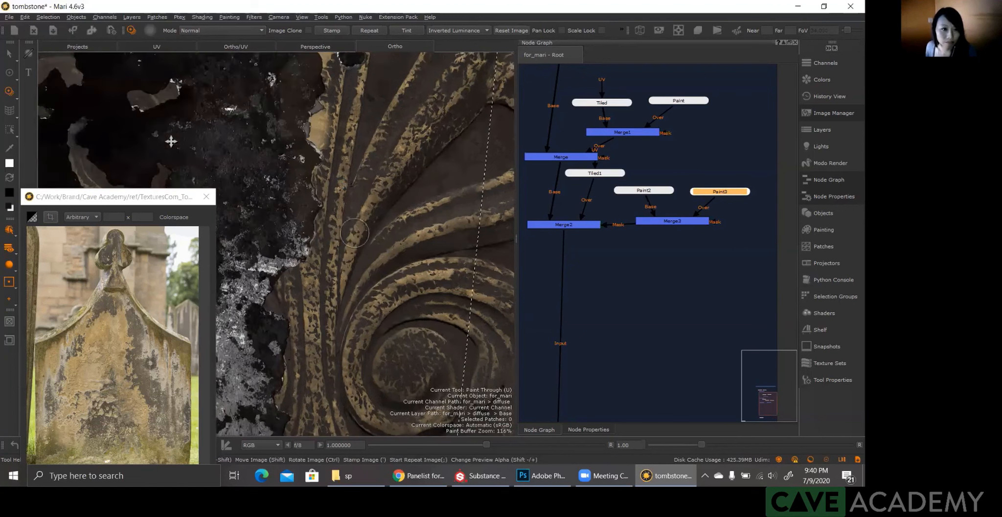
mouse_move(383, 151)
shift+mouse_down()
mouse_move(437, 154)
mouse_move(400, 180)
mouse_move(319, 182)
mouse_move(401, 180)
mouse_move(387, 180)
mouse_move(390, 170)
shift+mouse_up()
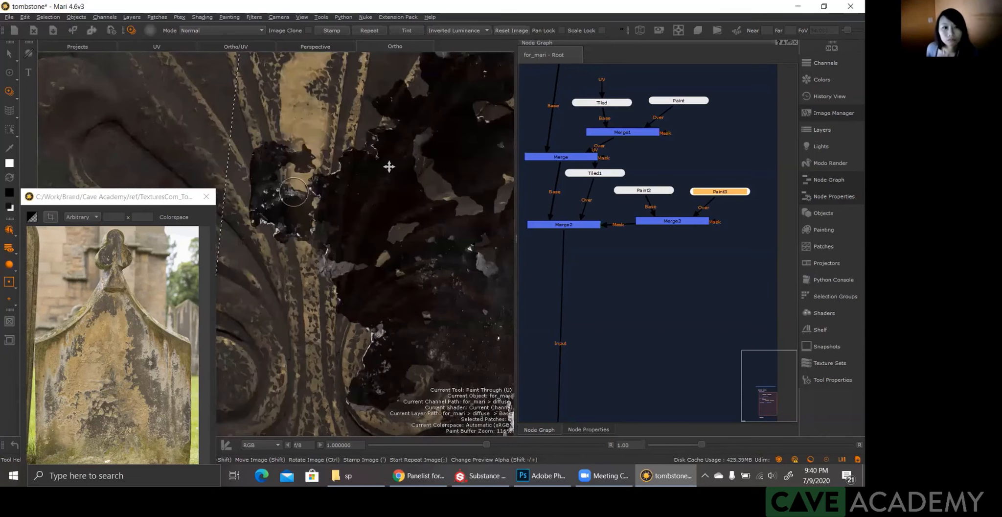
drag(295, 142, 294, 175)
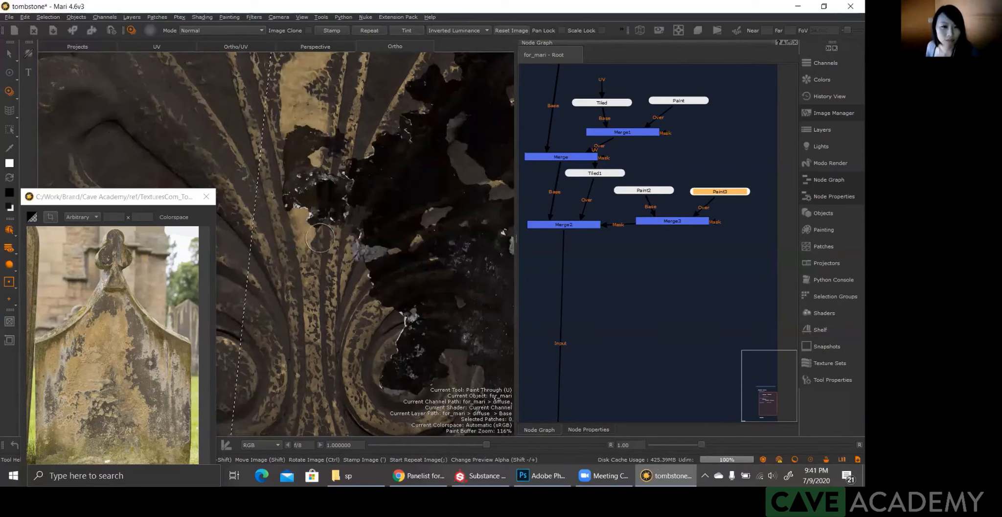
drag(338, 229, 352, 230)
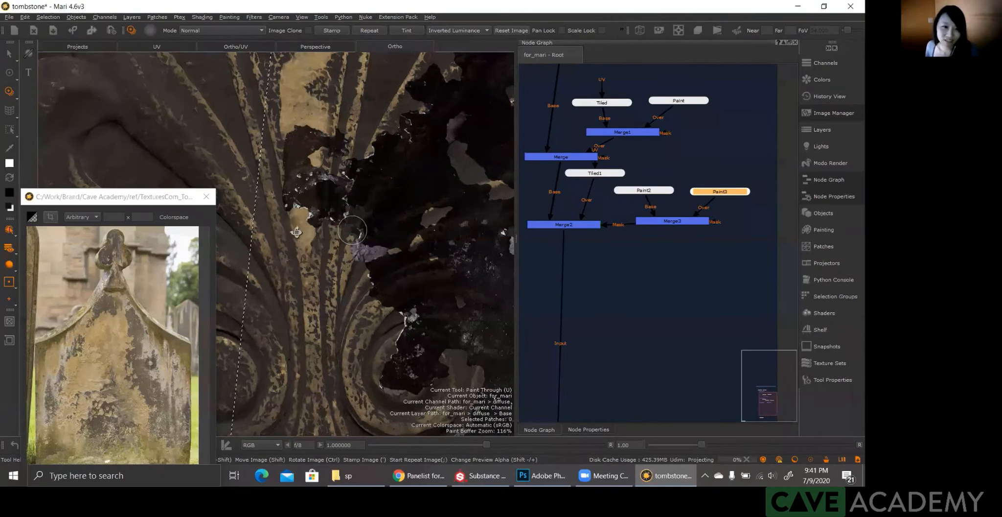
Step: Place the grunge image over the upper petal's tip and paint the patch up into the point, filling its left side
alt+middle_drag(296, 232, 297, 374)
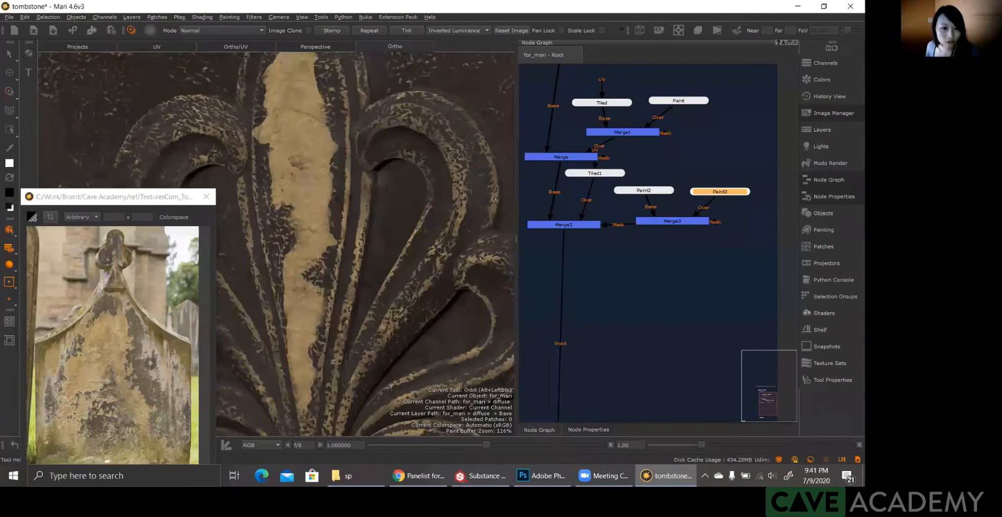
alt+middle_drag(325, 191, 263, 251)
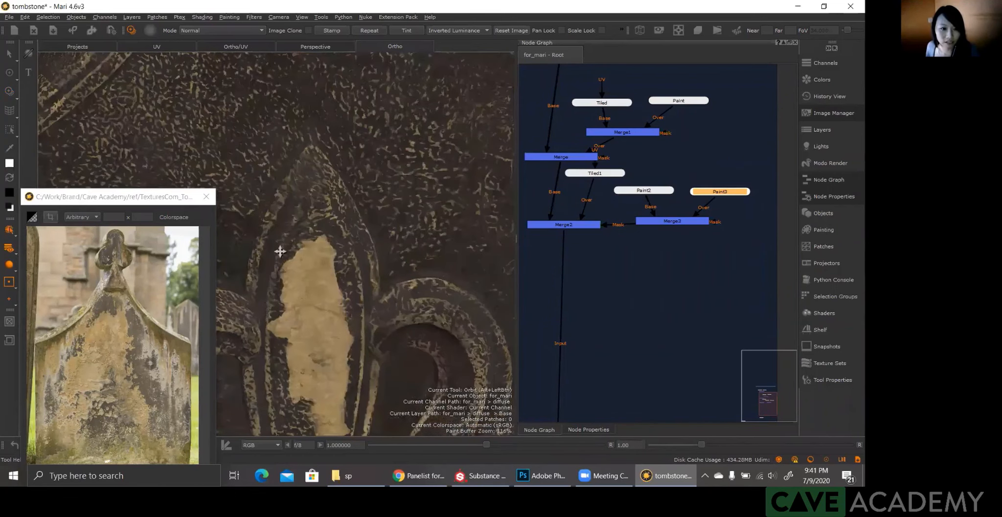
key(u)
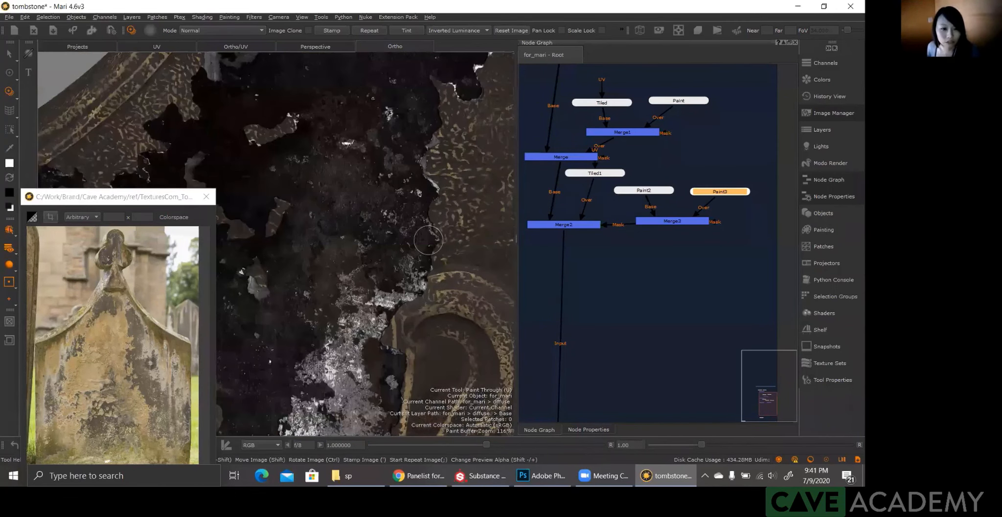
shift+drag(428, 239, 308, 243)
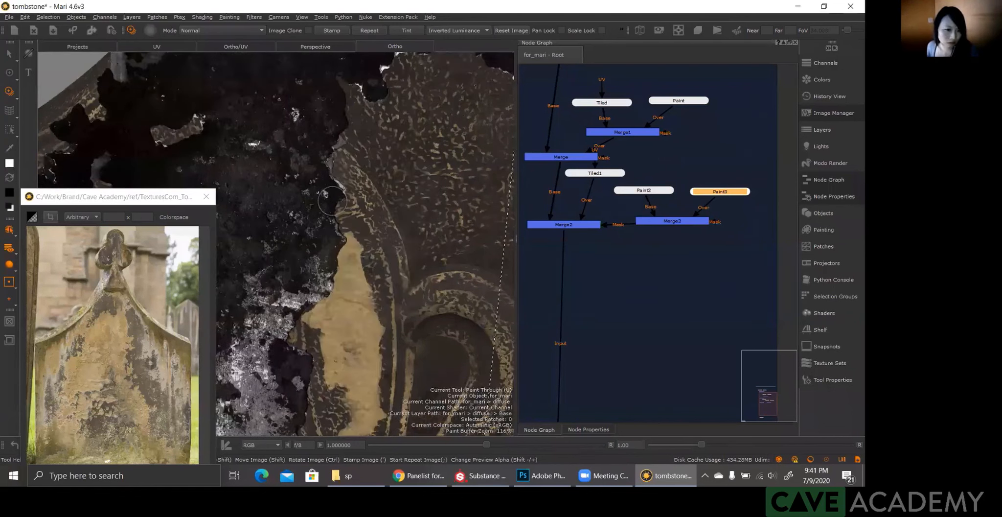
drag(333, 200, 337, 194)
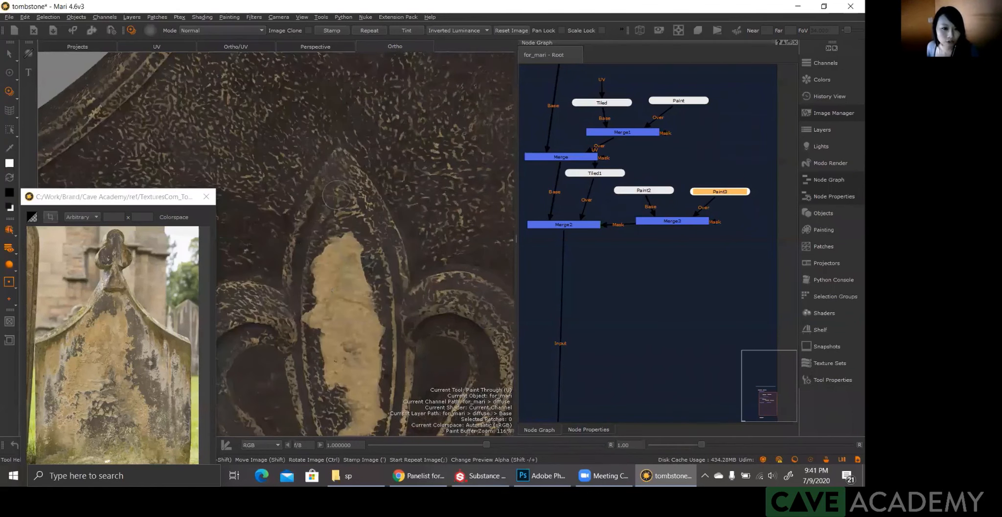
drag(337, 195, 318, 253)
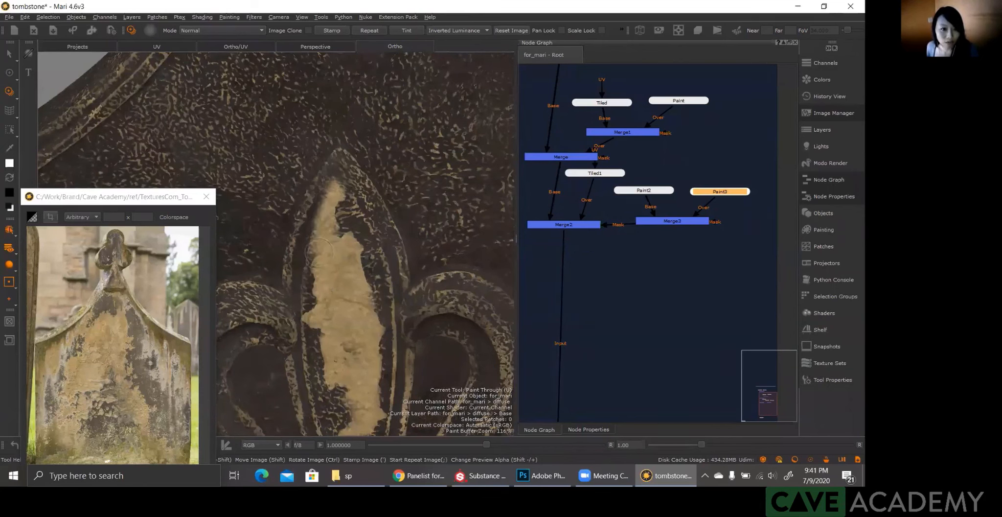
drag(319, 251, 319, 257)
drag(336, 185, 342, 240)
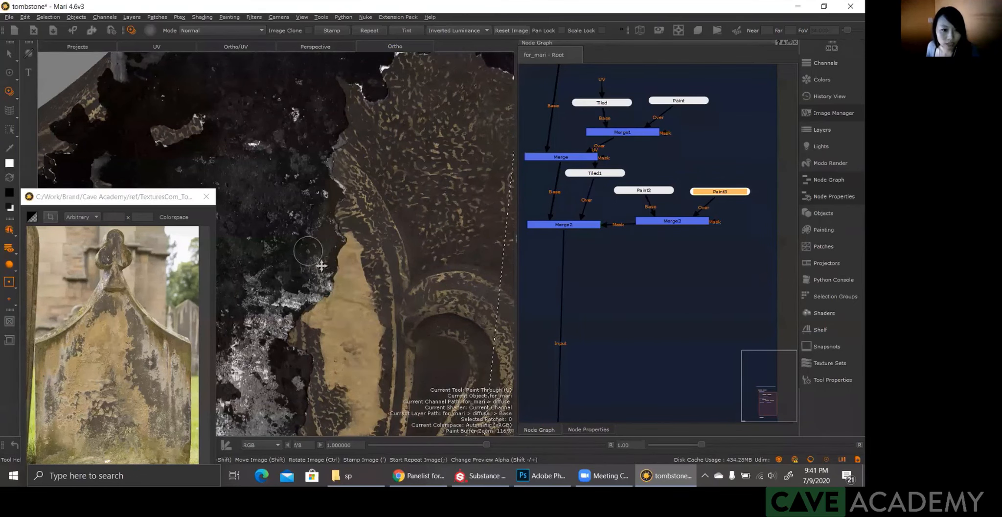
shift+drag(323, 266, 277, 273)
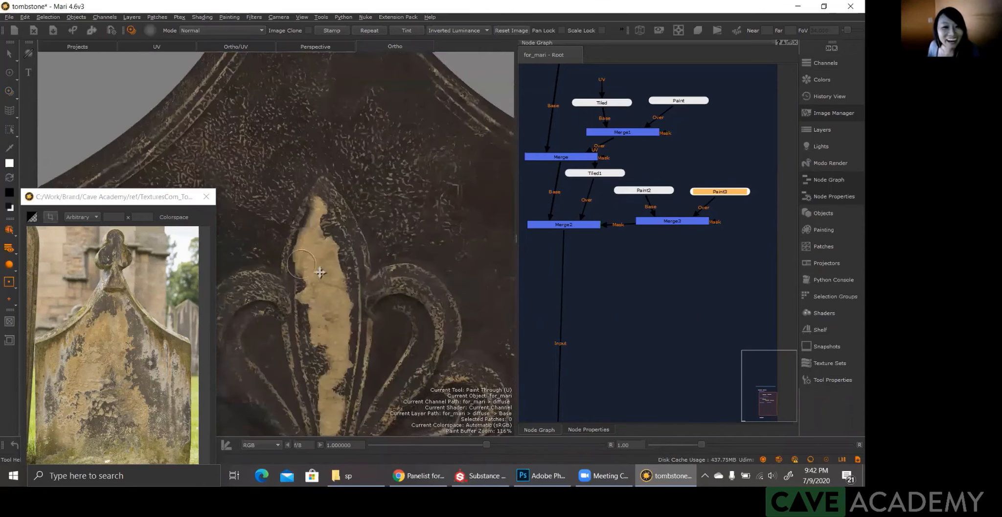
Step: Place the grunge image over the petal to the right of the central one and paint a light patch down towards its base
alt+right_drag(305, 239, 368, 242)
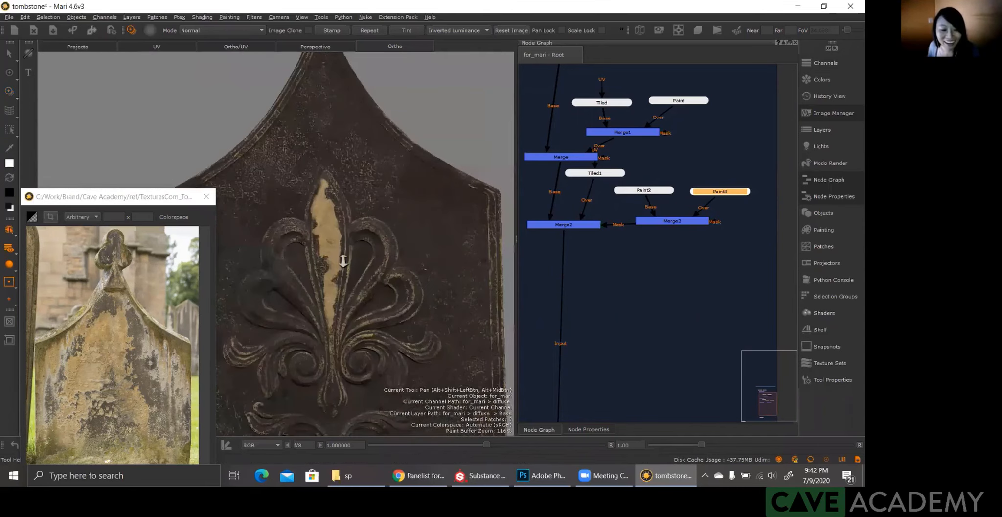
alt+middle_drag(336, 251, 328, 213)
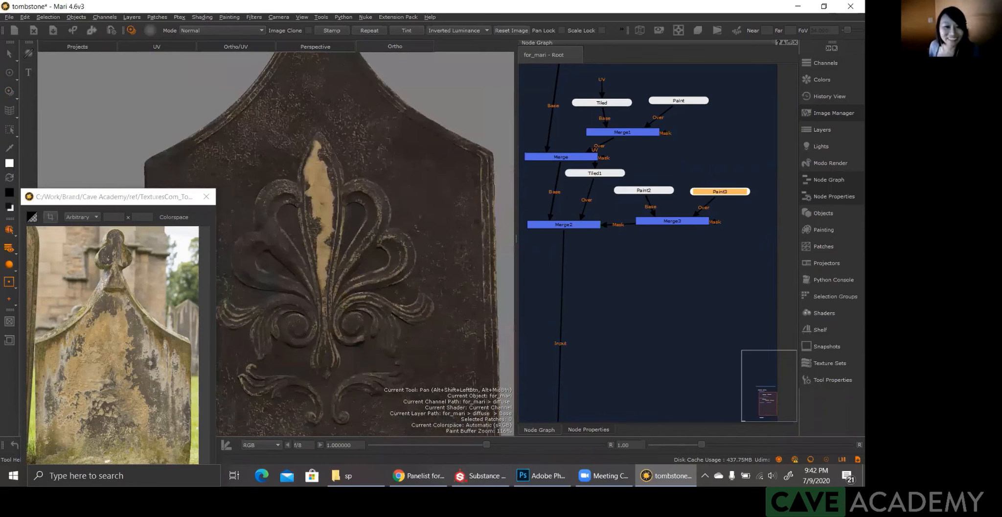
alt+right_drag(356, 252, 377, 257)
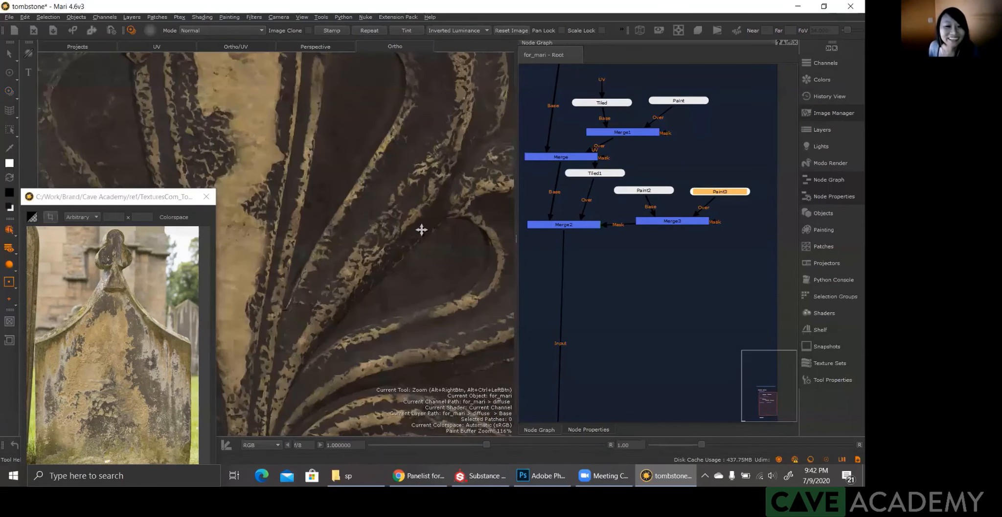
key(u)
ctrl+drag(492, 249, 412, 253)
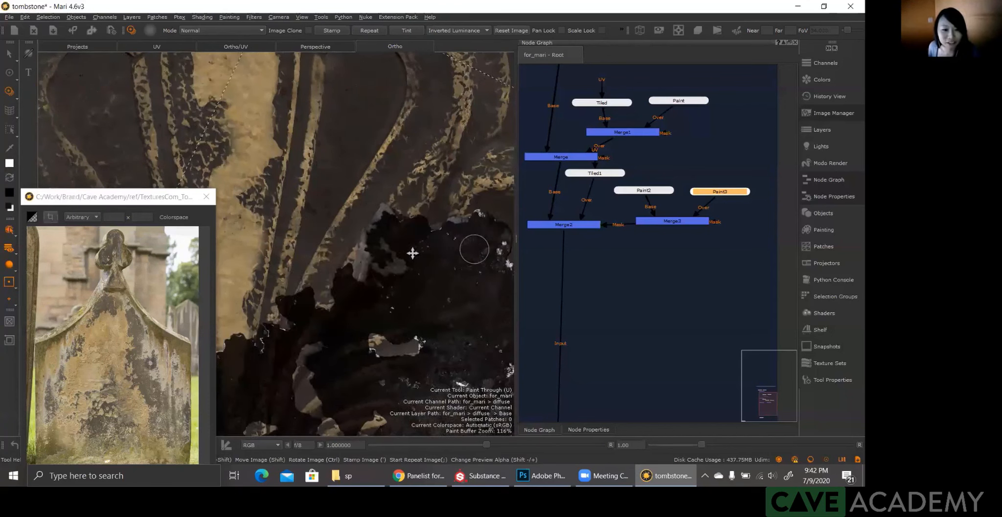
mouse_move(474, 248)
ctrl+mouse_down()
mouse_move(361, 235)
mouse_move(353, 222)
mouse_move(292, 330)
ctrl+mouse_up()
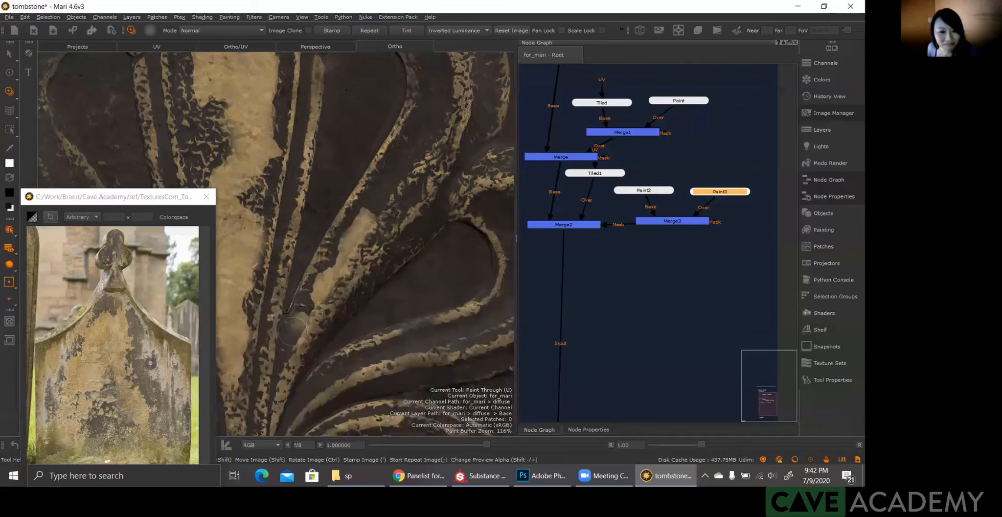
drag(292, 331, 282, 363)
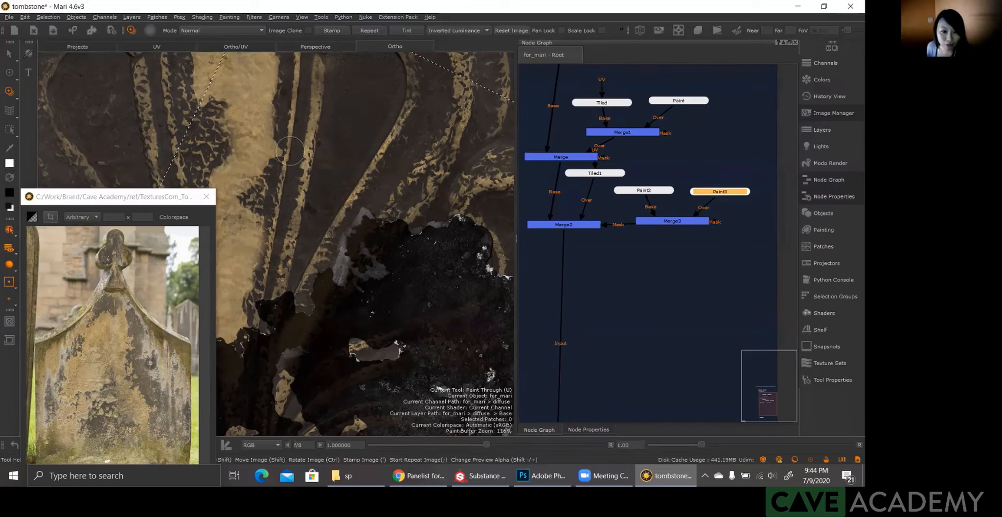
Step: Try extending the right-hand petal's patch from a repositioned grunge image and undo the last strokes
mouse_move(378, 245)
mouse_down()
mouse_move(340, 272)
mouse_move(384, 220)
mouse_up()
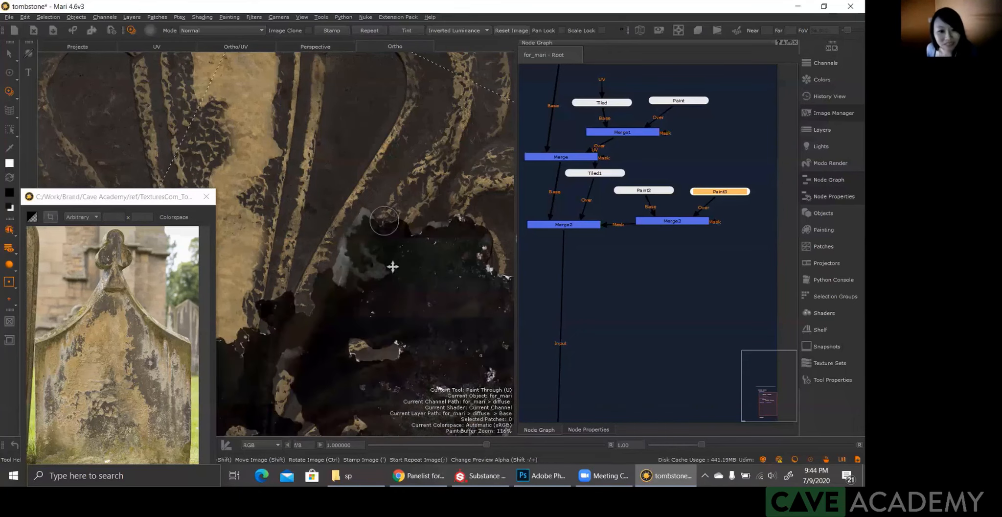
shift+drag(328, 253, 244, 225)
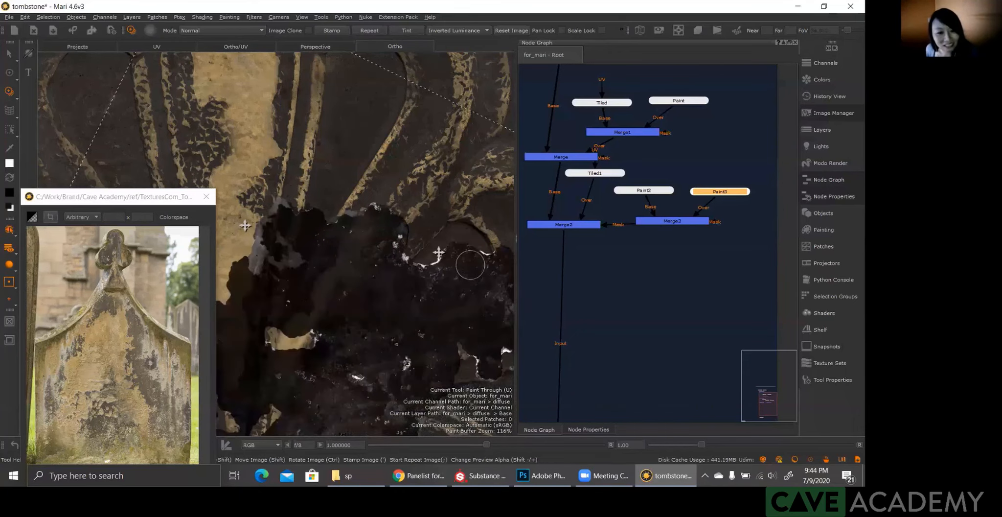
mouse_move(433, 243)
shift+mouse_down()
mouse_move(445, 268)
mouse_move(414, 175)
mouse_move(427, 224)
mouse_move(249, 147)
mouse_move(299, 152)
mouse_move(260, 158)
mouse_move(381, 178)
mouse_move(354, 229)
mouse_move(365, 264)
mouse_move(396, 203)
shift+mouse_up()
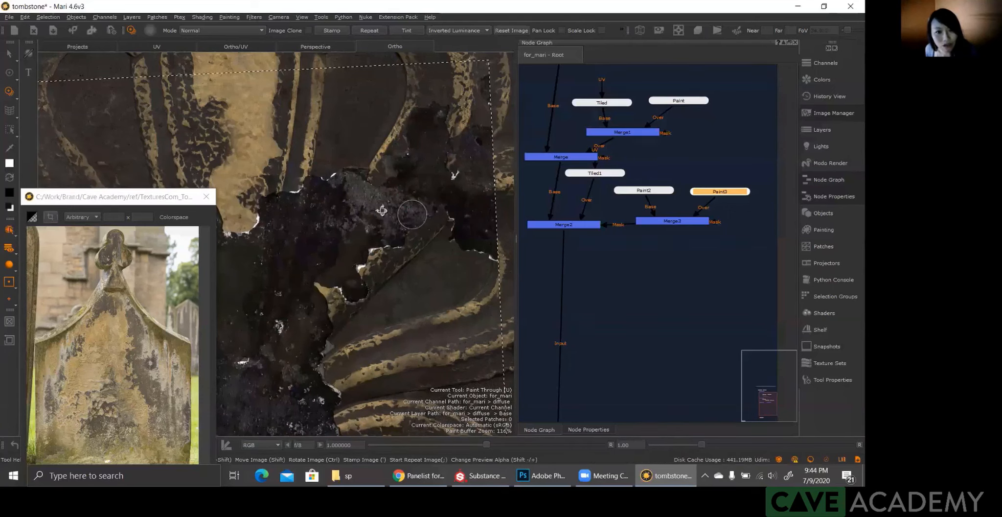
key(ctrl+z)
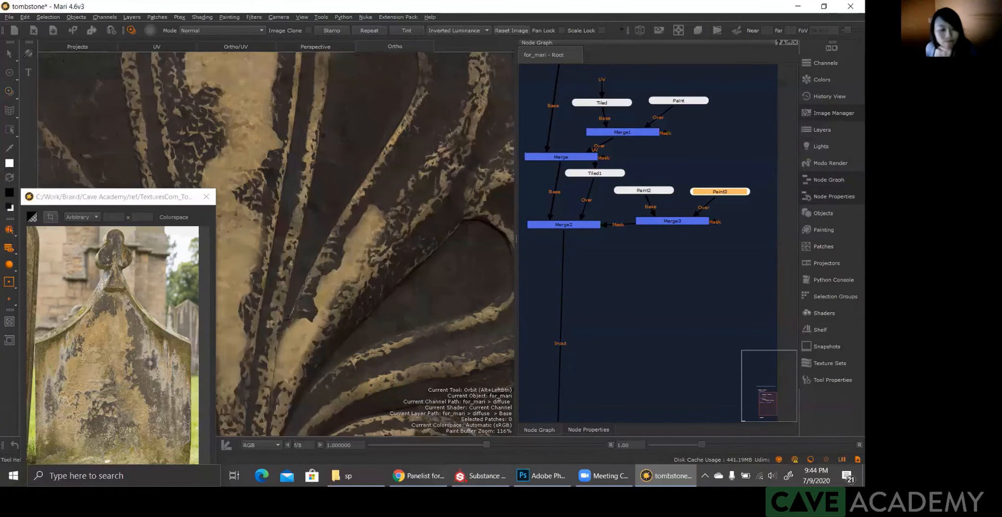
key(ctrl+z)
Step: Move and rotate the grunge image over the upper end of the right-hand petal's patch and undo the last stroke
alt+right_drag(387, 228, 398, 283)
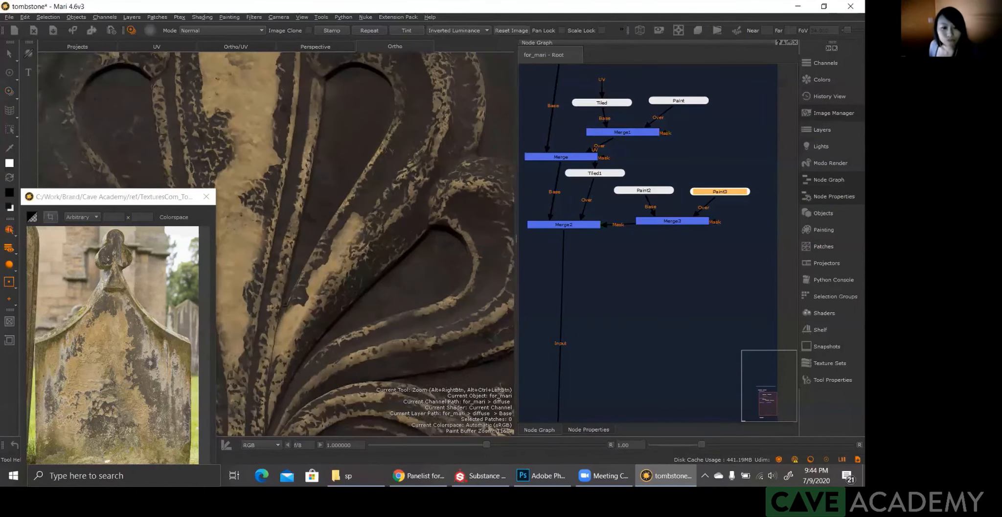
alt+drag(398, 282, 256, 275)
alt+right_drag(257, 275, 323, 262)
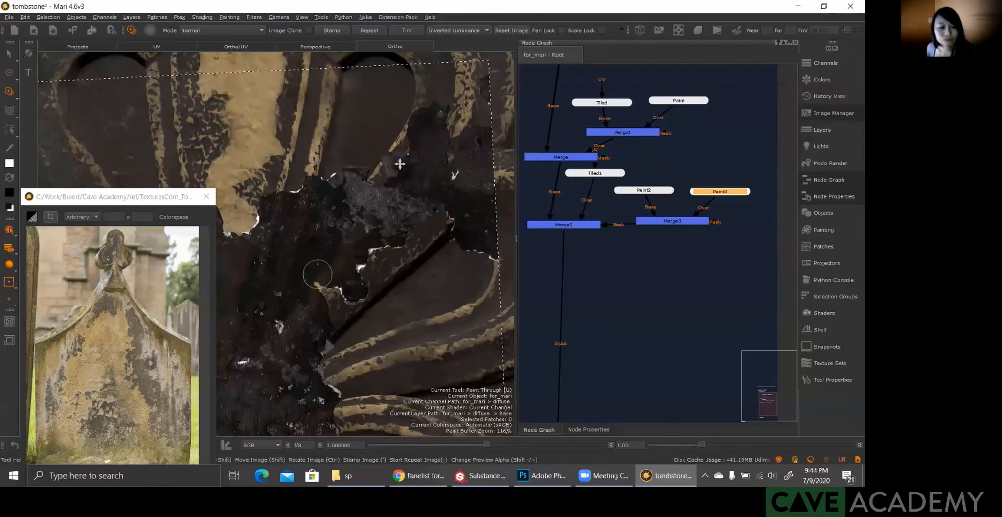
mouse_move(396, 167)
shift+mouse_down()
mouse_move(419, 164)
mouse_move(439, 133)
shift+mouse_up()
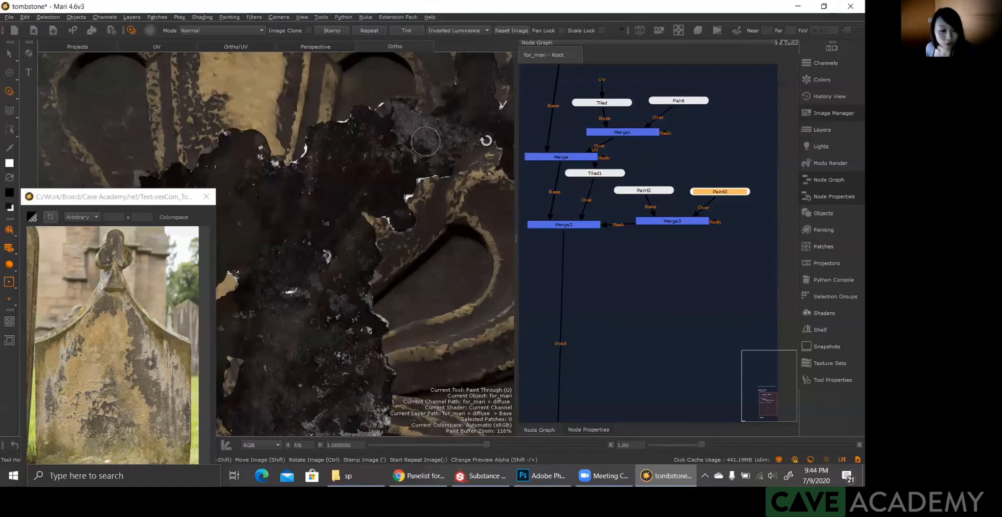
mouse_move(398, 169)
ctrl+mouse_down()
mouse_move(468, 220)
mouse_move(478, 246)
mouse_move(439, 260)
ctrl+mouse_up()
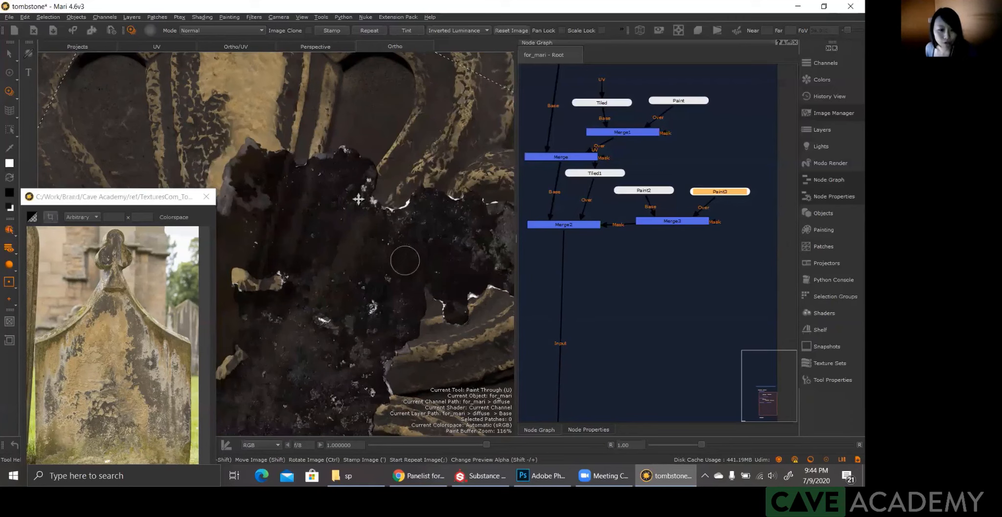
shift+drag(358, 200, 354, 194)
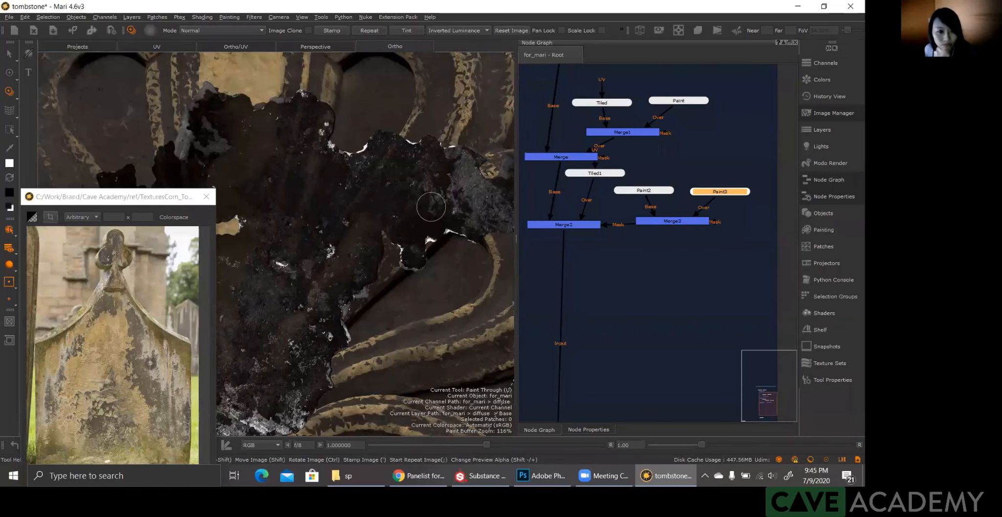
key(ctrl+z)
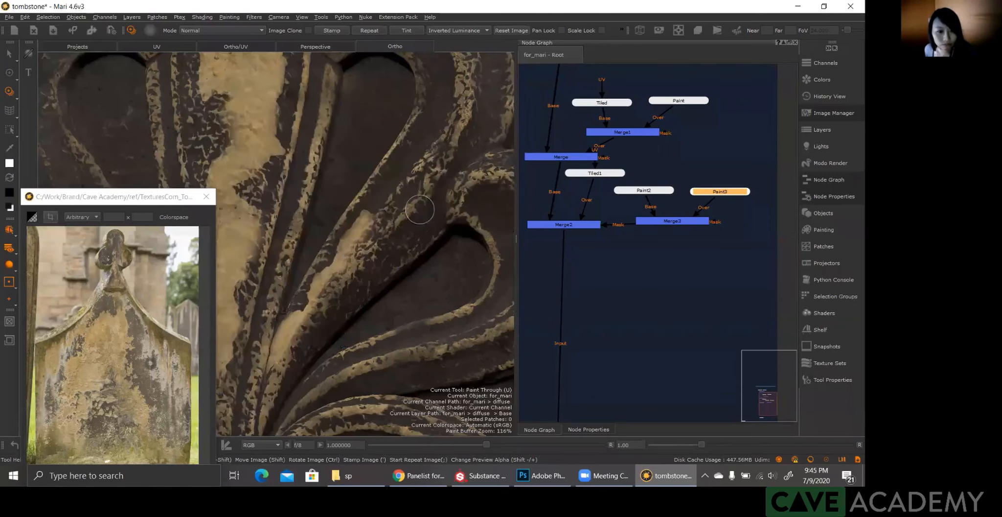
Step: Shift the grunge image towards the right-hand petal's base and paint along the patch's edge, leaving it chipped
alt+drag(420, 210, 430, 211)
mouse_move(337, 289)
mouse_down()
mouse_move(368, 262)
mouse_move(372, 240)
mouse_up()
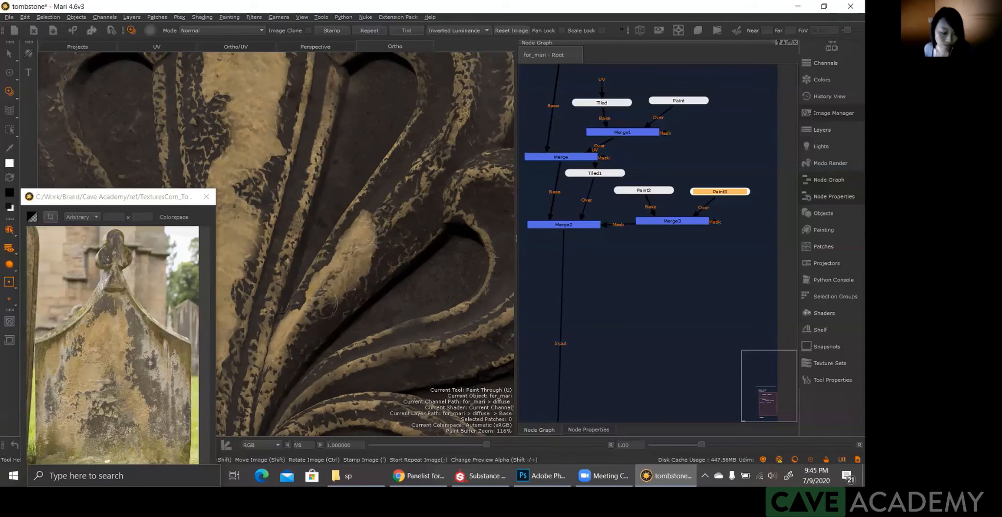
key(shift)
mouse_move(376, 283)
shift+mouse_down()
mouse_move(351, 263)
mouse_move(331, 263)
shift+mouse_up()
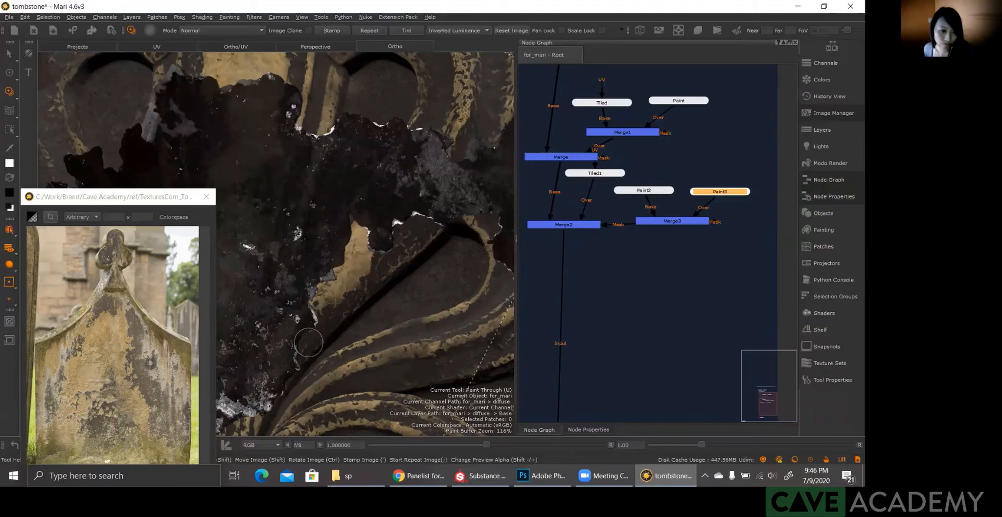
mouse_move(301, 352)
mouse_down()
mouse_move(276, 389)
mouse_move(329, 301)
mouse_move(267, 421)
mouse_move(299, 365)
mouse_move(300, 330)
mouse_up()
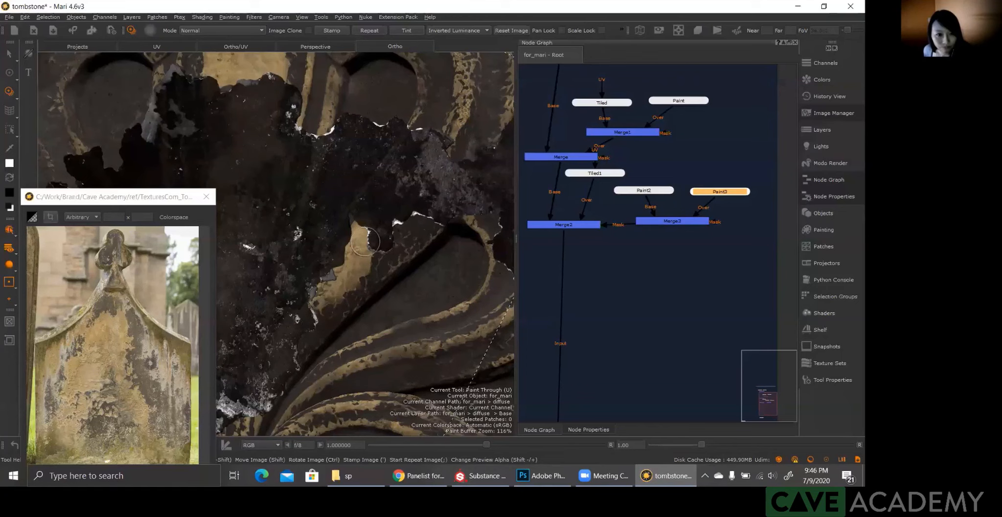
Step: Shift and rotate the grunge image around the right-hand petal's patch and extend the light patch up towards the petal's curled outer edge
drag(366, 241, 387, 235)
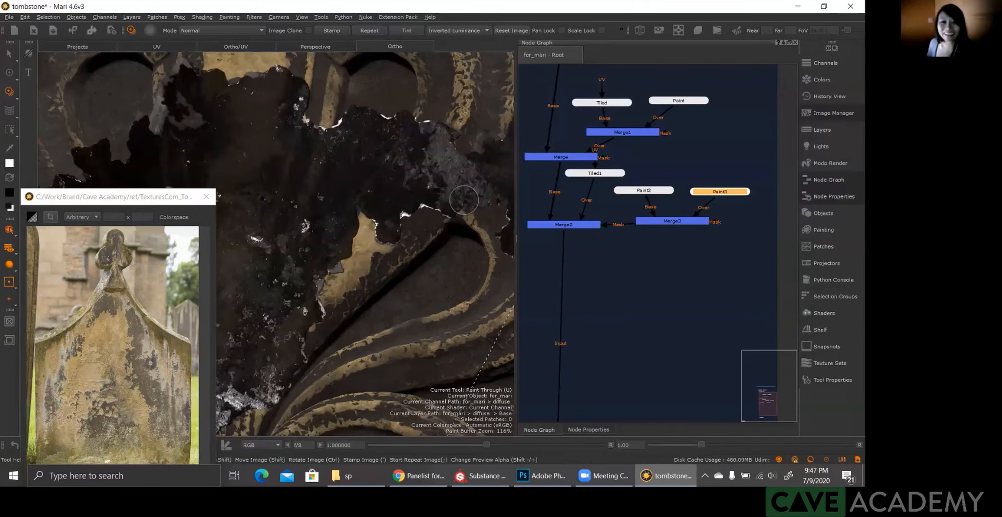
shift+drag(464, 199, 468, 205)
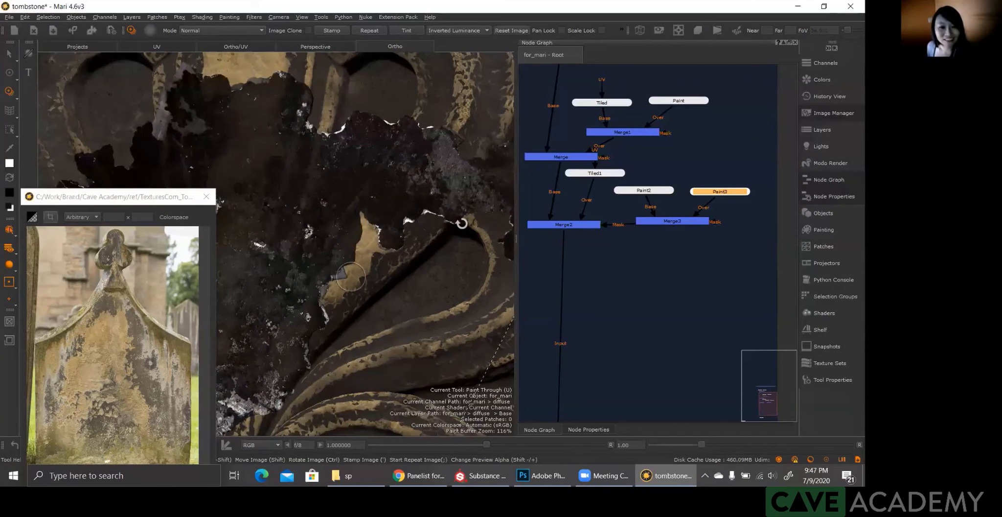
ctrl+drag(421, 206, 375, 175)
mouse_move(367, 205)
alt+mouse_down()
mouse_move(372, 221)
mouse_move(414, 168)
mouse_move(414, 157)
mouse_move(401, 159)
alt+mouse_up()
mouse_move(386, 240)
mouse_down()
mouse_move(399, 239)
mouse_move(398, 223)
mouse_move(423, 204)
mouse_move(402, 233)
mouse_up()
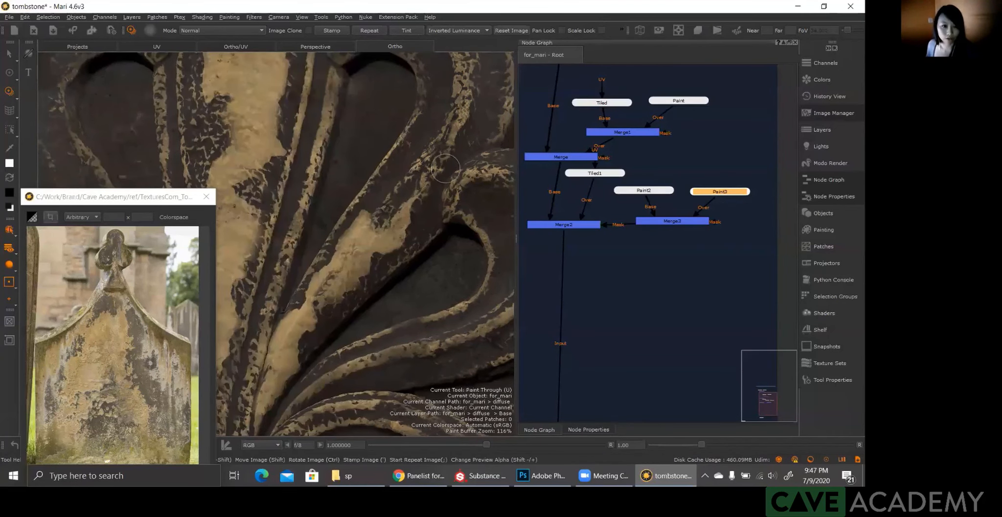
Step: Reposition the grunge image over the right-hand petal's upper end, paint a light patch down to the existing one and project the paint
alt+middle_drag(445, 168, 415, 192)
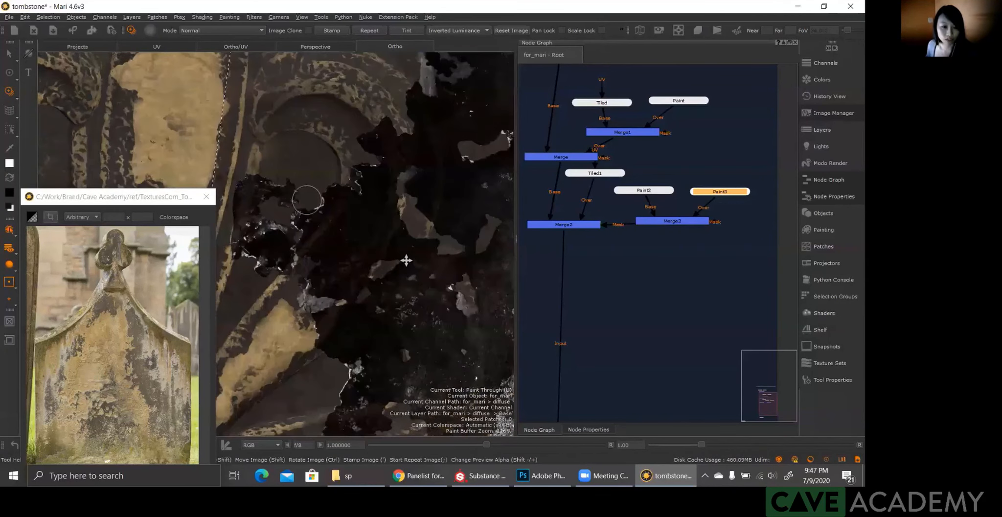
shift+drag(407, 263, 405, 260)
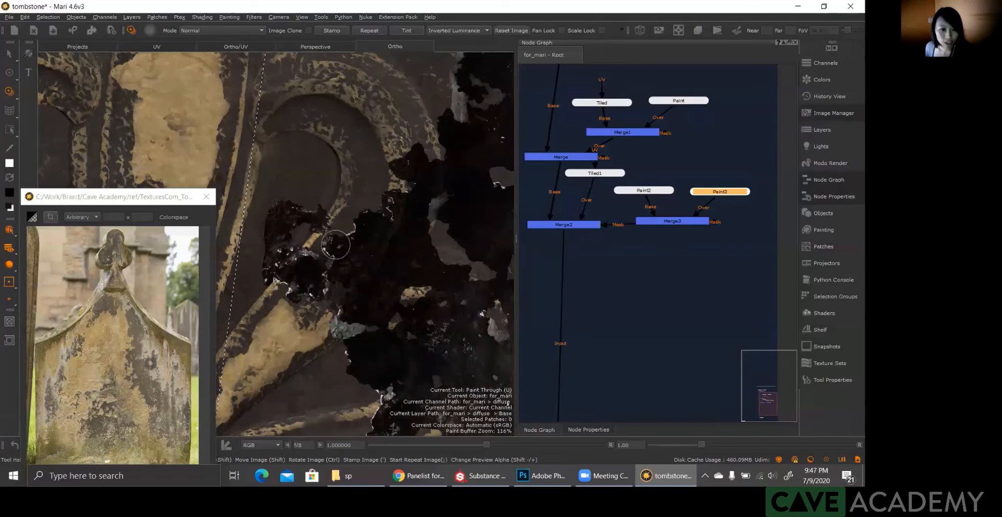
mouse_move(335, 245)
mouse_down()
mouse_move(365, 233)
mouse_move(380, 208)
mouse_up()
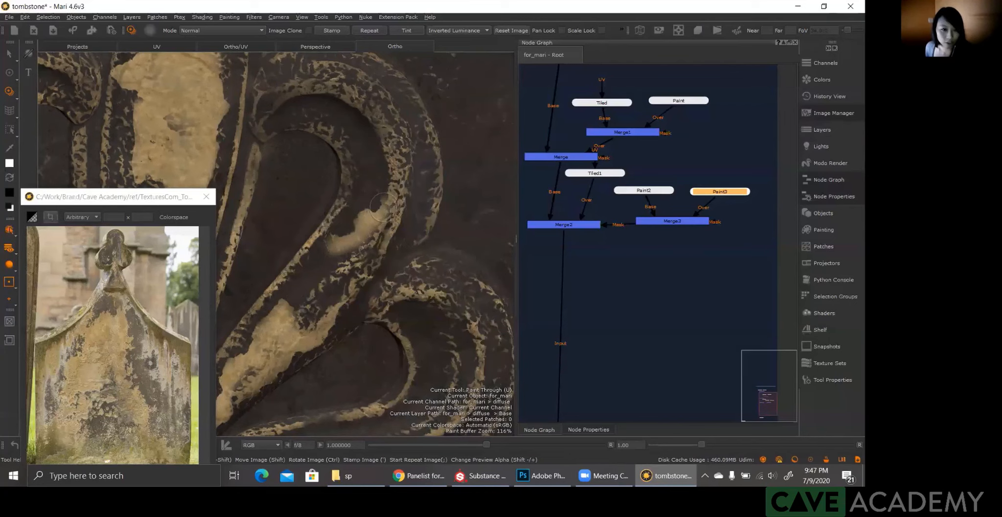
mouse_move(383, 207)
mouse_down()
mouse_move(359, 244)
mouse_move(308, 274)
mouse_up()
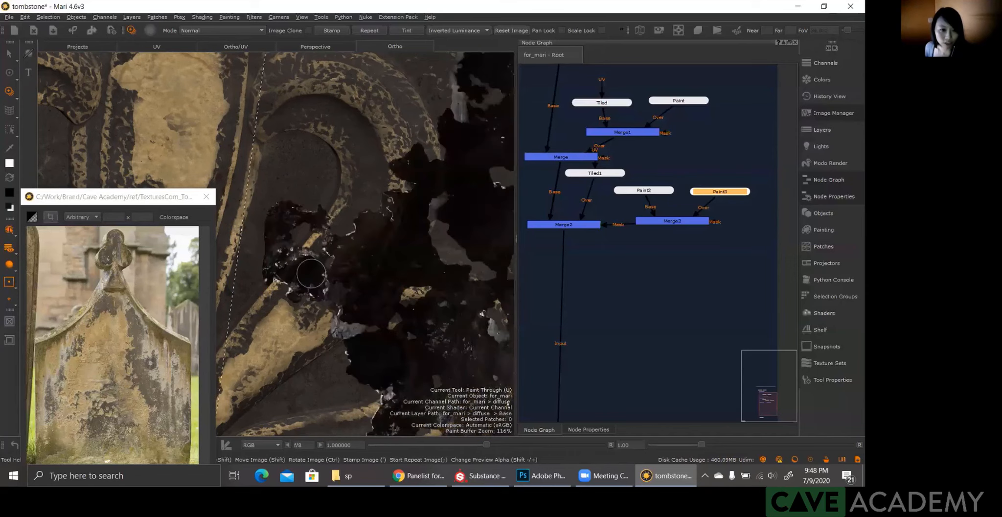
mouse_move(343, 241)
mouse_down()
mouse_move(294, 275)
mouse_move(328, 273)
mouse_move(362, 234)
mouse_up()
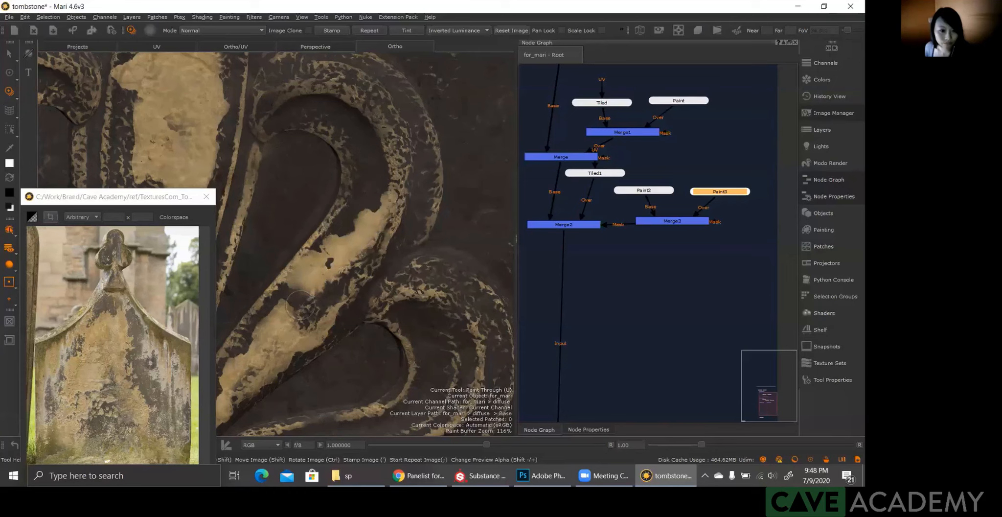
mouse_move(300, 305)
shift+mouse_down()
mouse_move(294, 296)
mouse_move(314, 291)
mouse_move(323, 272)
shift+mouse_up()
key(b)
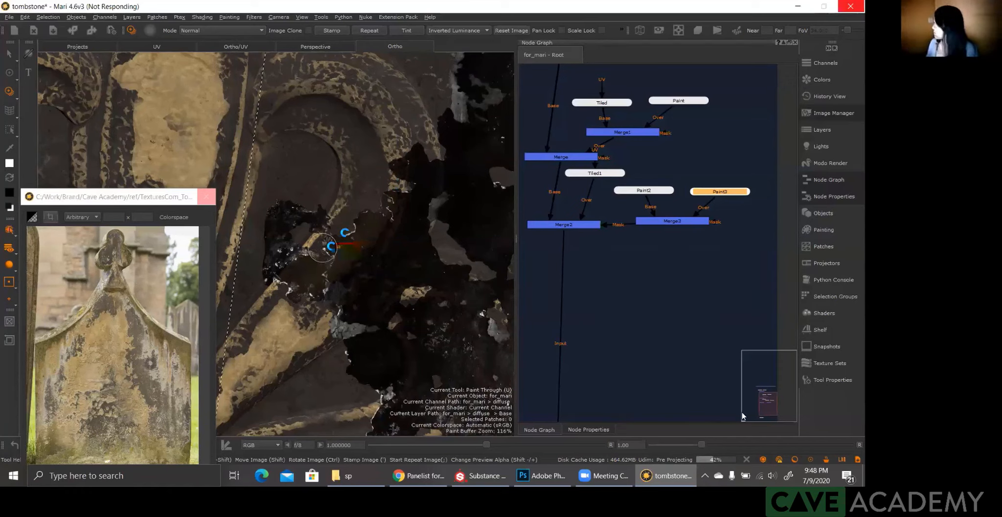
key(alt+Tab)
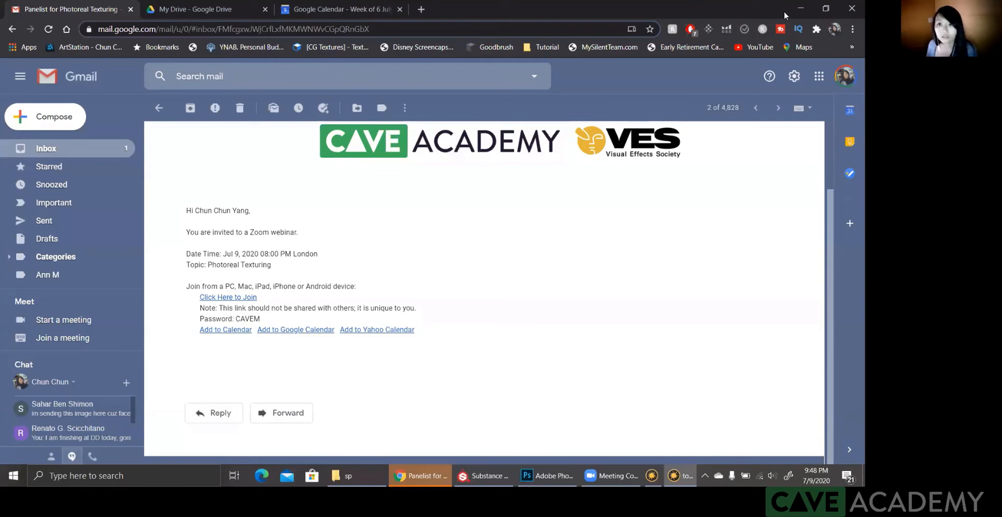
key(alt+Tab)
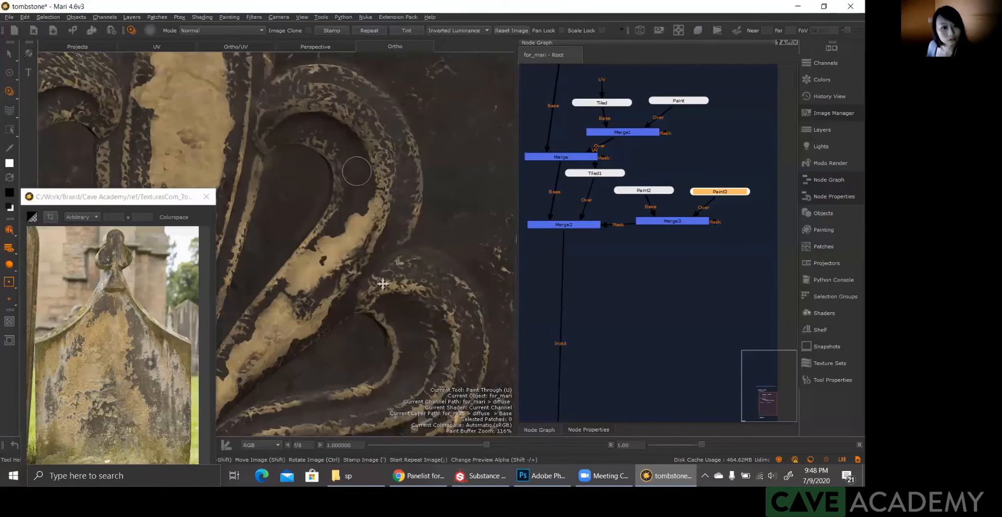
Step: Place and rotate the grunge image over the lower-left corner of the tombstone's panel, with its ragged edge just above the bottom border
alt+right_drag(366, 238, 290, 287)
alt+middle_drag(289, 287, 307, 260)
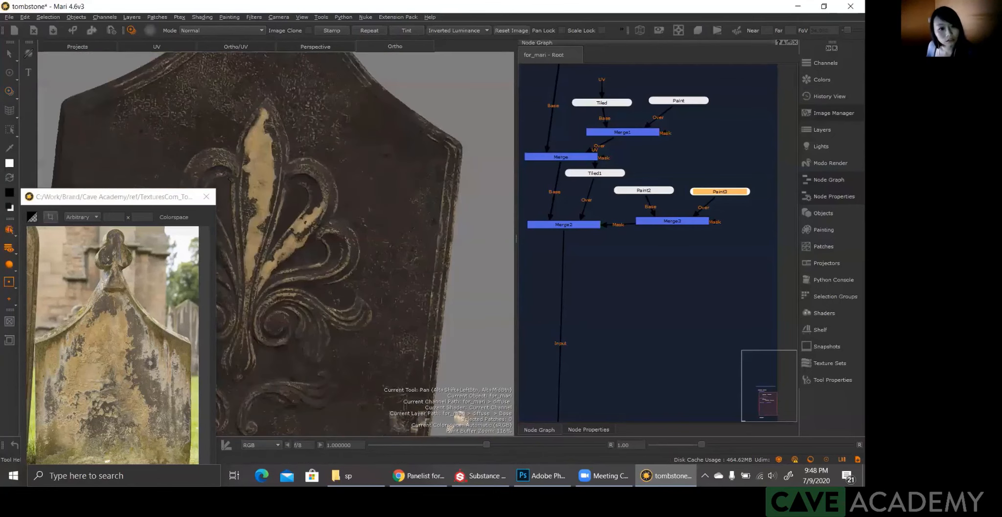
alt+middle_drag(130, 459, 285, 269)
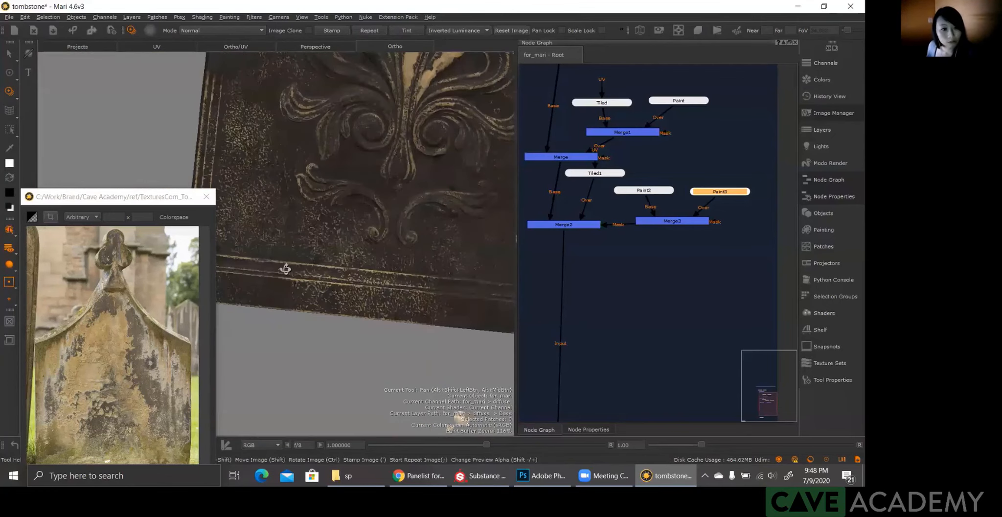
key(u)
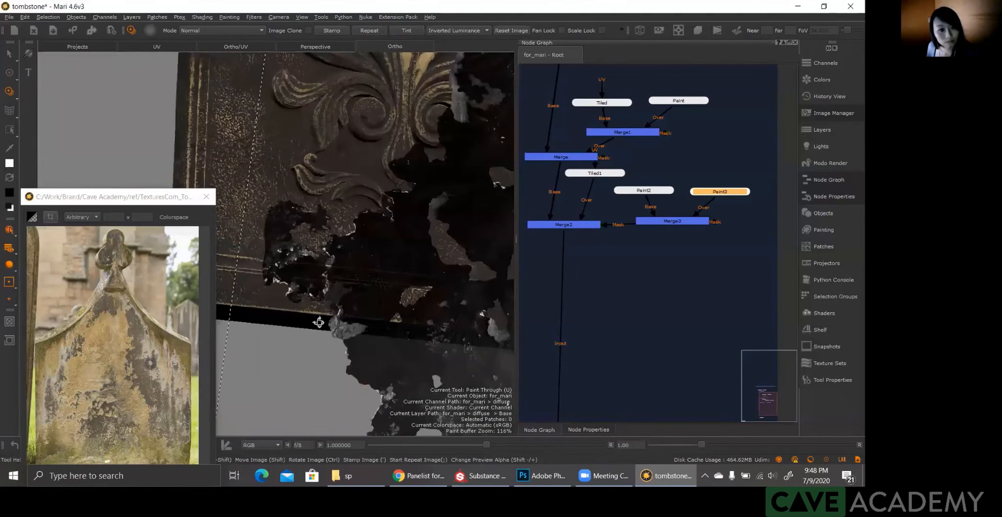
alt+drag(294, 227, 310, 257)
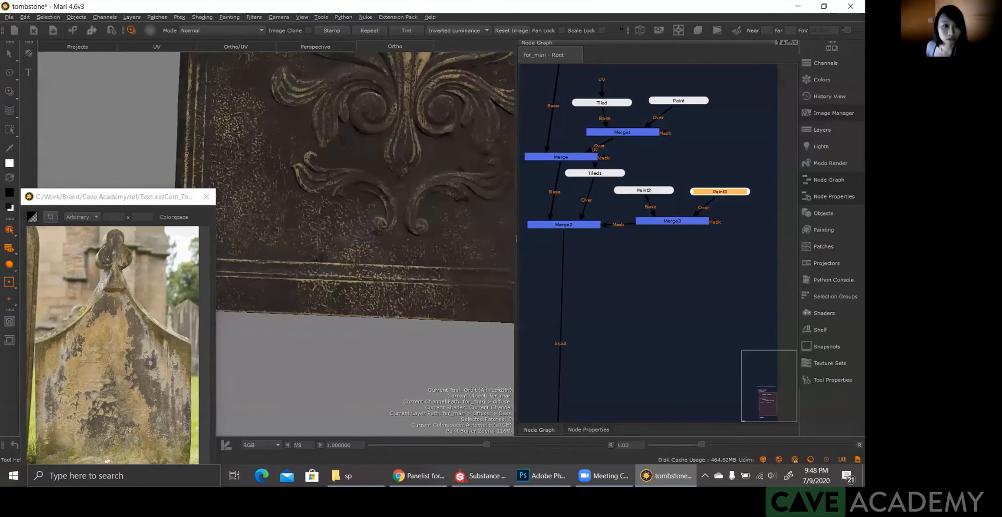
scroll(312, 255, up, 3)
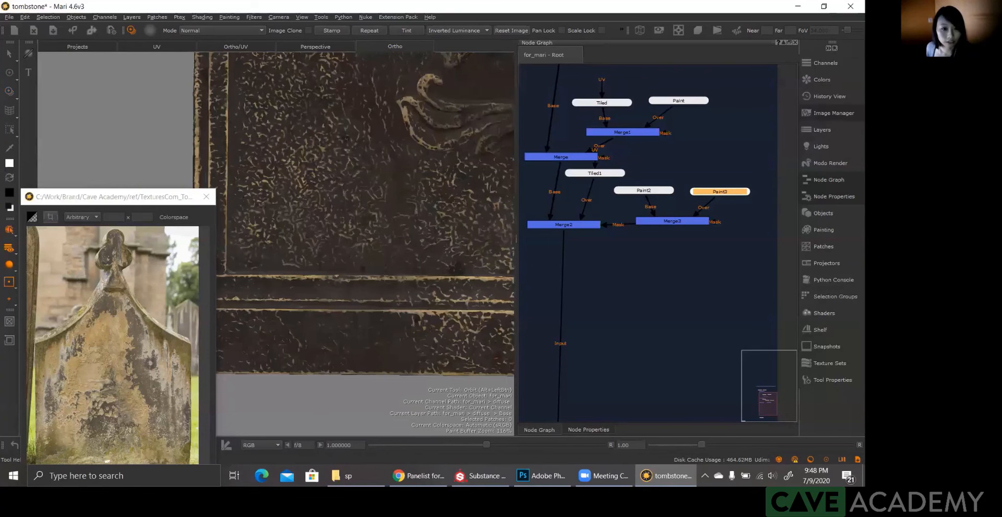
key(u)
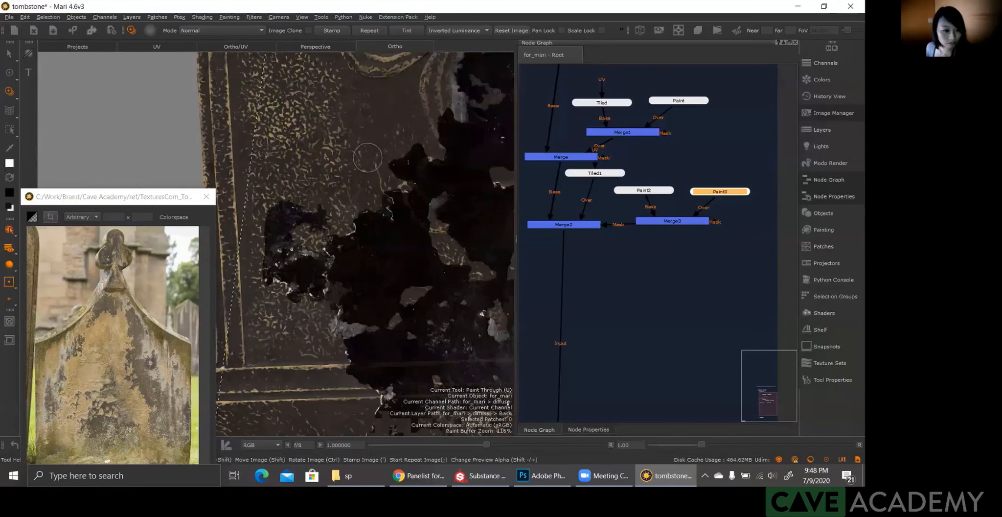
shift+drag(368, 157, 285, 286)
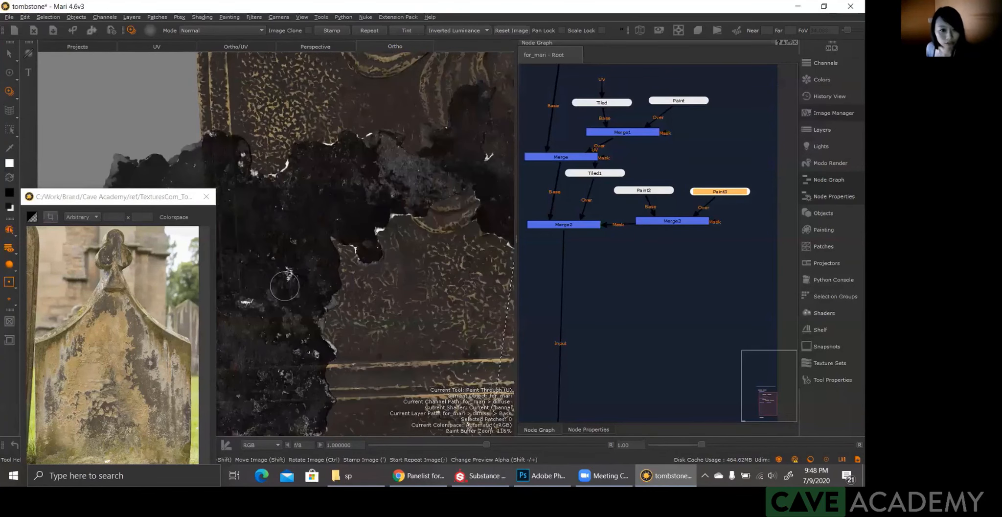
mouse_move(412, 179)
shift+mouse_down()
mouse_move(436, 279)
mouse_move(488, 349)
shift+mouse_up()
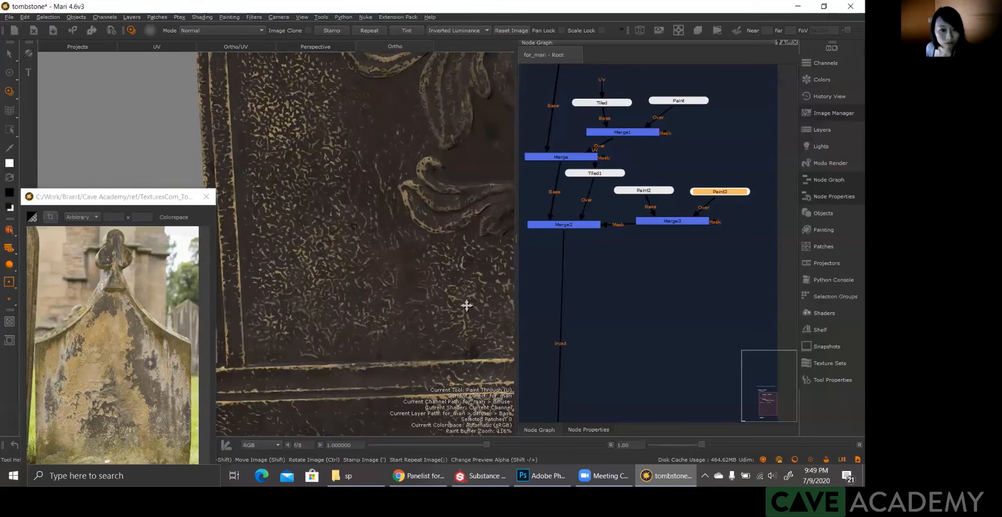
shift+drag(459, 304, 402, 296)
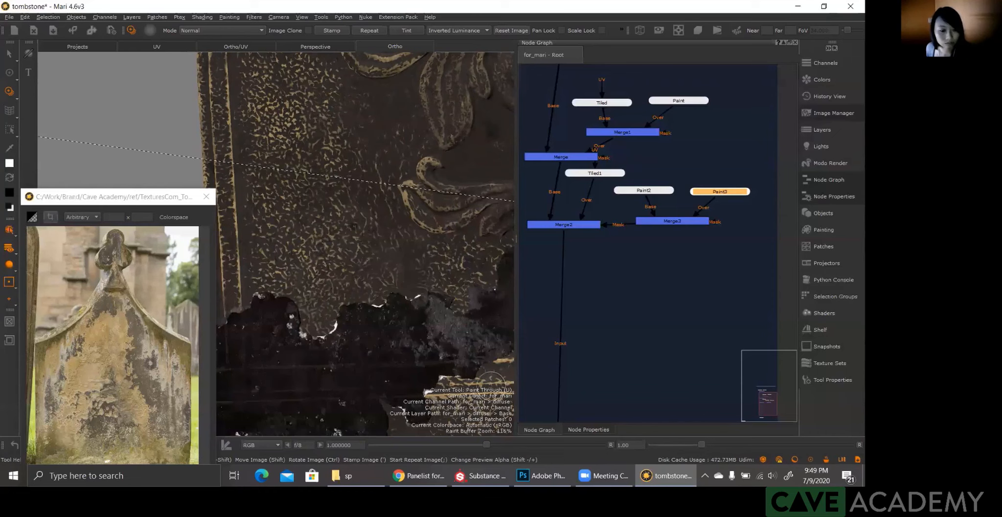
Step: Paint a light band along the bottom of the panel through the grunge image, giving it a jagged upper edge
mouse_move(368, 327)
shift+mouse_down()
mouse_move(344, 327)
mouse_move(391, 333)
mouse_move(370, 339)
shift+mouse_up()
mouse_move(274, 307)
mouse_down()
mouse_move(266, 338)
mouse_move(343, 313)
mouse_move(431, 323)
mouse_move(319, 345)
mouse_move(475, 343)
mouse_move(343, 350)
mouse_move(470, 300)
mouse_move(490, 320)
mouse_move(267, 343)
mouse_move(247, 299)
mouse_move(255, 343)
mouse_move(269, 357)
mouse_move(455, 353)
mouse_move(509, 338)
mouse_move(487, 326)
mouse_move(487, 282)
mouse_move(499, 269)
mouse_up()
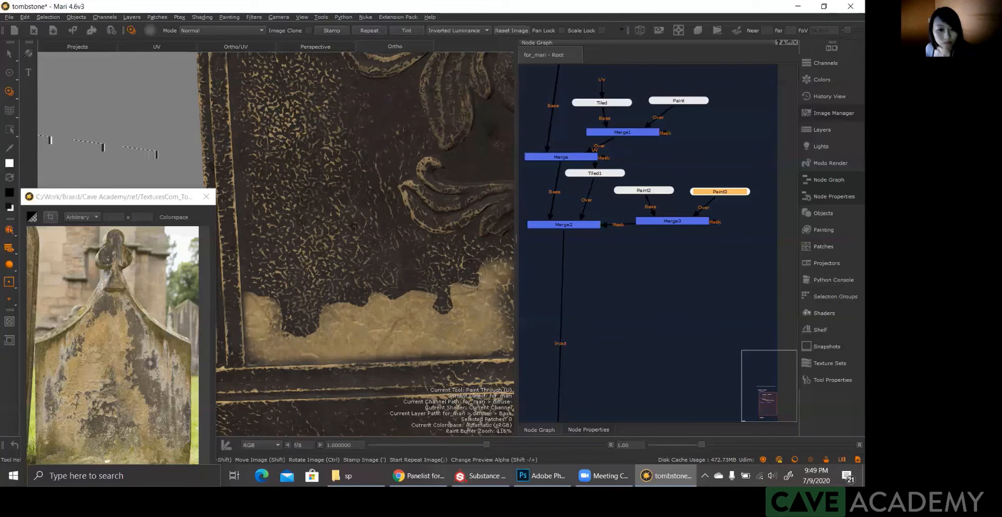
drag(473, 273, 475, 273)
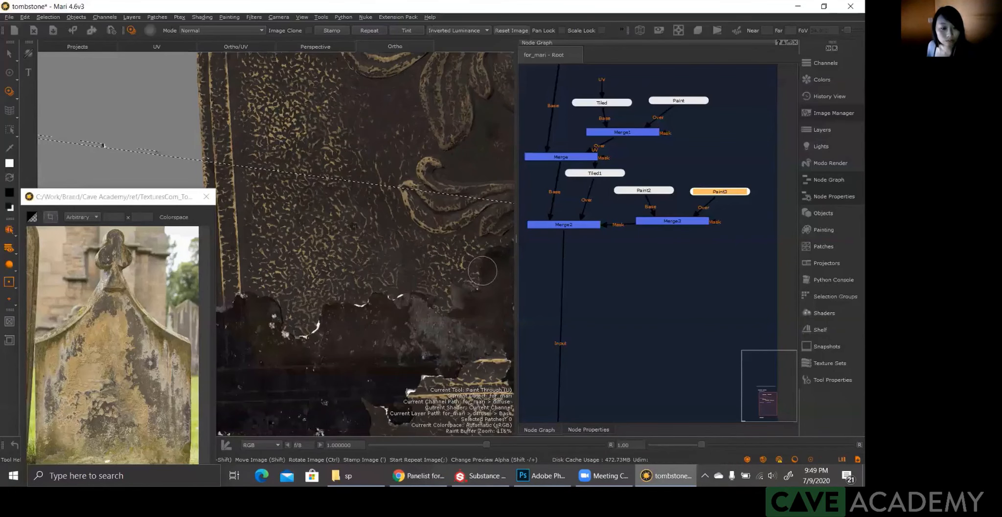
Step: Move and rotate the grunge image upright along the panel's left side so its ragged edge runs up from the light bottom band
alt+middle_drag(439, 234, 495, 257)
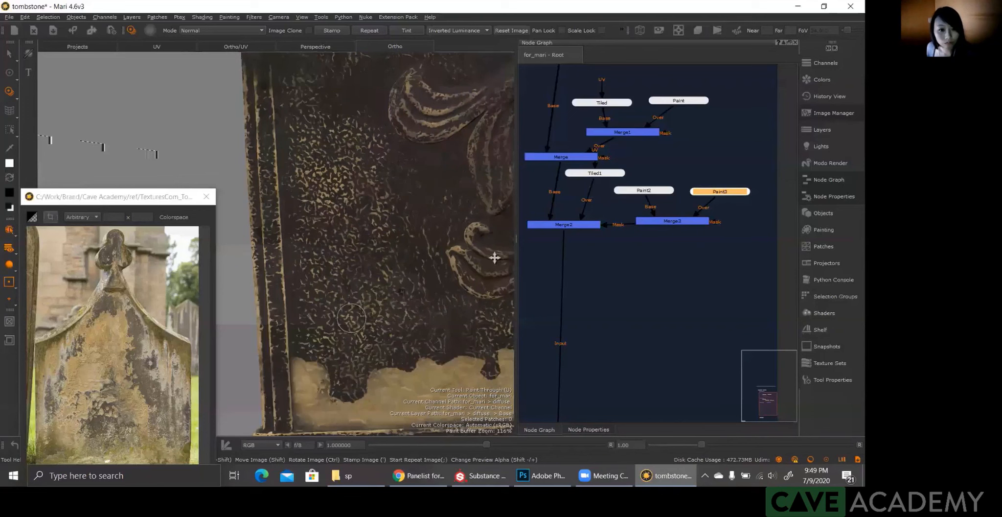
shift+drag(461, 267, 491, 346)
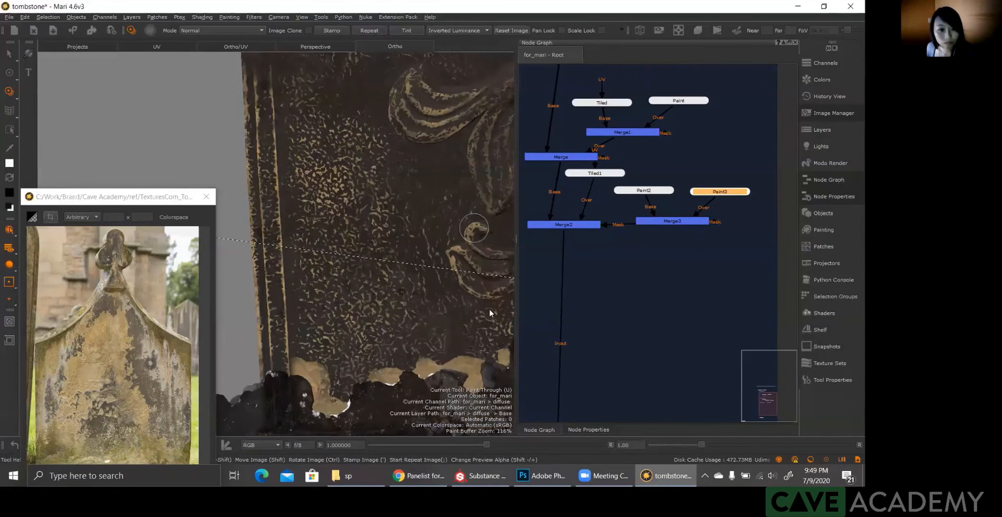
shift+drag(430, 320, 380, 267)
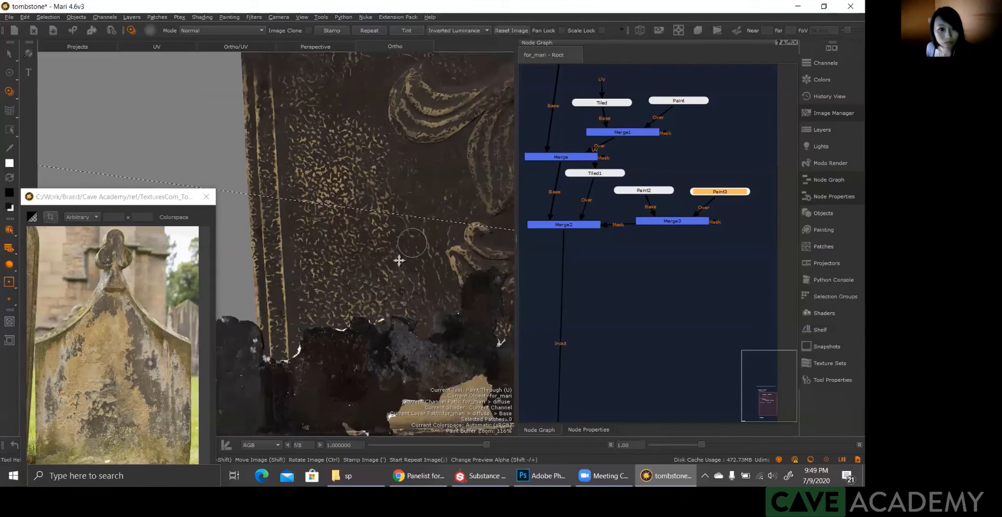
shift+drag(416, 216, 430, 271)
shift+drag(380, 338, 427, 232)
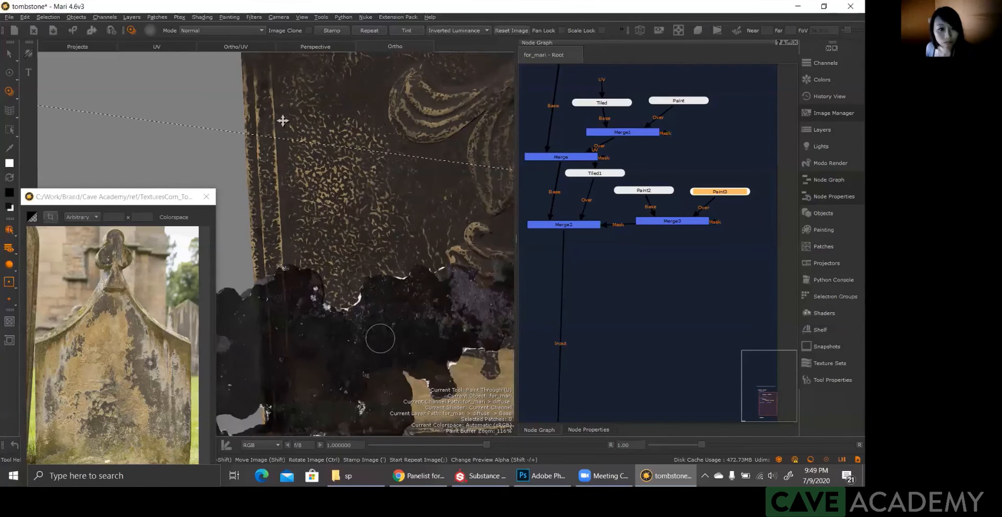
shift+drag(406, 165, 389, 123)
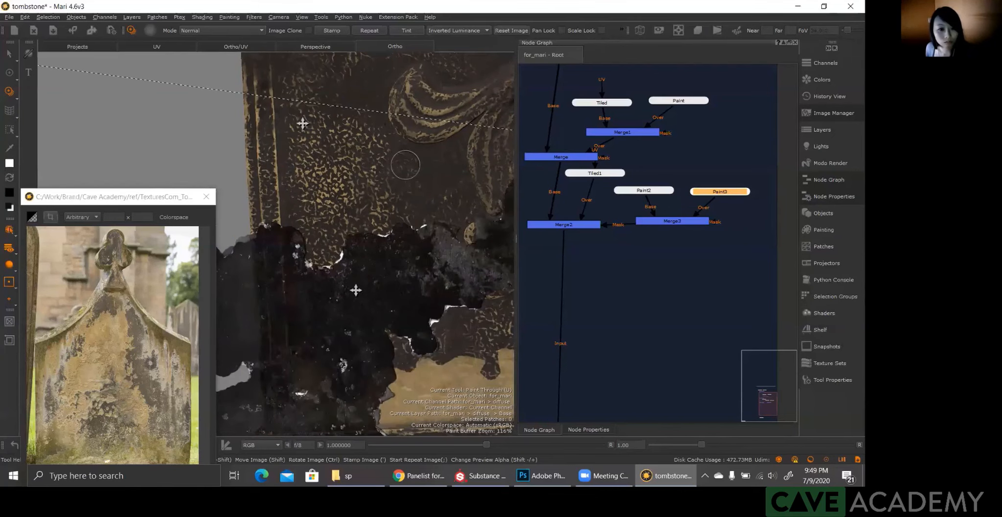
mouse_move(355, 290)
ctrl+mouse_down()
mouse_move(436, 275)
mouse_move(417, 265)
ctrl+mouse_up()
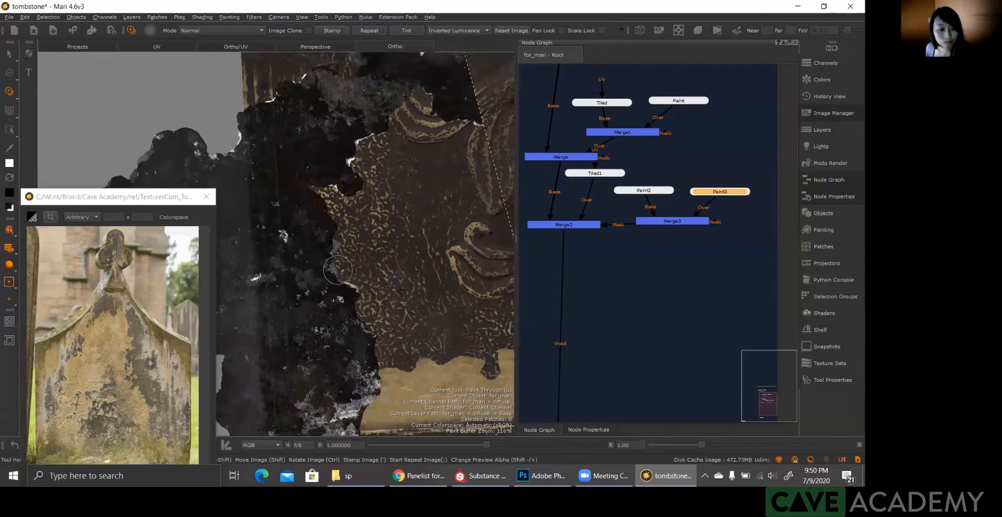
ctrl+drag(338, 270, 384, 284)
drag(356, 216, 372, 226)
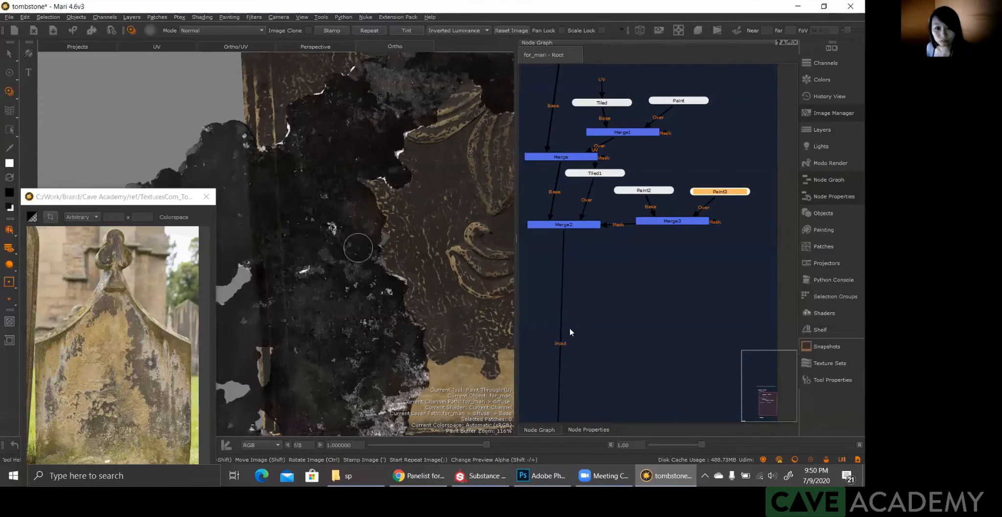
Step: Enlarge the brush and paint a light patch up the panel's left side from the bottom band, with a chipped inner edge
drag(569, 298, 584, 298)
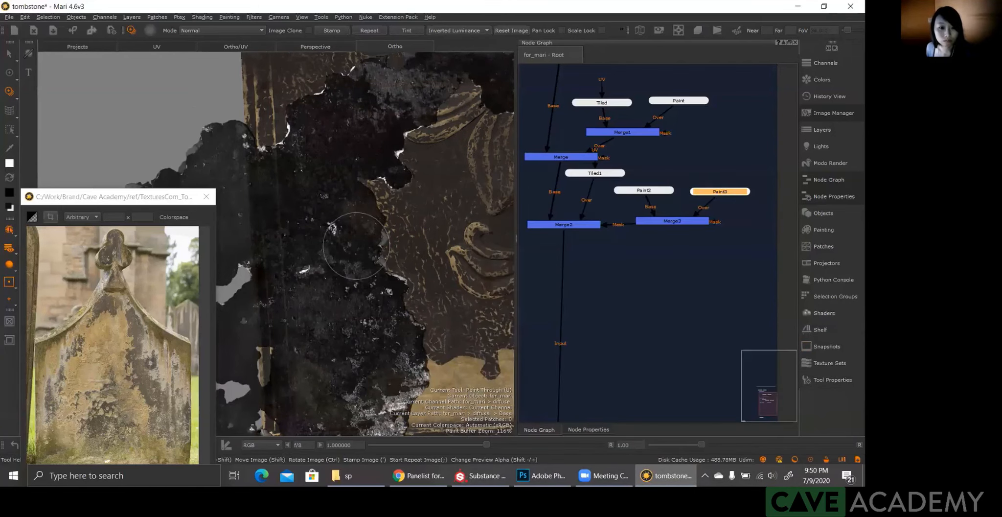
mouse_move(357, 246)
mouse_down()
mouse_move(362, 230)
mouse_move(376, 280)
mouse_move(359, 260)
mouse_up()
mouse_move(387, 313)
mouse_down()
mouse_move(414, 355)
mouse_move(407, 345)
mouse_move(364, 367)
mouse_move(351, 390)
mouse_move(343, 333)
mouse_move(352, 303)
mouse_move(328, 372)
mouse_move(421, 342)
mouse_up()
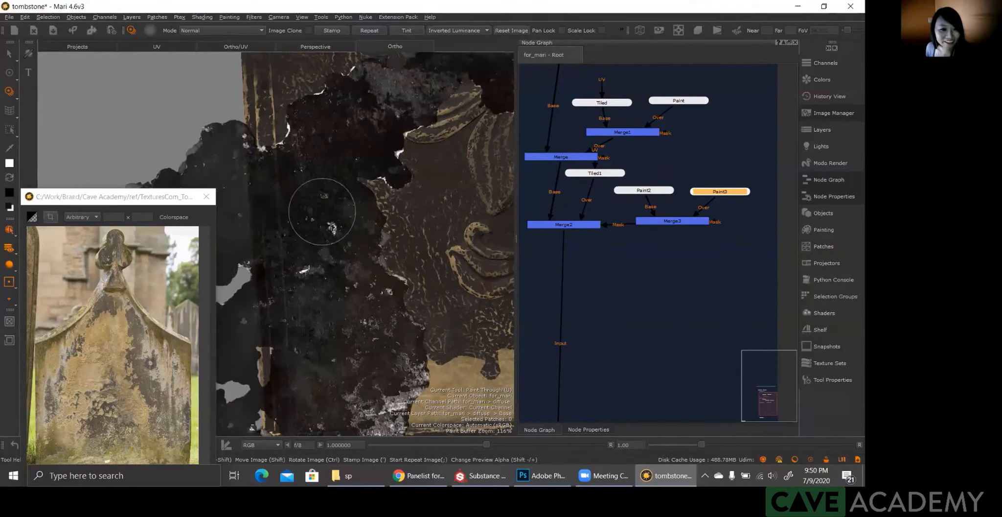
mouse_move(324, 210)
mouse_down()
mouse_move(329, 197)
mouse_move(325, 288)
mouse_move(320, 230)
mouse_up()
mouse_move(326, 333)
mouse_down()
mouse_move(320, 342)
mouse_move(318, 318)
mouse_move(306, 313)
mouse_move(301, 196)
mouse_move(343, 151)
mouse_up()
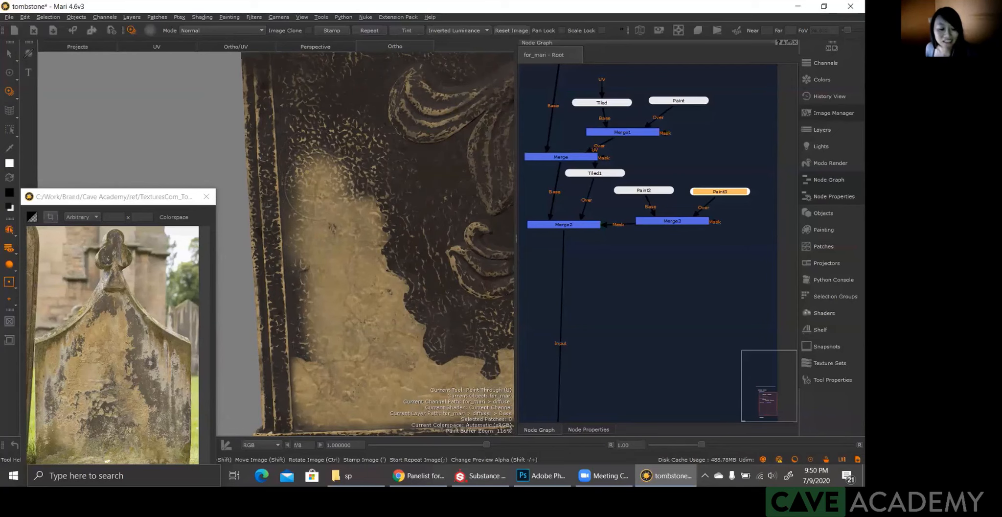
drag(318, 187, 316, 201)
drag(342, 280, 326, 271)
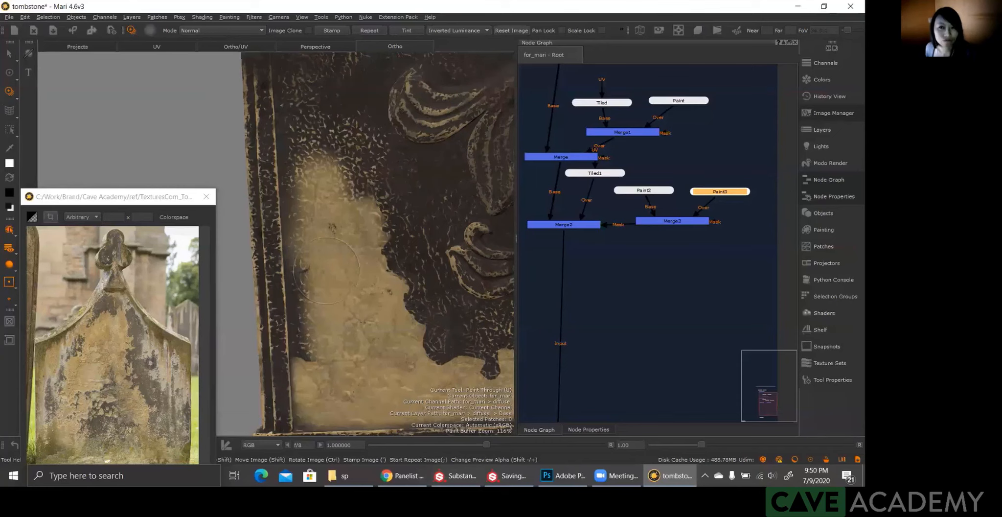
Step: Rotate and move the grunge image up the panel's left side and paint the light patch higher with a chipped inner edge
drag(327, 270, 327, 271)
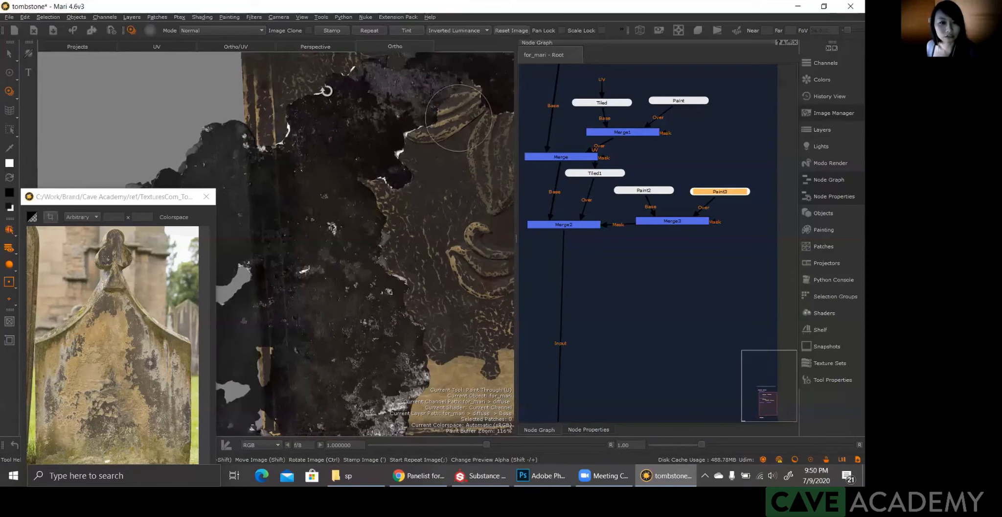
ctrl+drag(324, 89, 281, 89)
mouse_move(215, 124)
shift+mouse_down()
mouse_move(365, 154)
mouse_move(367, 166)
shift+mouse_up()
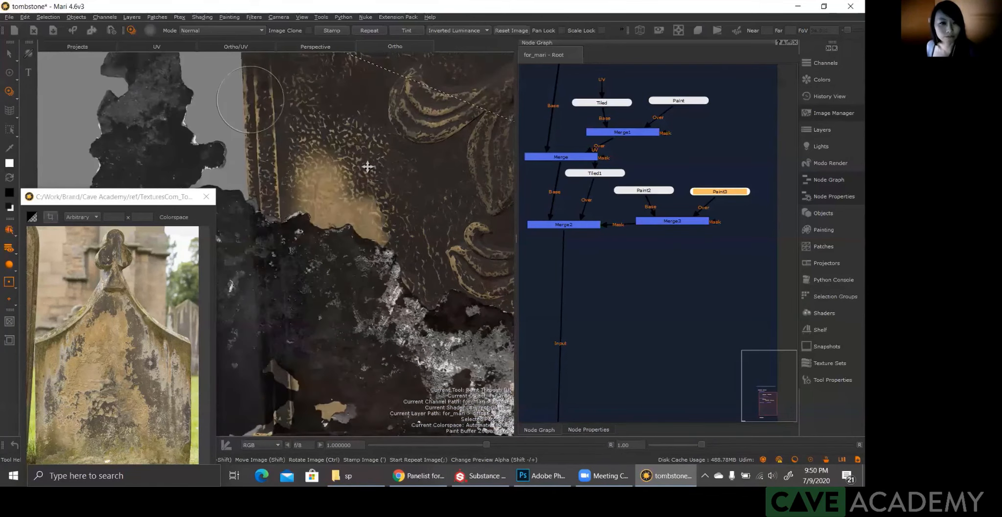
mouse_move(194, 112)
shift+mouse_down()
mouse_move(371, 161)
mouse_move(313, 107)
shift+mouse_up()
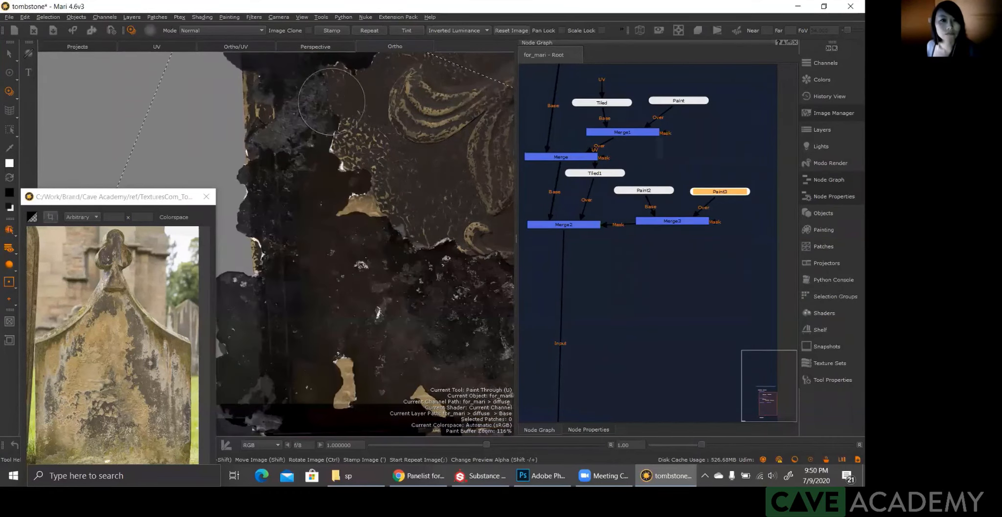
drag(332, 101, 309, 100)
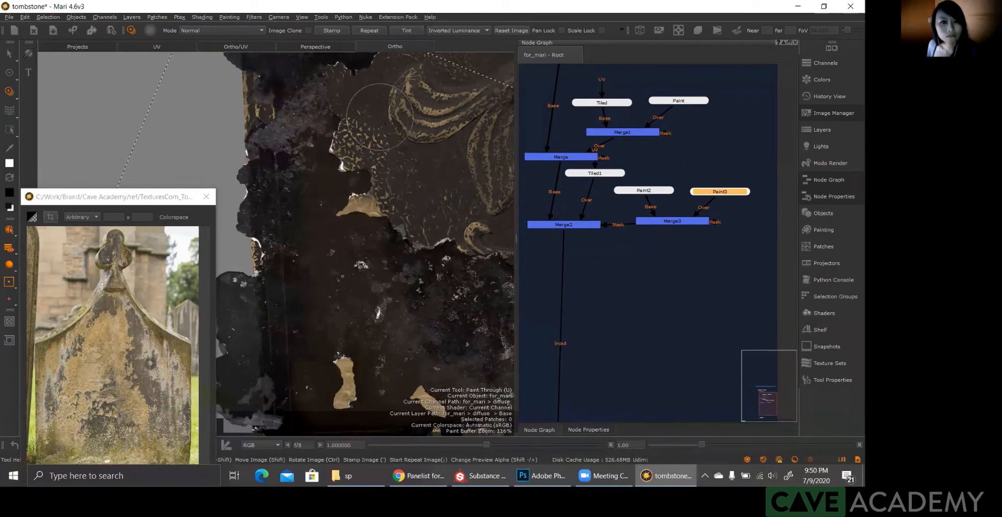
shift+drag(370, 135, 371, 272)
alt+middle_drag(370, 272, 384, 291)
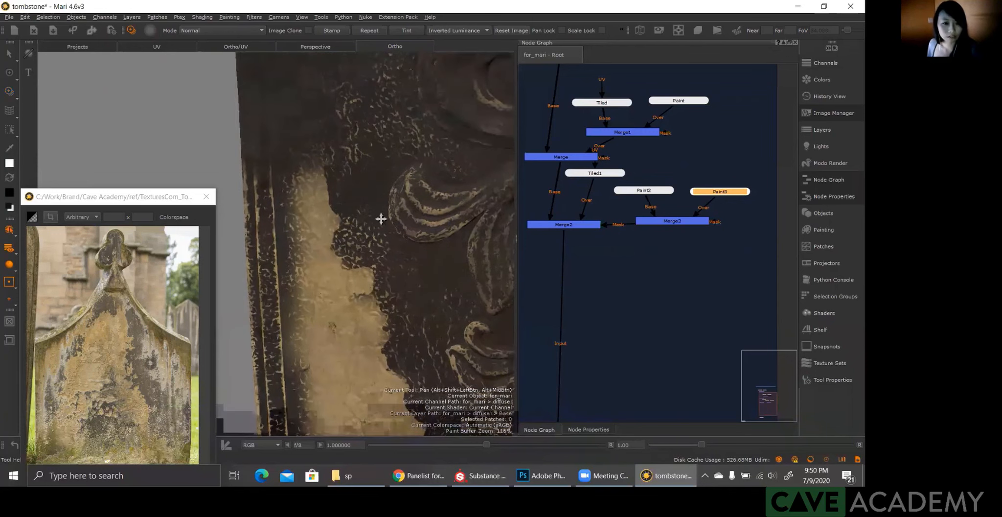
Step: Reposition the grunge image upright further up the panel's left side and extend the light patch upward as a narrow ragged strip
alt+middle_drag(391, 143, 392, 199)
alt+middle_drag(381, 232, 390, 161)
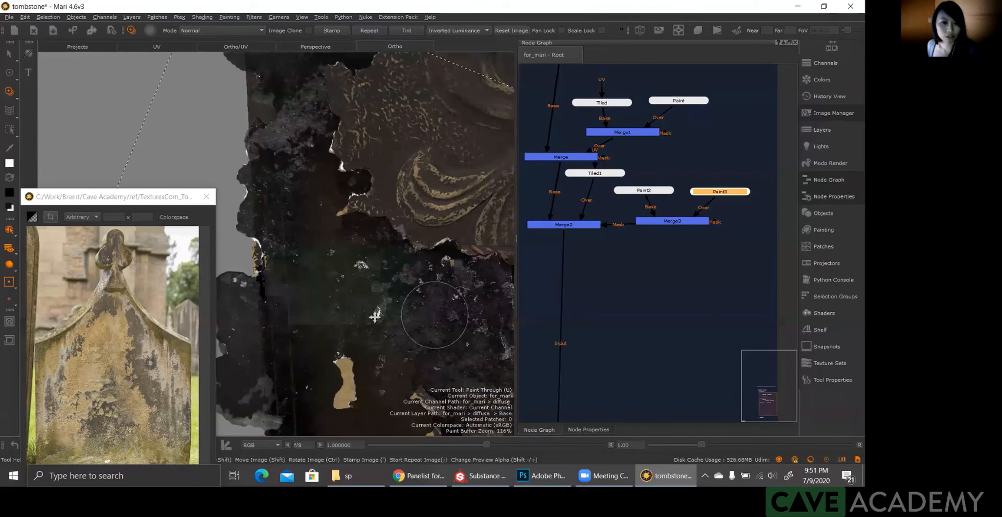
mouse_move(474, 320)
shift+mouse_down()
mouse_move(395, 317)
mouse_move(310, 241)
shift+mouse_up()
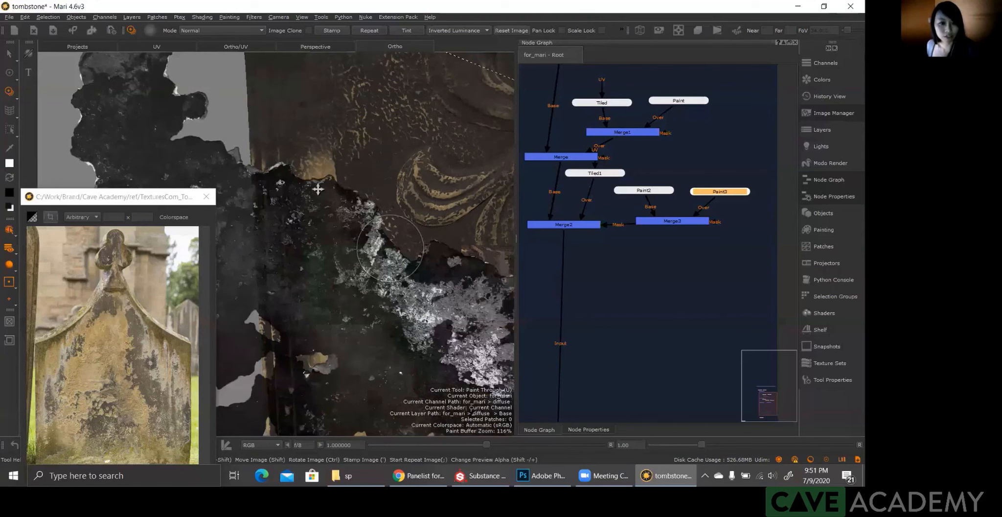
mouse_move(318, 189)
ctrl+mouse_down()
mouse_move(311, 150)
mouse_move(279, 134)
mouse_move(321, 67)
mouse_move(316, 56)
ctrl+mouse_up()
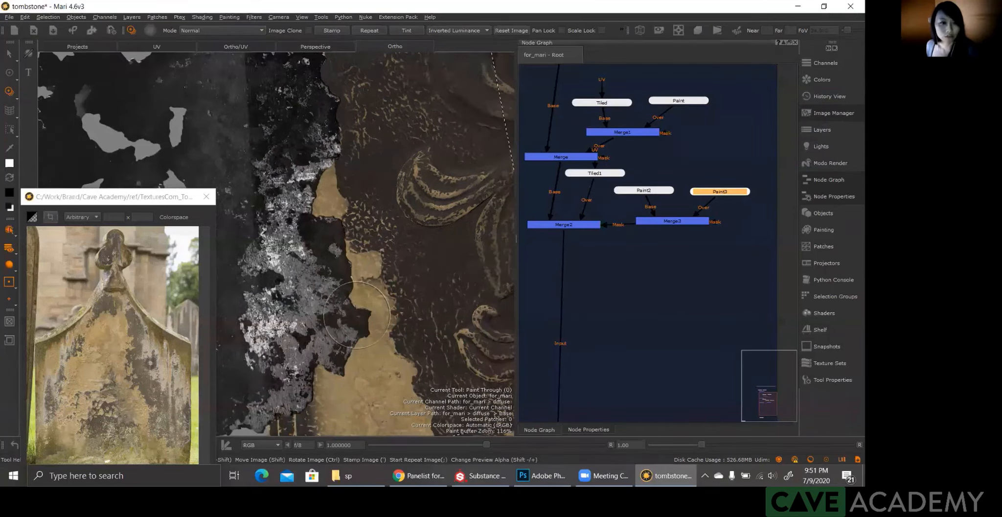
drag(324, 181, 323, 99)
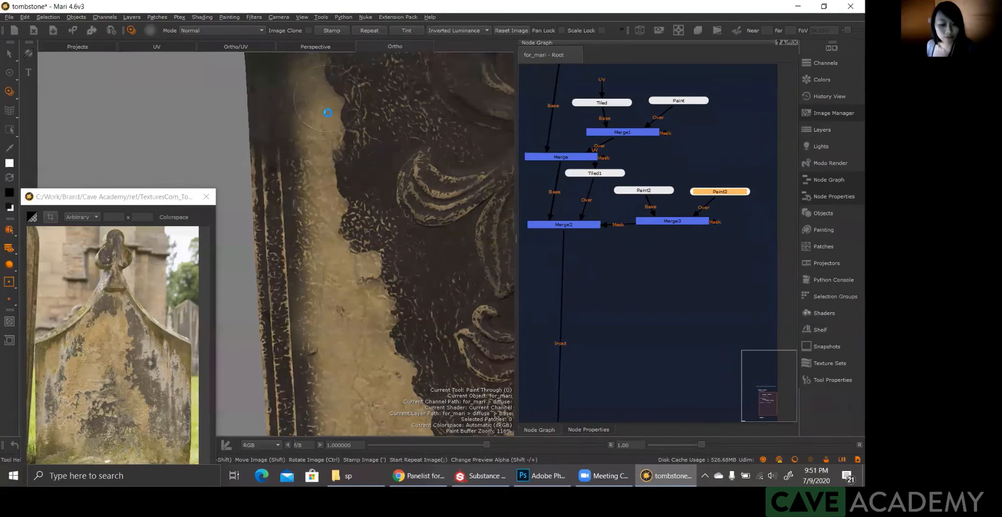
drag(327, 98, 325, 110)
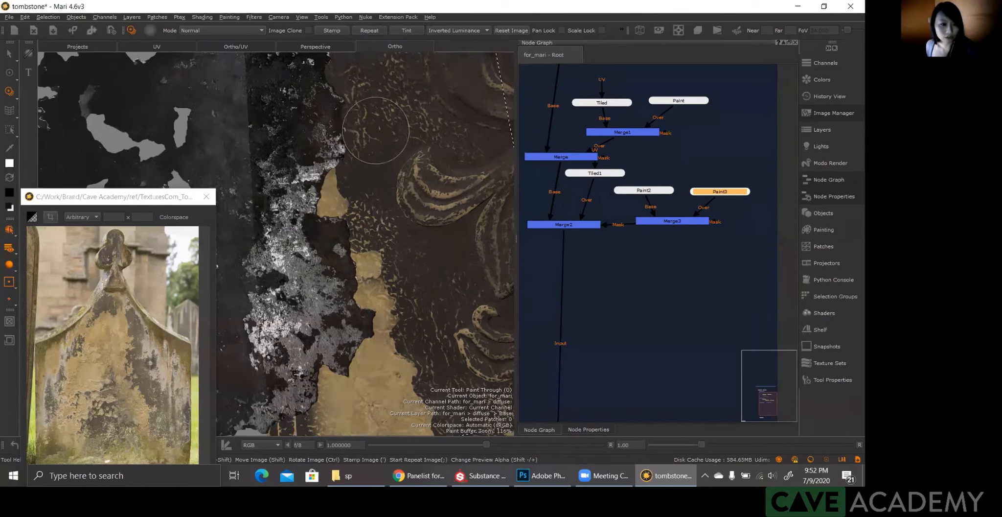
alt+middle_drag(362, 304, 311, 182)
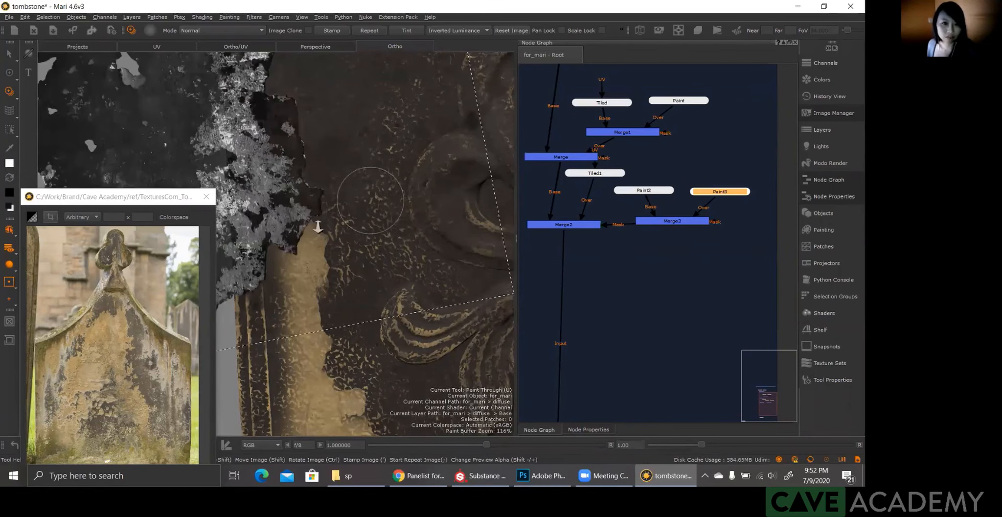
alt+middle_drag(371, 200, 280, 239)
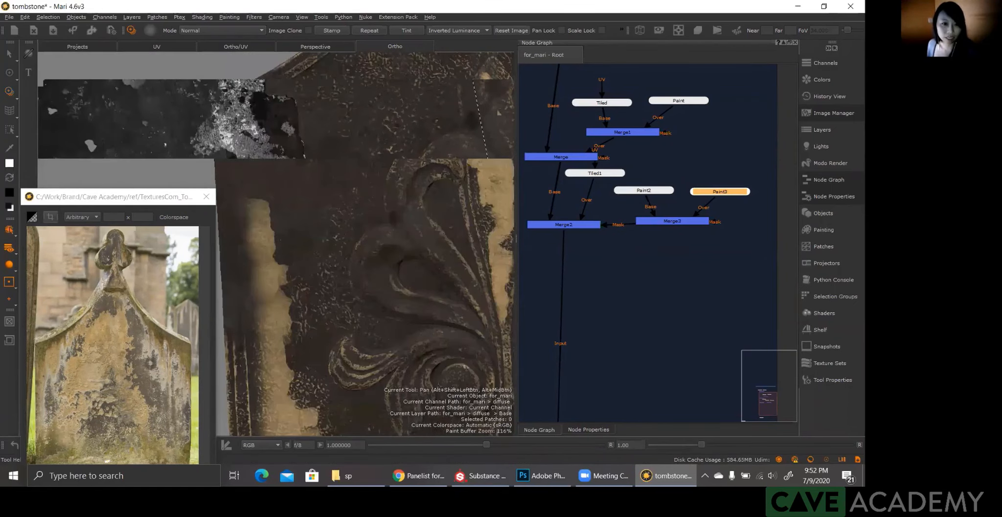
Step: Bring the grunge image over the panel's right side, covering the area beside the raised border
alt+middle_drag(268, 224, 376, 252)
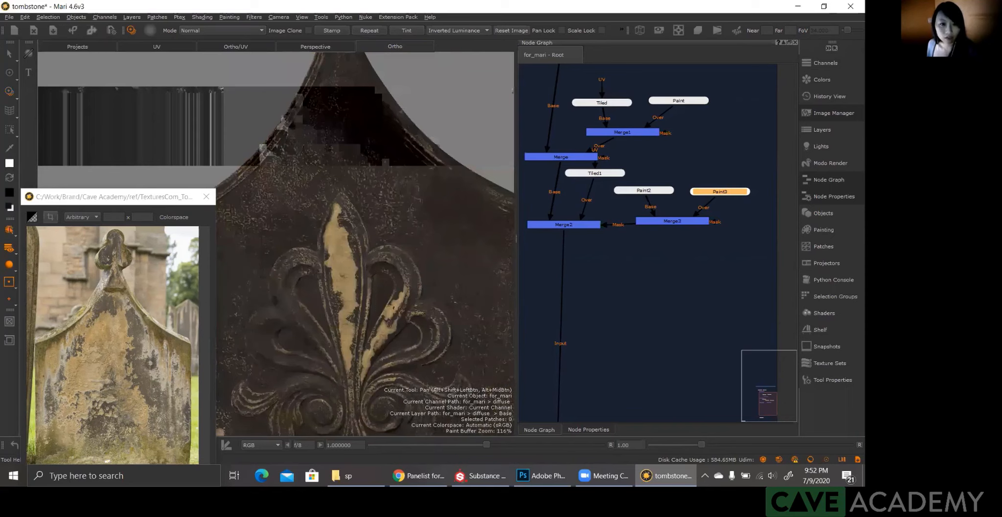
alt+drag(351, 261, 377, 247)
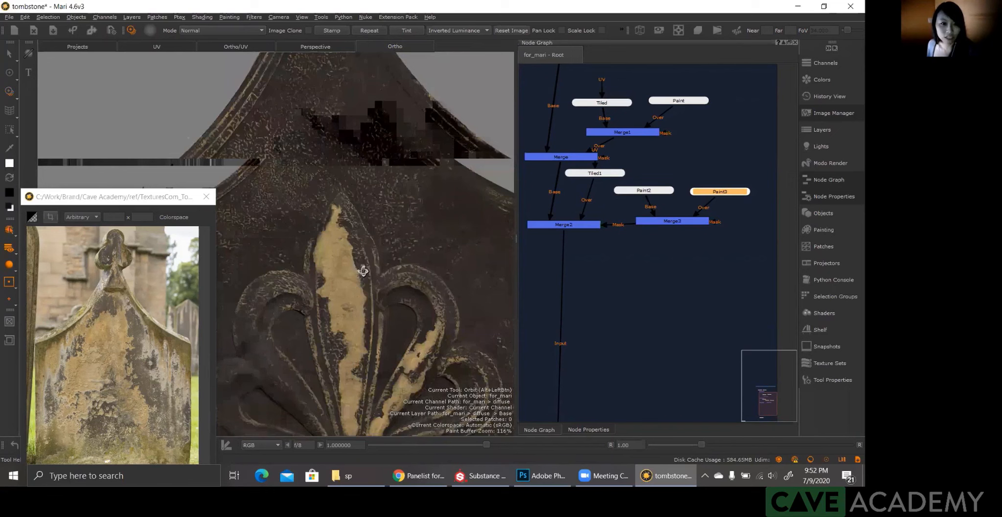
alt+right_drag(364, 271, 338, 282)
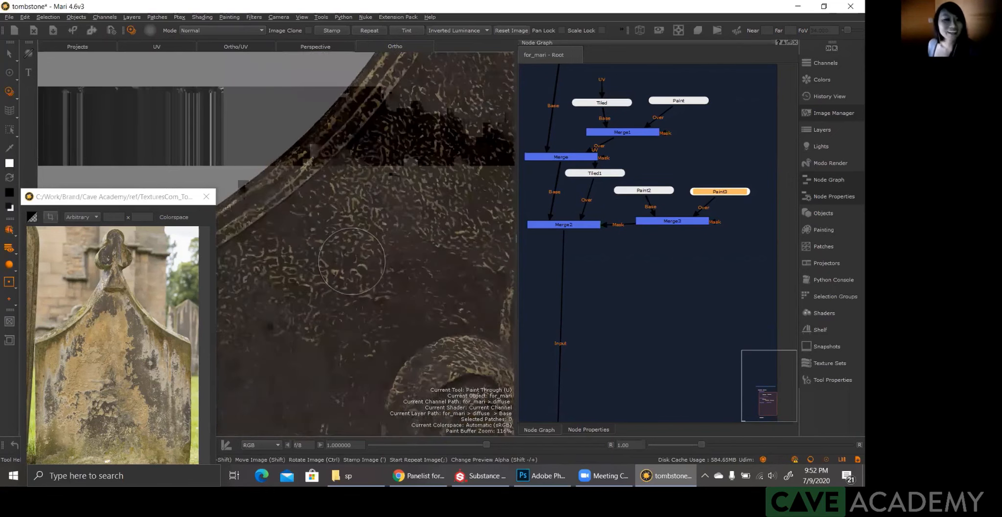
mouse_move(353, 161)
alt+mouse_down()
mouse_move(380, 186)
mouse_move(336, 132)
mouse_move(406, 99)
mouse_move(444, 177)
alt+mouse_up()
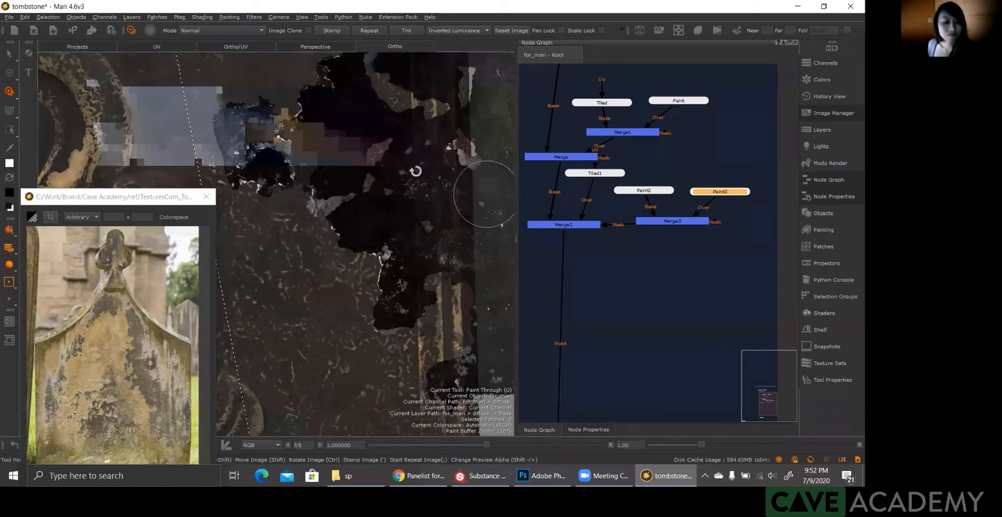
mouse_move(344, 178)
shift+mouse_down()
mouse_move(426, 185)
mouse_move(490, 220)
shift+mouse_up()
ctrl+drag(425, 199, 476, 229)
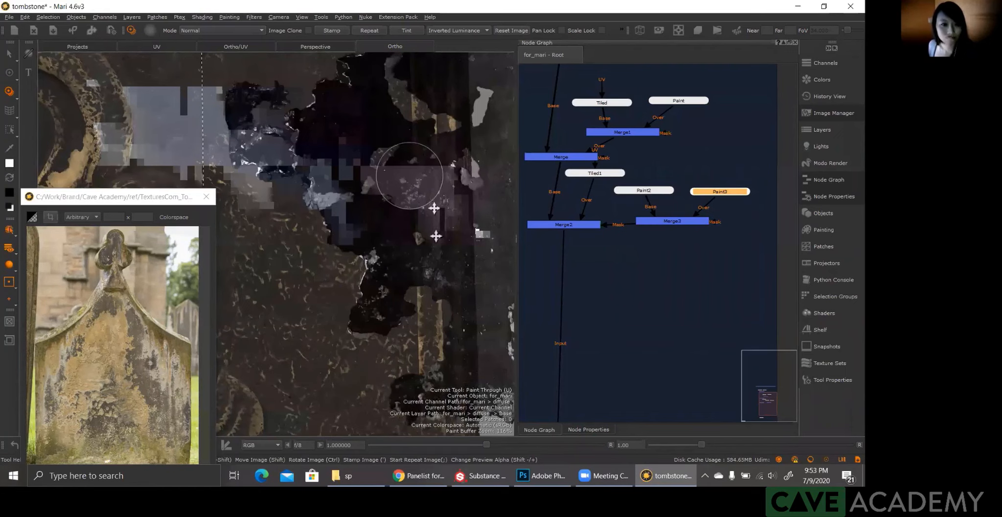
Step: Rotate and move the grunge image so its ragged edge faces inward alongside the panel's right border
right_click(491, 217)
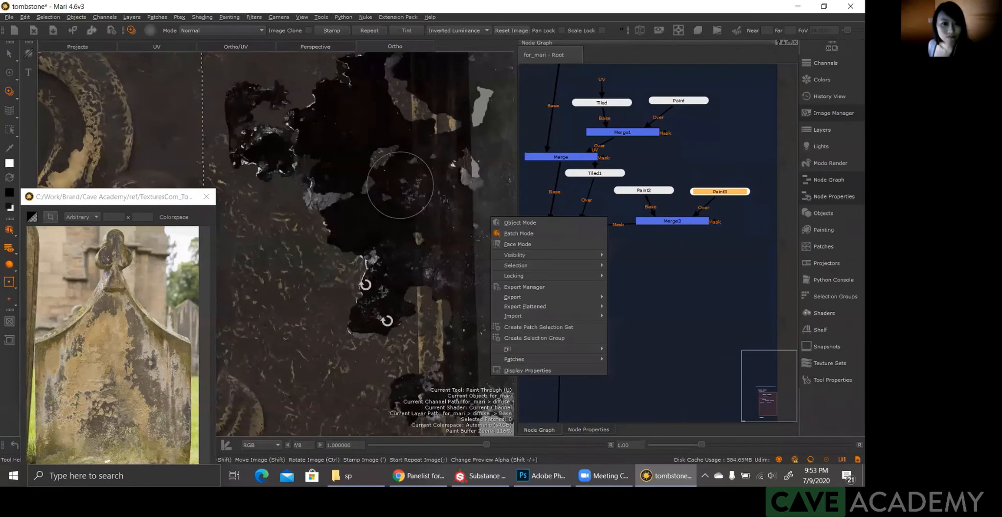
click(365, 281)
mouse_move(356, 263)
ctrl+mouse_down()
mouse_move(330, 196)
mouse_move(325, 102)
mouse_move(328, 79)
mouse_move(370, 56)
mouse_move(378, 68)
ctrl+mouse_up()
mouse_move(319, 115)
shift+mouse_down()
mouse_move(350, 189)
mouse_move(404, 246)
shift+mouse_up()
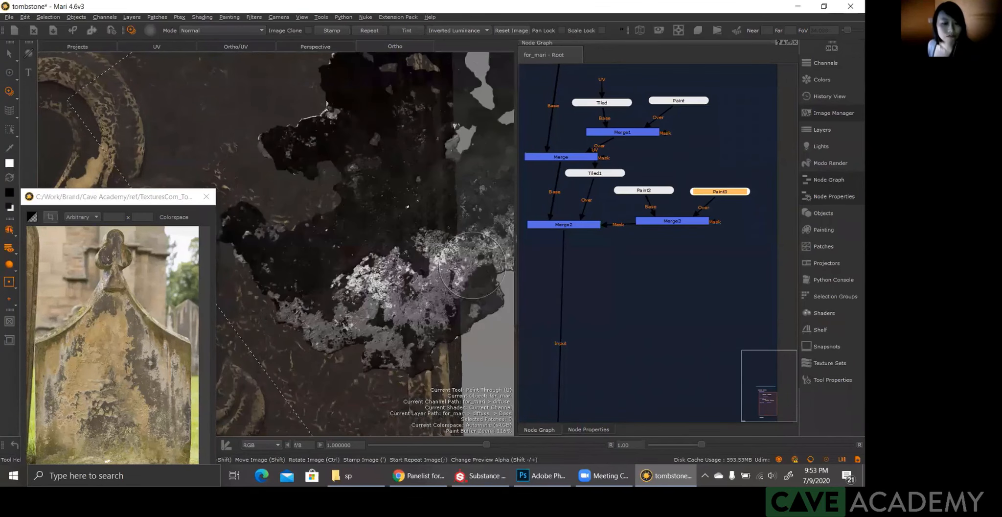
ctrl+drag(351, 212, 379, 208)
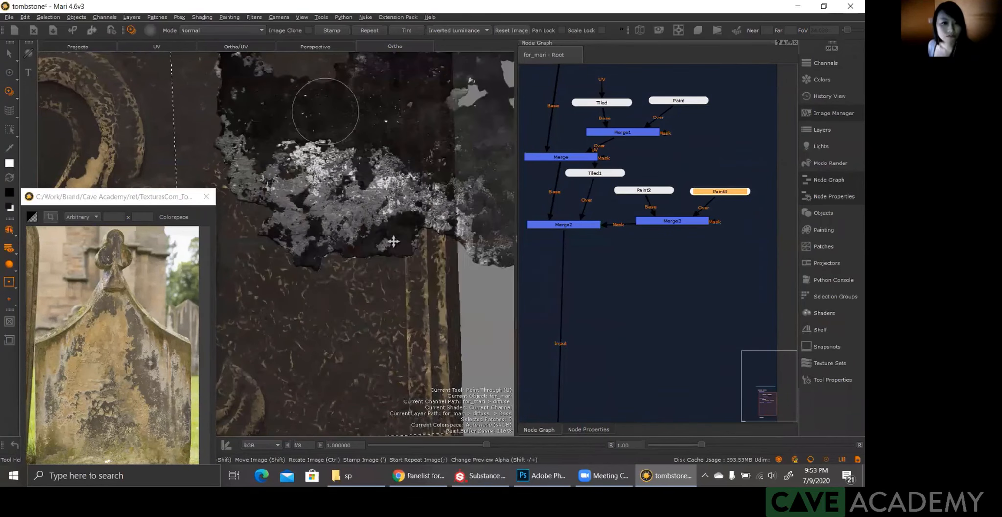
alt+drag(406, 247, 374, 188)
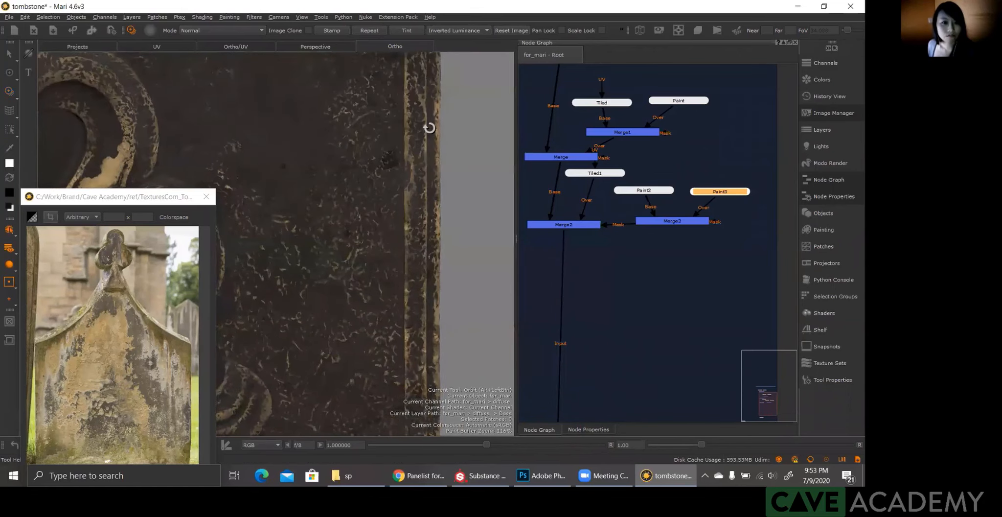
mouse_move(412, 136)
alt+mouse_down()
mouse_move(386, 167)
mouse_move(430, 128)
mouse_move(379, 157)
alt+mouse_up()
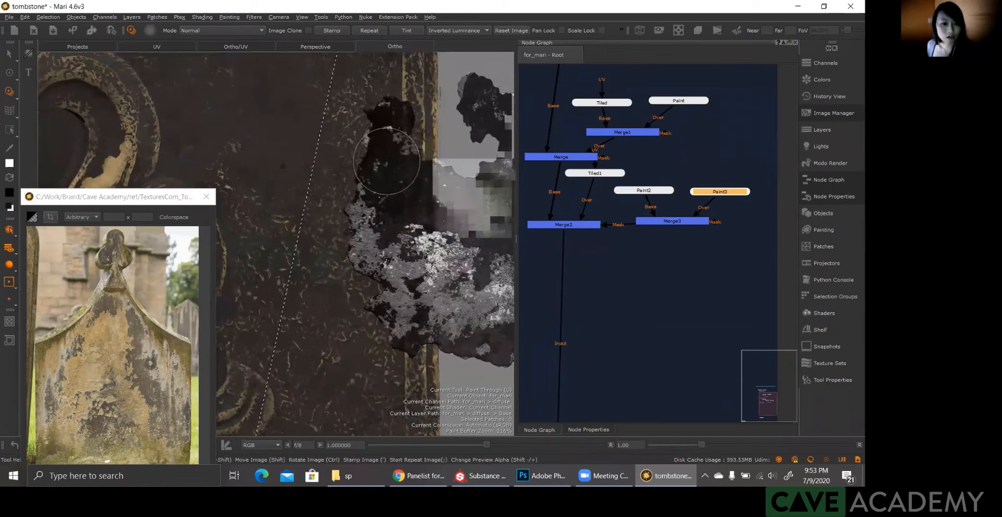
Step: Fine-tune the grunge image's placement and paint a light patch along the panel's right border with a chipped inner edge
key(alt)
alt+drag(381, 185, 379, 190)
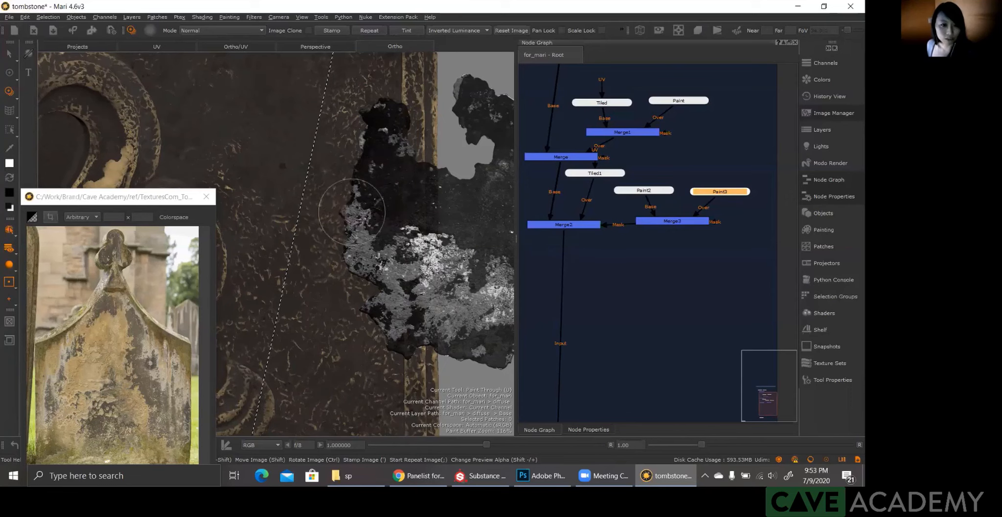
shift+drag(376, 213, 370, 205)
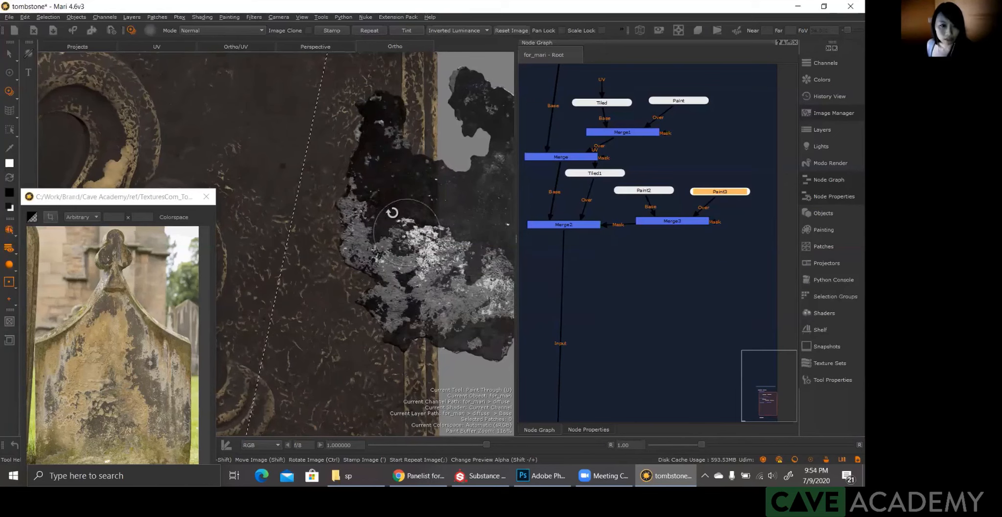
mouse_move(407, 232)
ctrl+mouse_down()
mouse_move(389, 192)
mouse_move(390, 235)
ctrl+mouse_up()
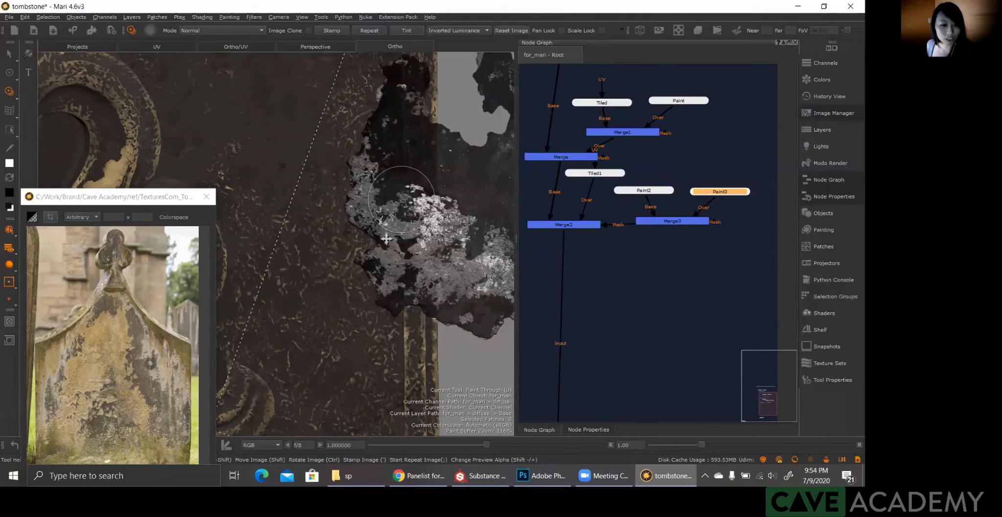
mouse_move(387, 238)
shift+mouse_down()
mouse_move(370, 230)
mouse_move(379, 333)
mouse_move(356, 296)
shift+mouse_up()
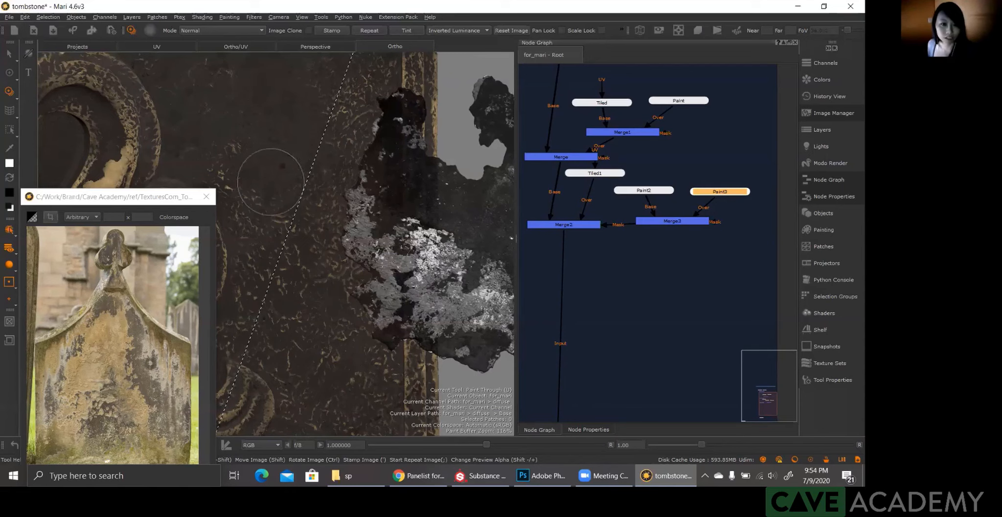
mouse_move(347, 160)
mouse_down()
mouse_move(372, 112)
mouse_move(348, 248)
mouse_move(380, 326)
mouse_move(372, 337)
mouse_move(366, 269)
mouse_up()
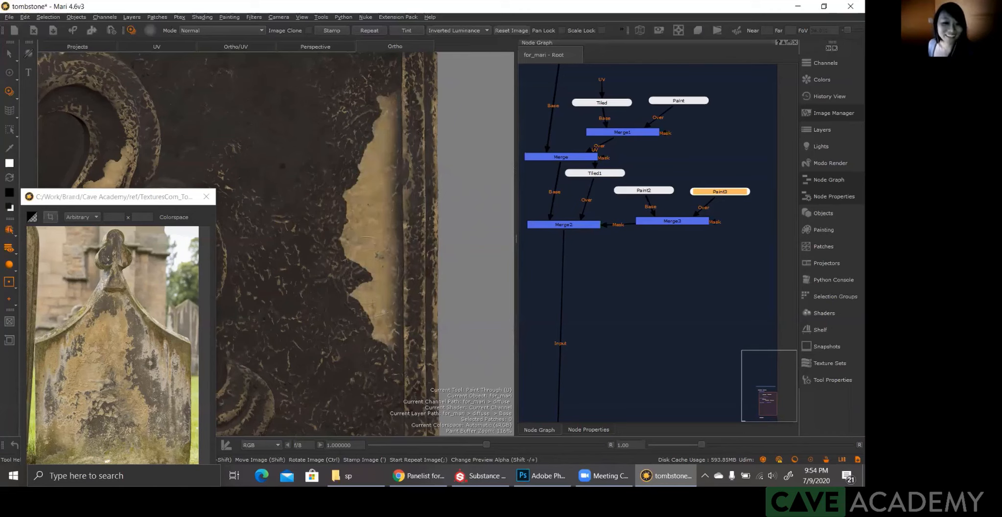
Step: Bake the right-side patch and continue painting it further down the border through the grunge image
key(b)
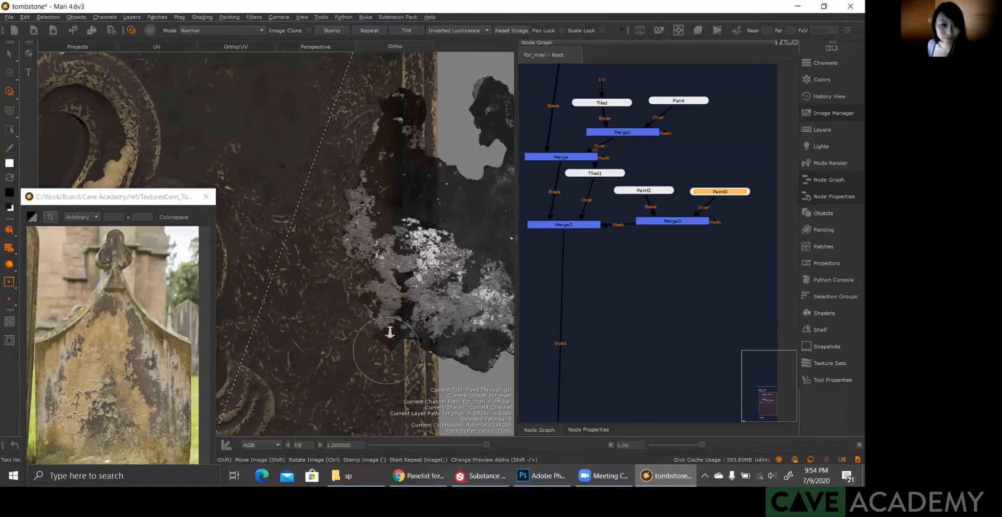
alt+right_drag(390, 338, 405, 296)
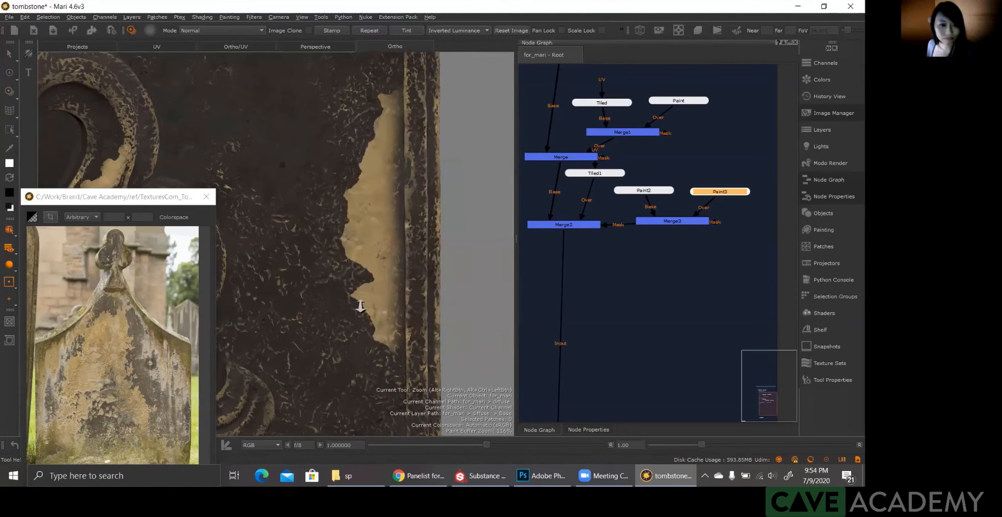
key(u)
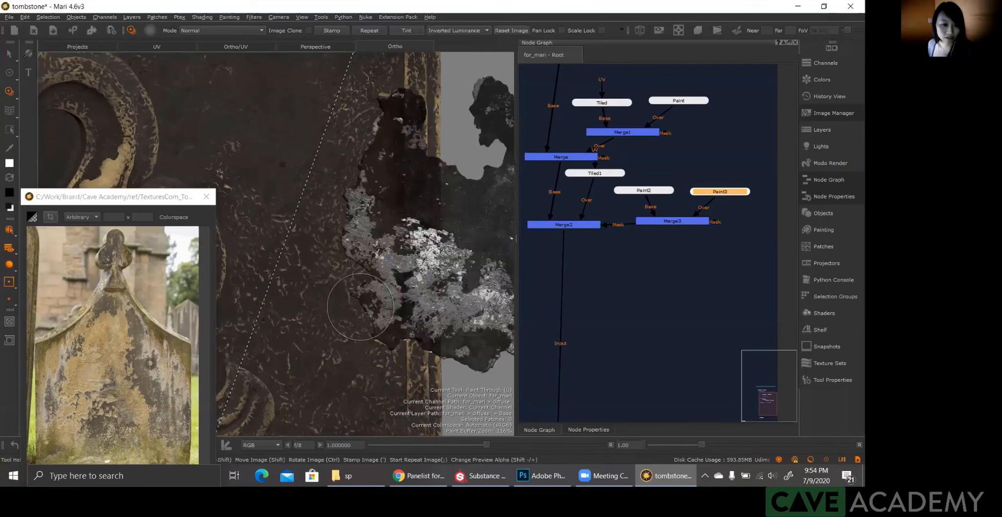
alt+middle_drag(361, 307, 373, 189)
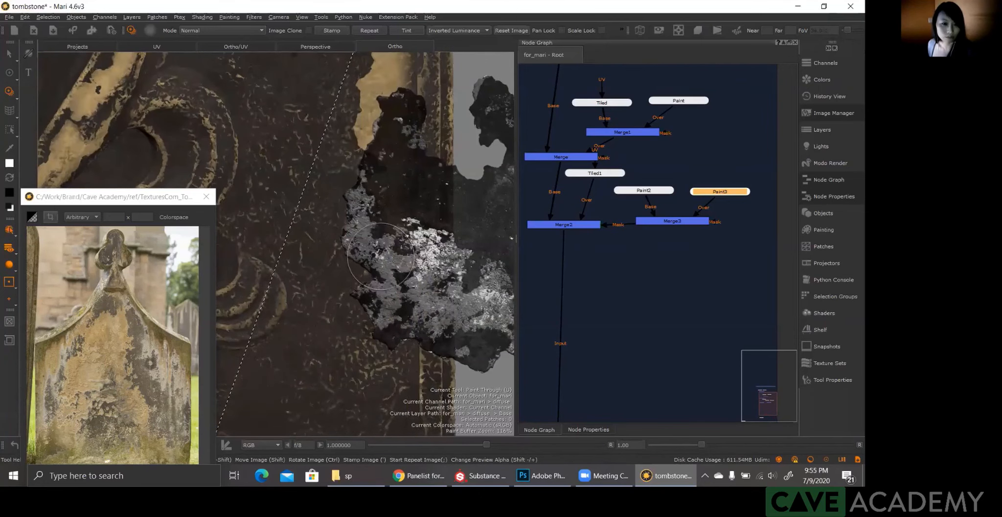
drag(381, 256, 396, 240)
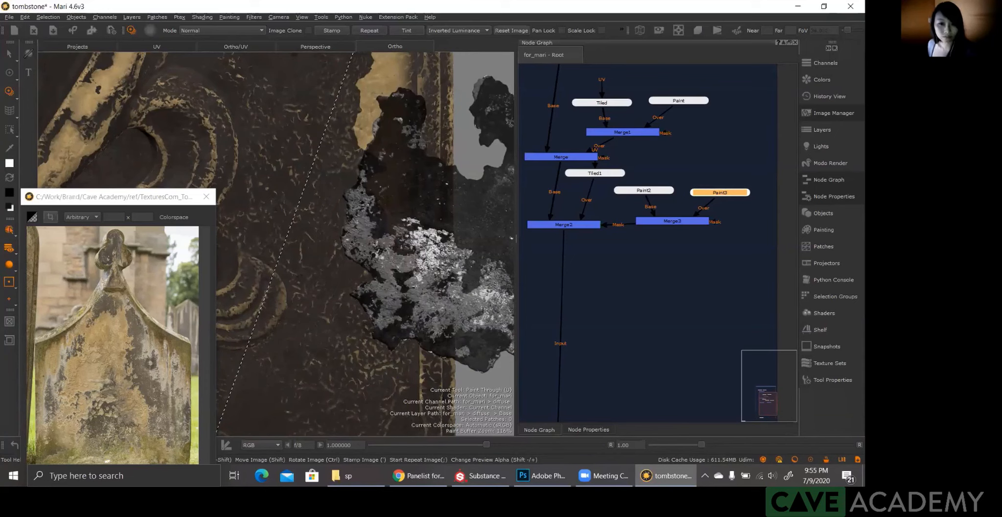
Step: Connect the Paint3 node to the viewer and inspect its painted mask on its own
drag(713, 197, 520, 338)
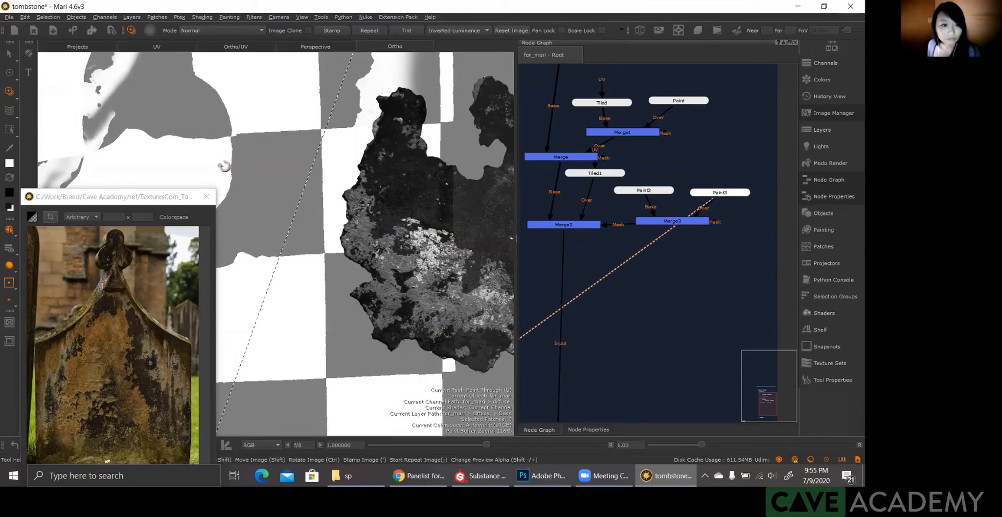
mouse_move(342, 216)
alt+middle_down()
mouse_move(421, 279)
mouse_move(453, 287)
alt+middle_up()
alt+right_drag(391, 284, 448, 285)
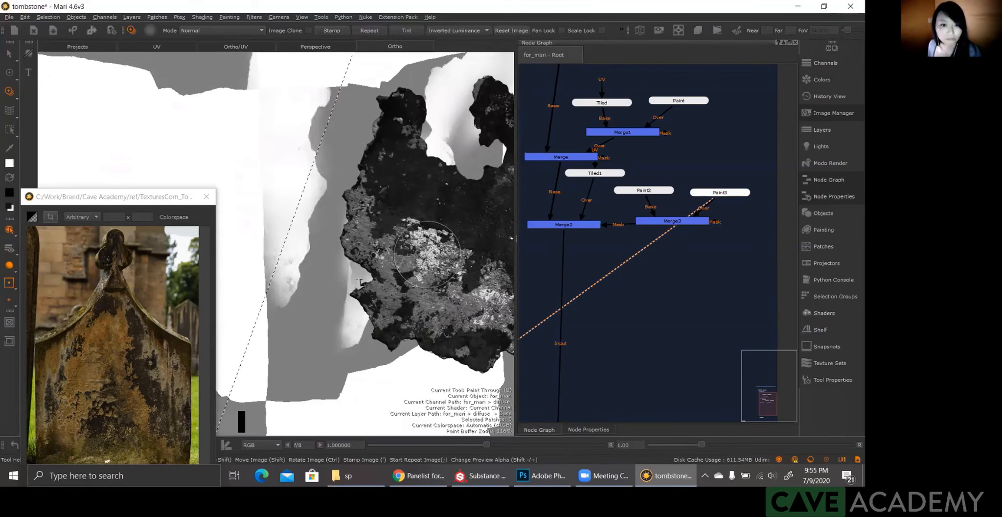
scroll(397, 279, down, 5)
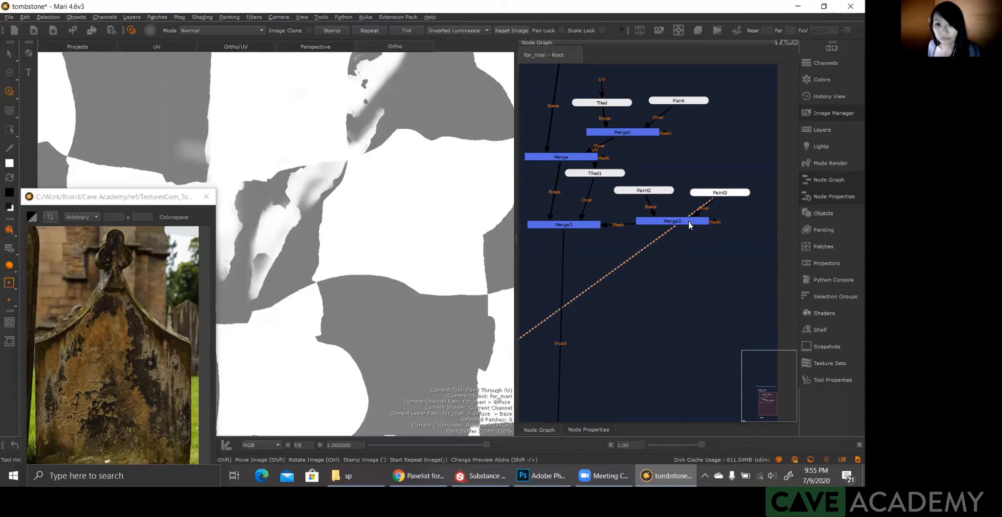
Step: Connect the Merge3 node to the viewer to check the combined mask, and return the canvas to the full diffuse texture
click(686, 222)
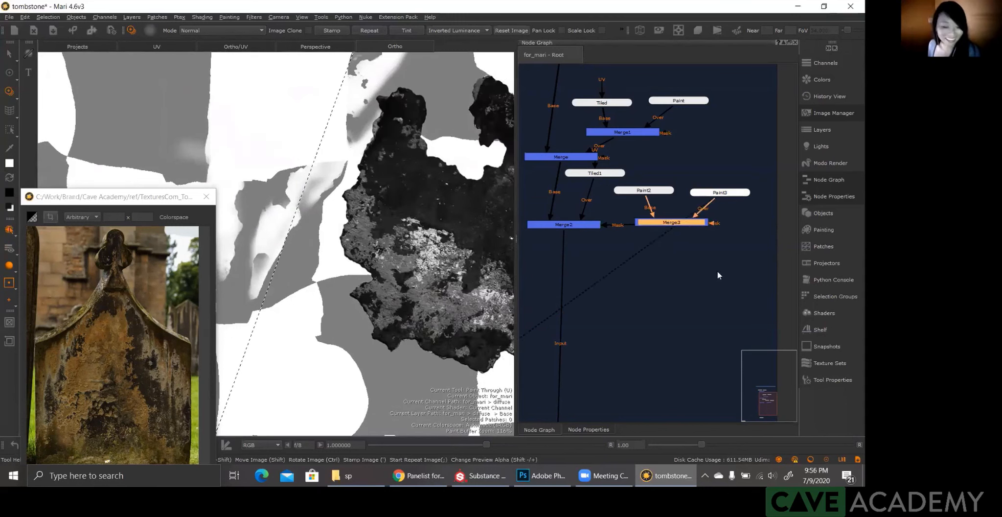
click(825, 63)
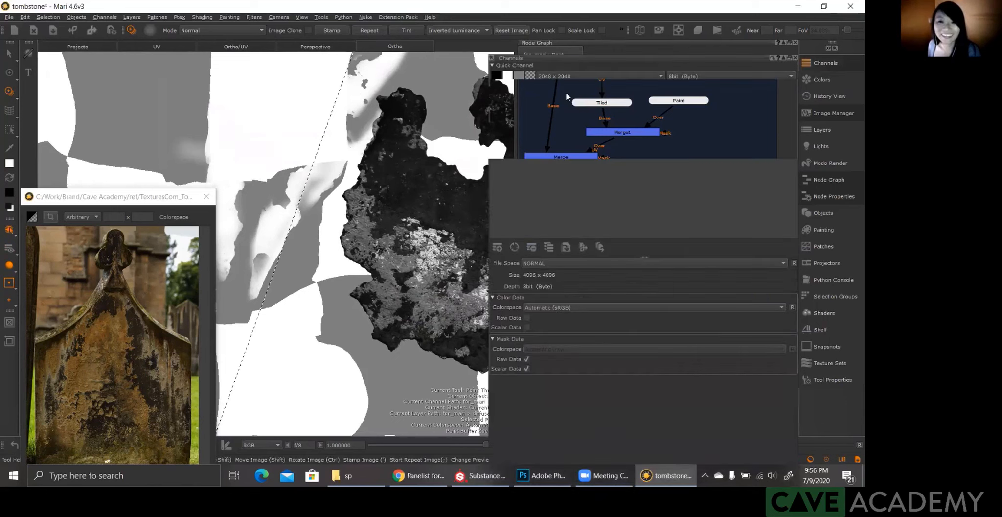
click(7, 248)
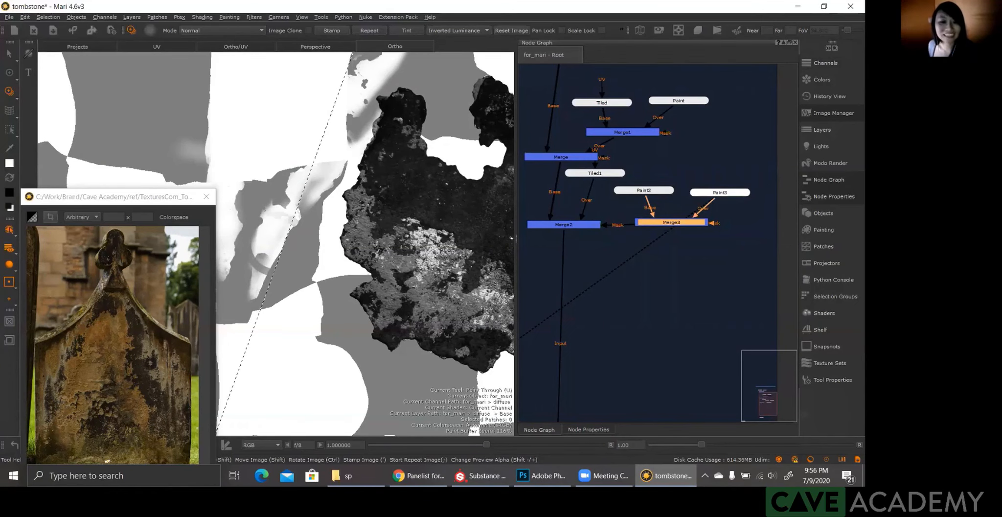
key(alt+q)
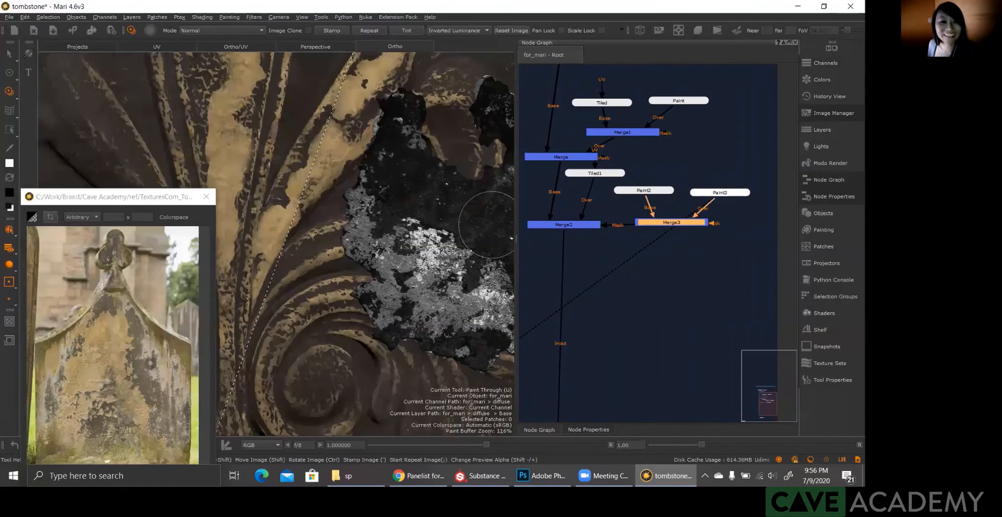
Step: Rotate and scale the grunge image and try its ragged edge over the panel's right border, just below the light patch
alt+right_drag(436, 249, 294, 157)
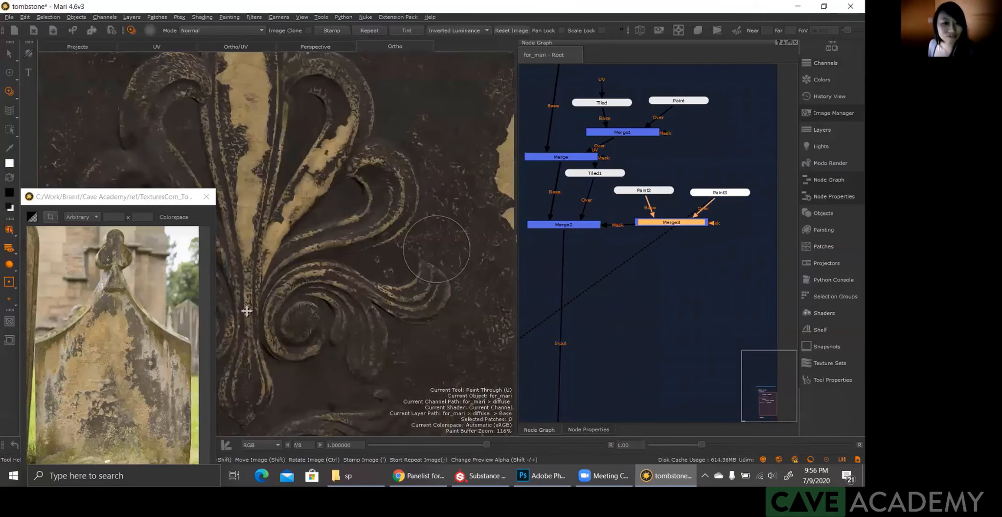
alt+right_drag(381, 171, 304, 276)
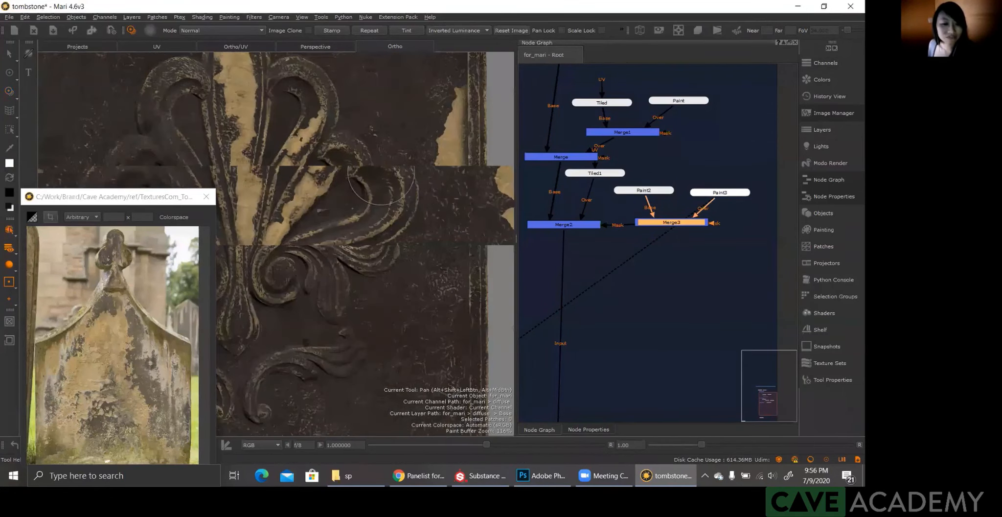
alt+right_drag(397, 290, 392, 298)
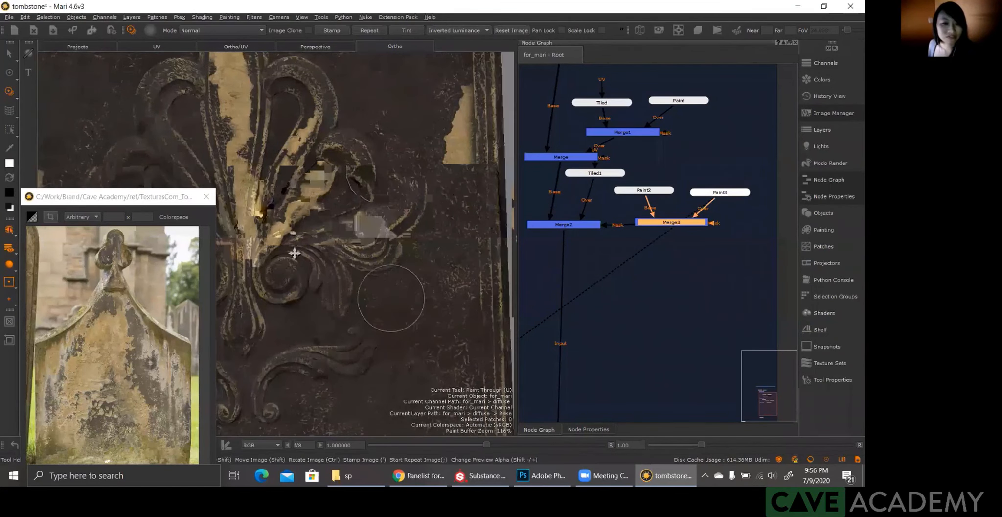
alt+right_drag(330, 277, 376, 248)
alt+drag(361, 238, 324, 244)
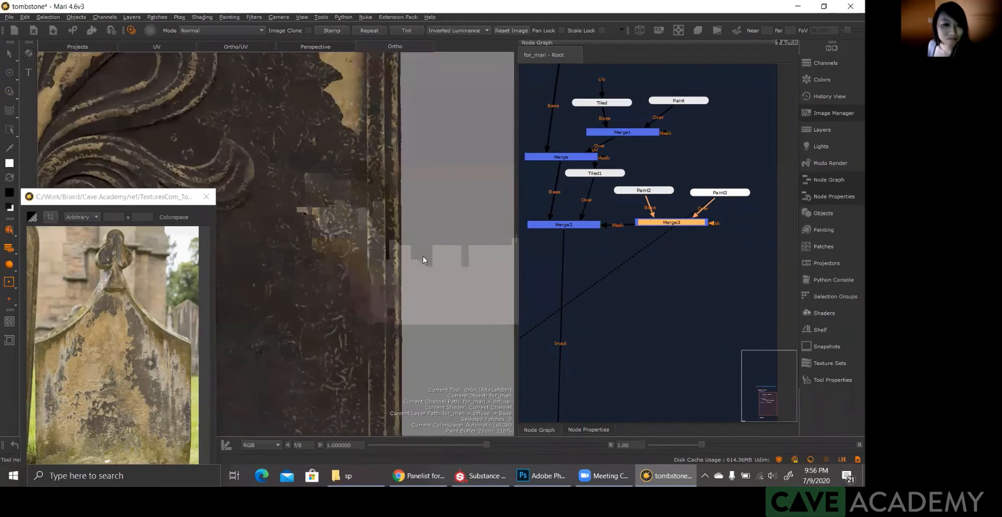
key(u)
shift+drag(480, 248, 309, 237)
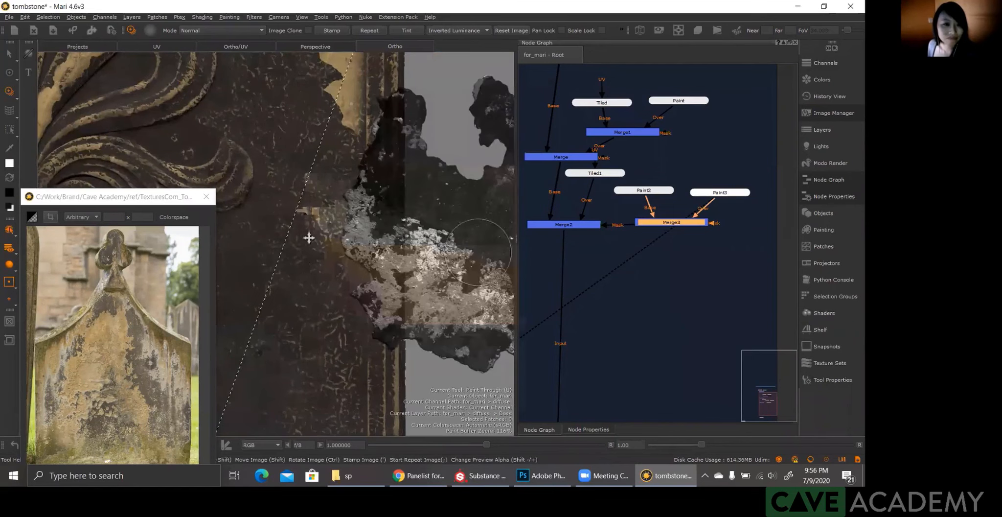
mouse_move(375, 265)
alt+mouse_down()
mouse_move(376, 277)
mouse_move(387, 267)
alt+mouse_up()
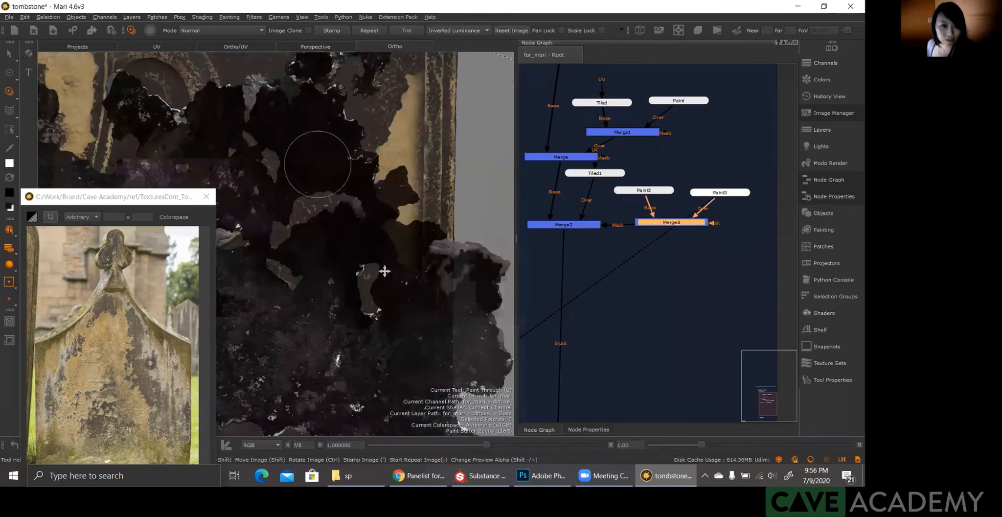
mouse_move(383, 271)
shift+mouse_down()
mouse_move(410, 291)
mouse_move(469, 237)
mouse_move(491, 237)
shift+mouse_up()
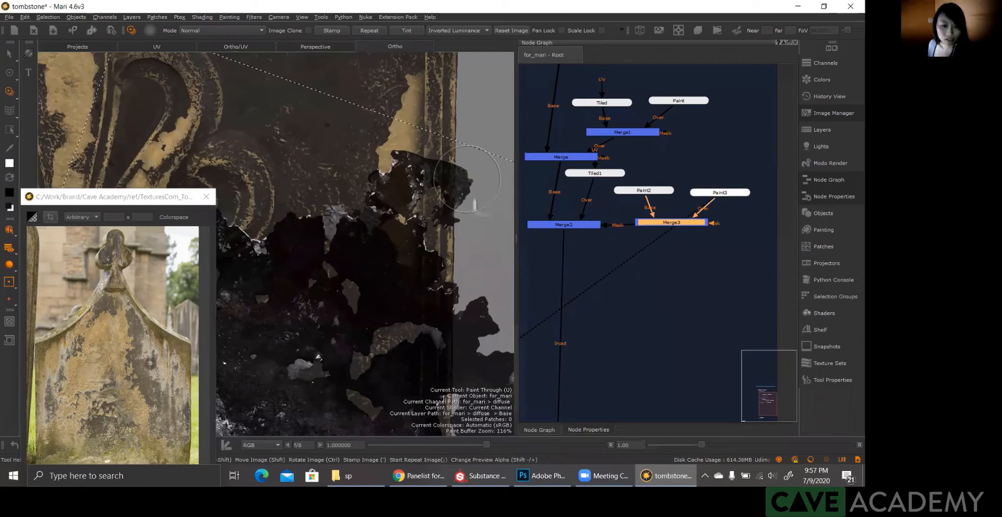
Step: Realign the grunge image lower along the right border and paint through it to extend the light patch downward with a chipped inner edge
drag(410, 186, 394, 232)
mouse_move(412, 258)
alt+right_down()
mouse_move(385, 216)
mouse_move(416, 251)
alt+right_up()
right_click(485, 300)
click(351, 301)
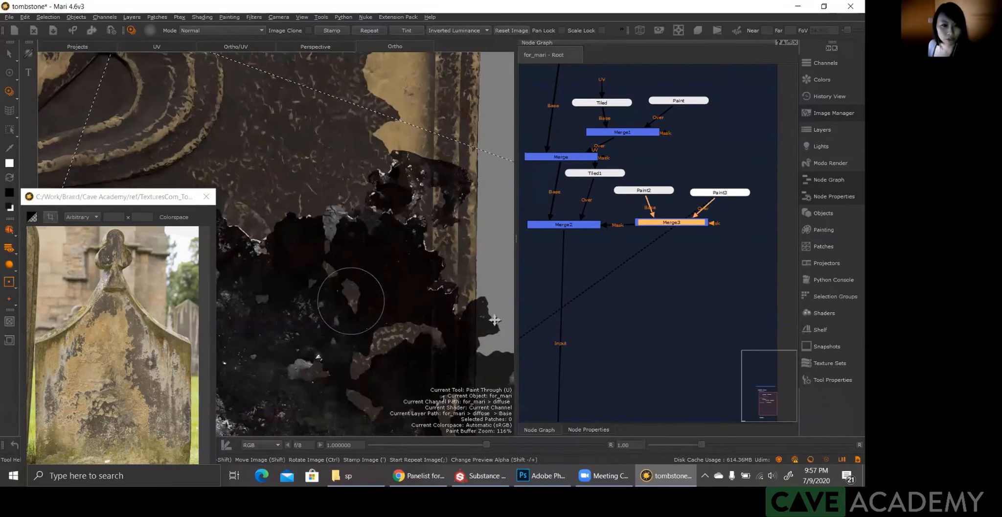
shift+drag(476, 324, 552, 310)
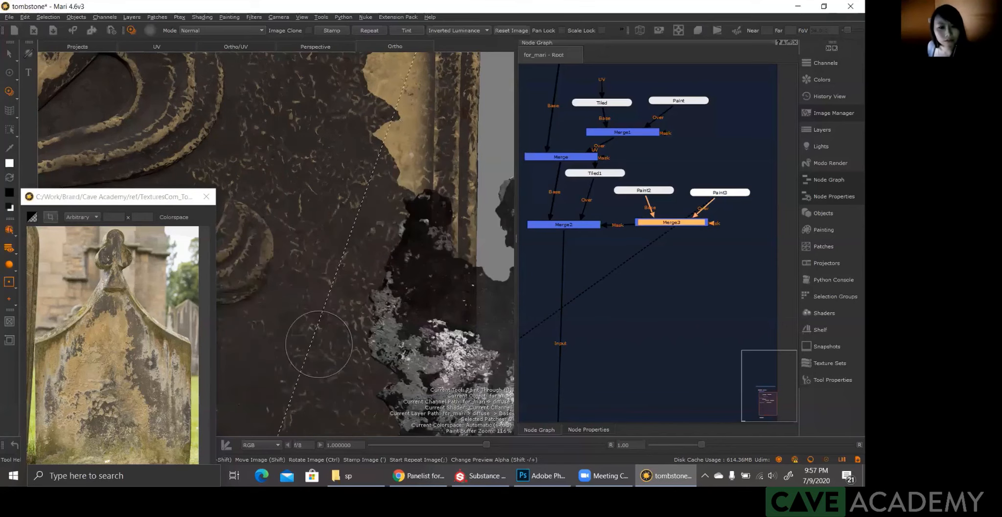
mouse_move(418, 203)
mouse_down()
mouse_move(392, 328)
mouse_move(404, 413)
mouse_up()
drag(399, 191, 407, 225)
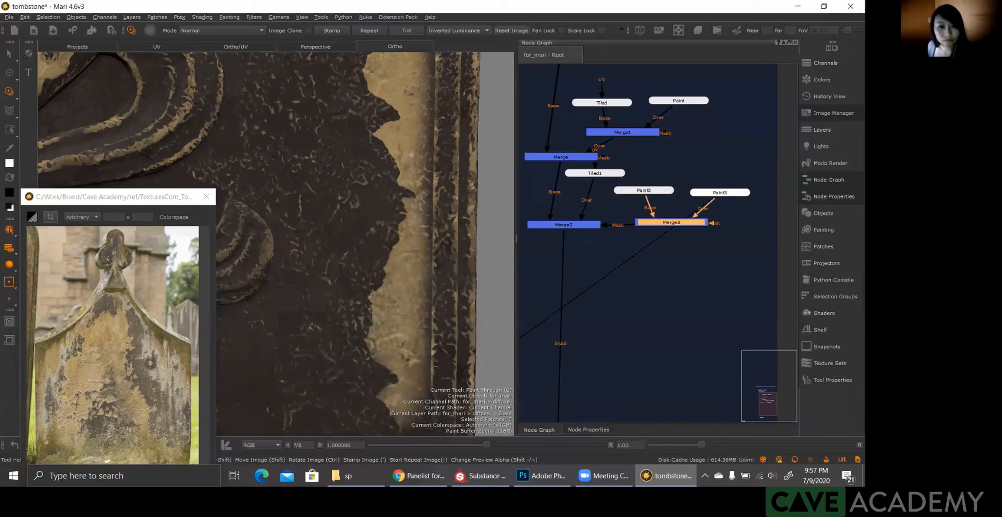
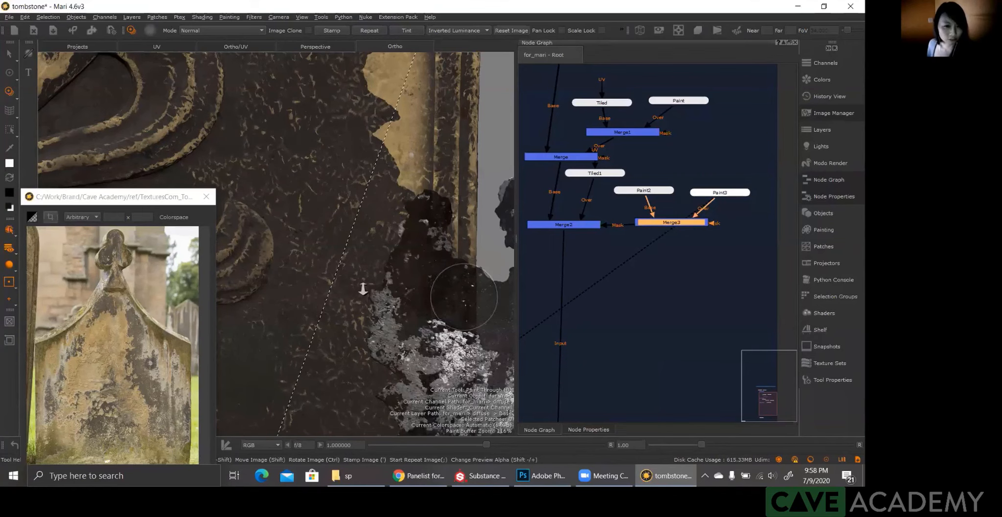
Step: Examine the light stone chips along the right border, the carved floral ornament and the whole front panel of the tombstone
key(alt)
alt+right_drag(382, 322, 412, 316)
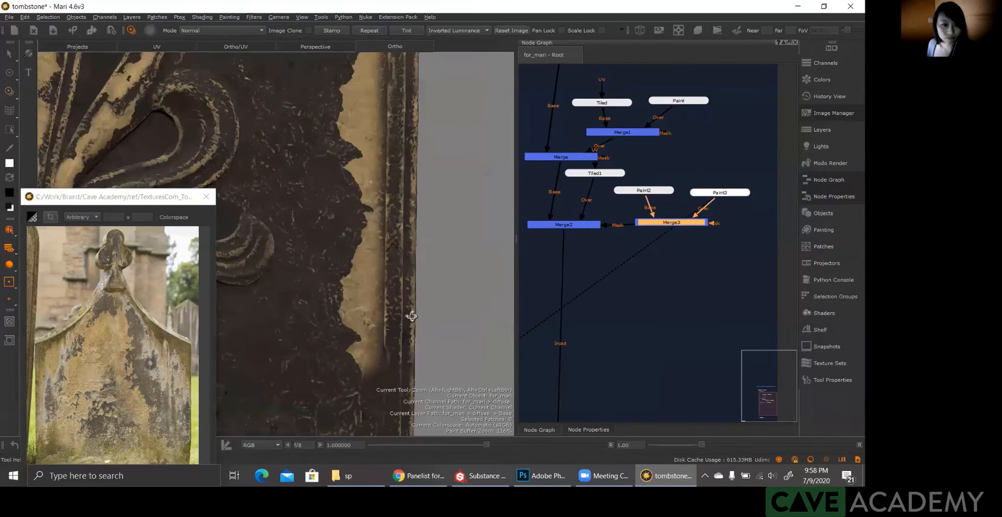
alt+middle_drag(381, 352, 467, 195)
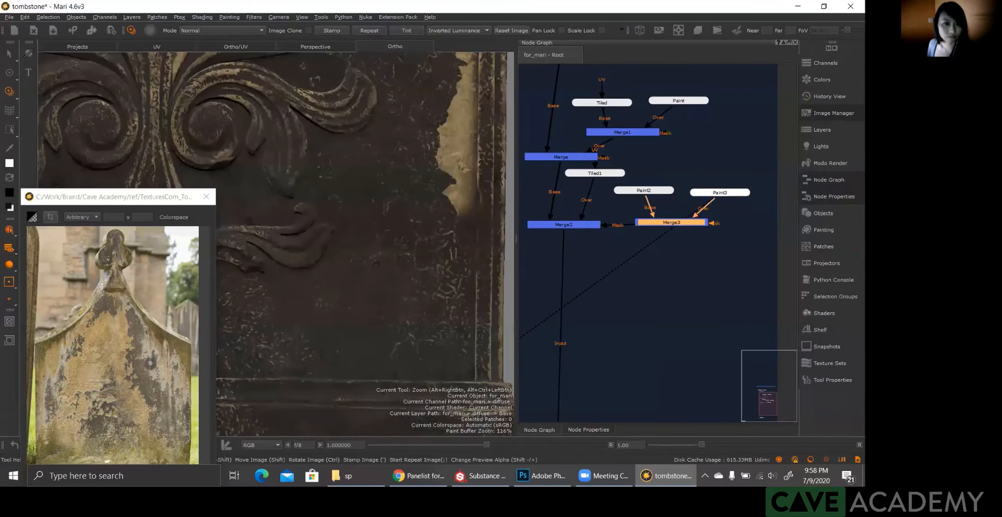
alt+right_drag(367, 218, 319, 179)
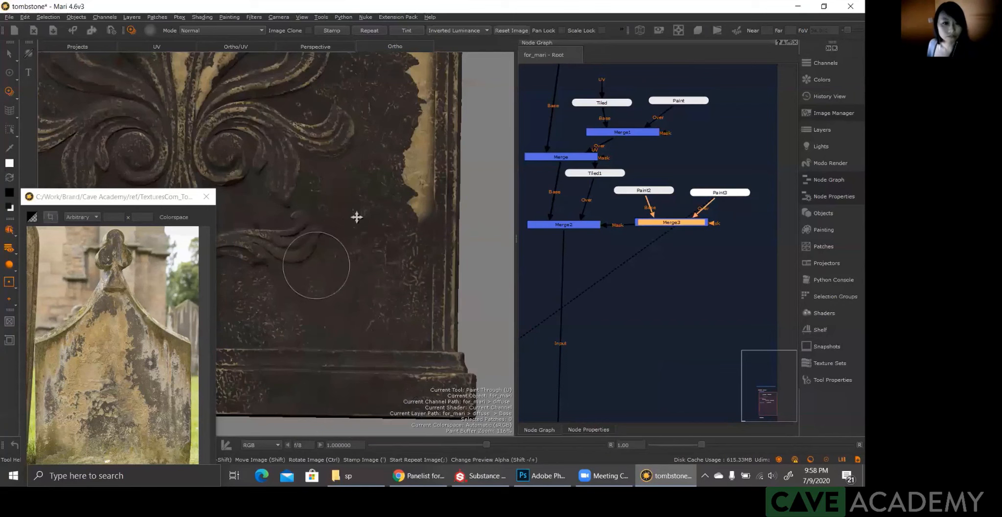
alt+middle_drag(357, 217, 411, 417)
alt+right_drag(398, 199, 380, 284)
alt+middle_drag(274, 68, 384, 219)
mouse_move(369, 142)
alt+right_down()
mouse_move(352, 204)
mouse_move(397, 329)
alt+right_up()
alt+middle_drag(453, 307, 346, 257)
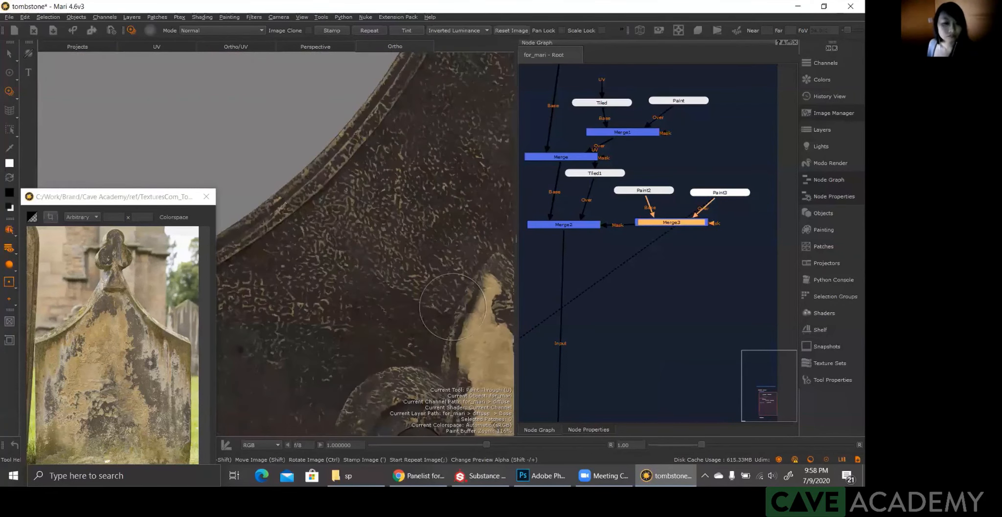
alt+right_drag(358, 284, 346, 284)
alt+middle_drag(361, 275, 336, 187)
alt+right_drag(360, 239, 371, 235)
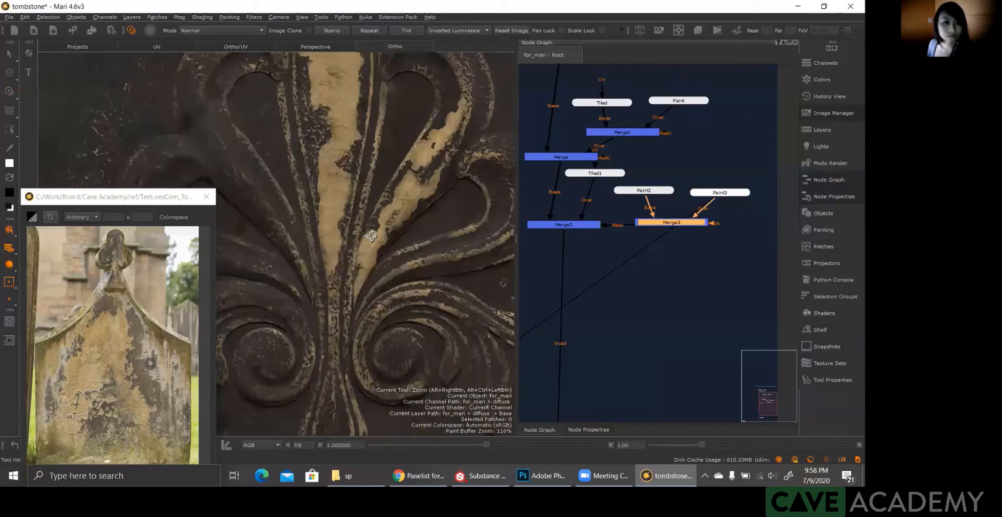
alt+middle_drag(313, 244, 305, 173)
alt+right_drag(337, 180, 352, 177)
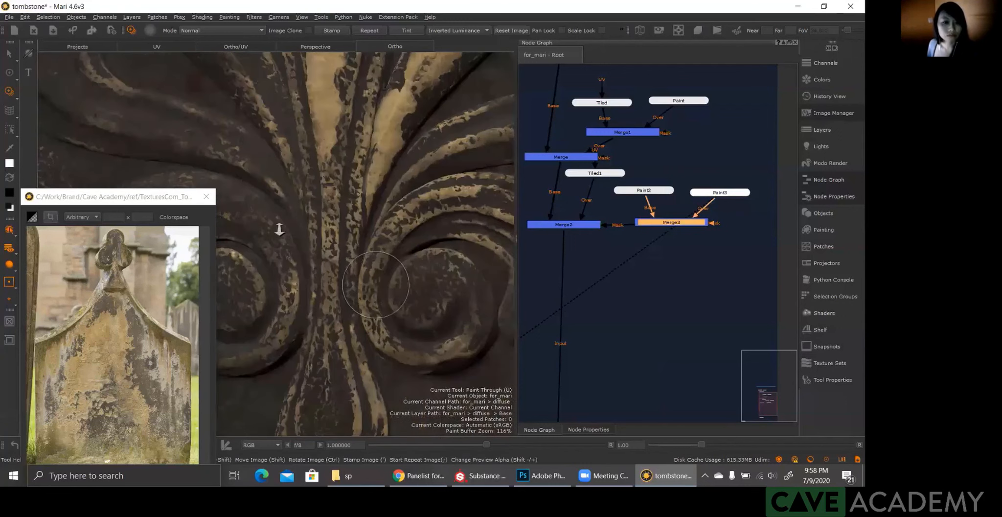
alt+drag(280, 229, 350, 273)
alt+right_drag(378, 244, 365, 246)
alt+middle_drag(365, 274, 403, 220)
alt+right_drag(407, 272, 374, 274)
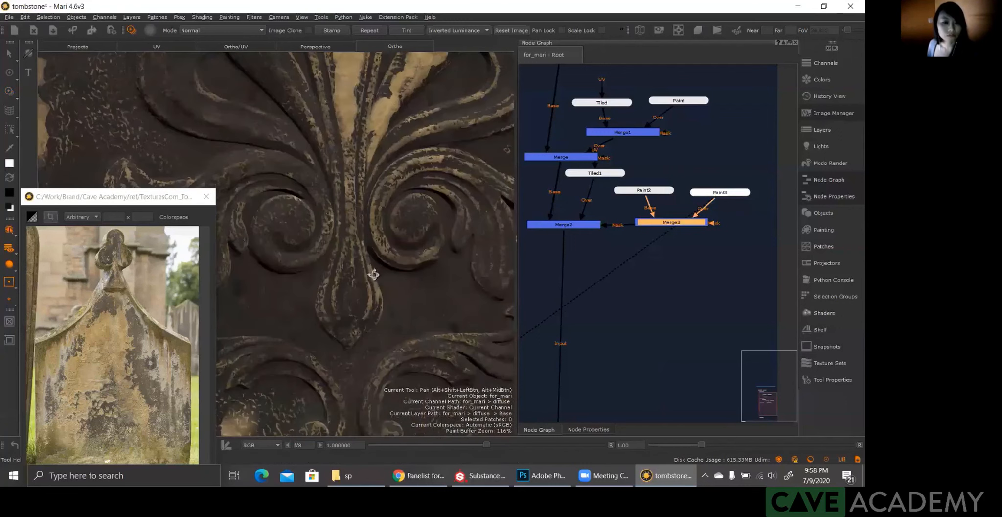
alt+middle_drag(374, 275, 422, 249)
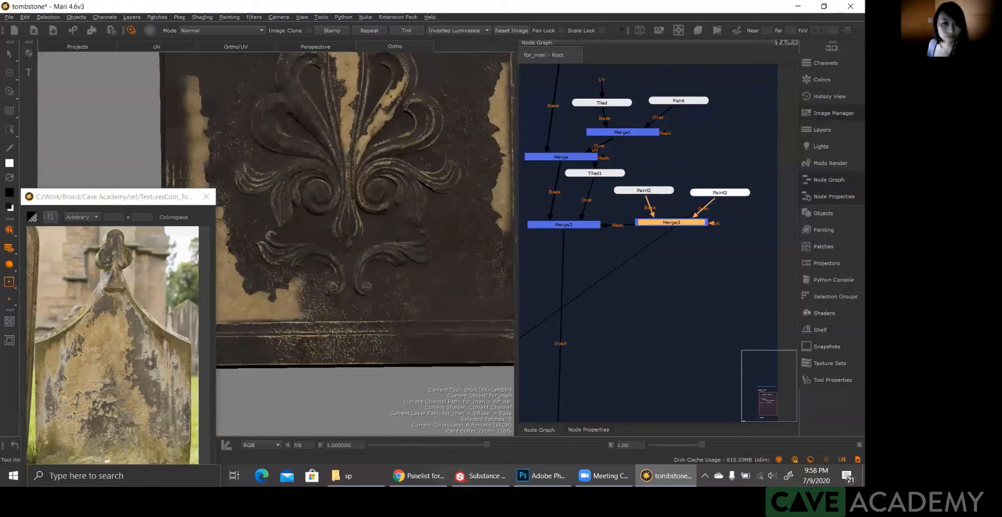
Step: Rotate and move the grunge image over the lower right border and paint through it to extend the light patch down toward the base
alt+right_drag(406, 255, 437, 282)
alt+right_drag(357, 244, 342, 248)
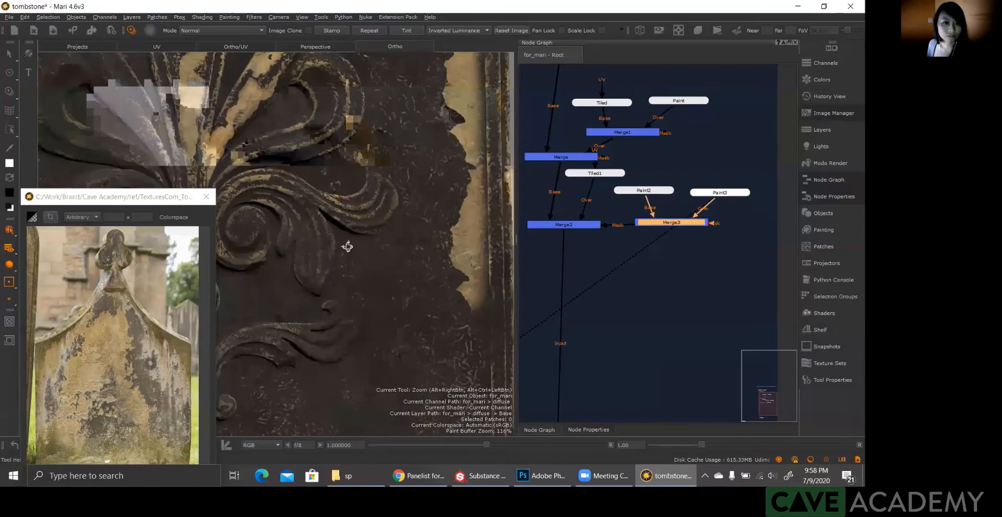
alt+drag(341, 248, 372, 247)
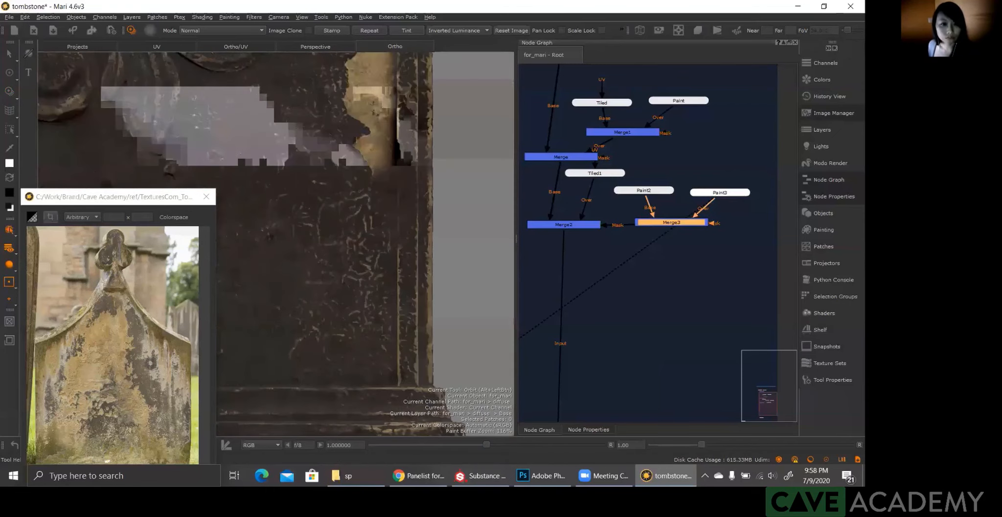
key(u)
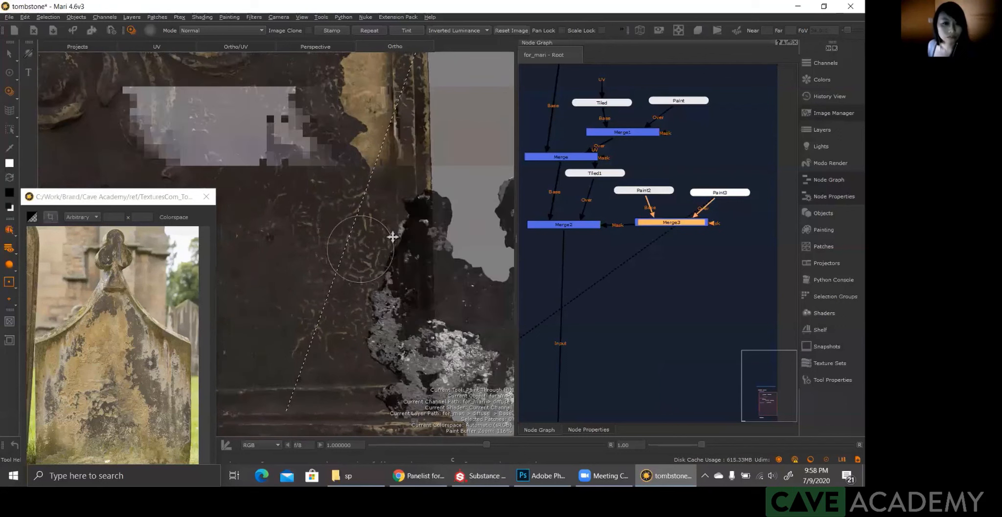
mouse_move(482, 297)
shift+mouse_down()
mouse_move(426, 240)
mouse_move(432, 203)
shift+mouse_up()
mouse_move(350, 265)
ctrl+mouse_down()
mouse_move(450, 175)
mouse_move(368, 160)
mouse_move(279, 195)
mouse_move(281, 221)
ctrl+mouse_up()
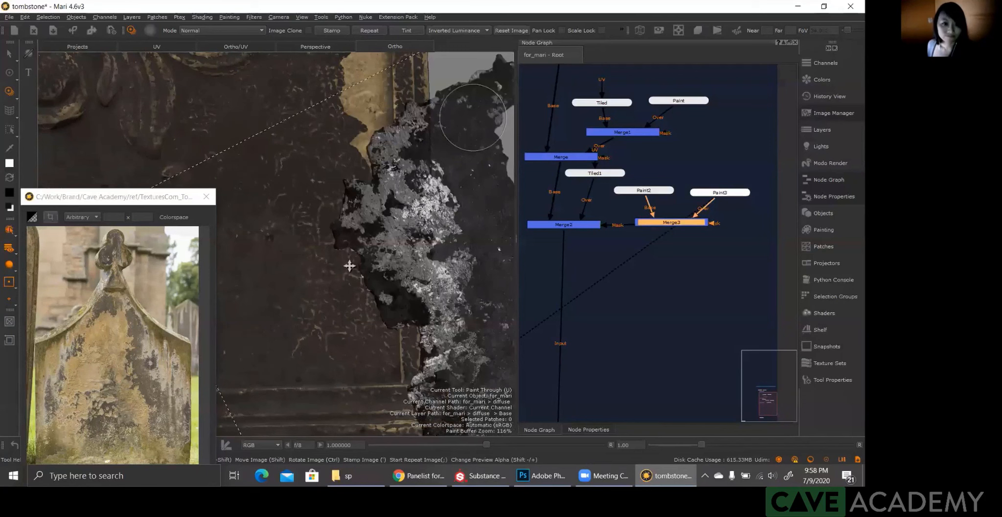
mouse_move(362, 209)
shift+mouse_down()
mouse_move(424, 157)
mouse_move(417, 139)
mouse_move(353, 159)
mouse_move(336, 176)
mouse_move(342, 223)
mouse_move(366, 196)
mouse_move(362, 259)
mouse_move(333, 285)
mouse_move(335, 272)
mouse_move(362, 300)
mouse_move(374, 299)
mouse_move(352, 313)
mouse_move(392, 243)
mouse_move(381, 181)
mouse_move(387, 230)
shift+mouse_up()
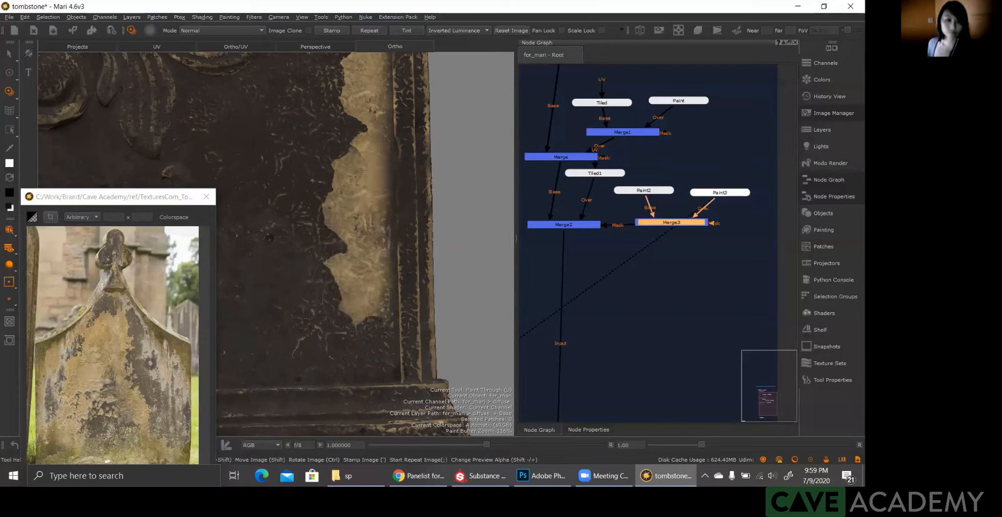
key(b)
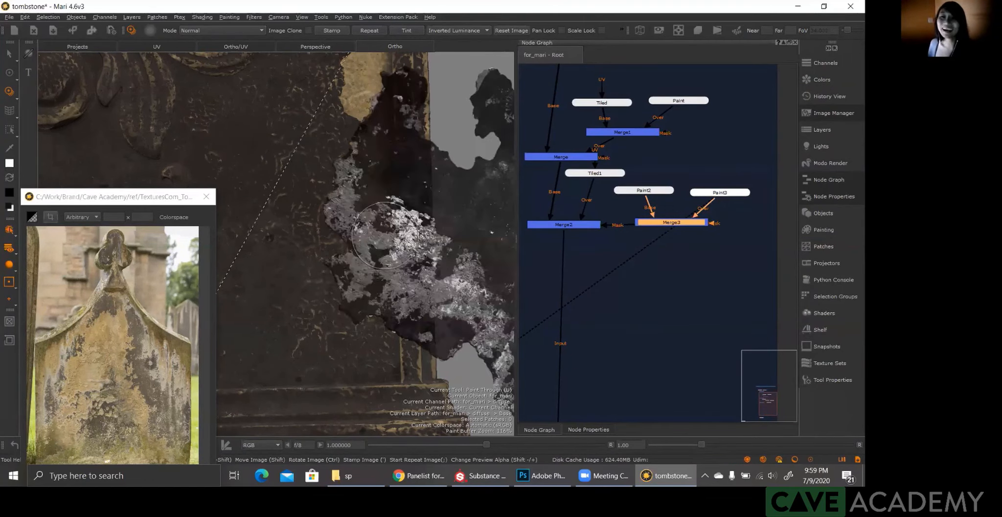
key(ctrl+z)
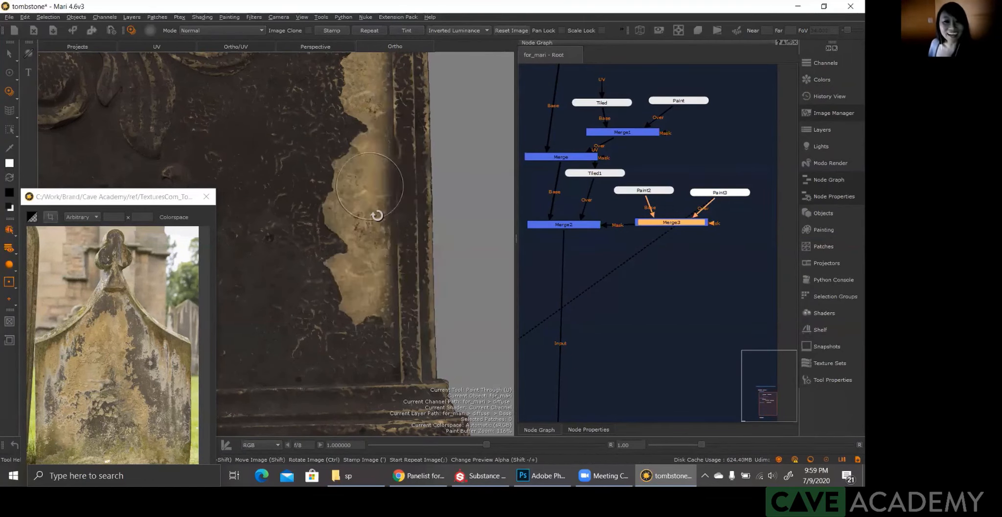
Step: Examine the extended border patch against the base, the carved floral ornament and the tombstone's upper part
alt+drag(304, 202, 309, 248)
mouse_move(309, 248)
alt+middle_down()
mouse_move(384, 252)
mouse_move(309, 235)
alt+middle_up()
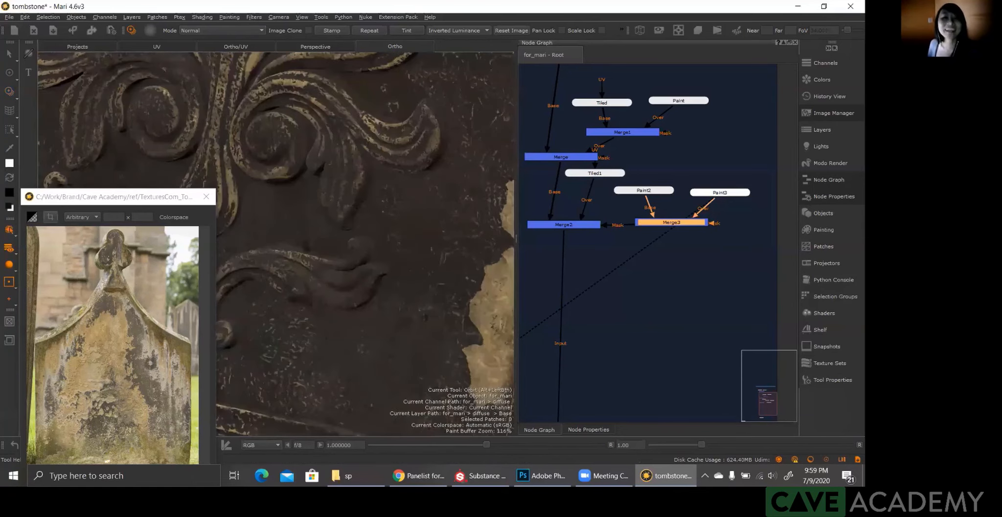
alt+right_drag(325, 316, 321, 240)
alt+drag(320, 240, 371, 275)
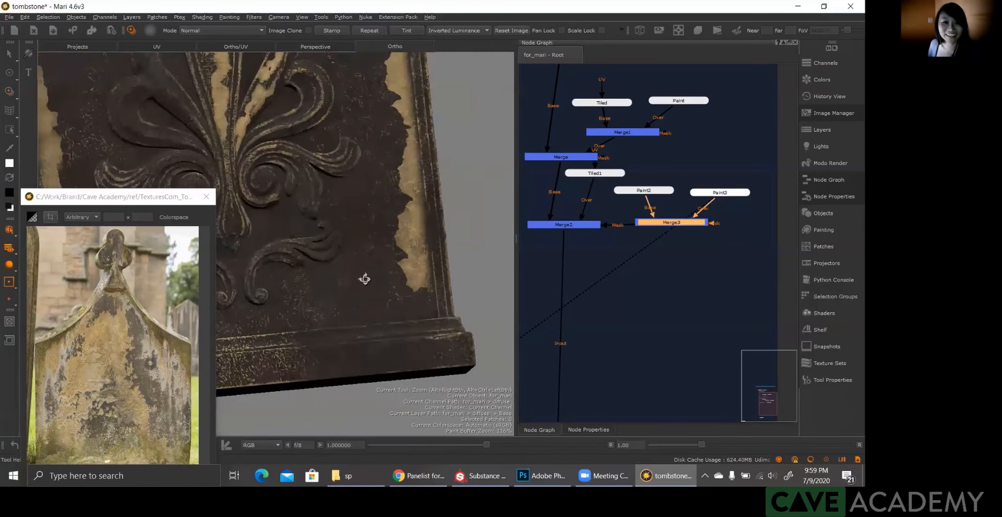
alt+middle_drag(310, 223, 377, 372)
alt+right_drag(377, 372, 392, 391)
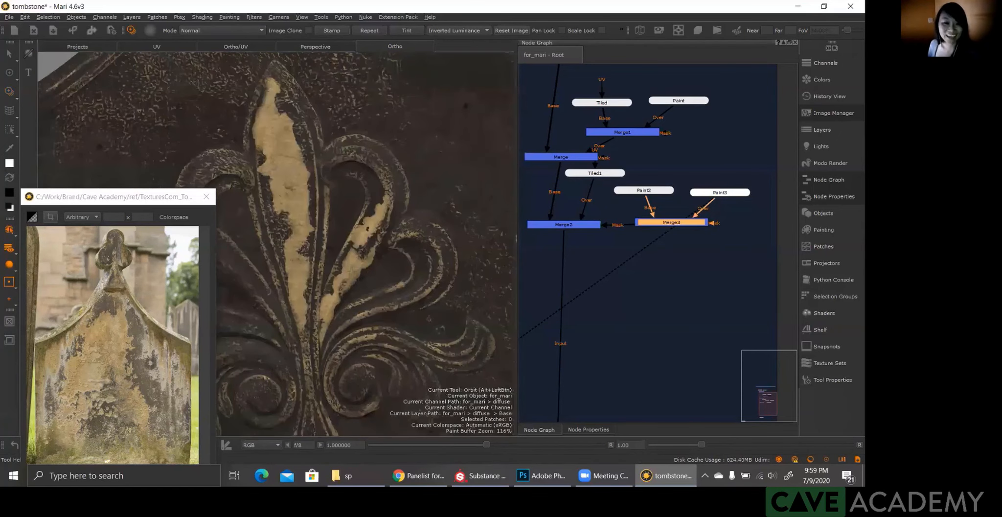
alt+right_drag(331, 231, 390, 351)
alt+drag(390, 351, 321, 298)
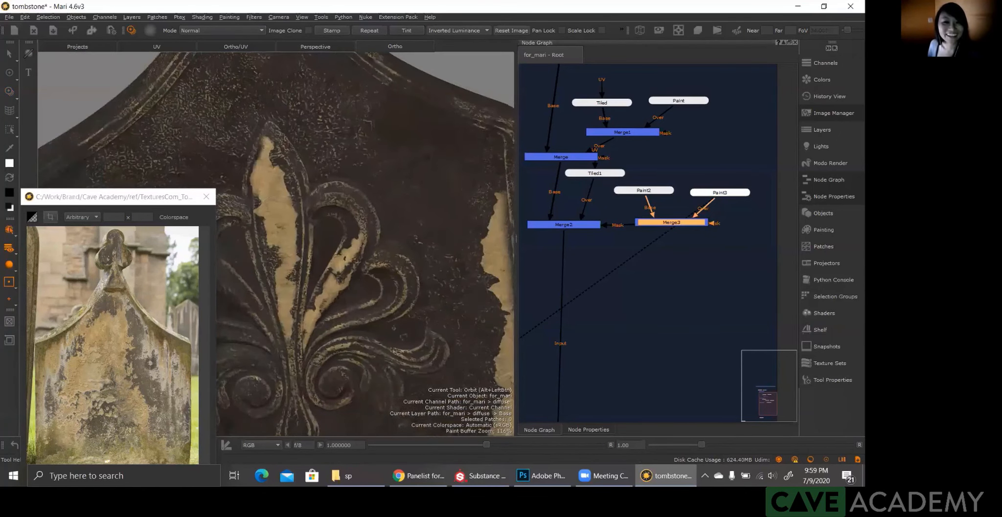
alt+middle_drag(321, 298, 380, 166)
mouse_move(380, 166)
alt+right_down()
mouse_move(421, 206)
mouse_move(317, 295)
alt+right_up()
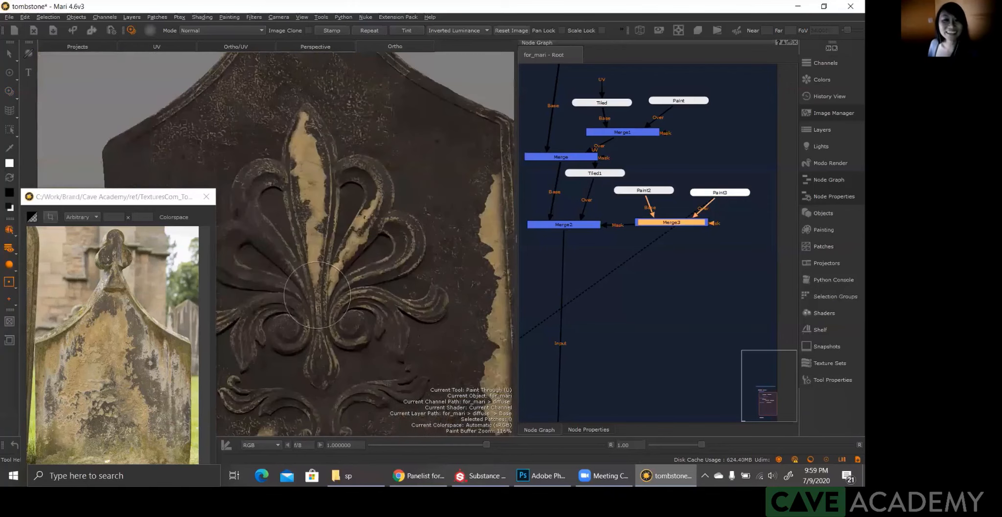
alt+right_drag(368, 365, 318, 259)
alt+middle_drag(318, 259, 364, 374)
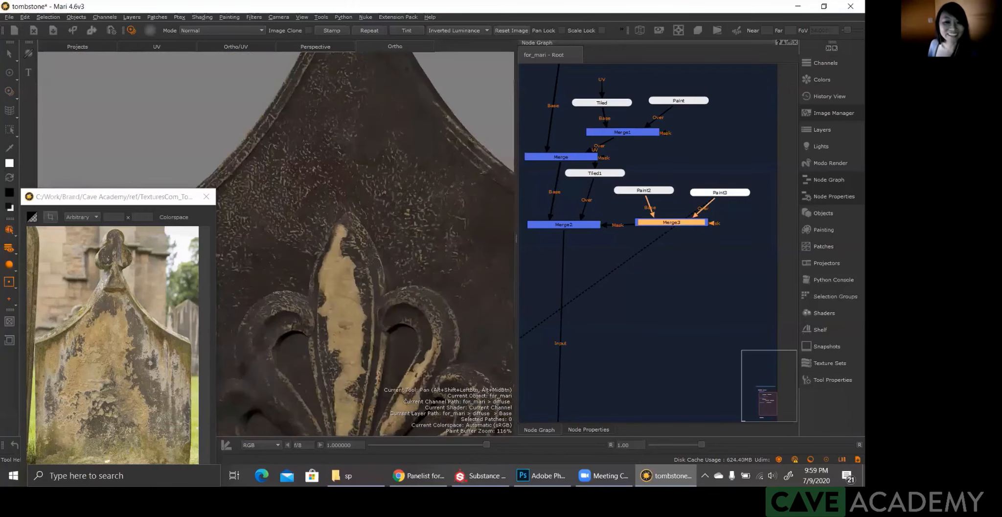
alt+middle_drag(368, 281, 341, 296)
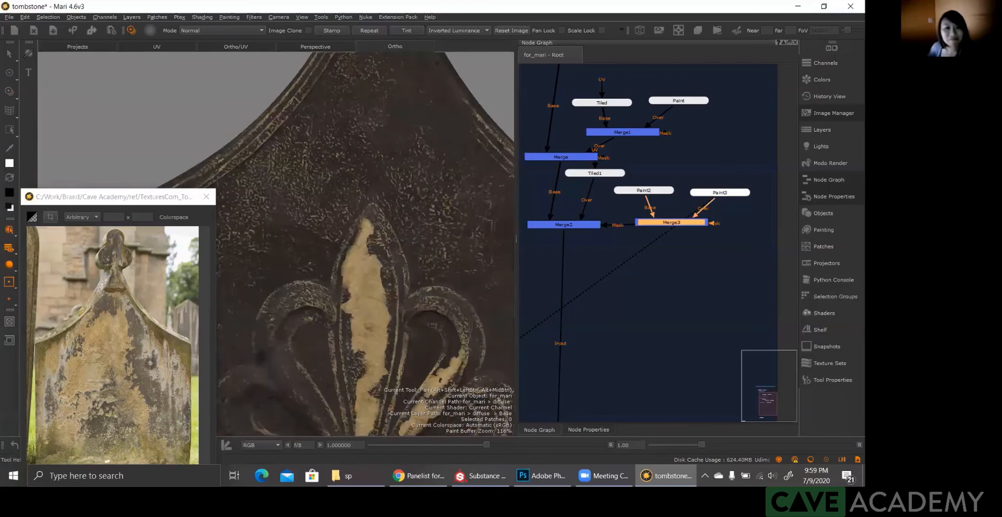
alt+right_drag(367, 304, 333, 293)
alt+middle_drag(343, 357, 321, 225)
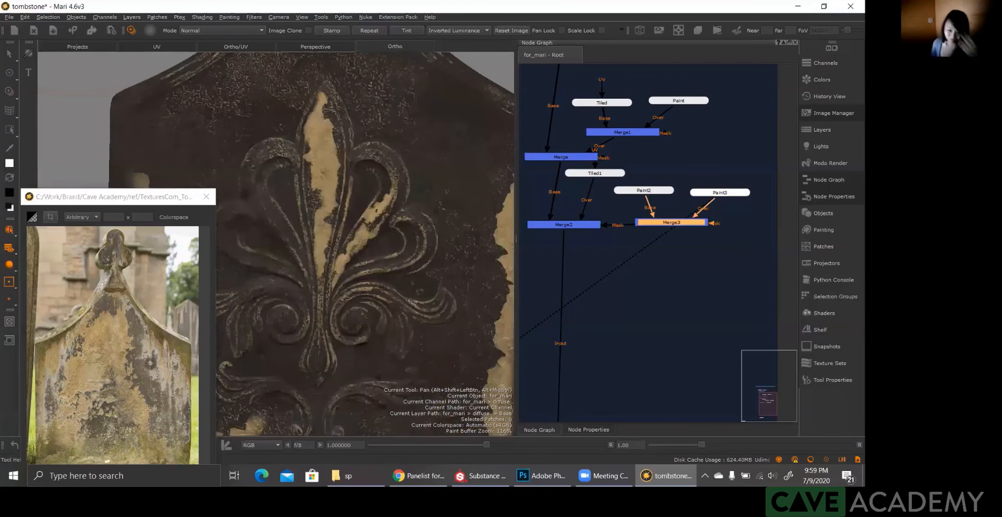
Step: Frame the lower half of the carved floral ornament and bring the grunge image over its right-hand scrolls
alt+middle_drag(330, 299, 321, 241)
alt+right_drag(321, 241, 338, 240)
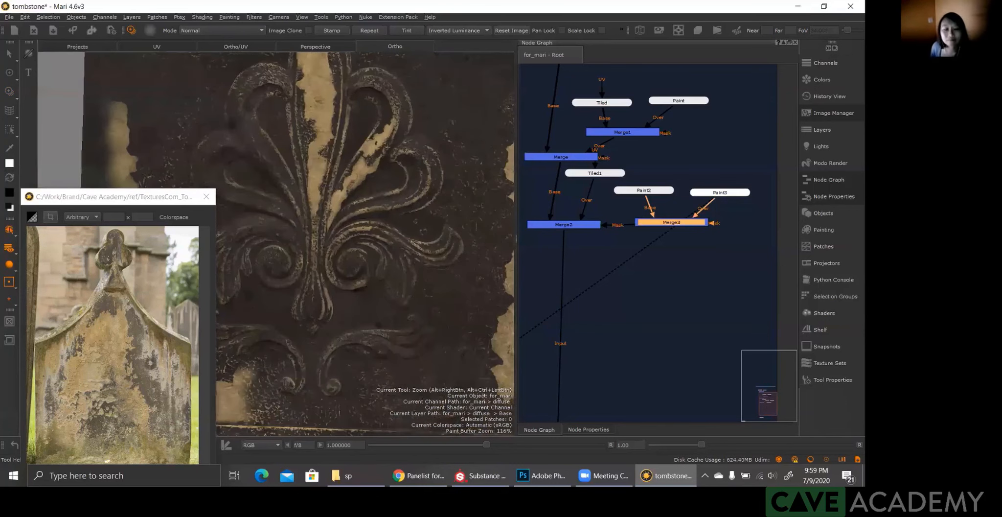
key(t)
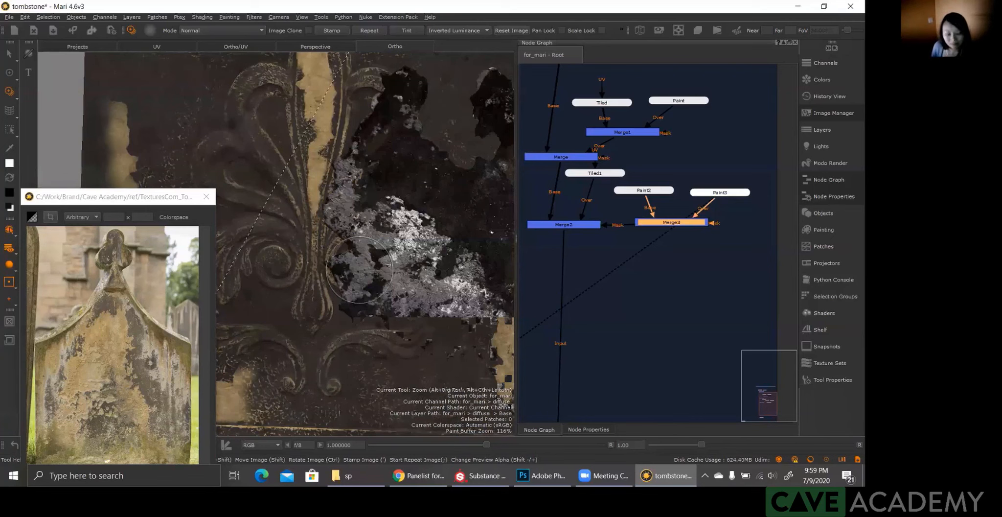